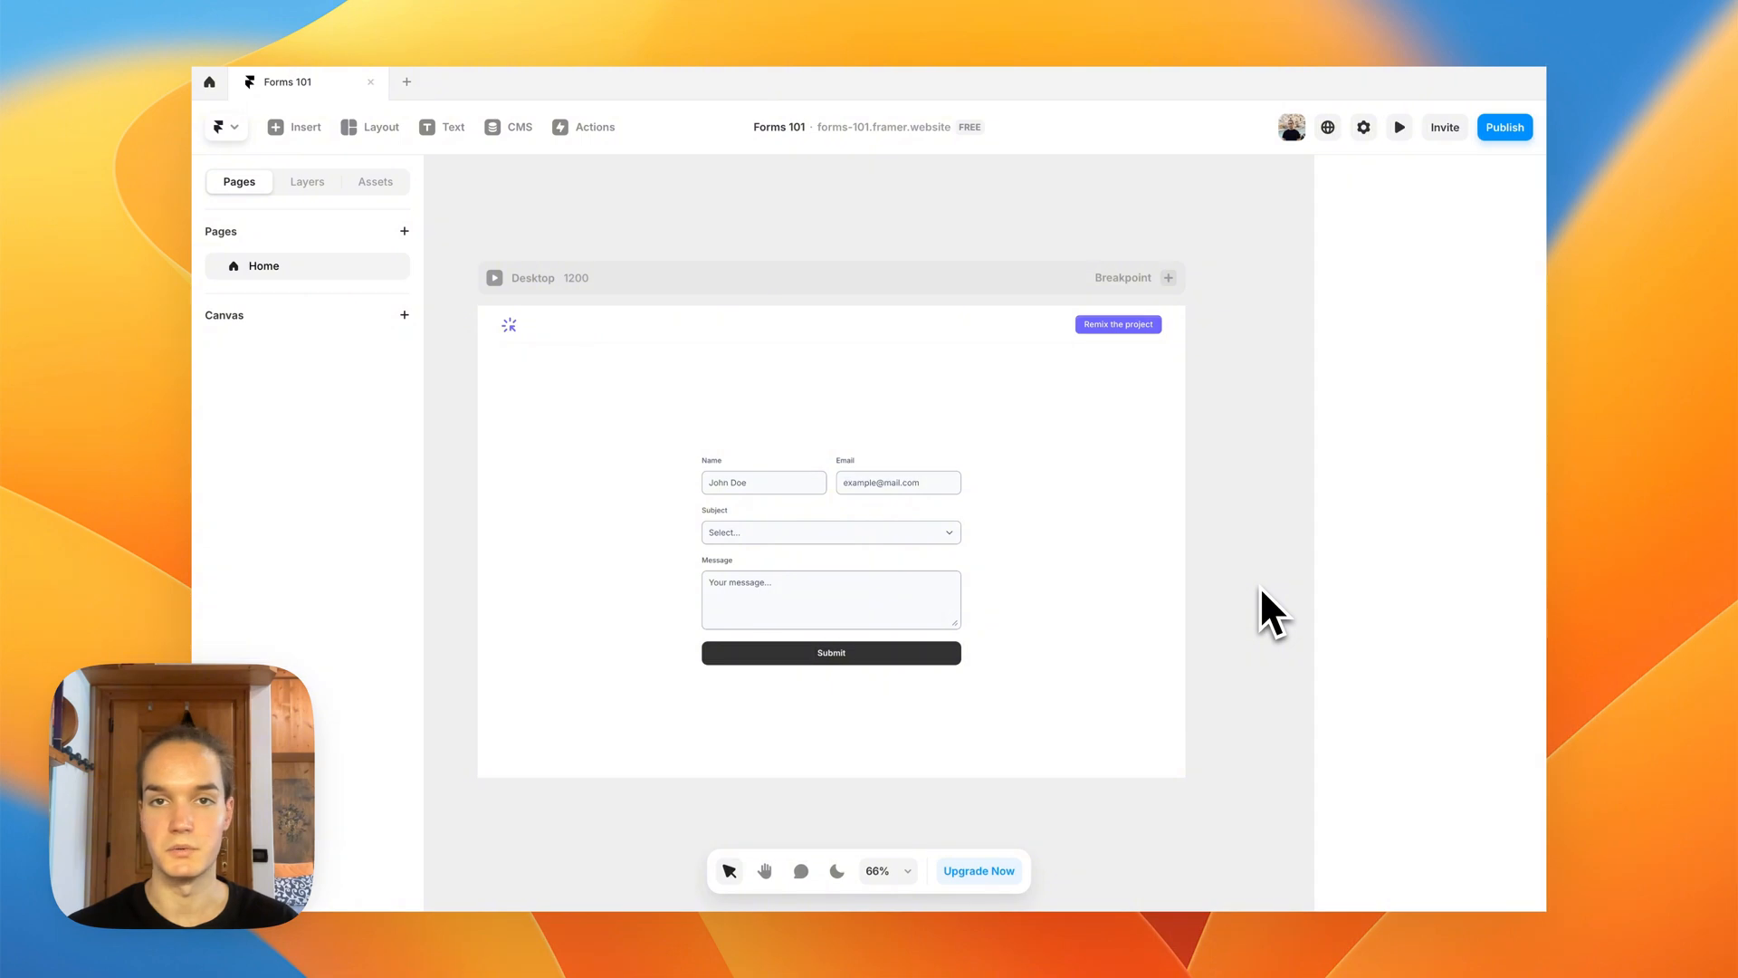
Step: Add a new page and insert a Form Builder form, centred horizontally on its desktop breakpoint
click(405, 231)
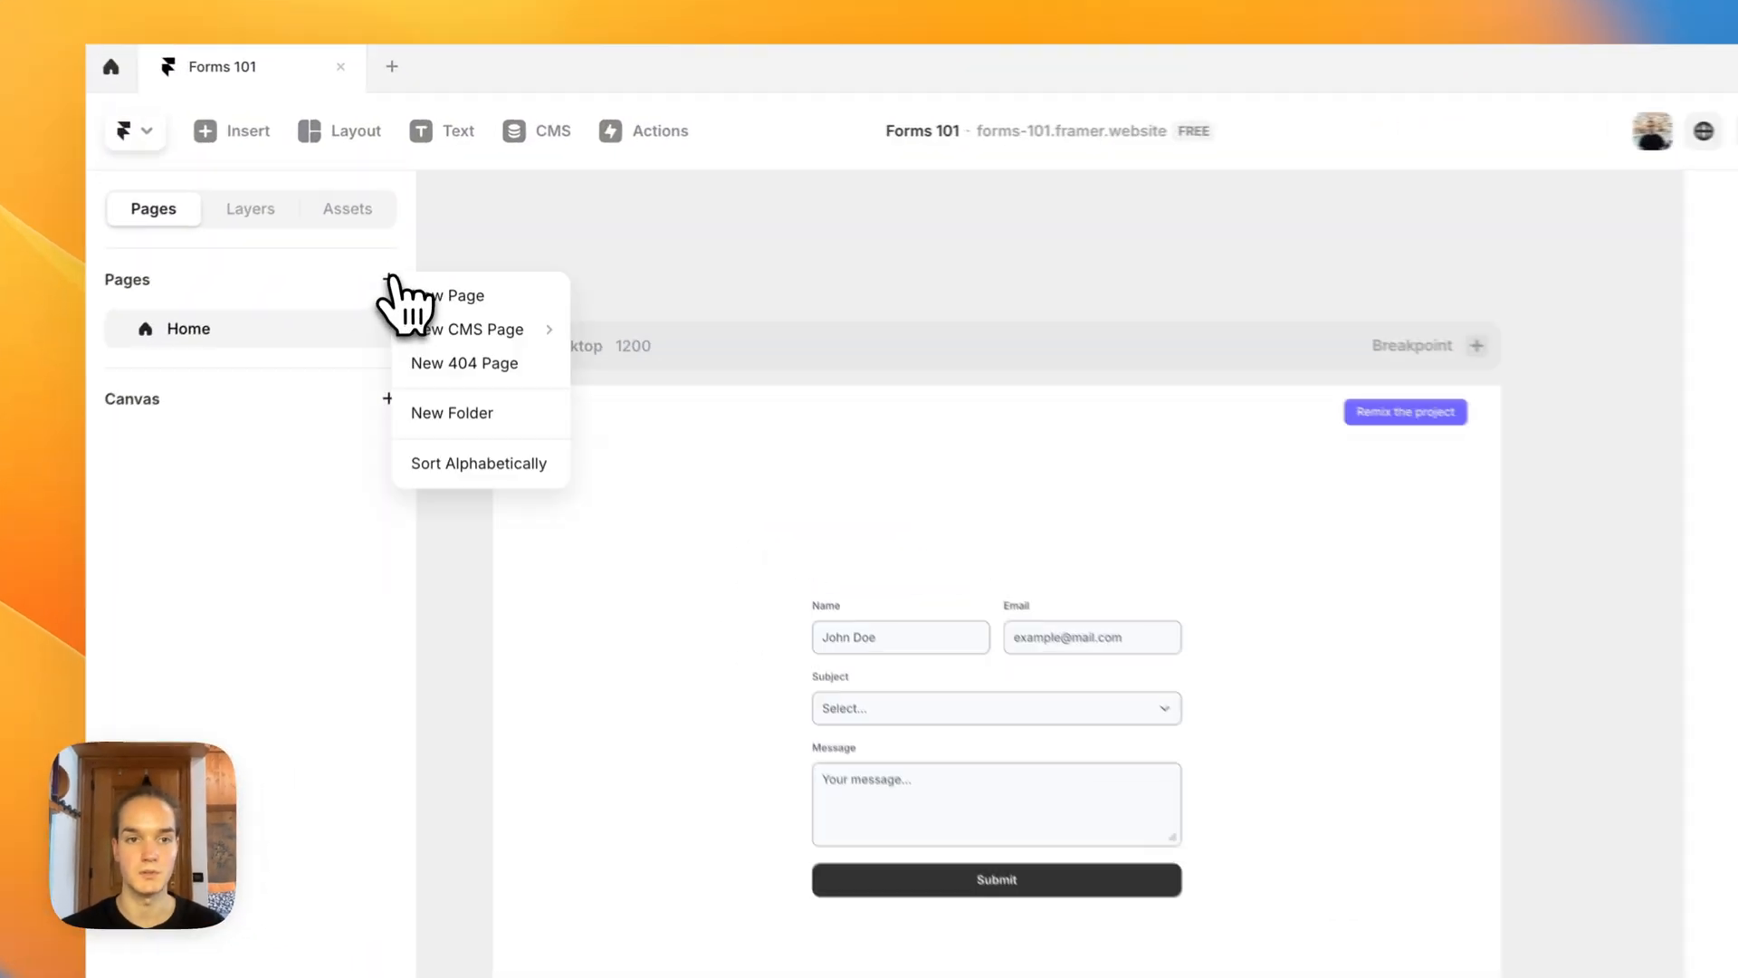
click(407, 299)
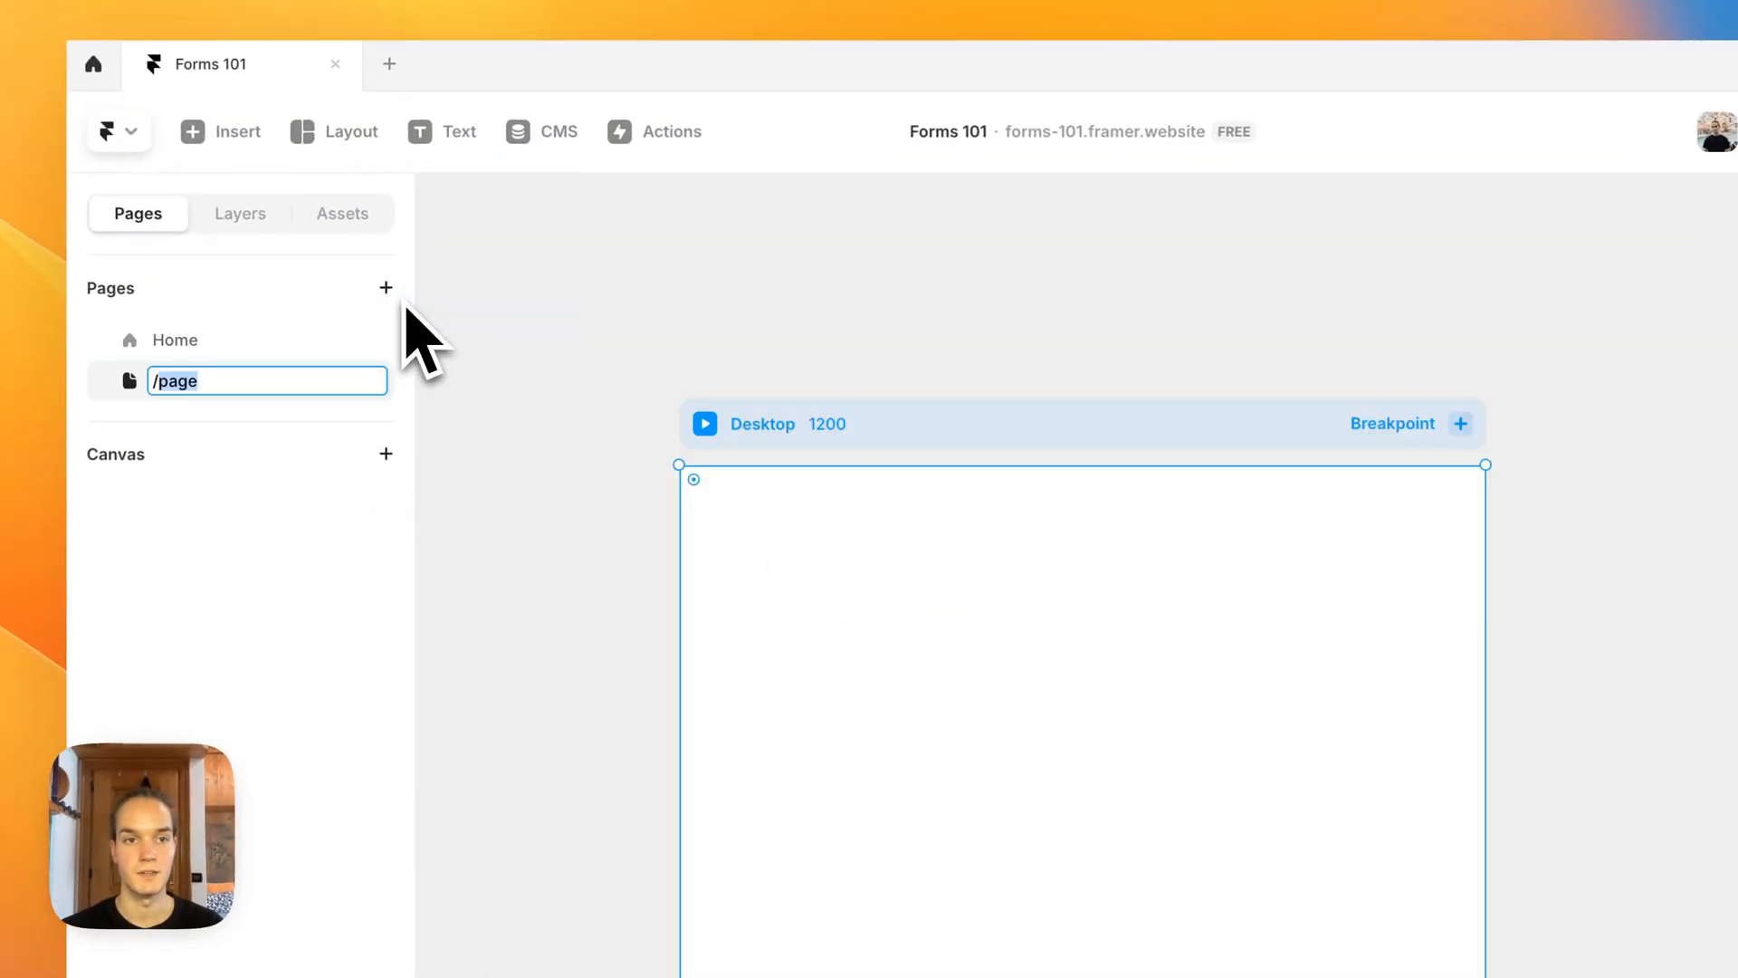
click(234, 136)
text(form)
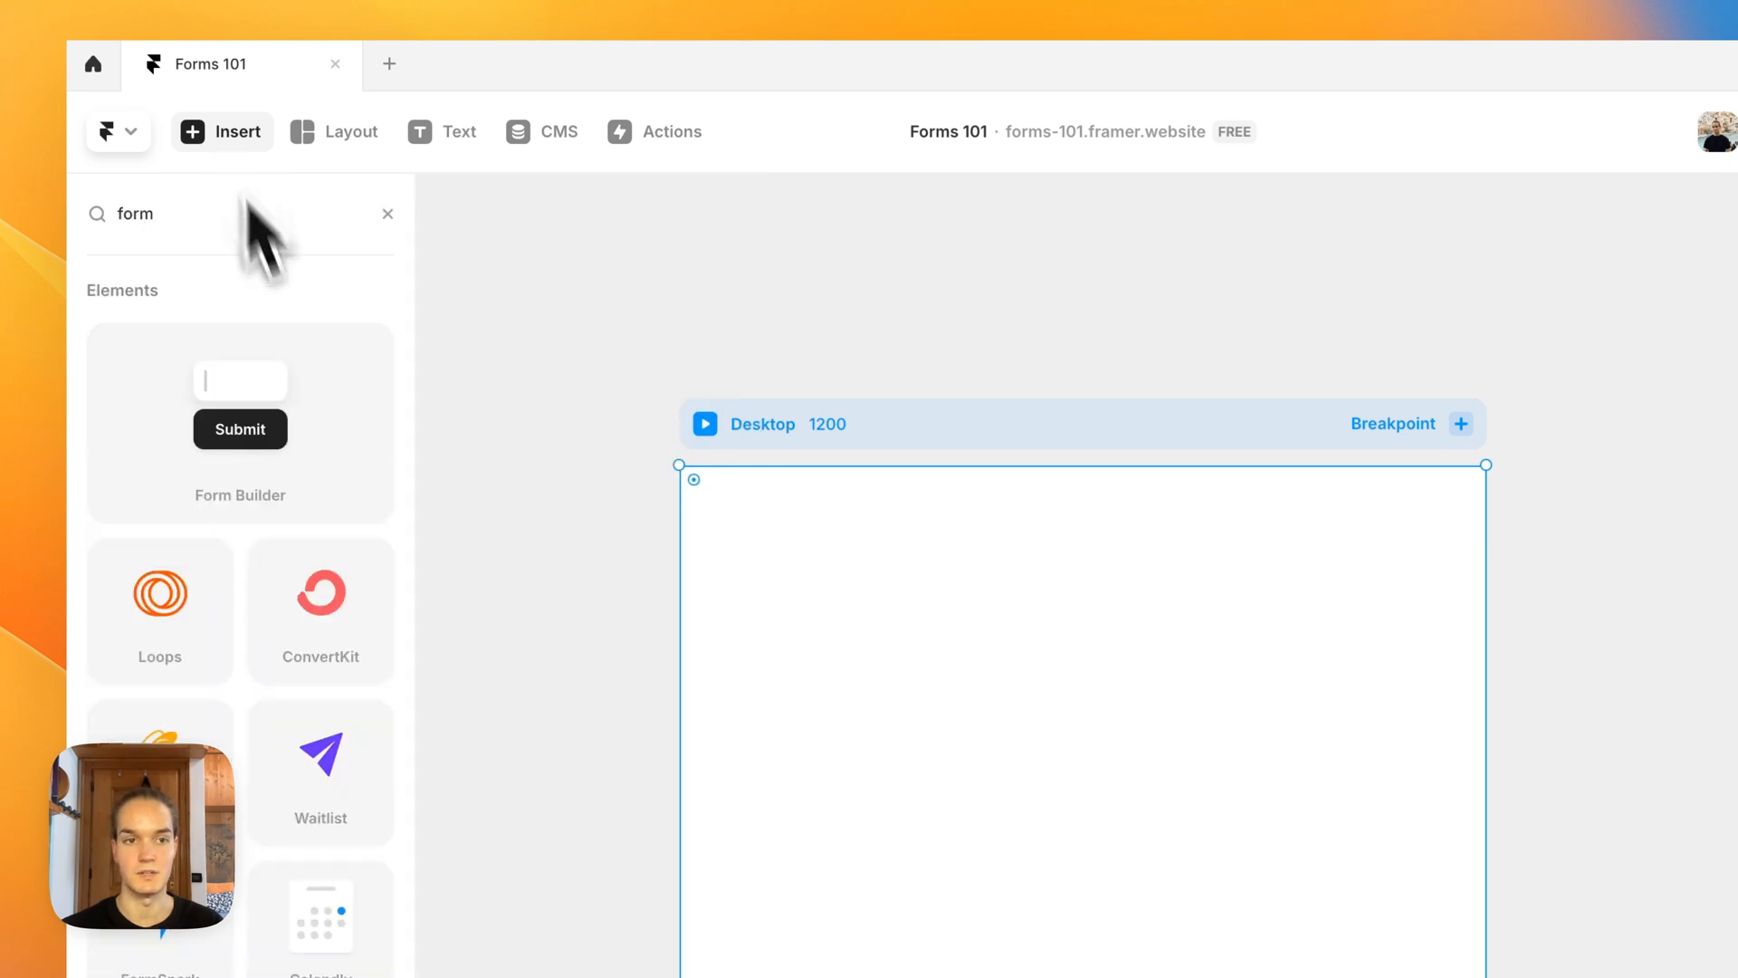
drag(240, 426, 1086, 825)
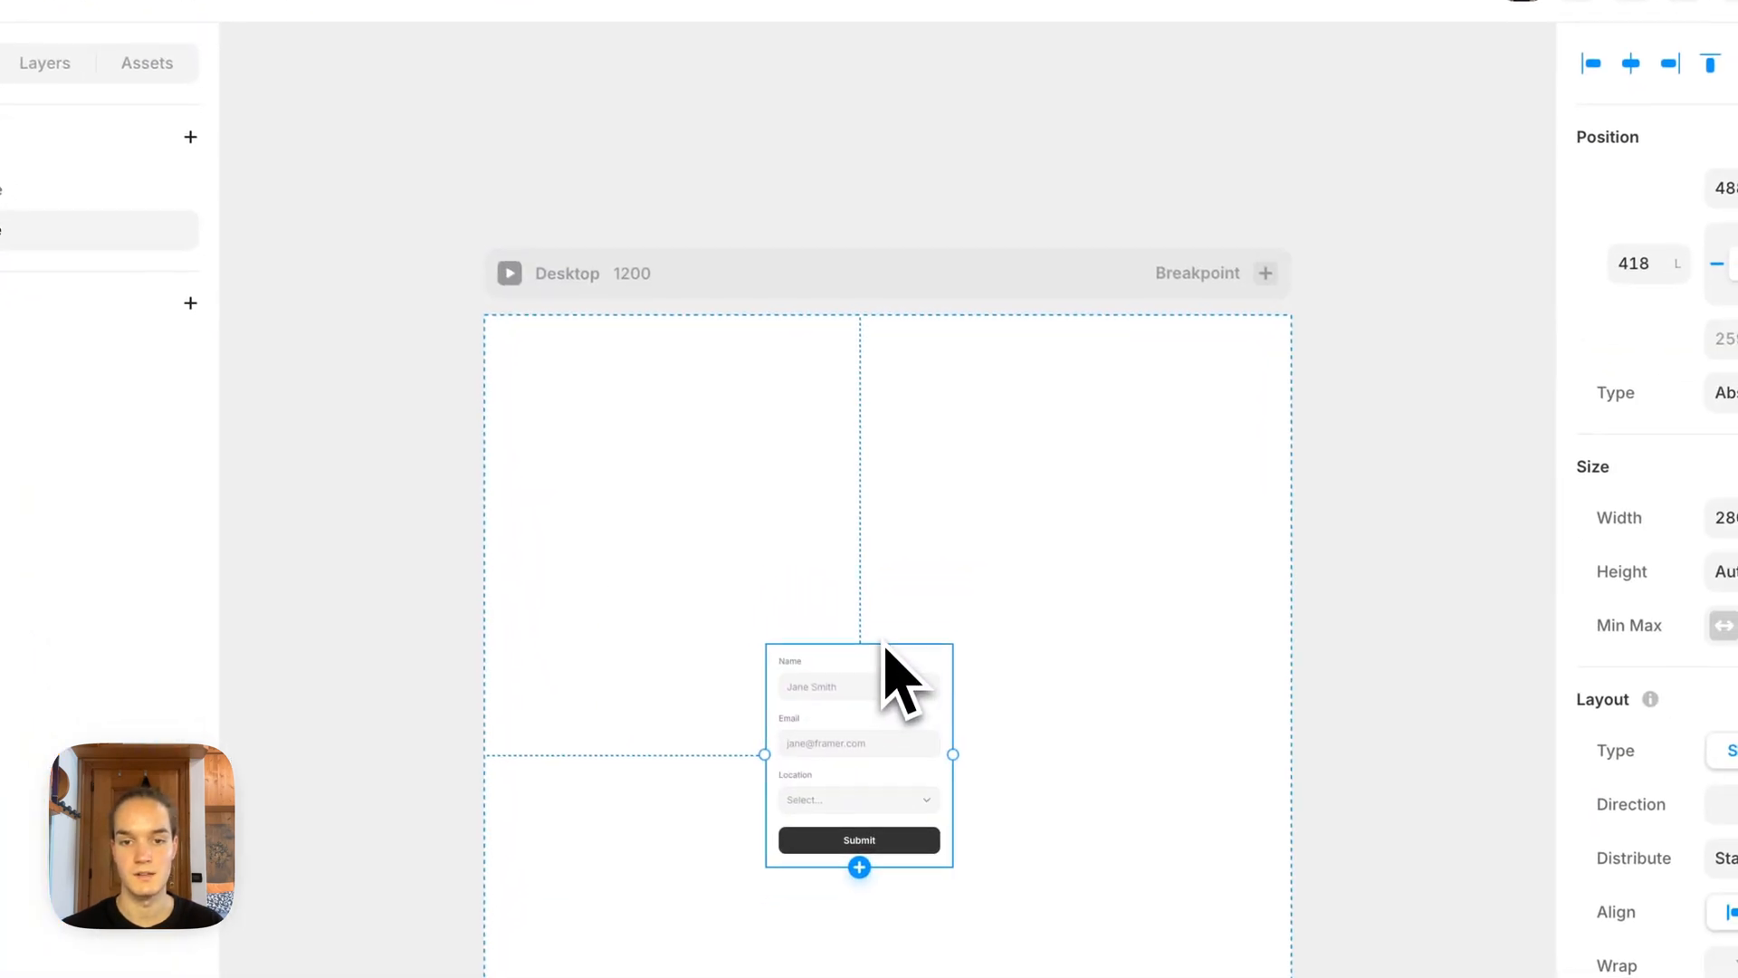
drag(886, 645, 927, 567)
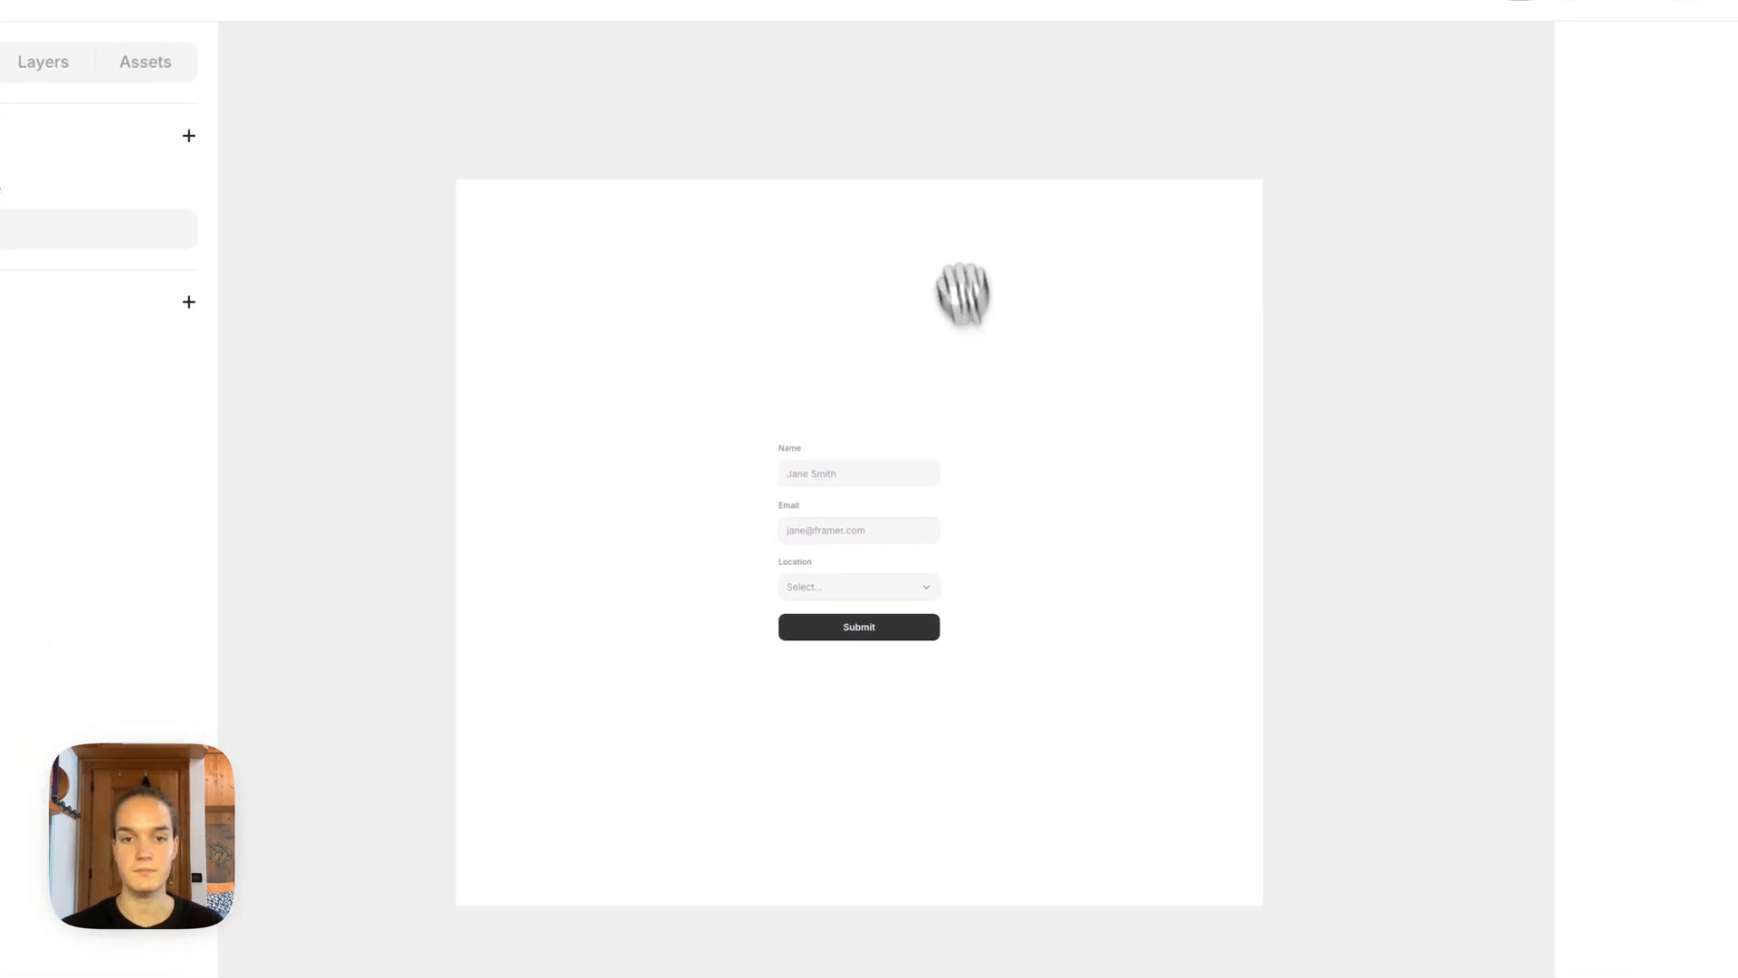
Step: Examine the form's layer structure, including the first label group and the submit button
scroll(1003, 508, up, 5)
drag(959, 389, 1077, 493)
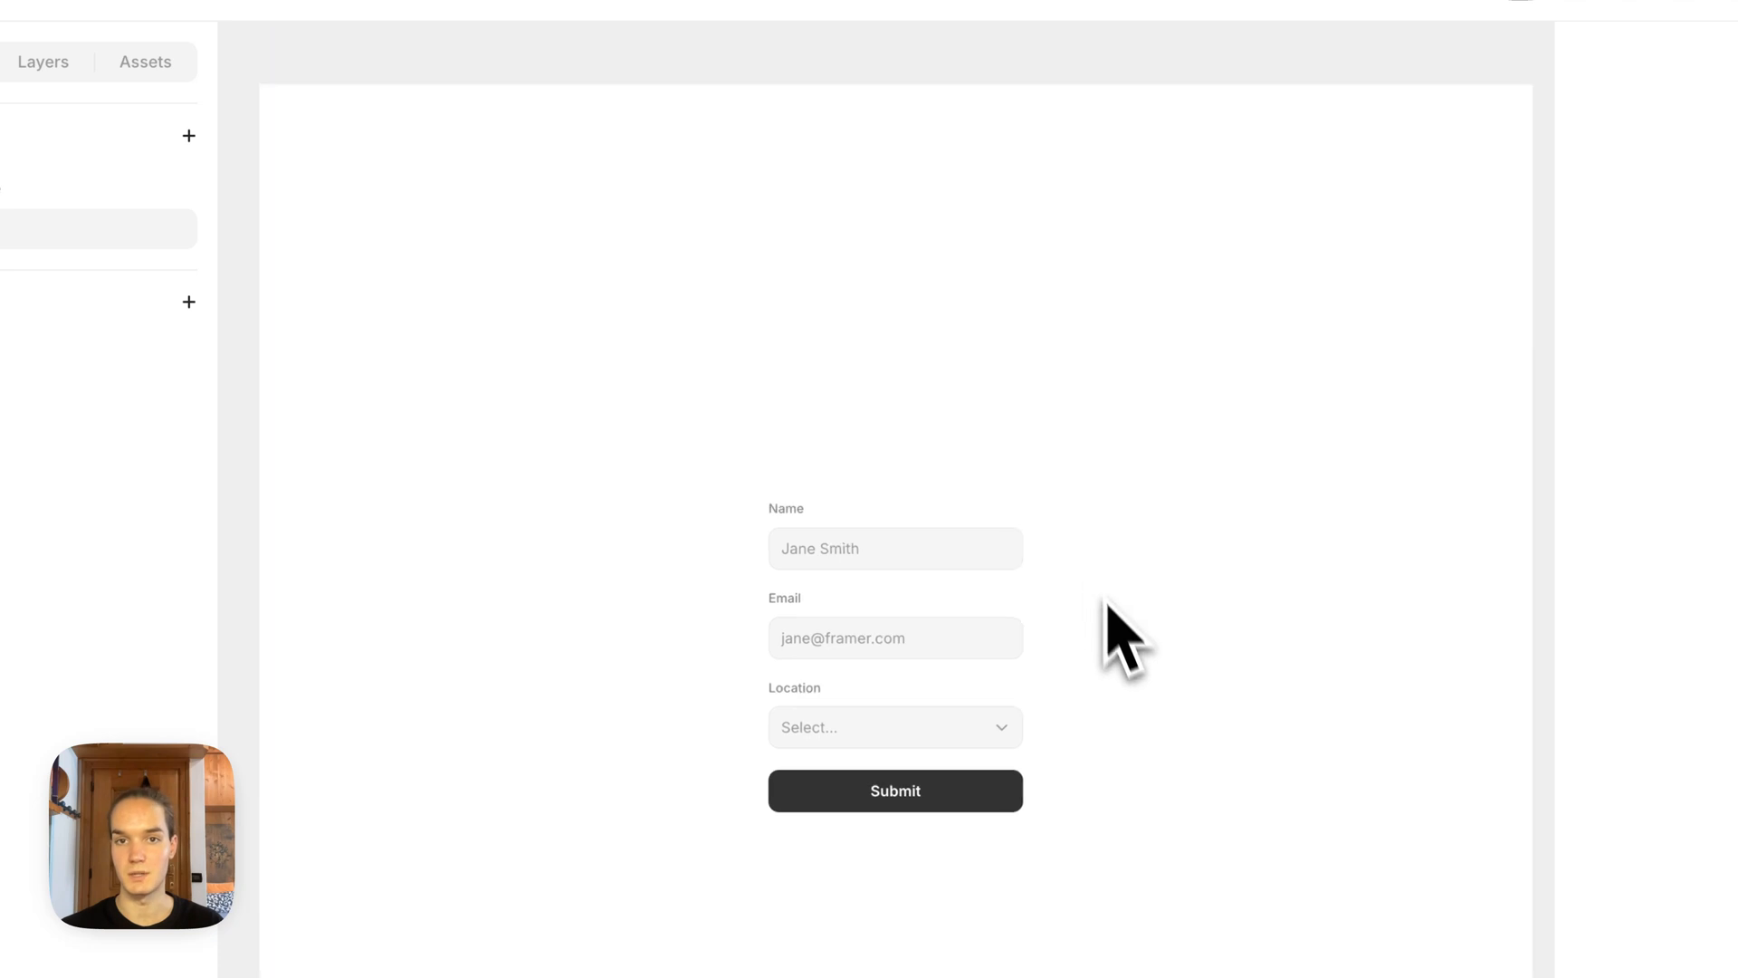
scroll(1123, 634, up, 5)
drag(1141, 696, 1179, 672)
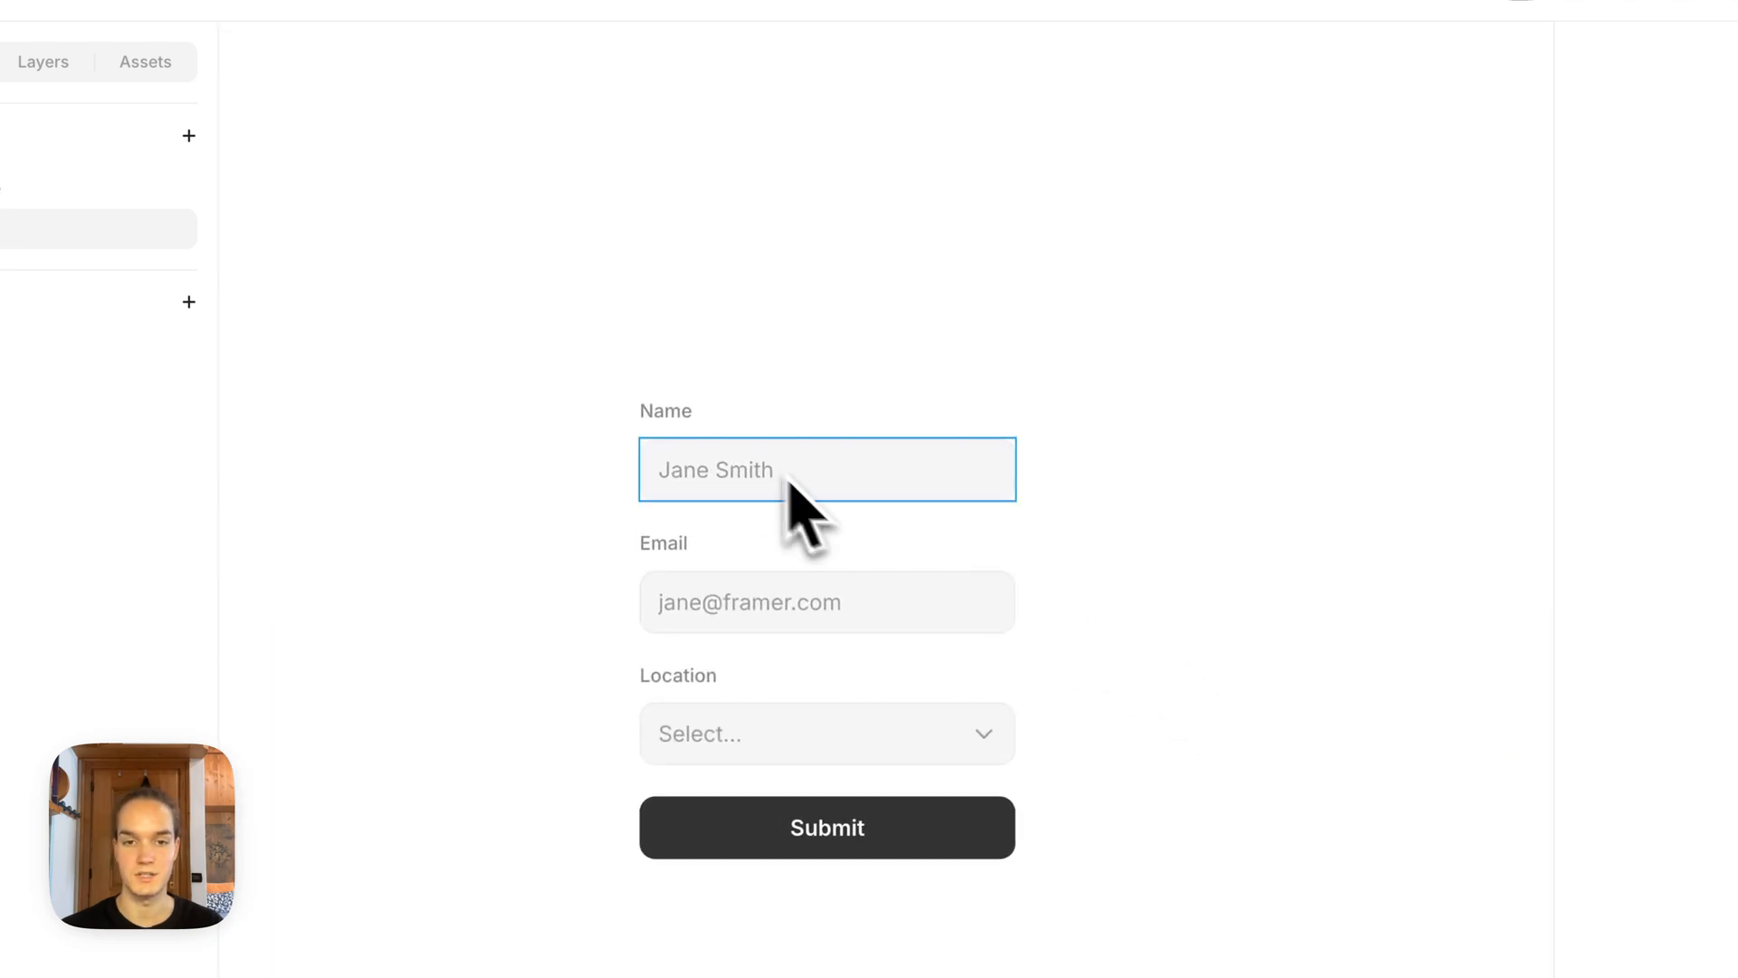
click(735, 444)
click(42, 62)
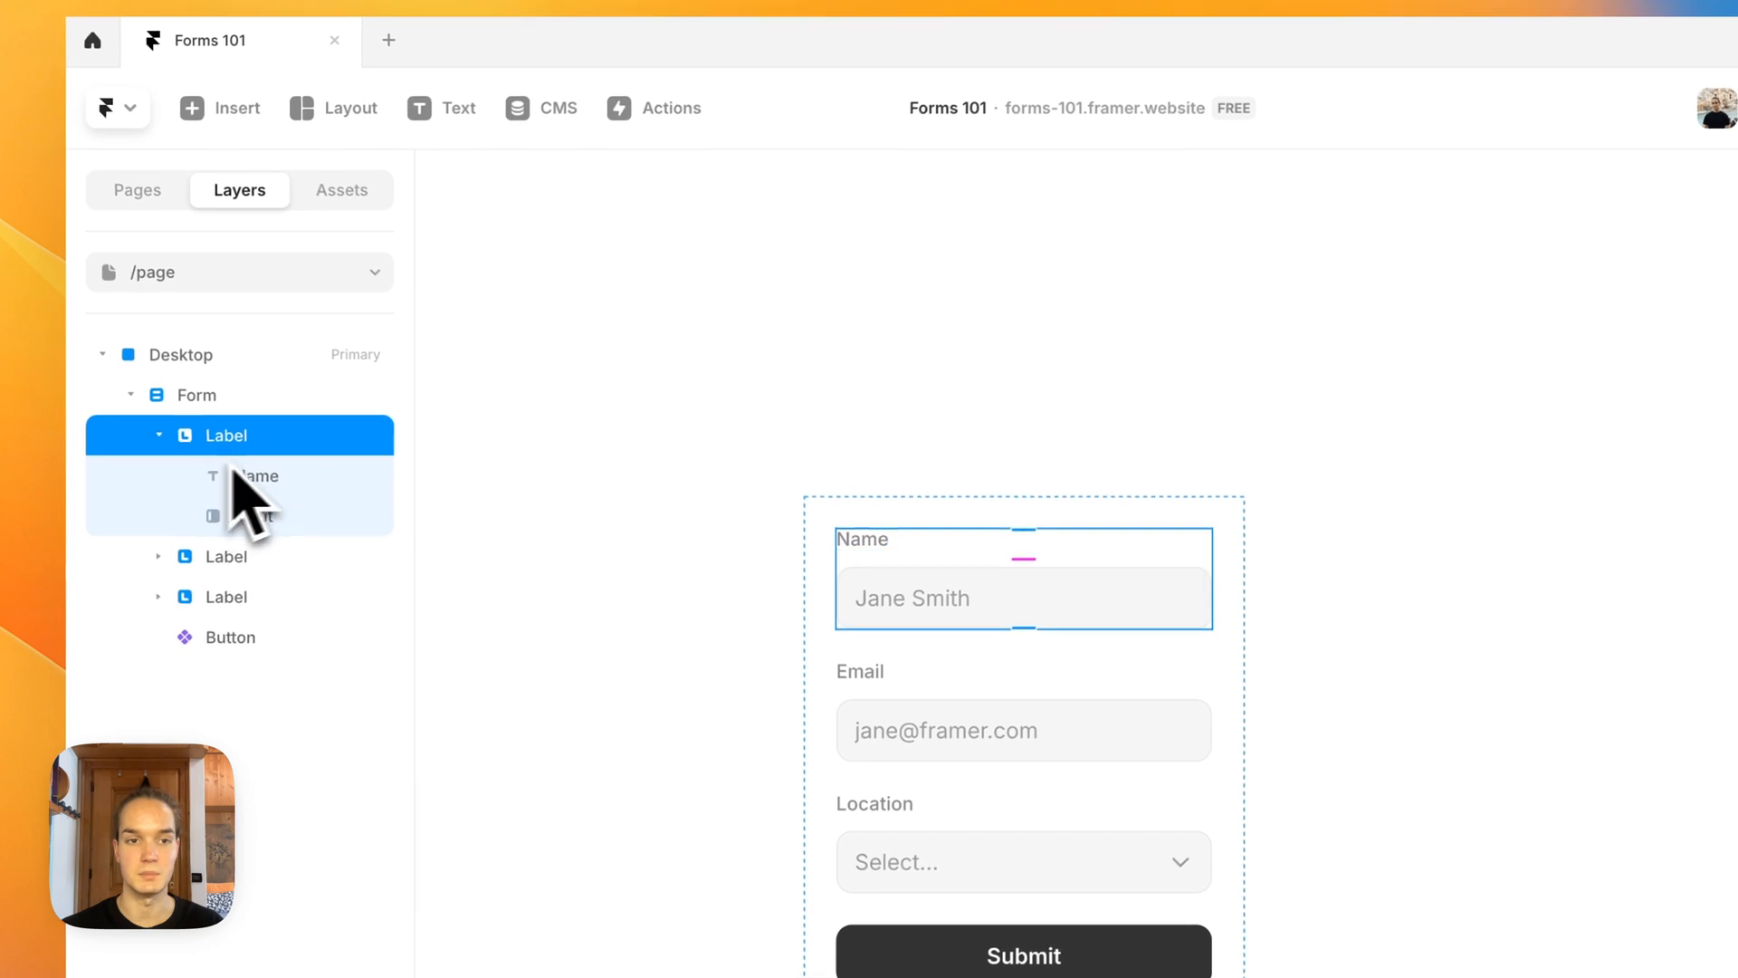
click(291, 641)
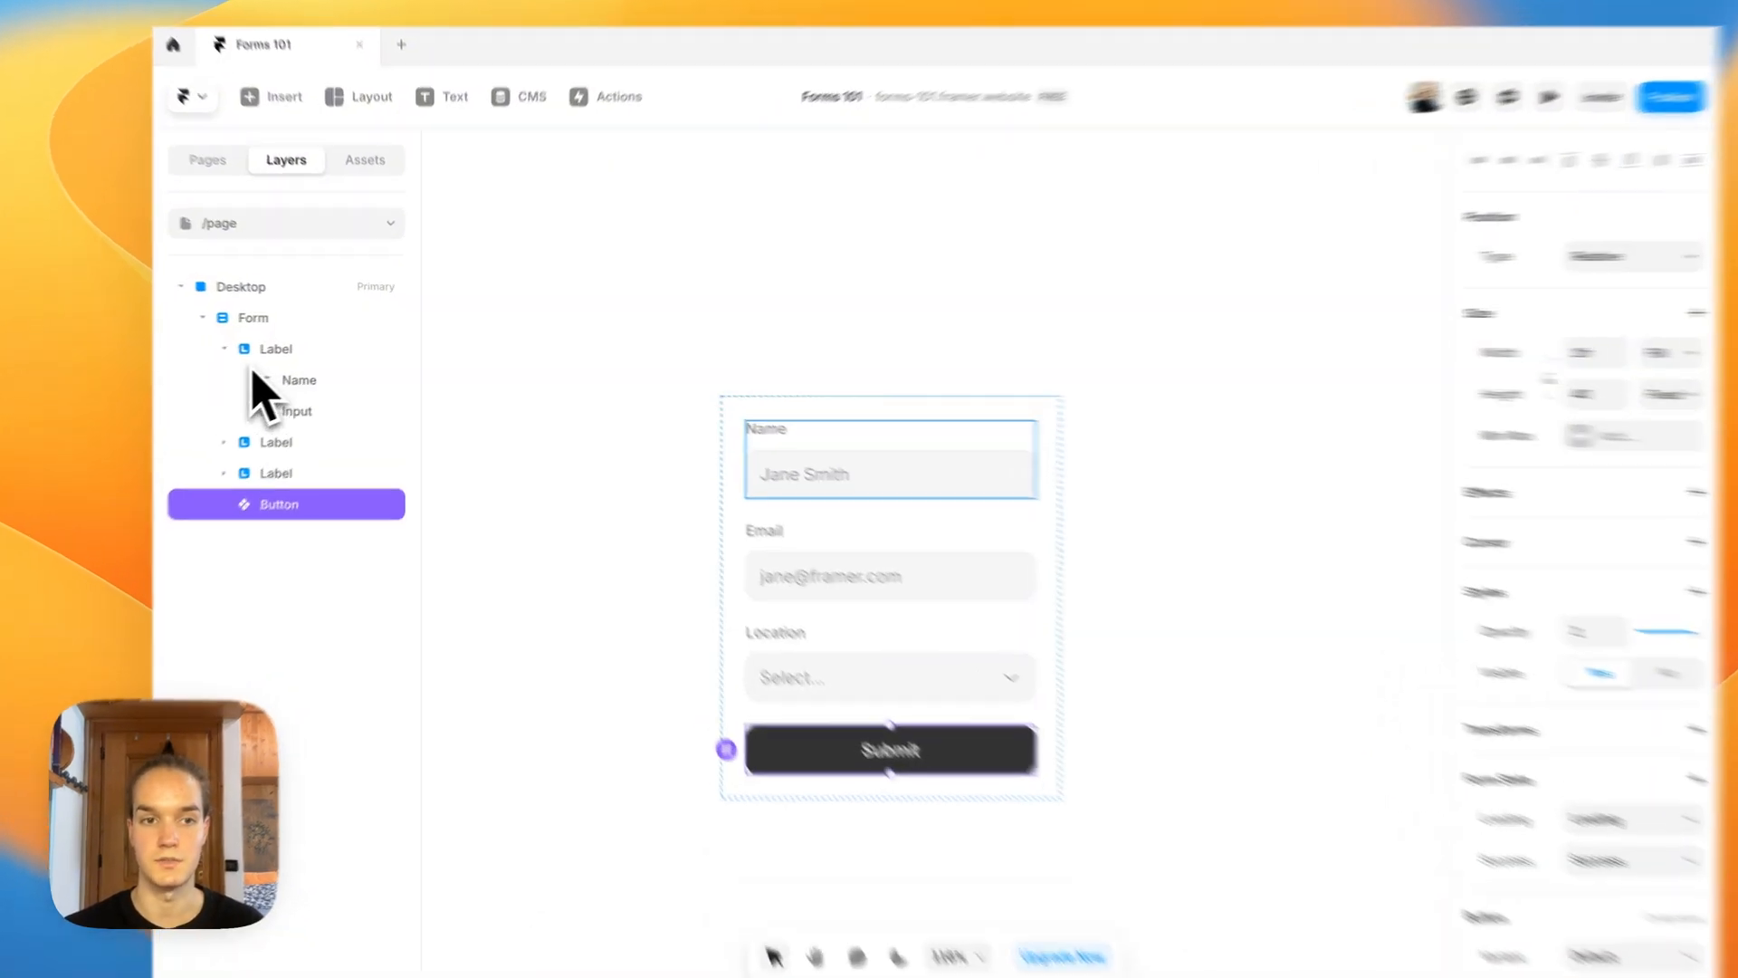
Step: Examine the Name text and the input nested inside the form's first label
click(253, 345)
click(280, 346)
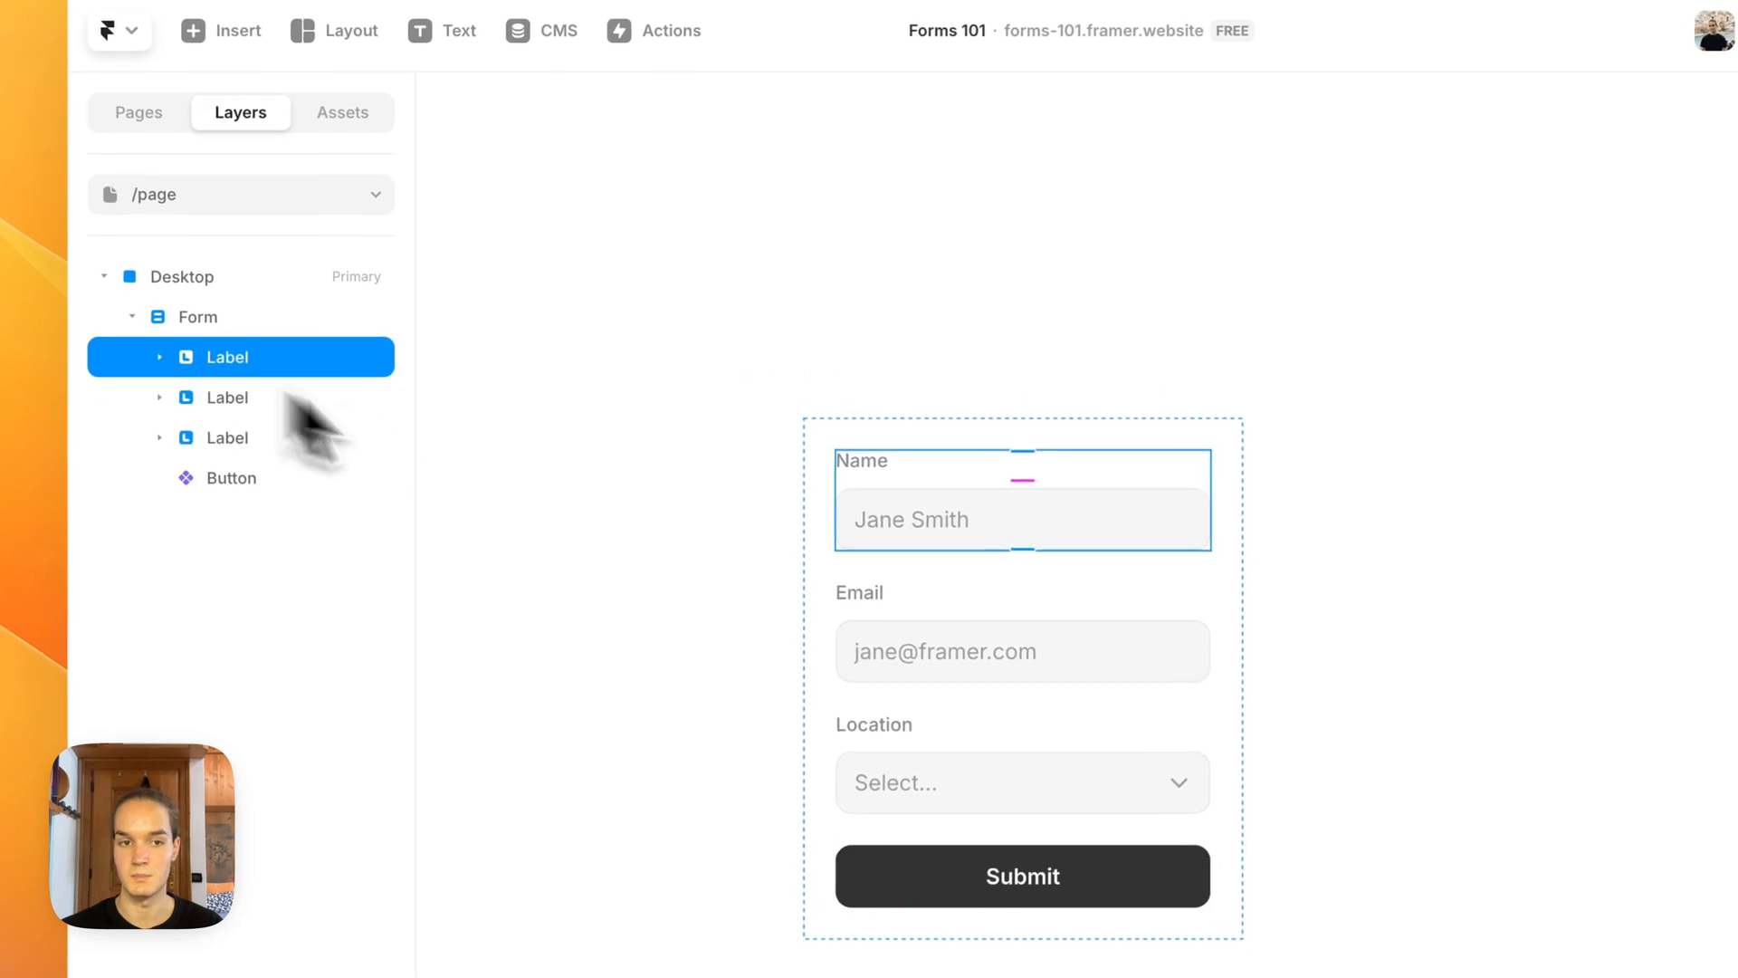
scroll(659, 524, down, 1)
scroll(647, 505, up, 3)
click(163, 357)
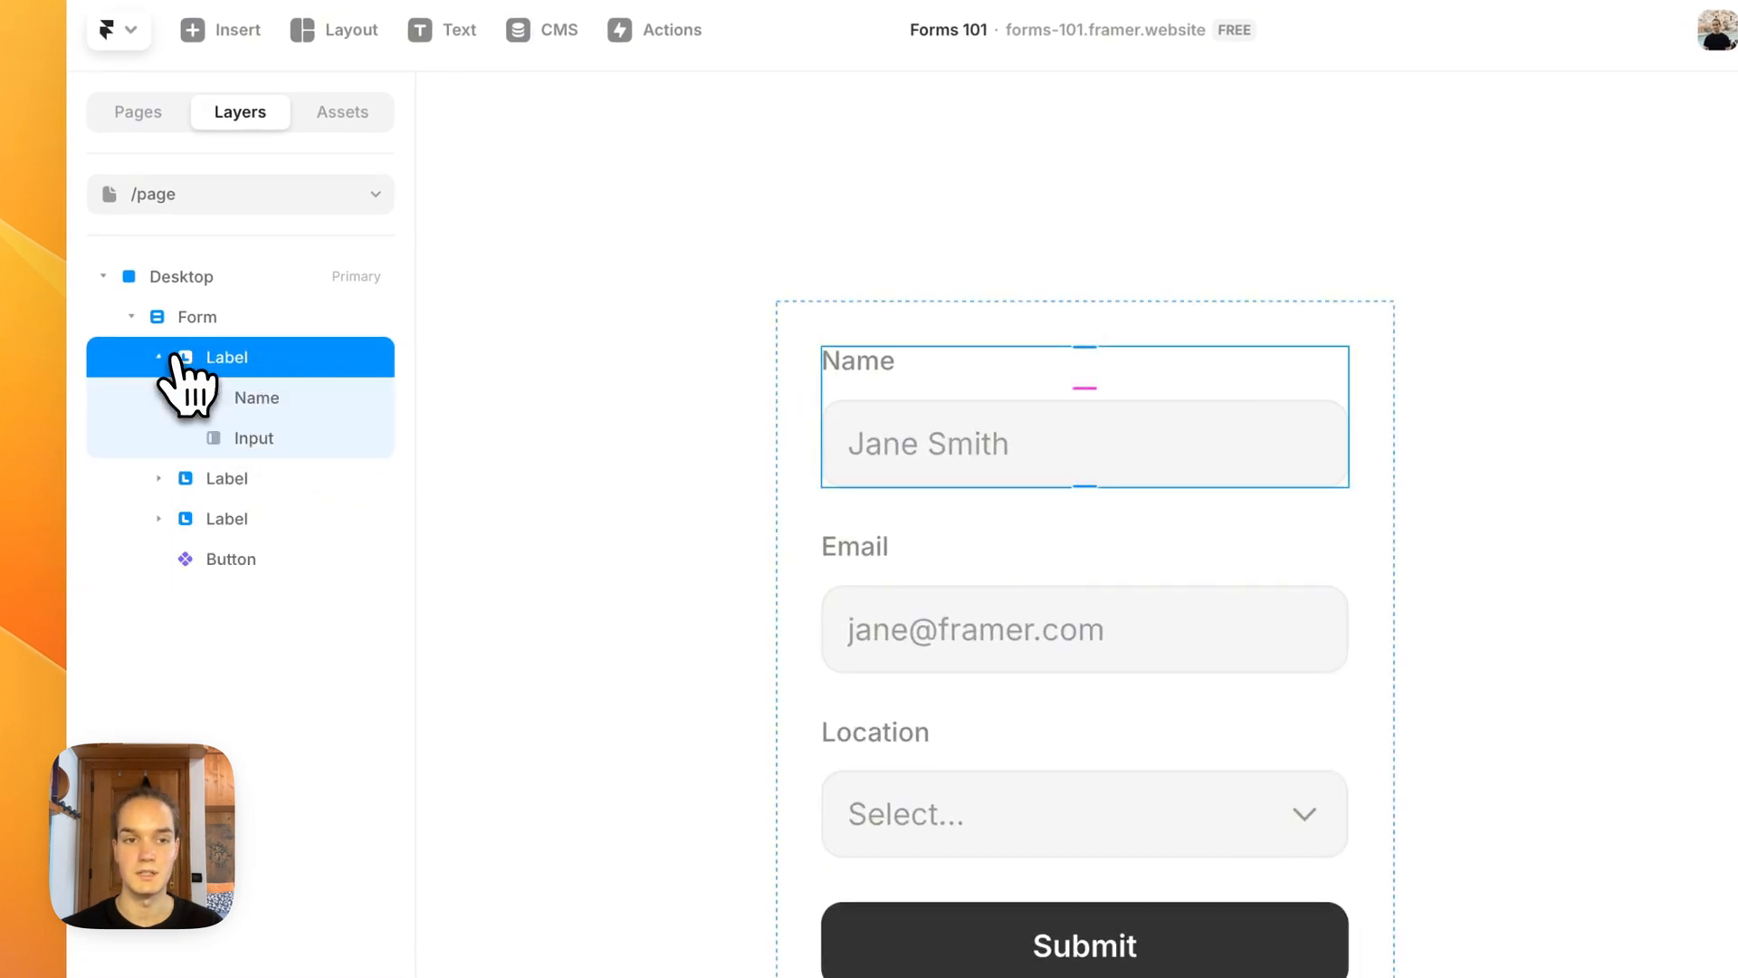
click(256, 400)
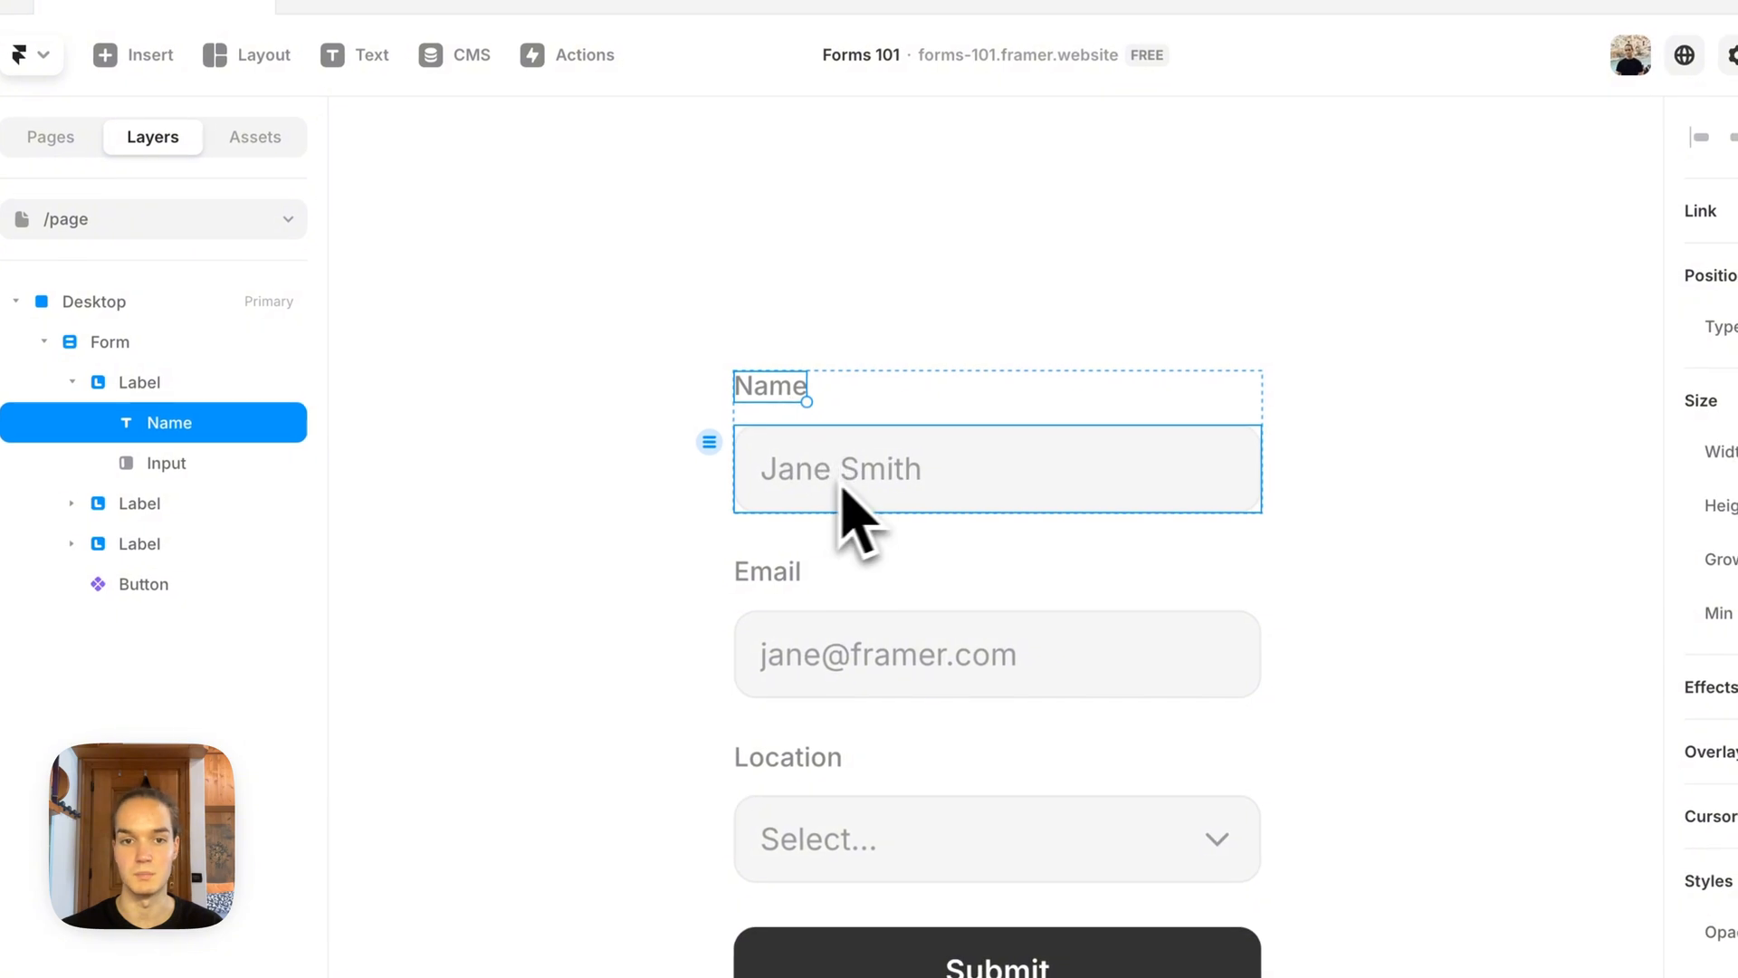
click(829, 490)
click(552, 493)
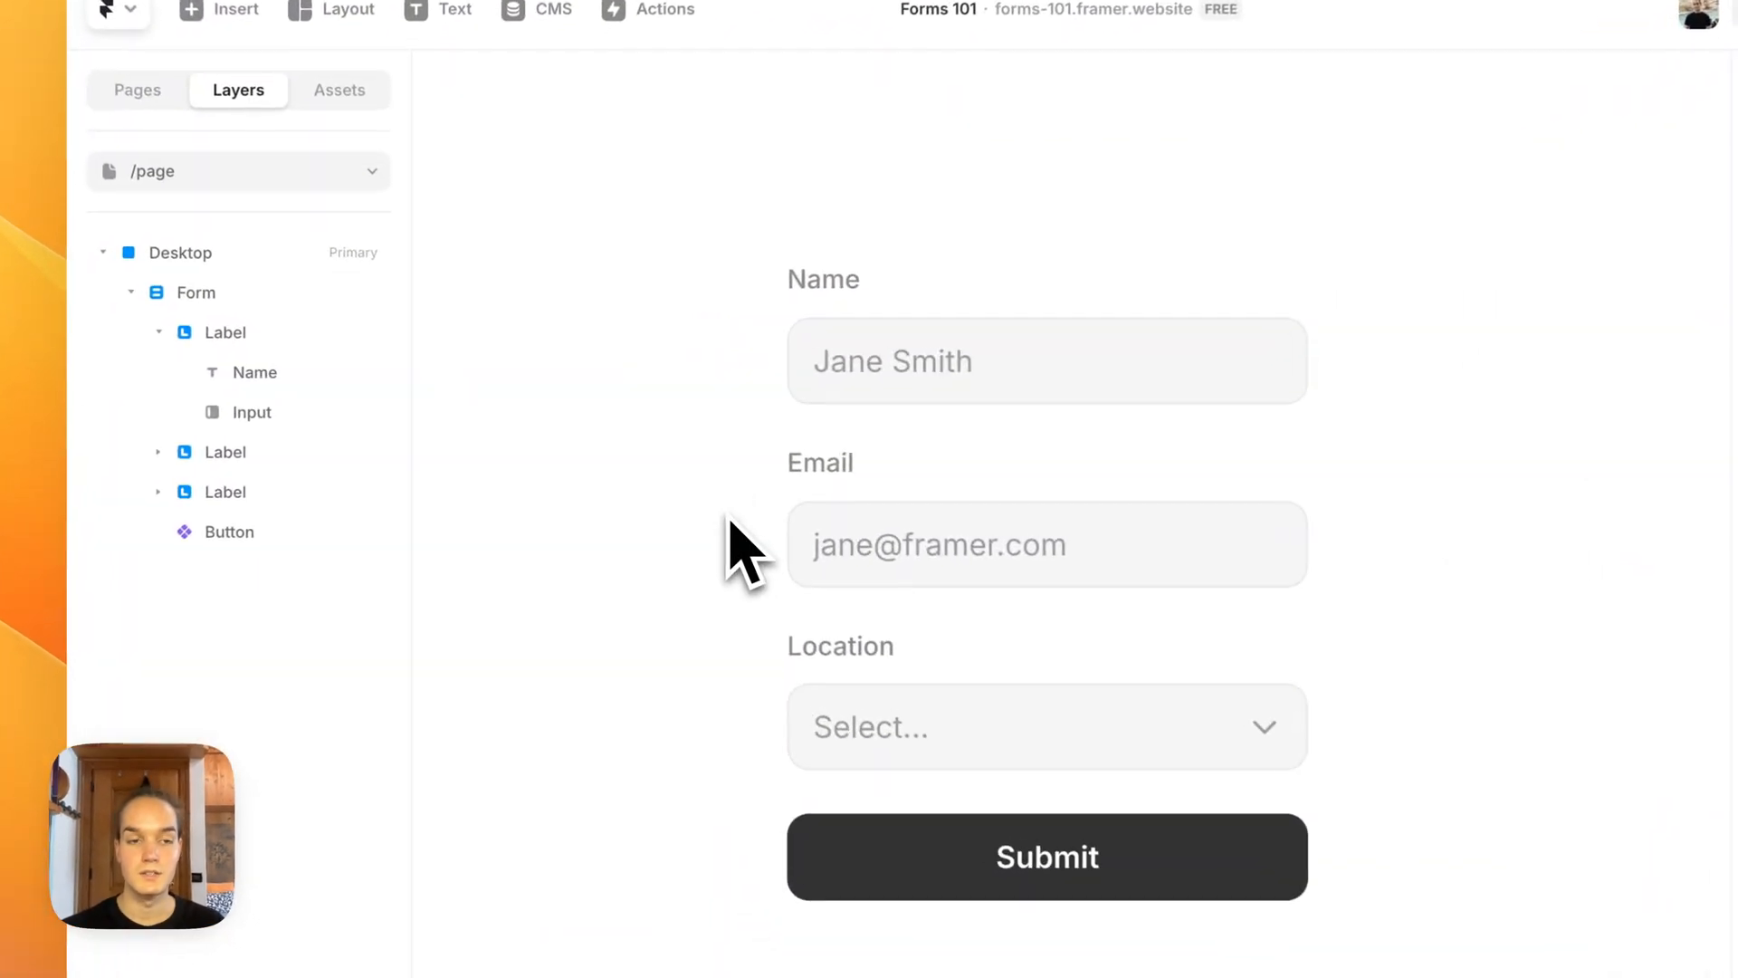
click(265, 374)
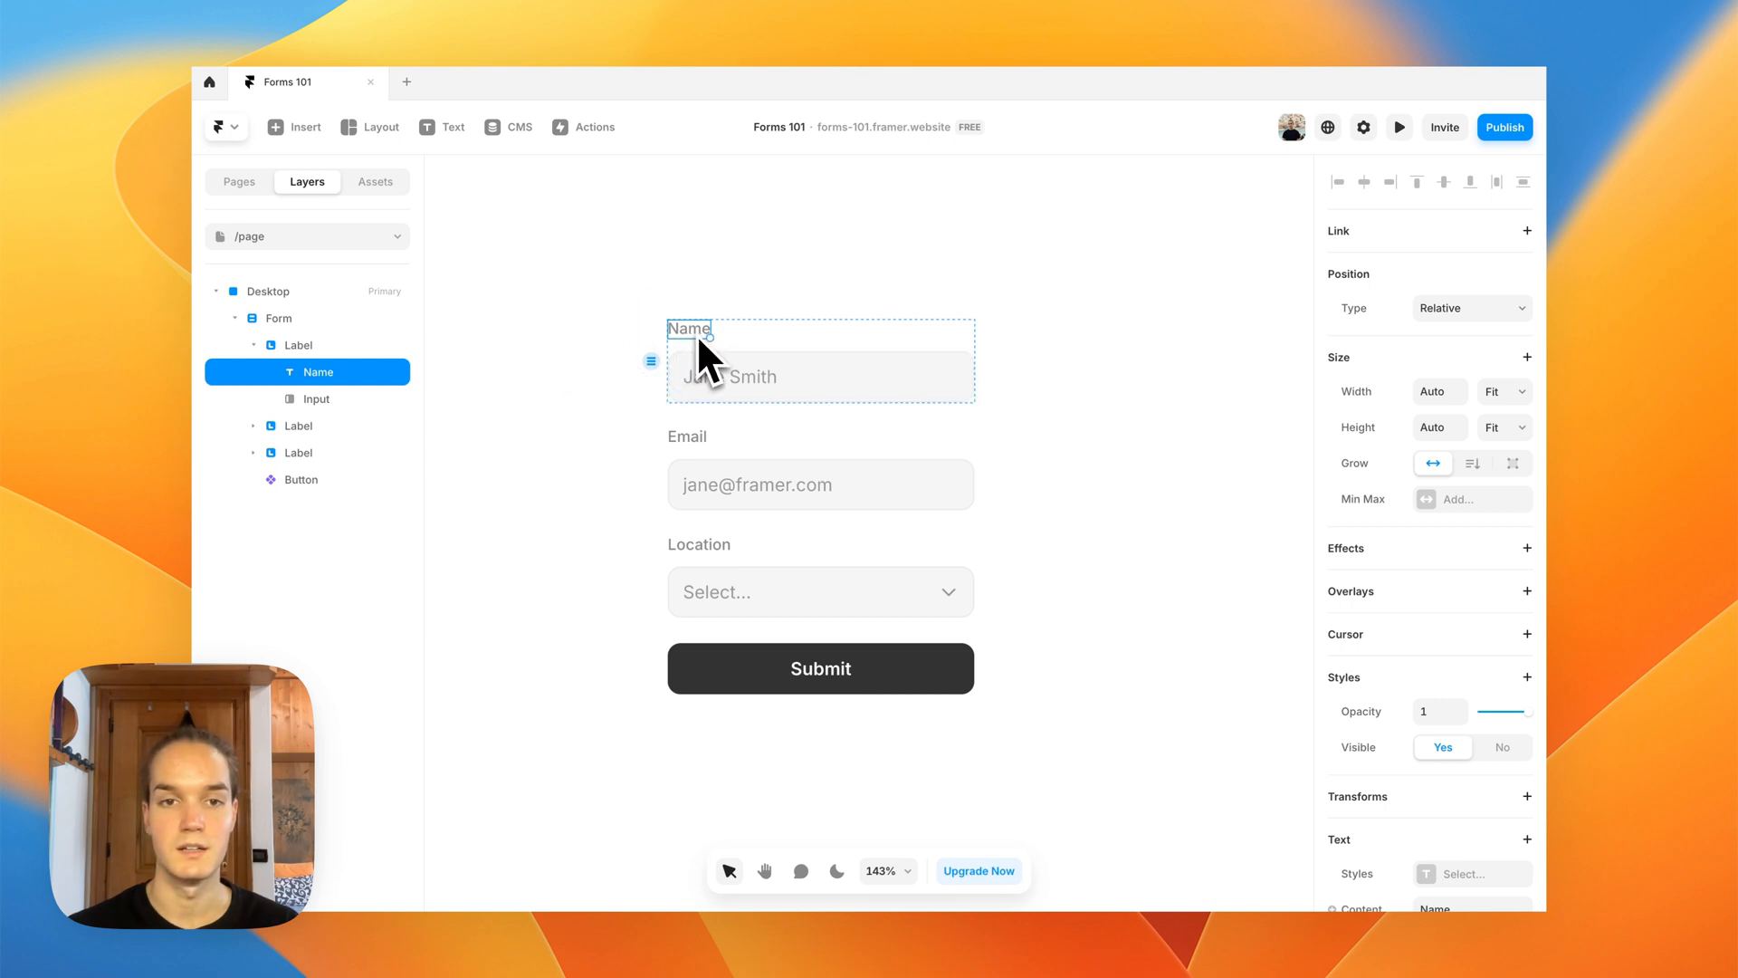
Step: Try the Text Area type on the name input, and return its type to Text
click(715, 388)
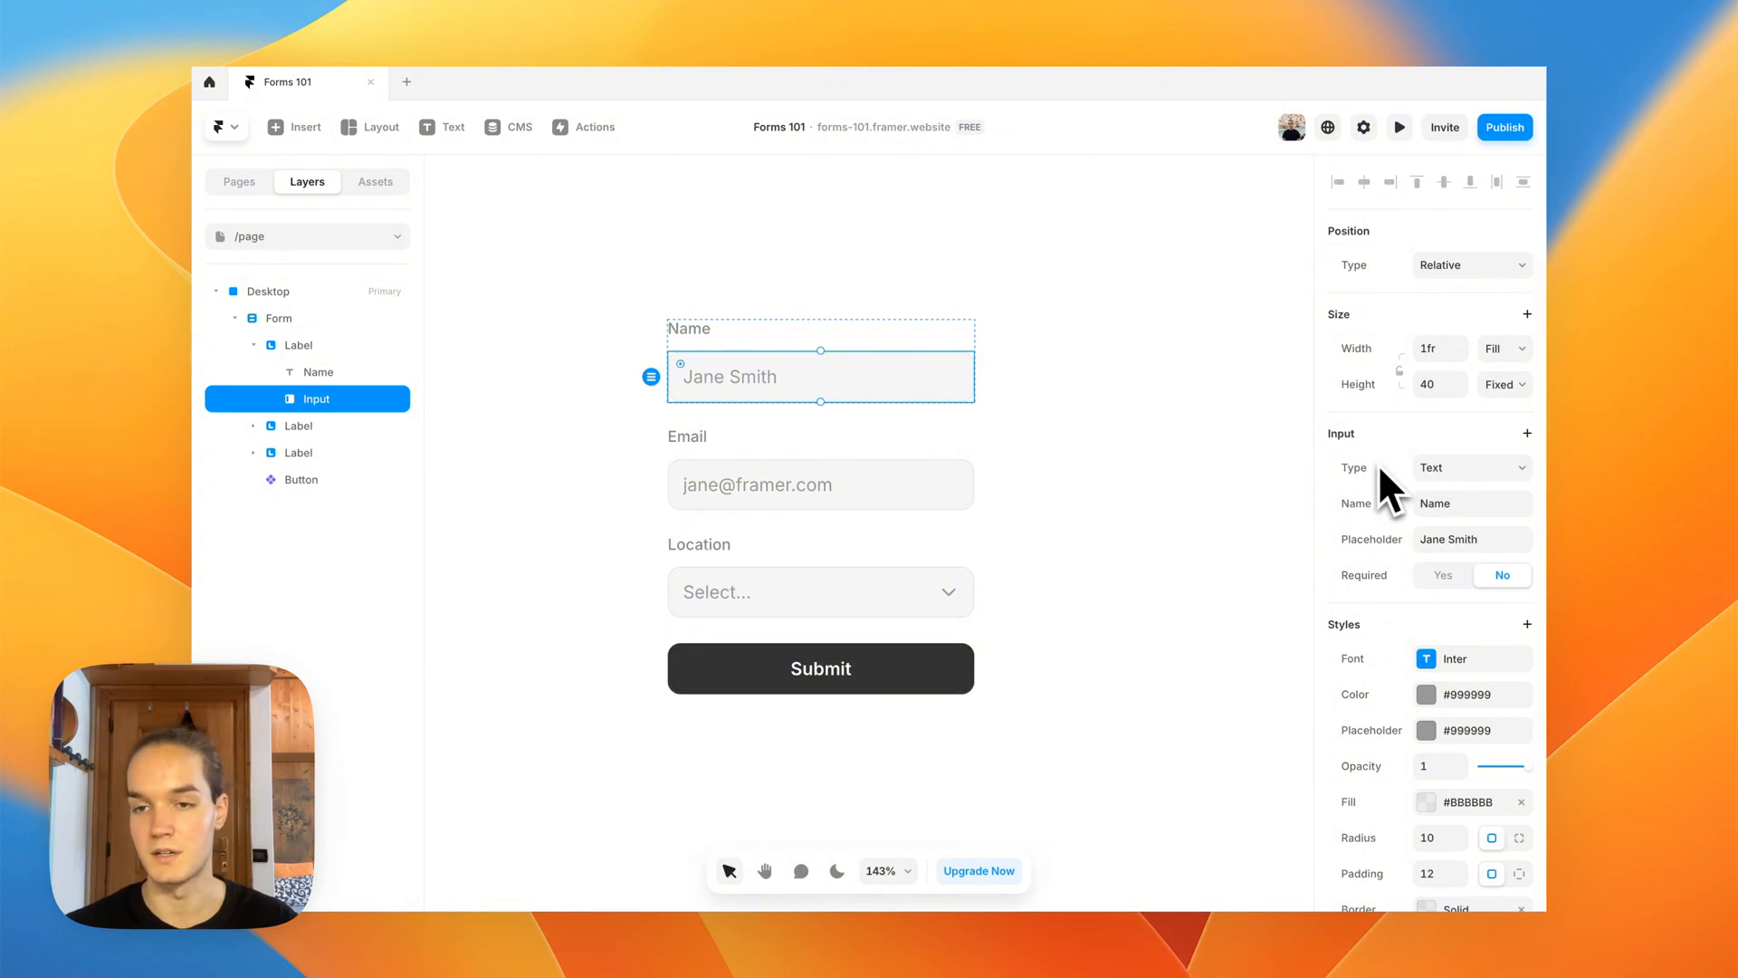
click(1482, 473)
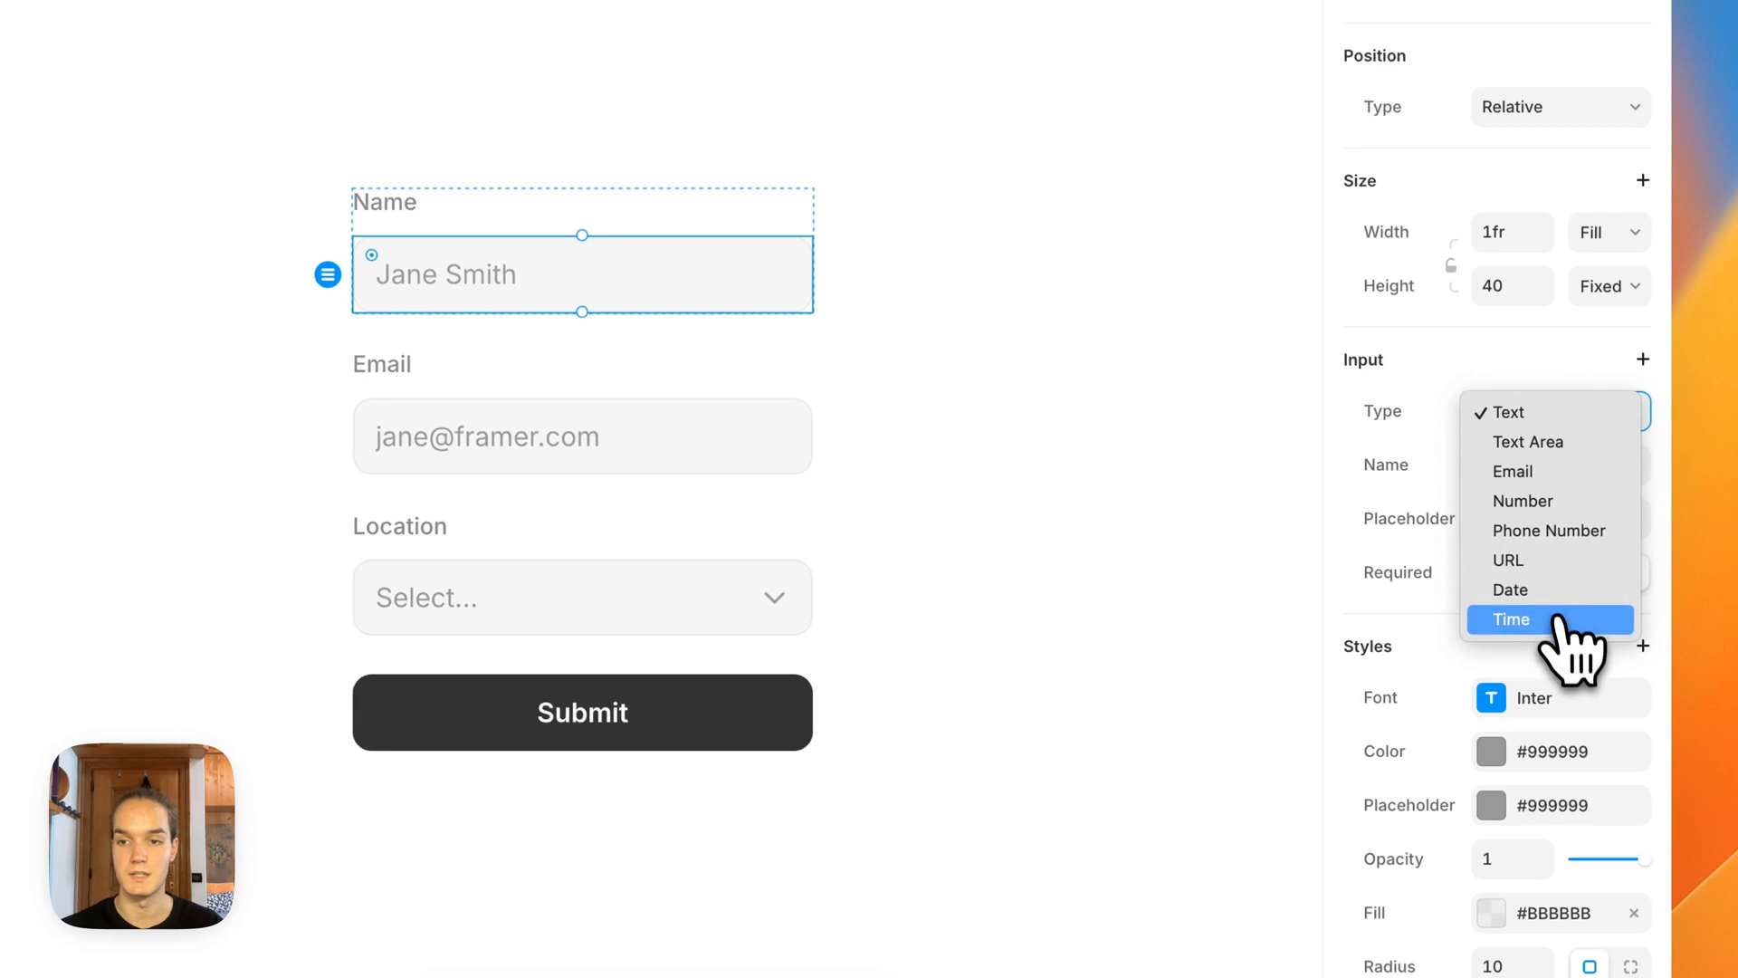
click(1510, 451)
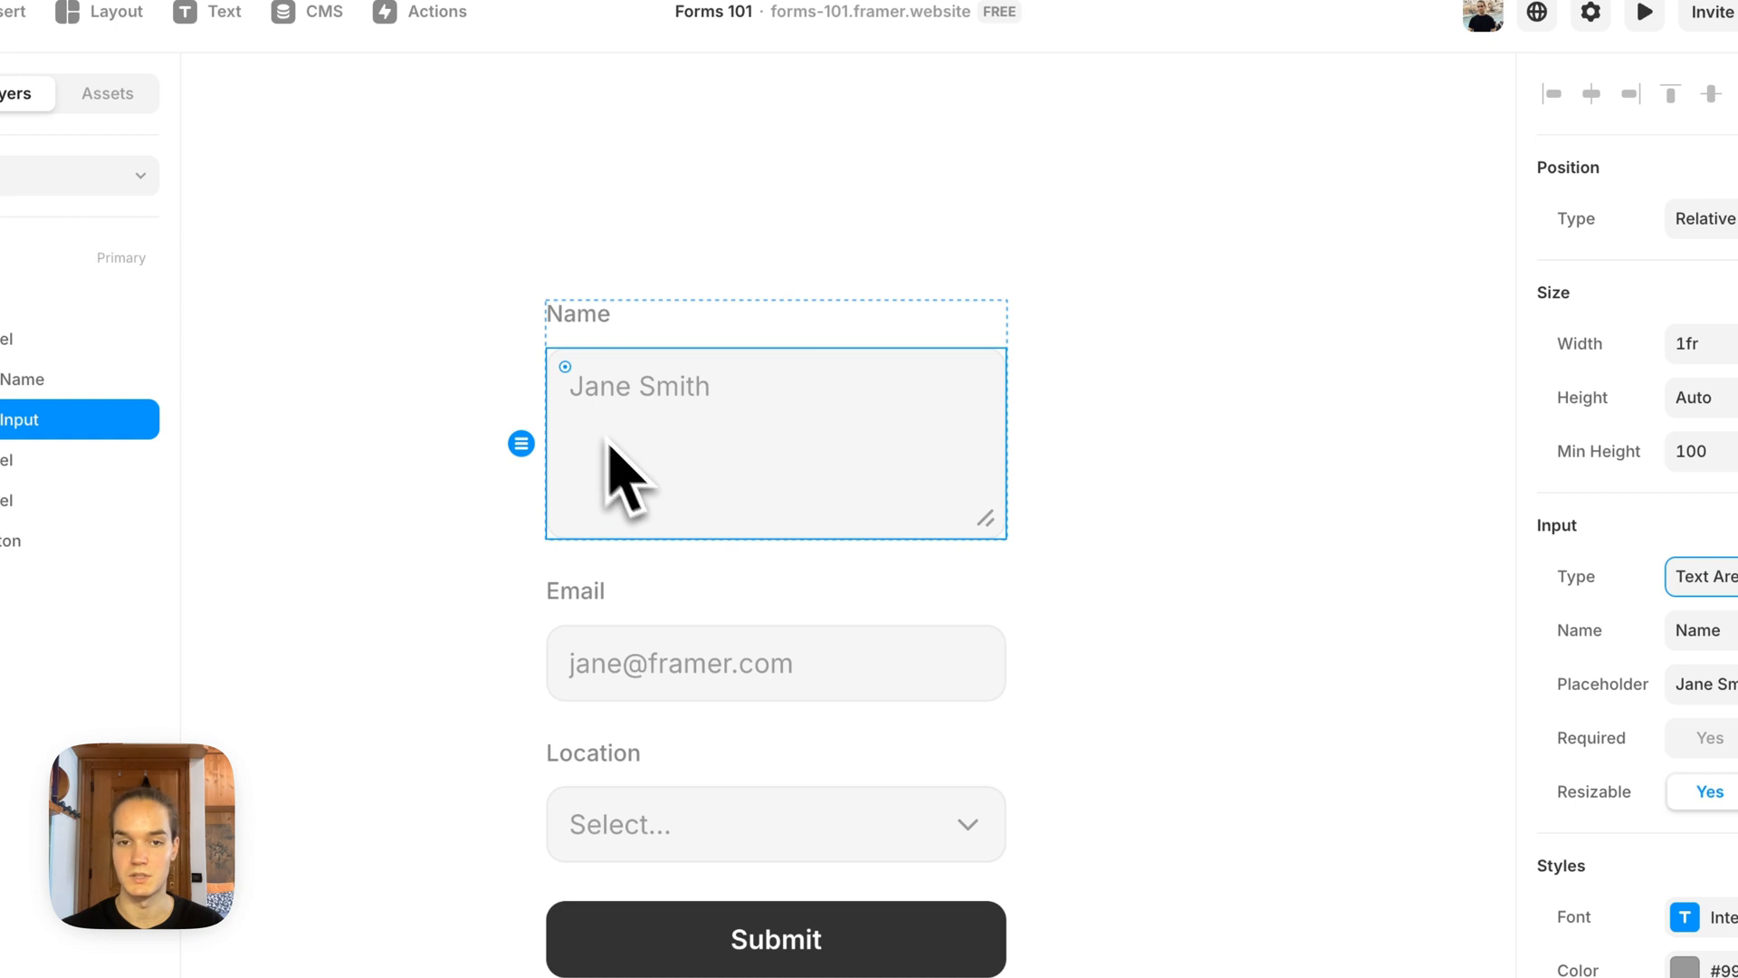
click(1706, 575)
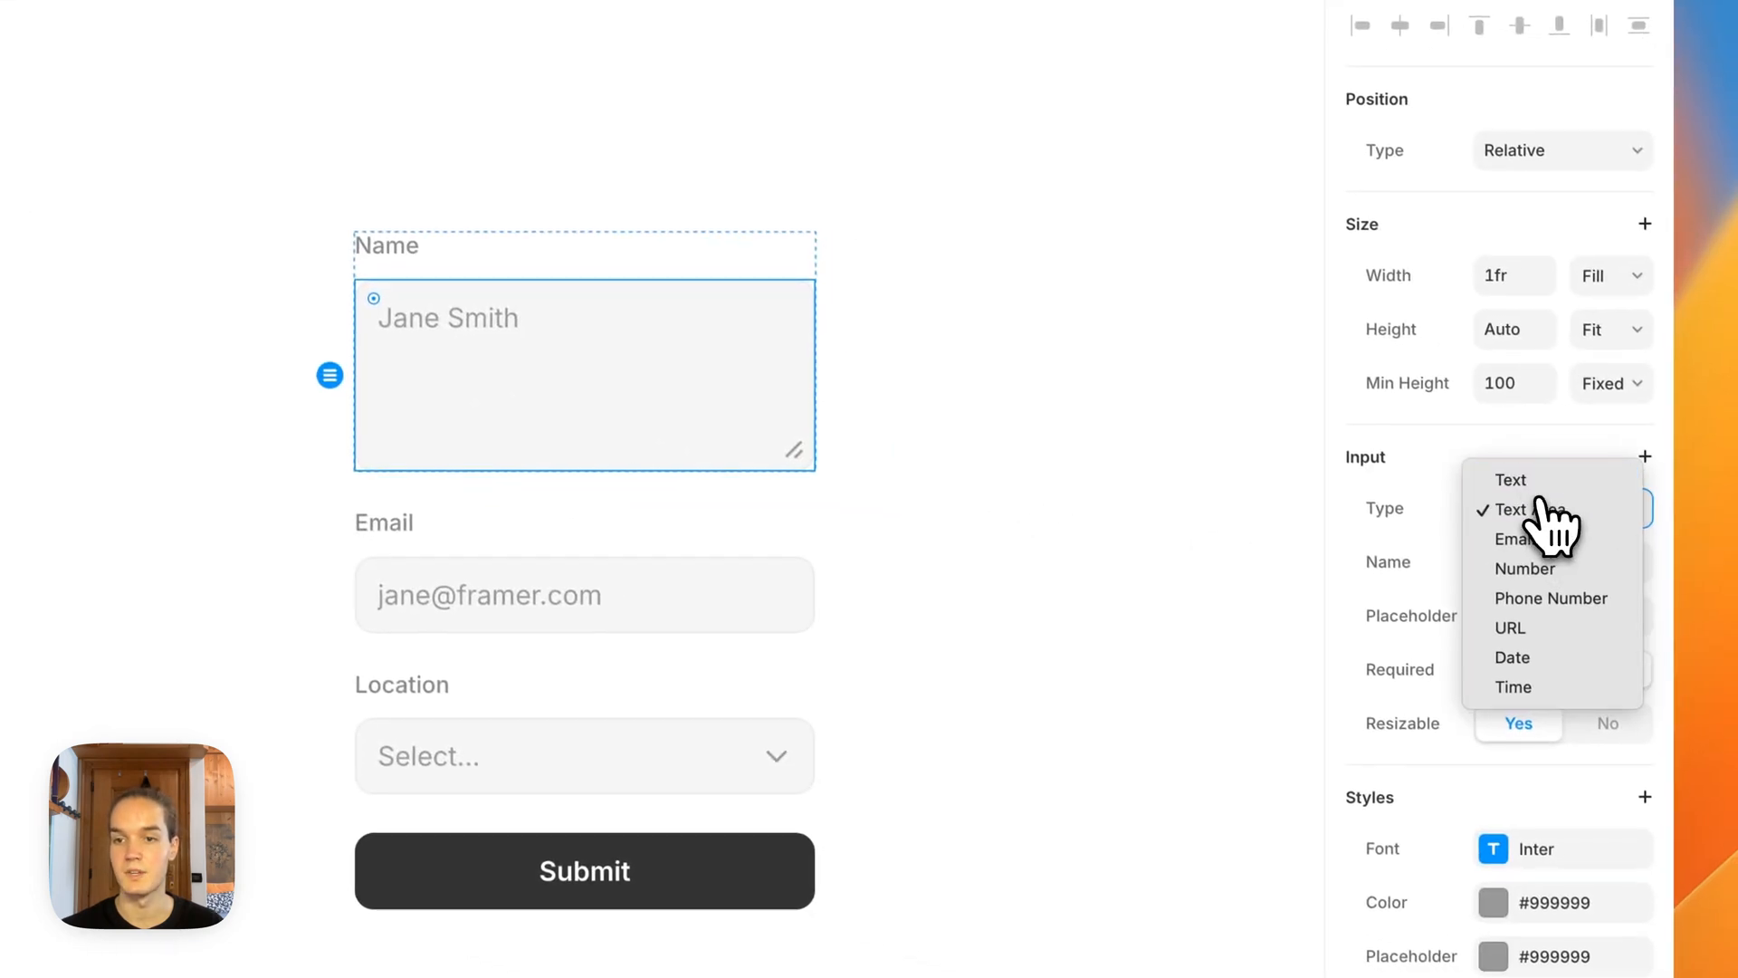
click(1714, 546)
click(1439, 396)
click(1489, 425)
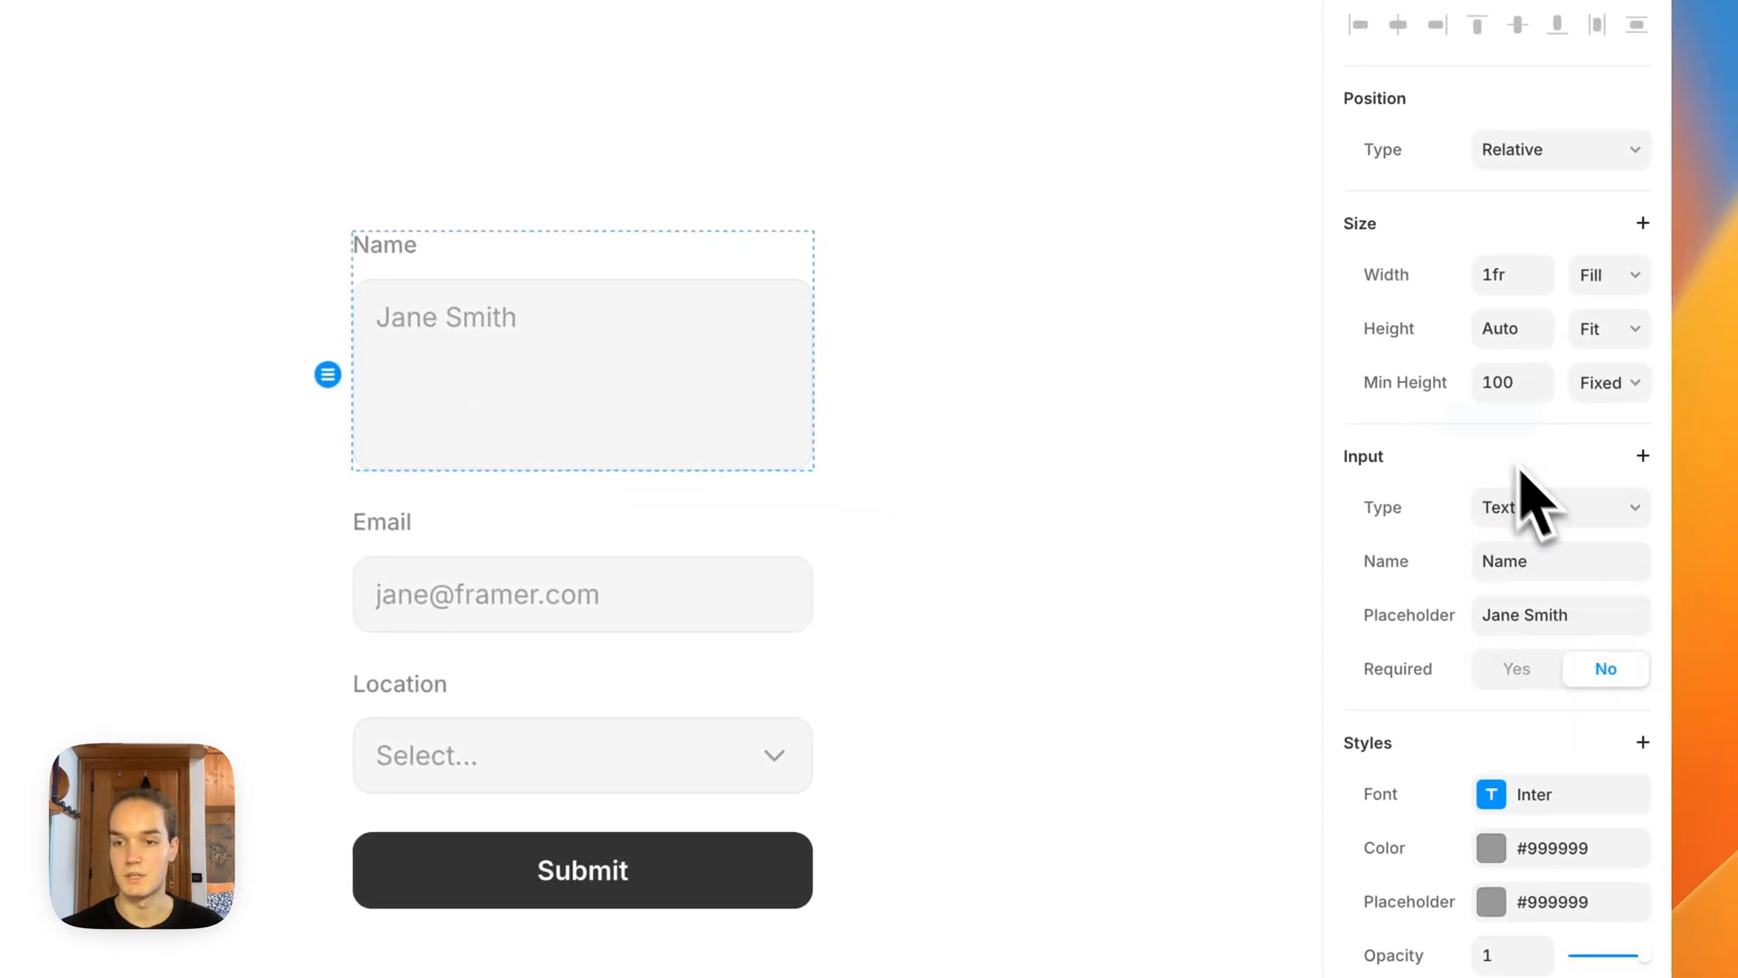
Step: Review the input types available for the name field without changing its Text type
click(1529, 457)
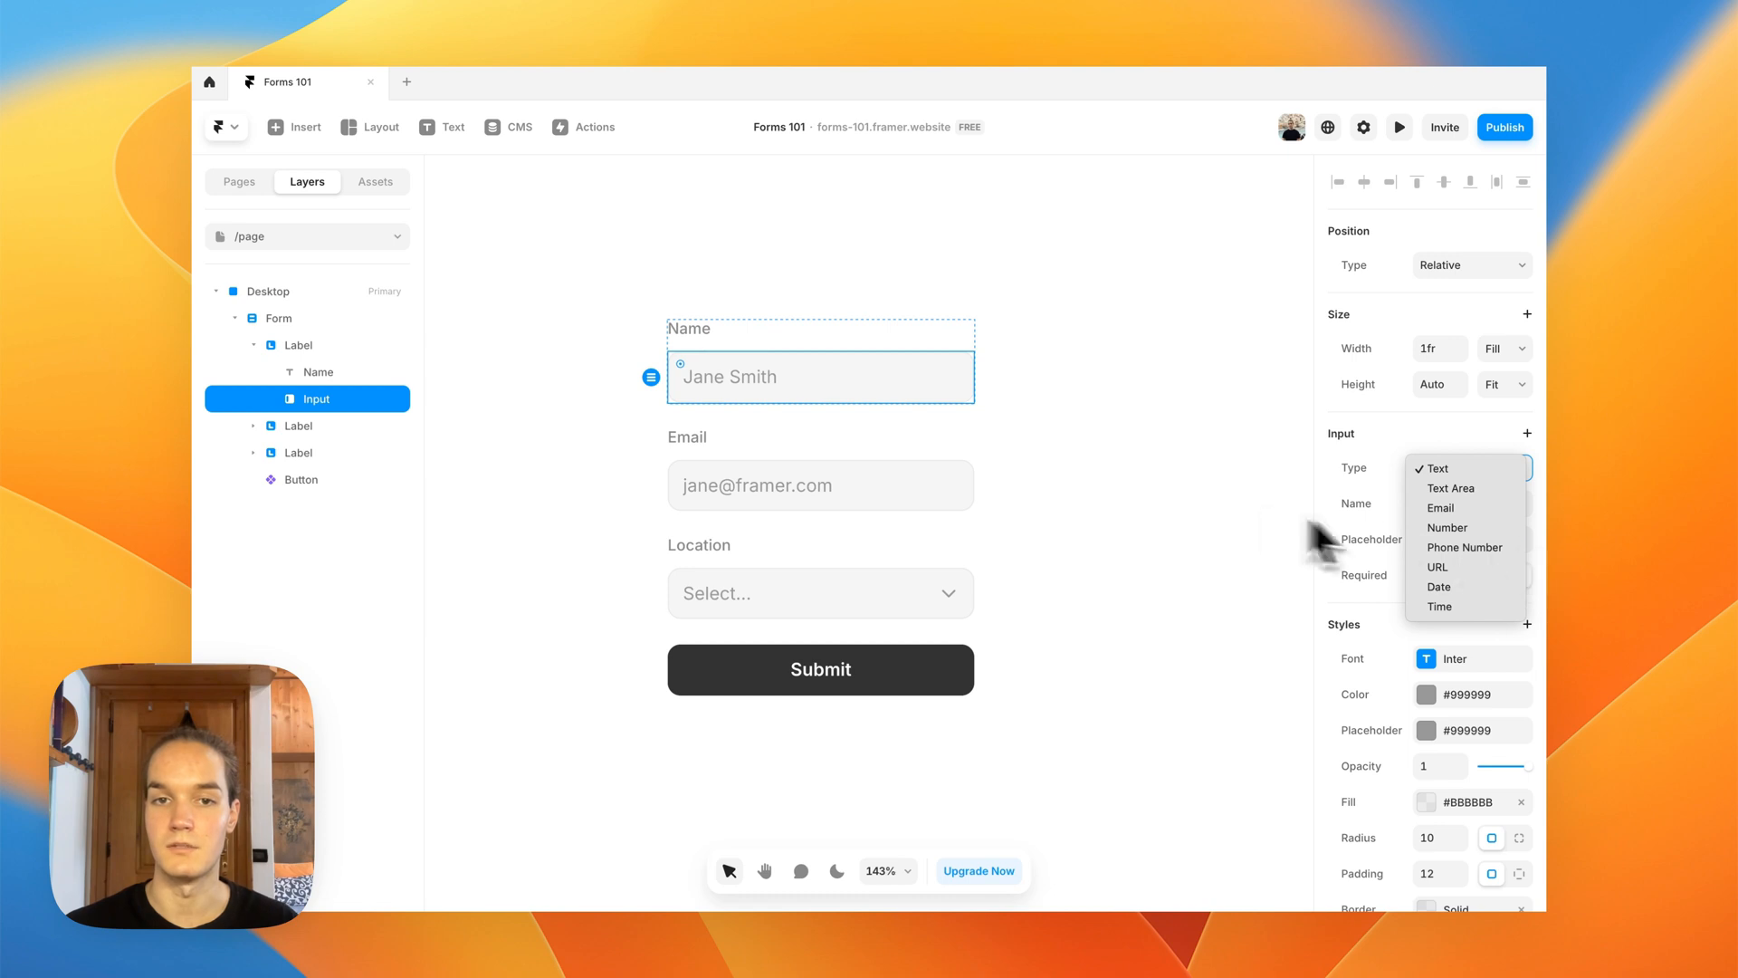
click(1225, 504)
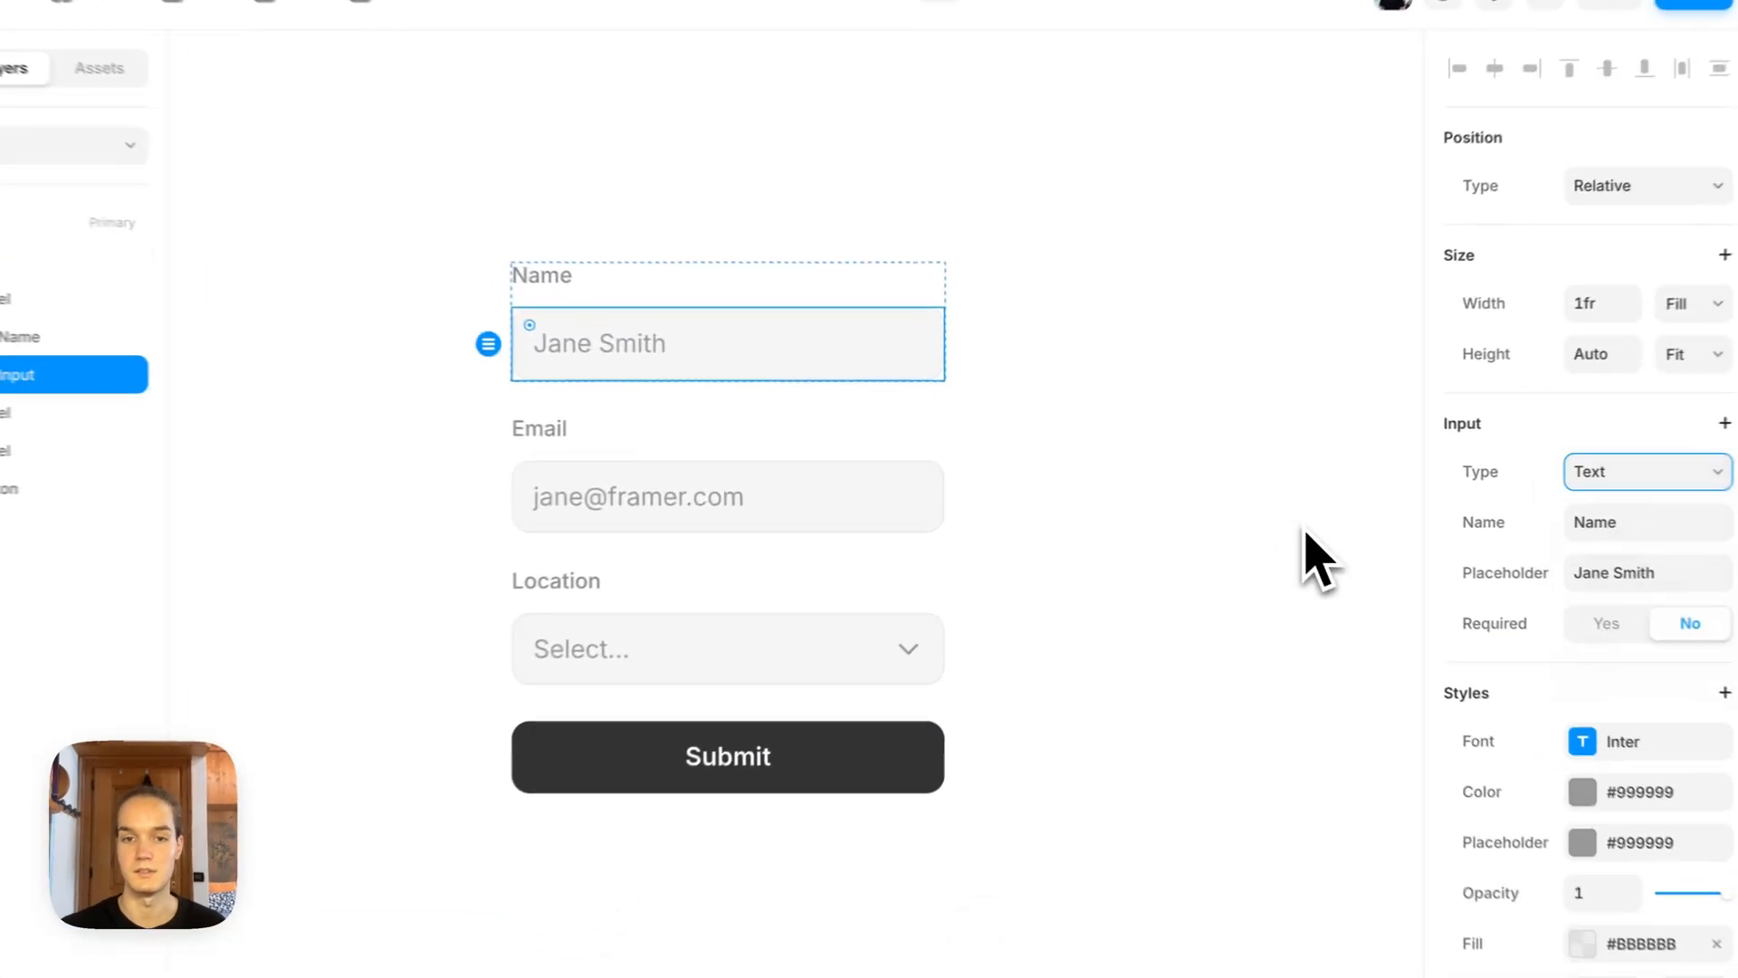
click(992, 491)
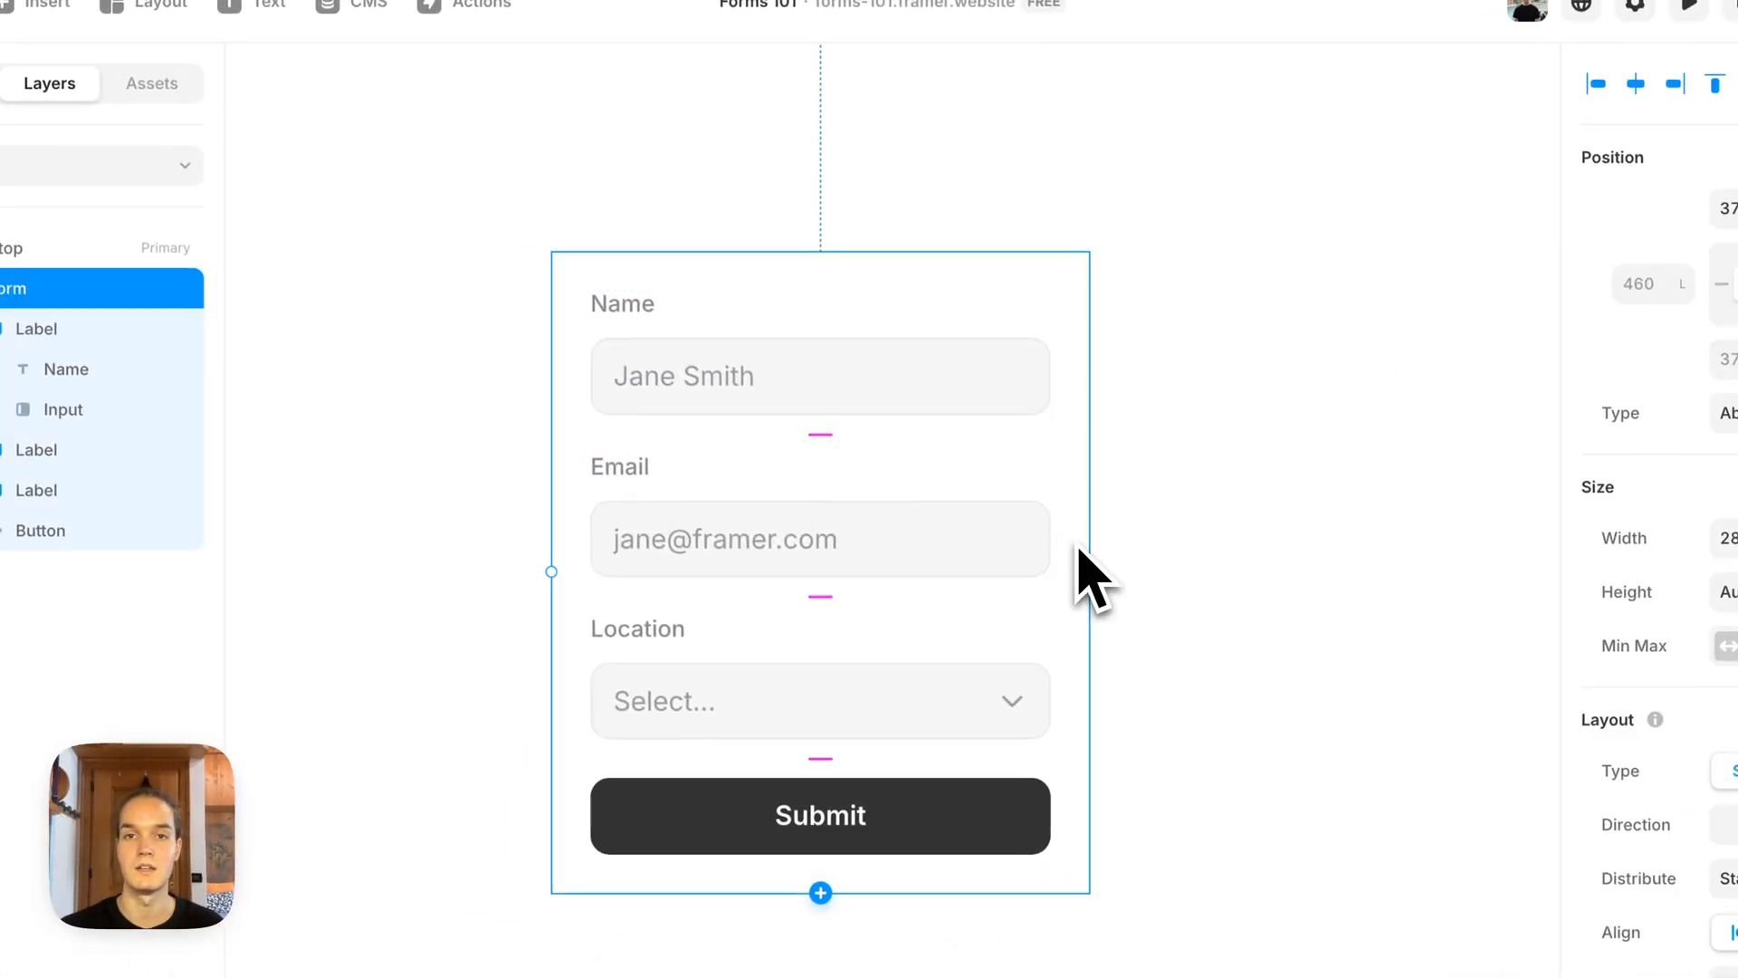
click(1204, 541)
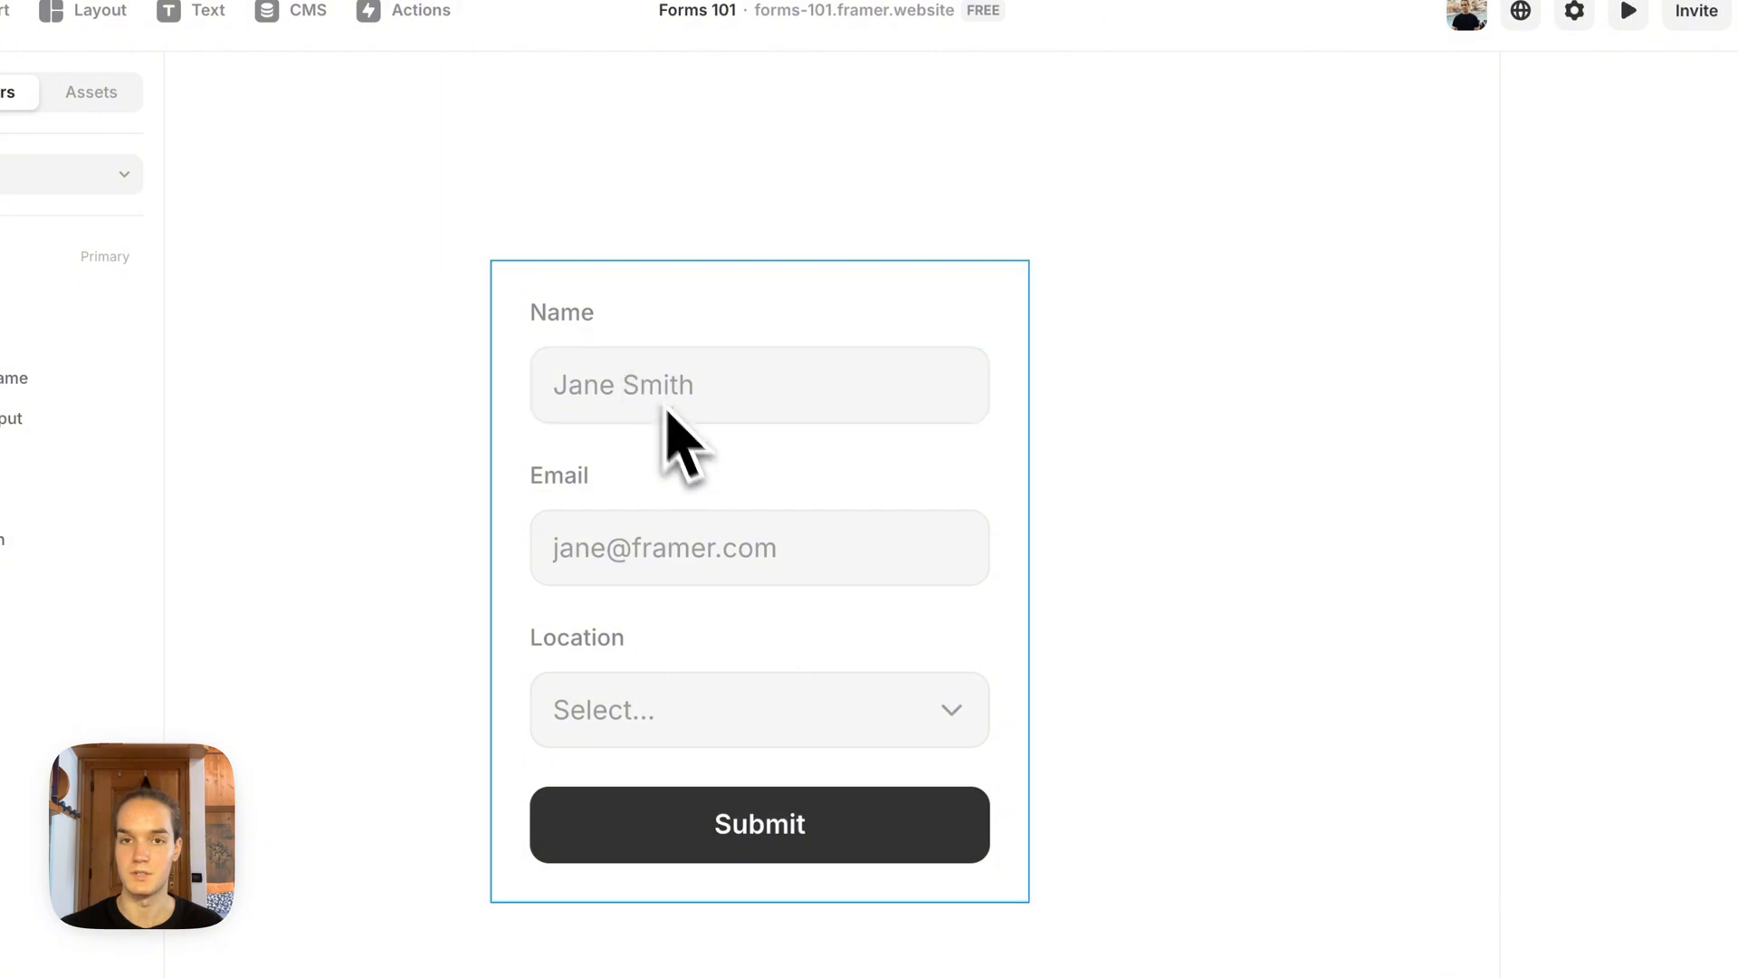
drag(1093, 482, 1171, 465)
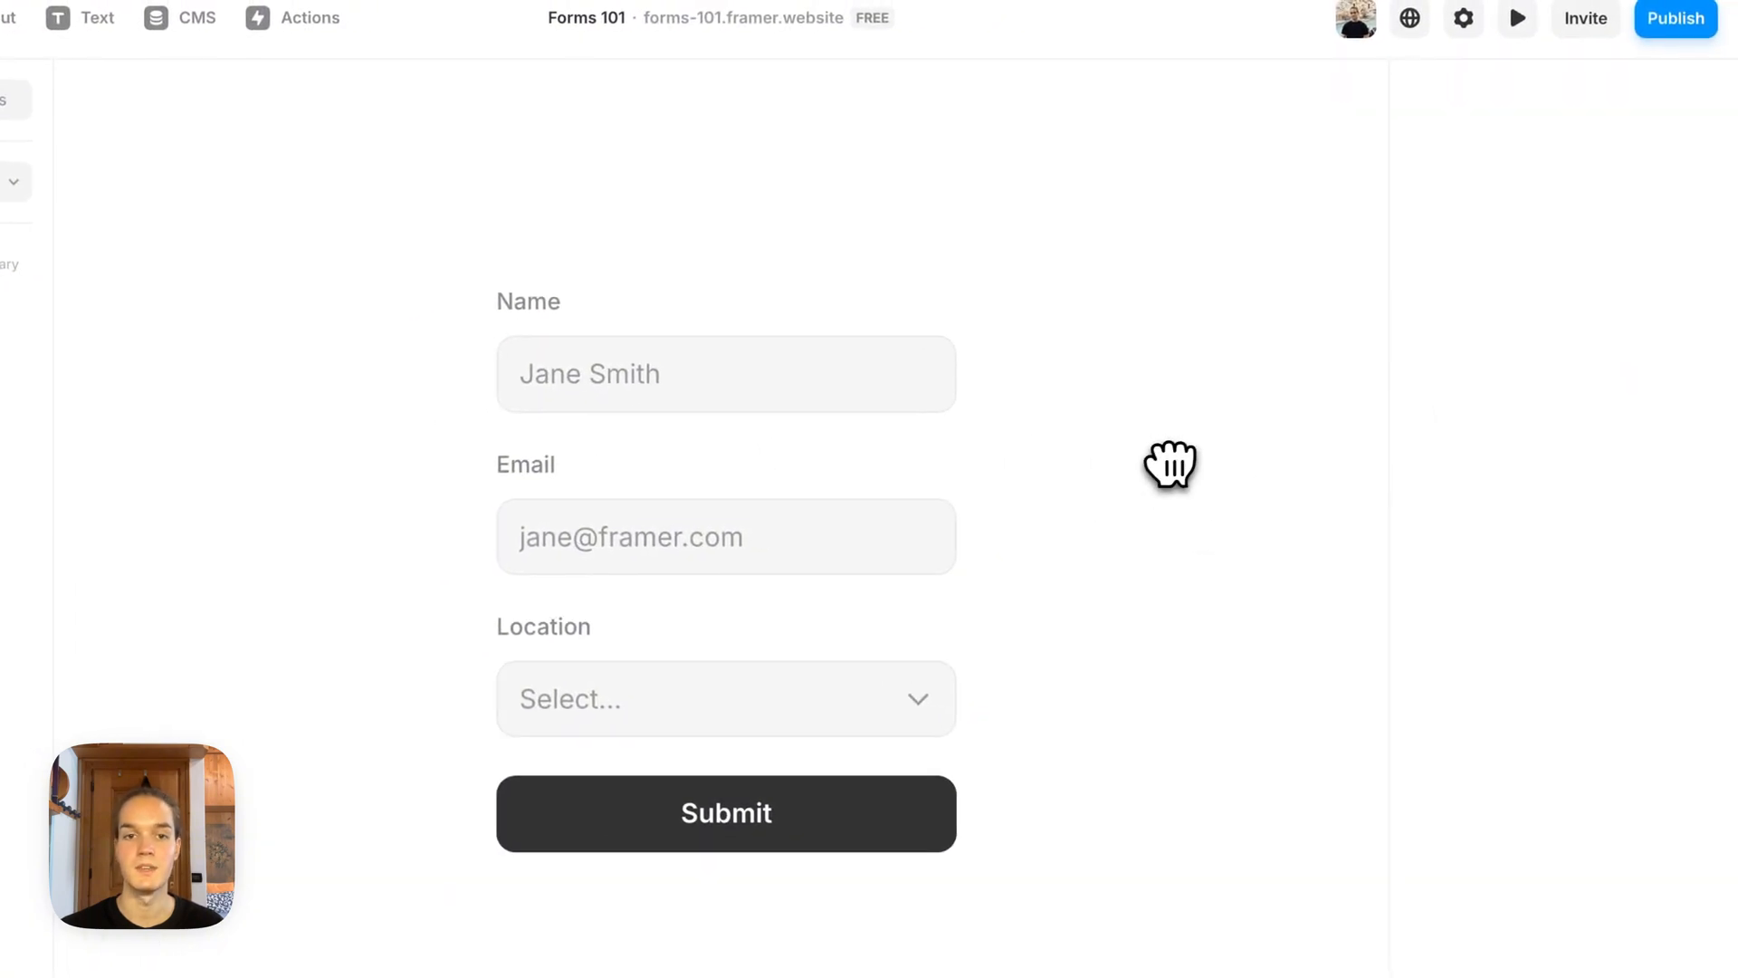
click(768, 386)
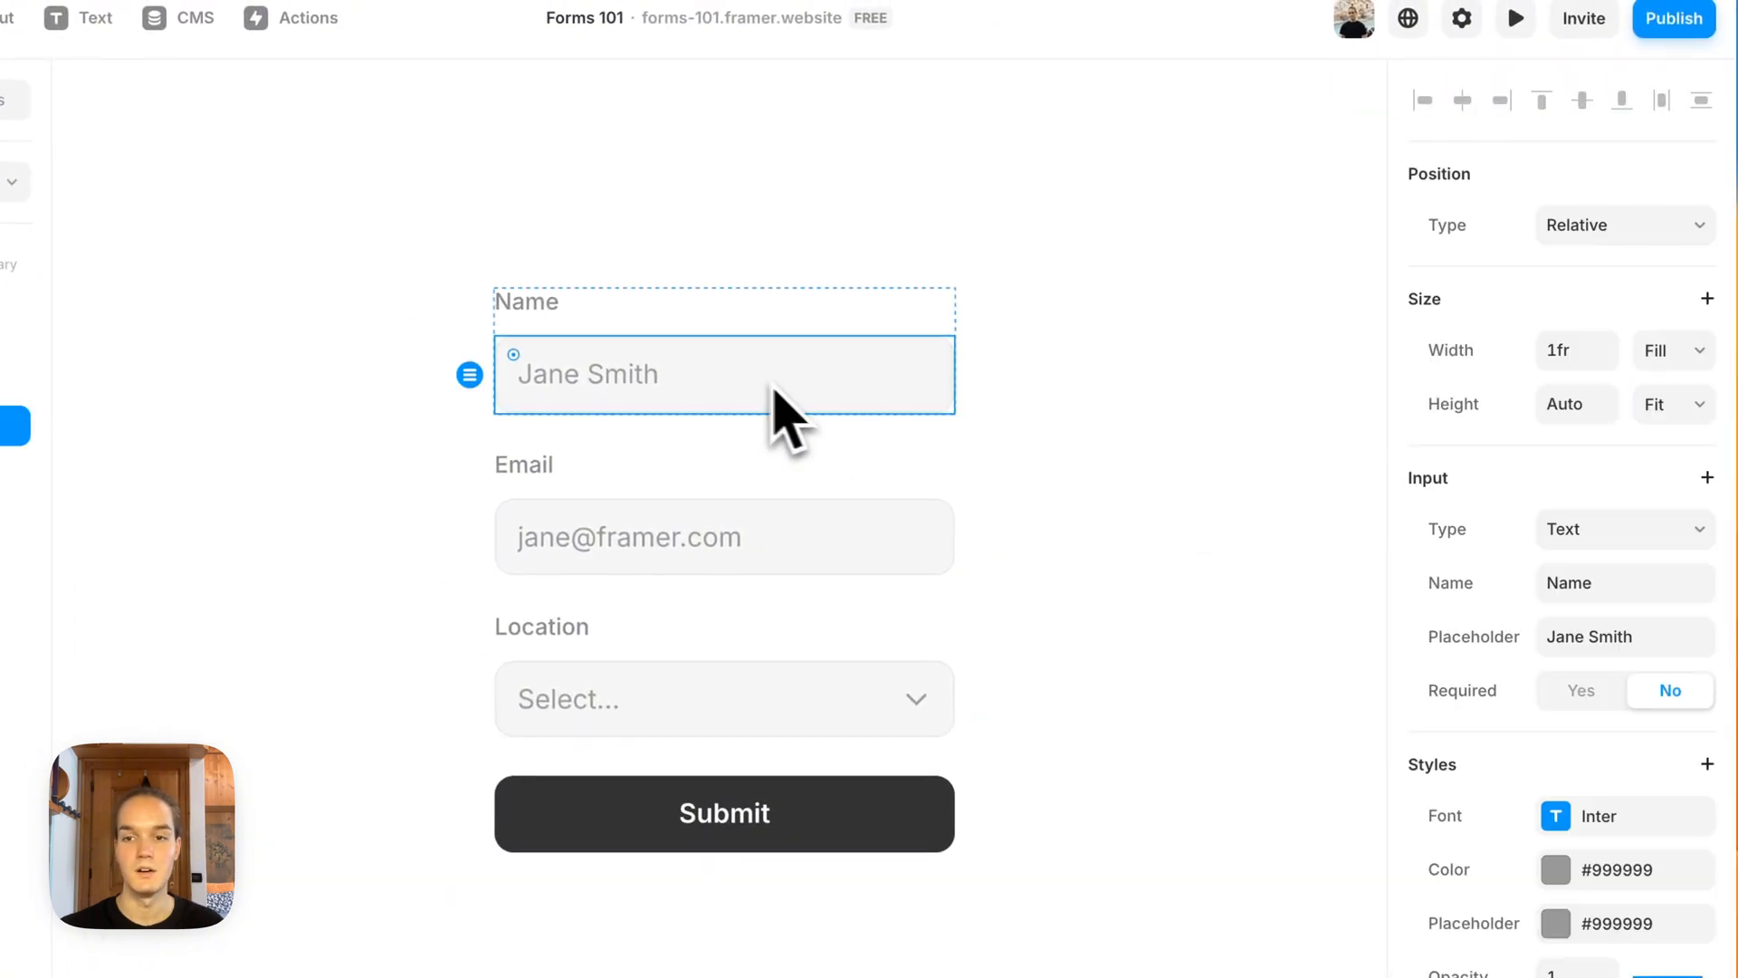
click(1537, 532)
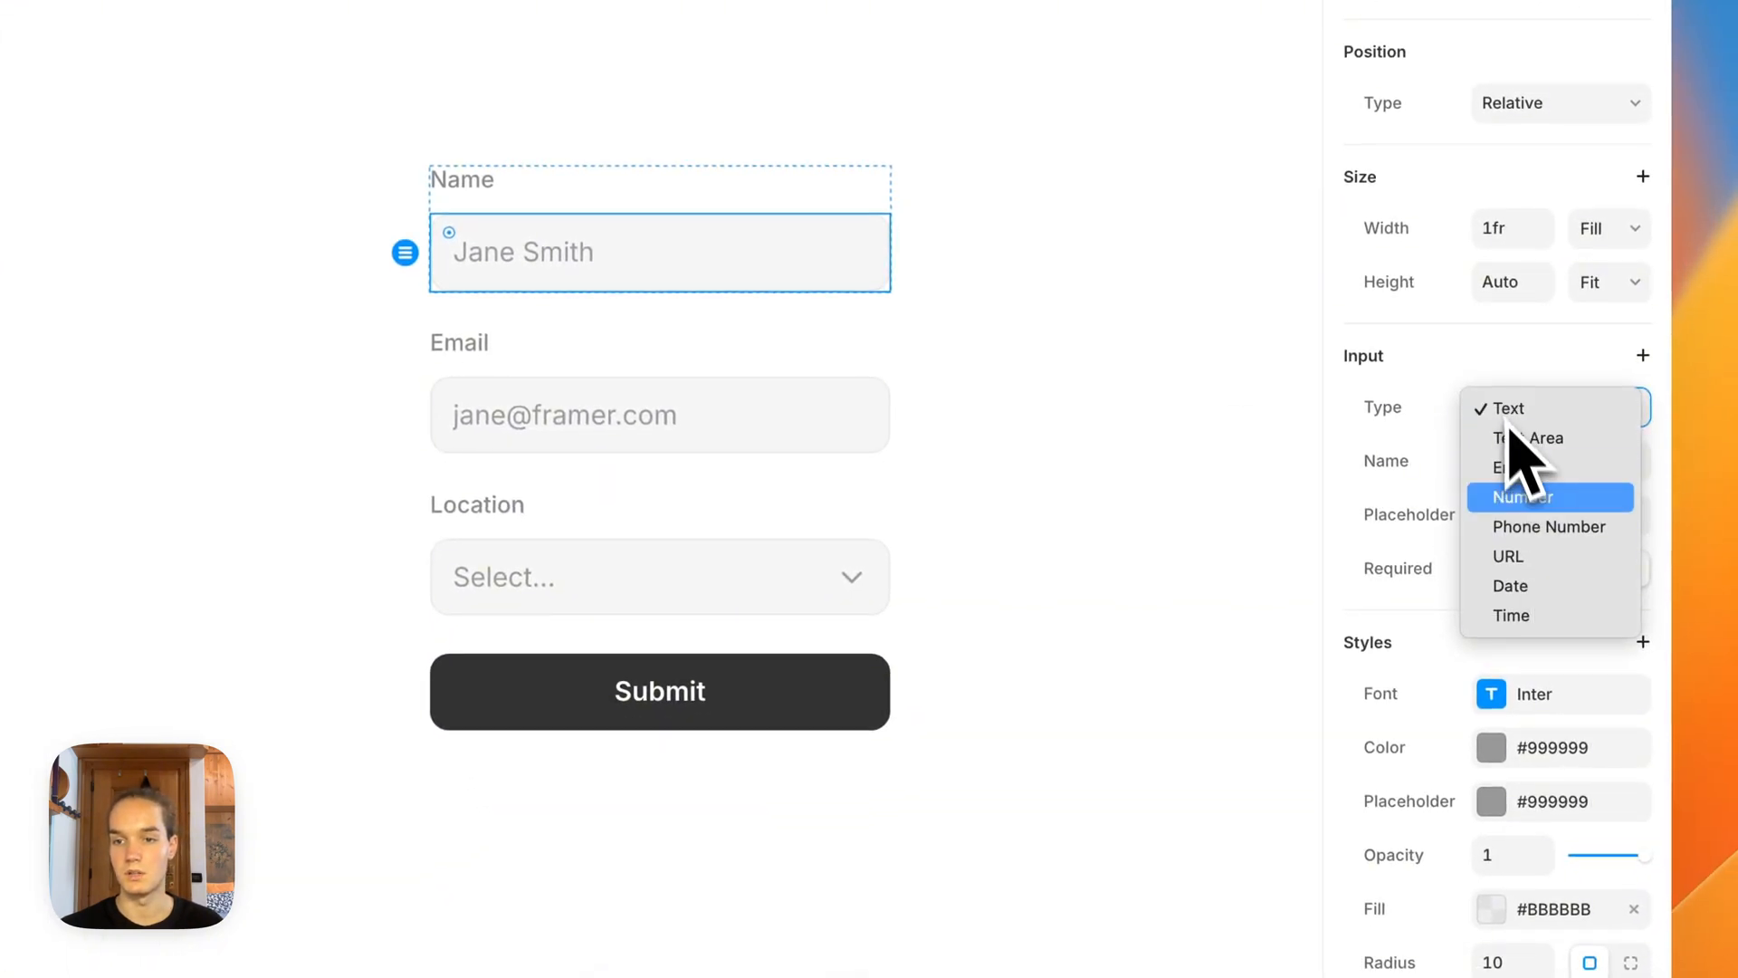
click(1156, 407)
scroll(1077, 535, down, 2)
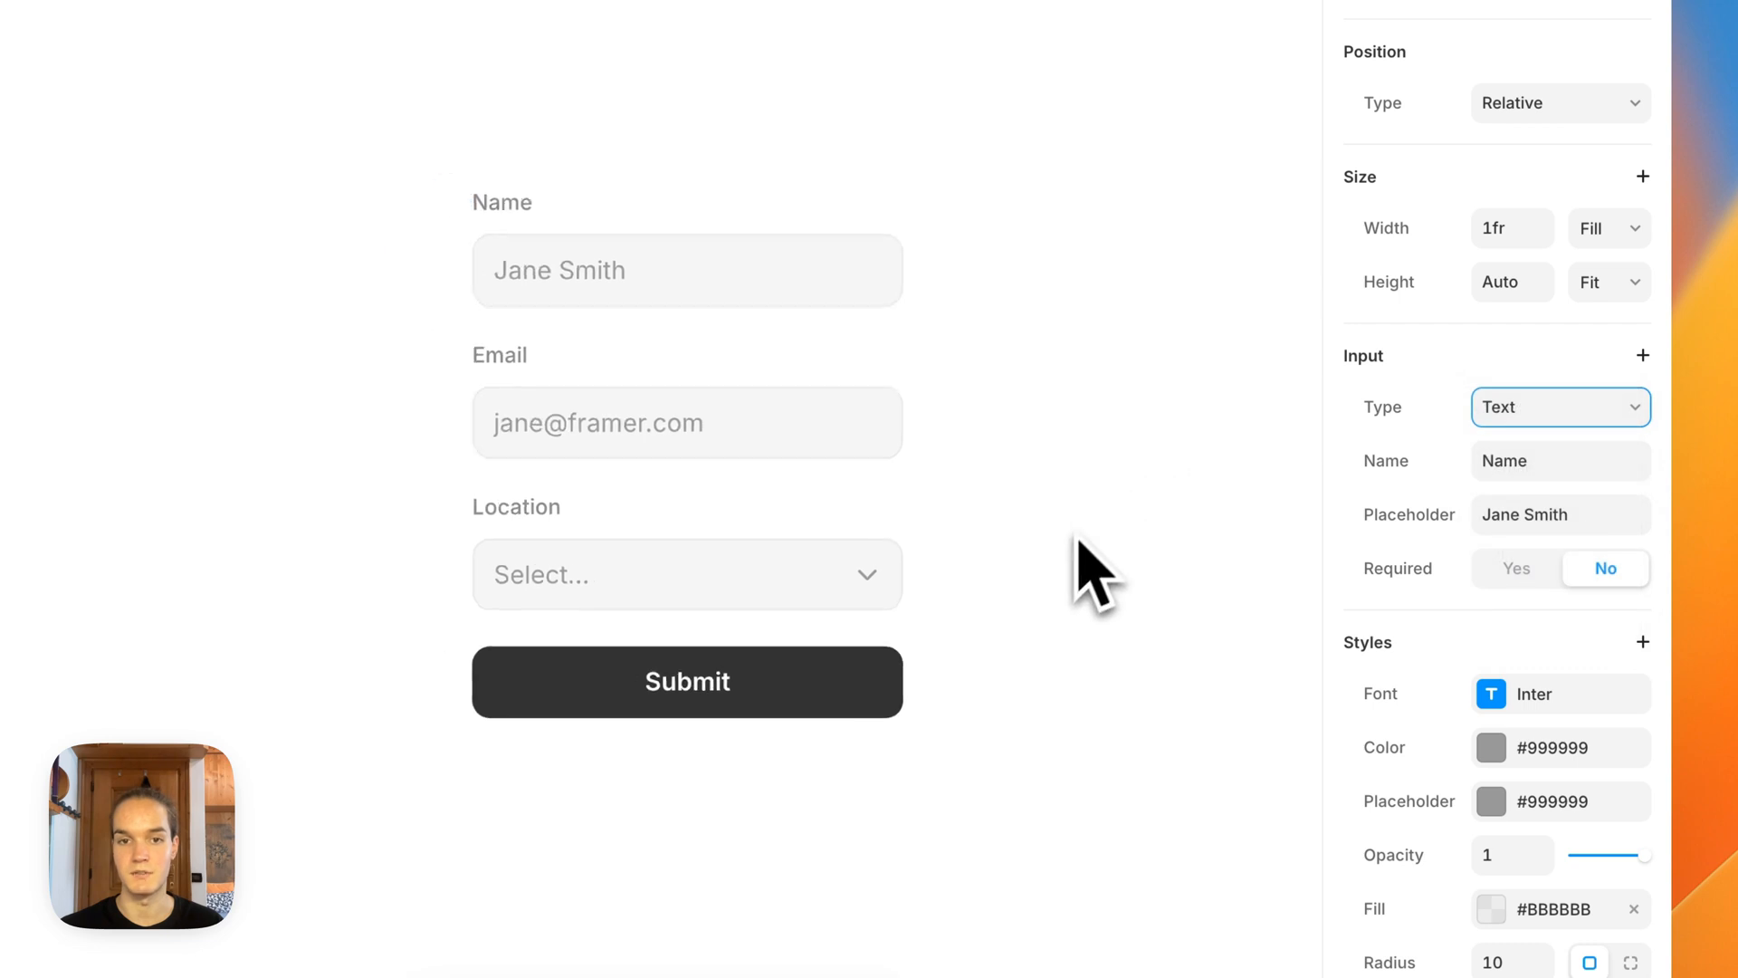
click(1068, 543)
drag(1085, 526, 1007, 495)
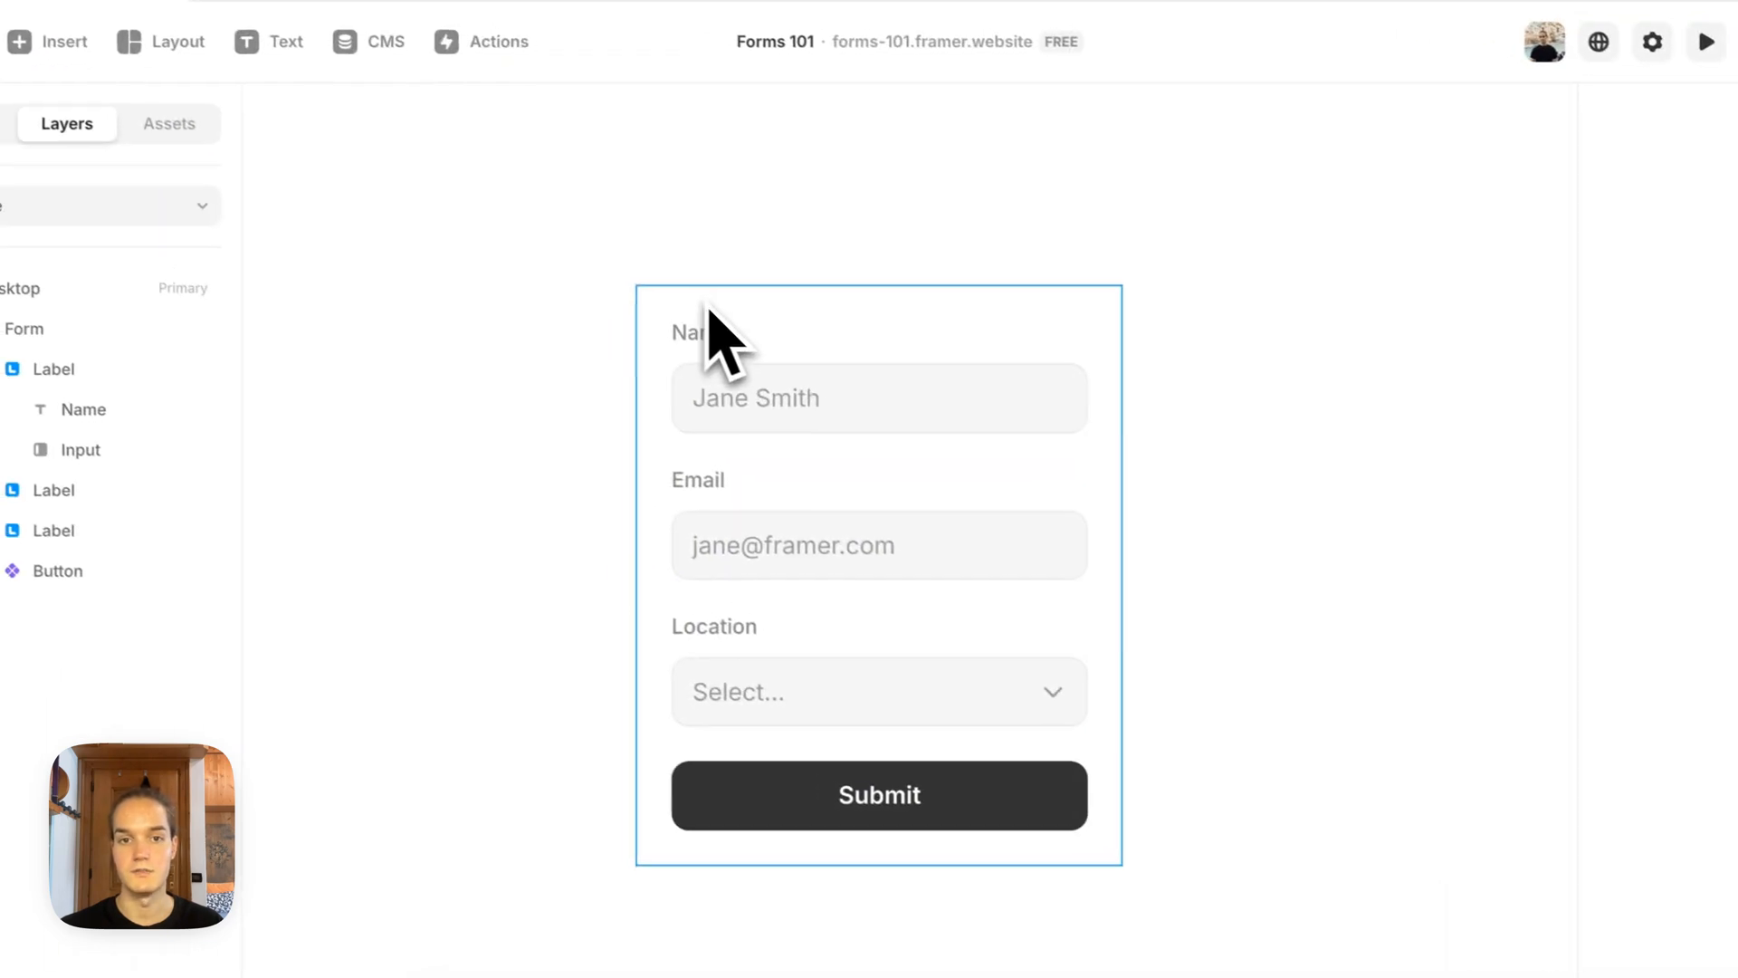
Step: Add a checkbox field and a radio group to the whole form
click(561, 221)
click(155, 318)
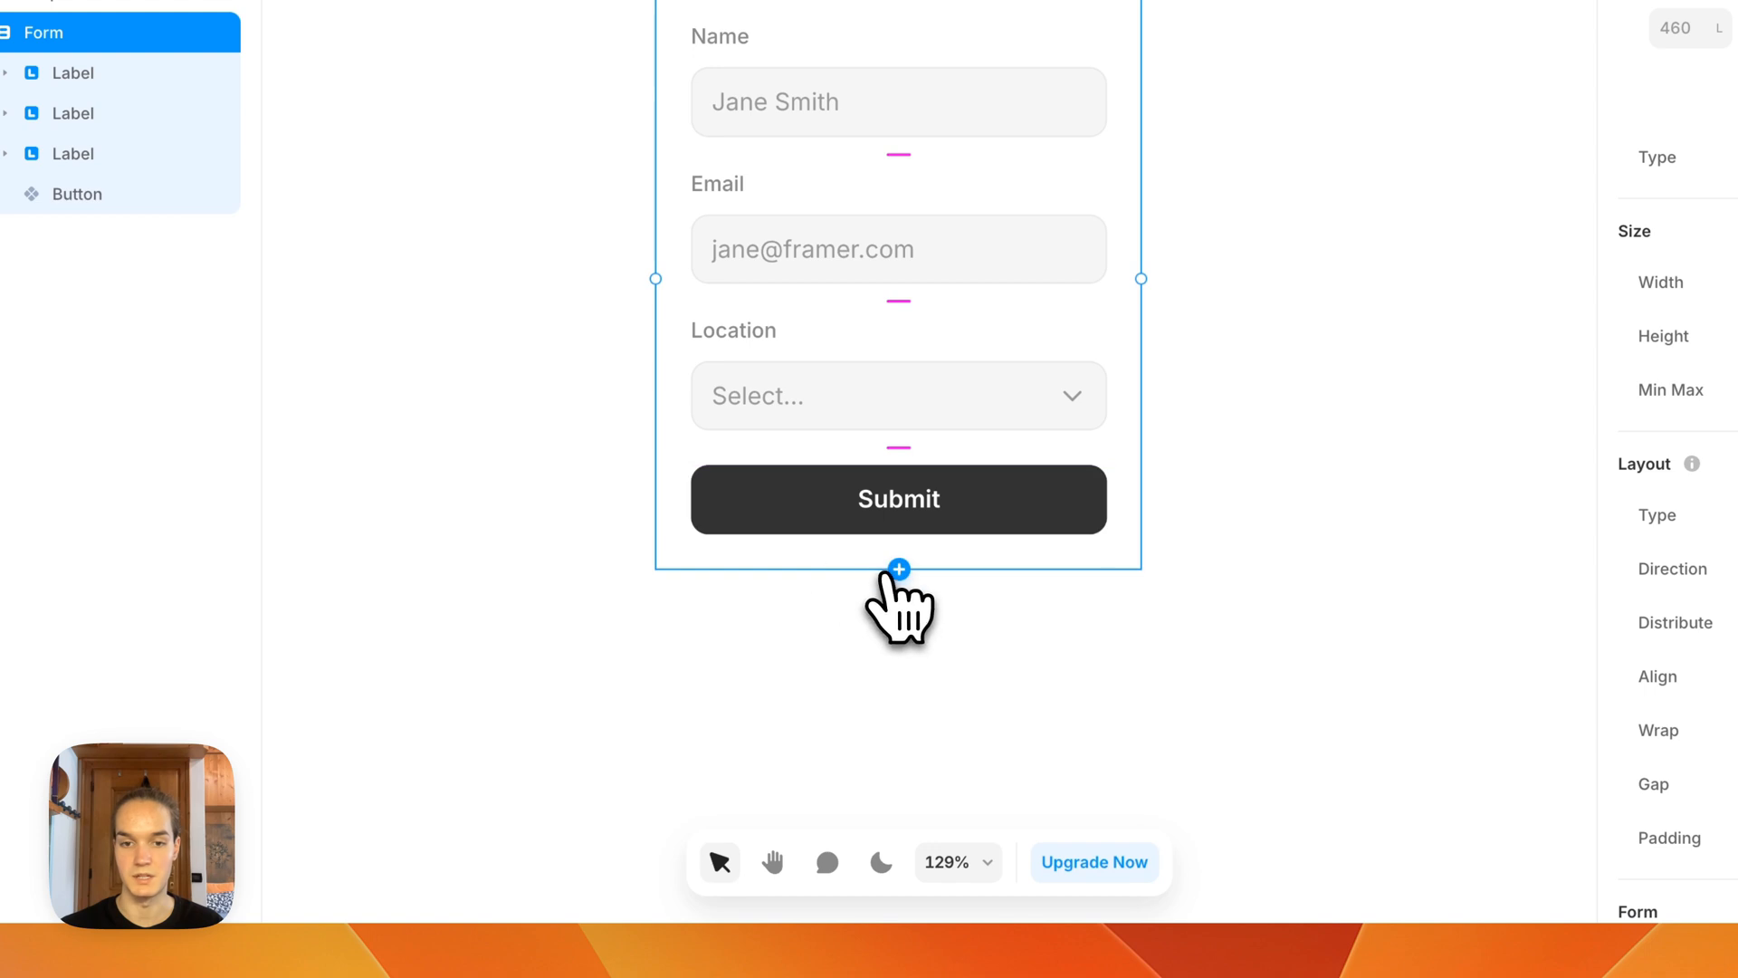
click(897, 569)
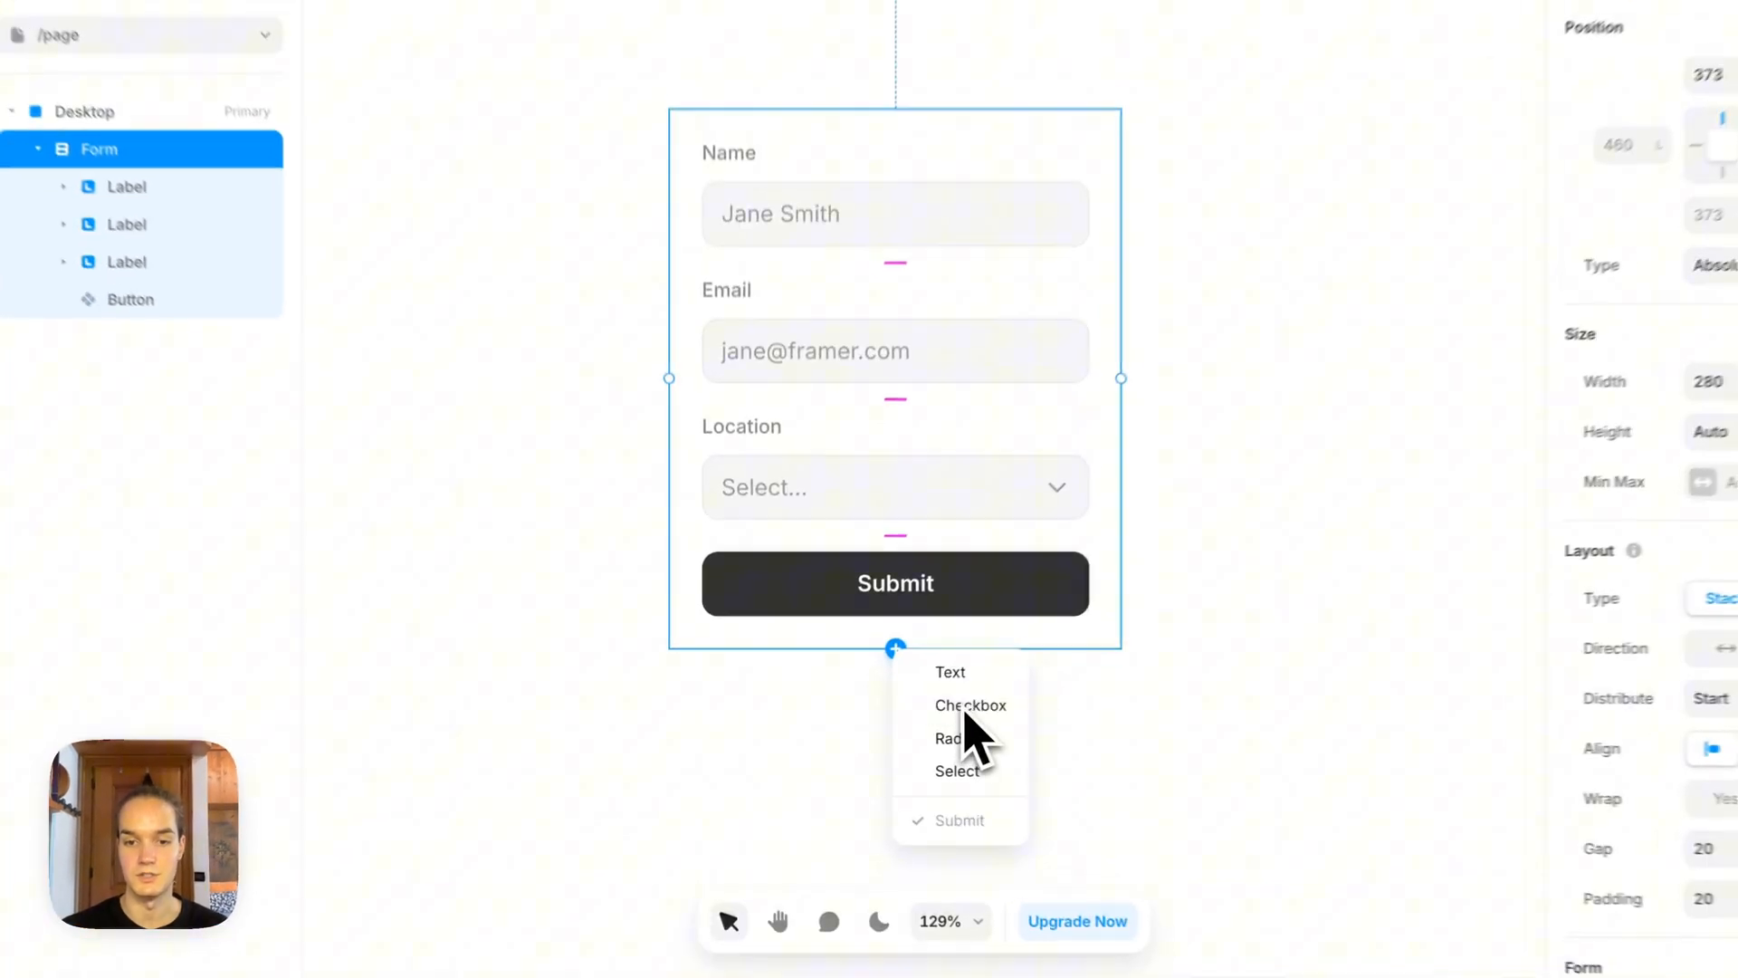
click(895, 712)
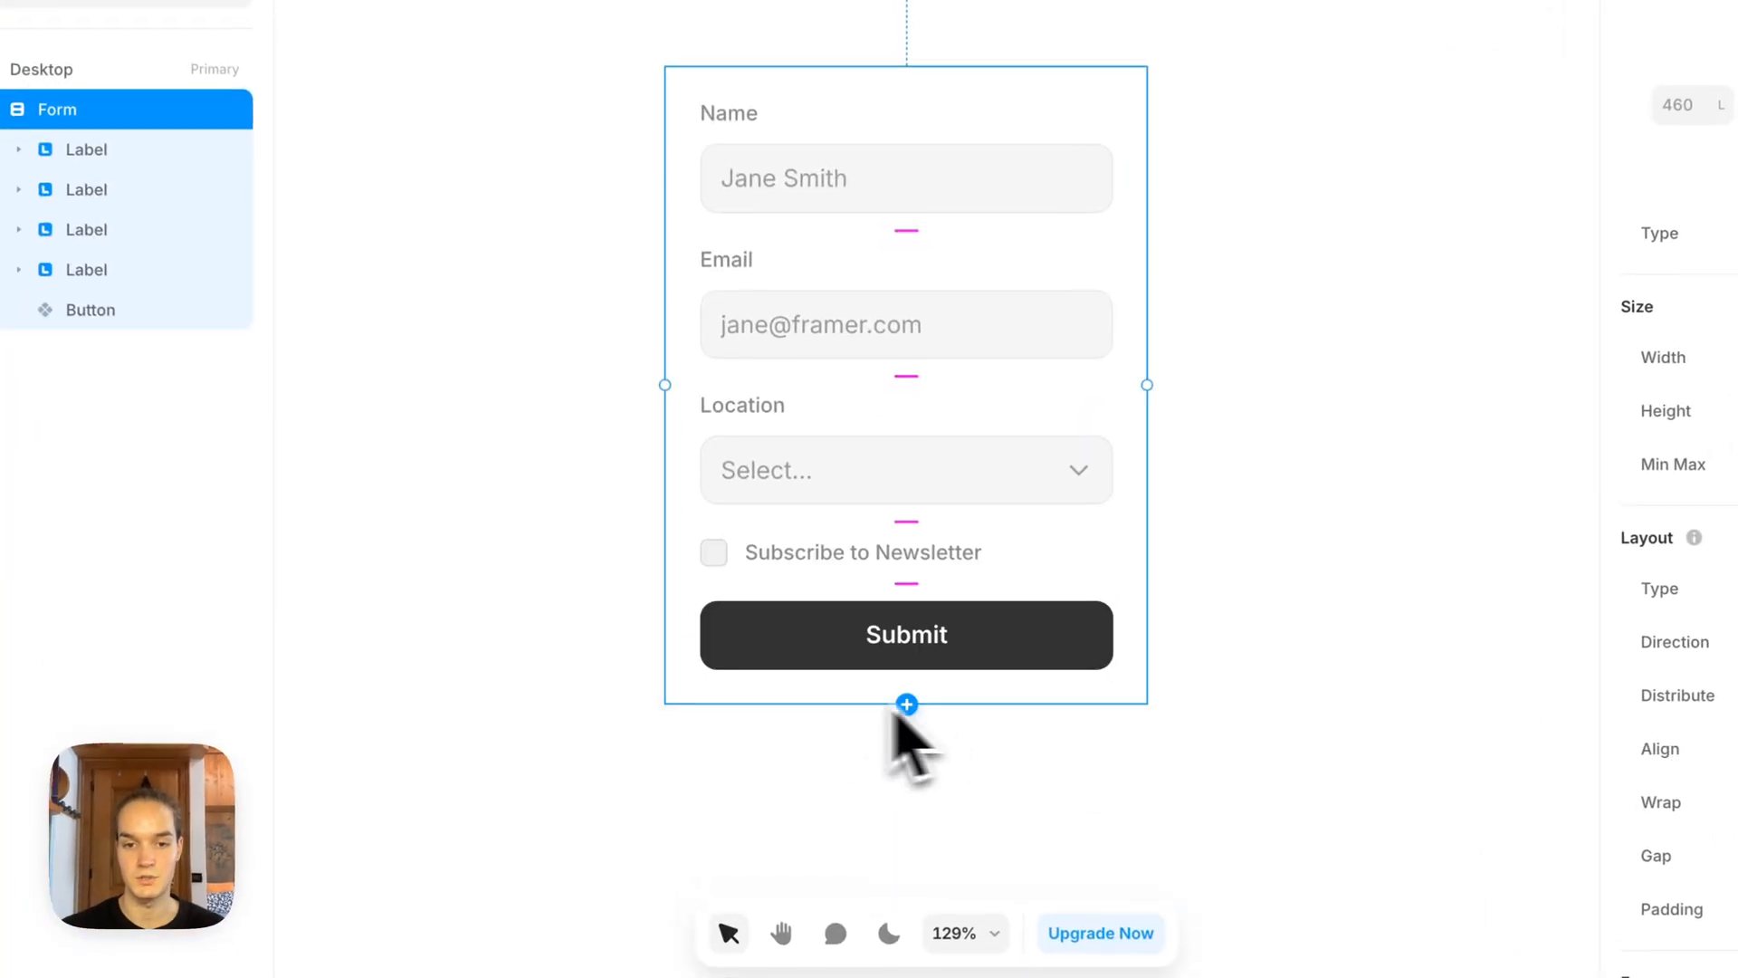
click(908, 705)
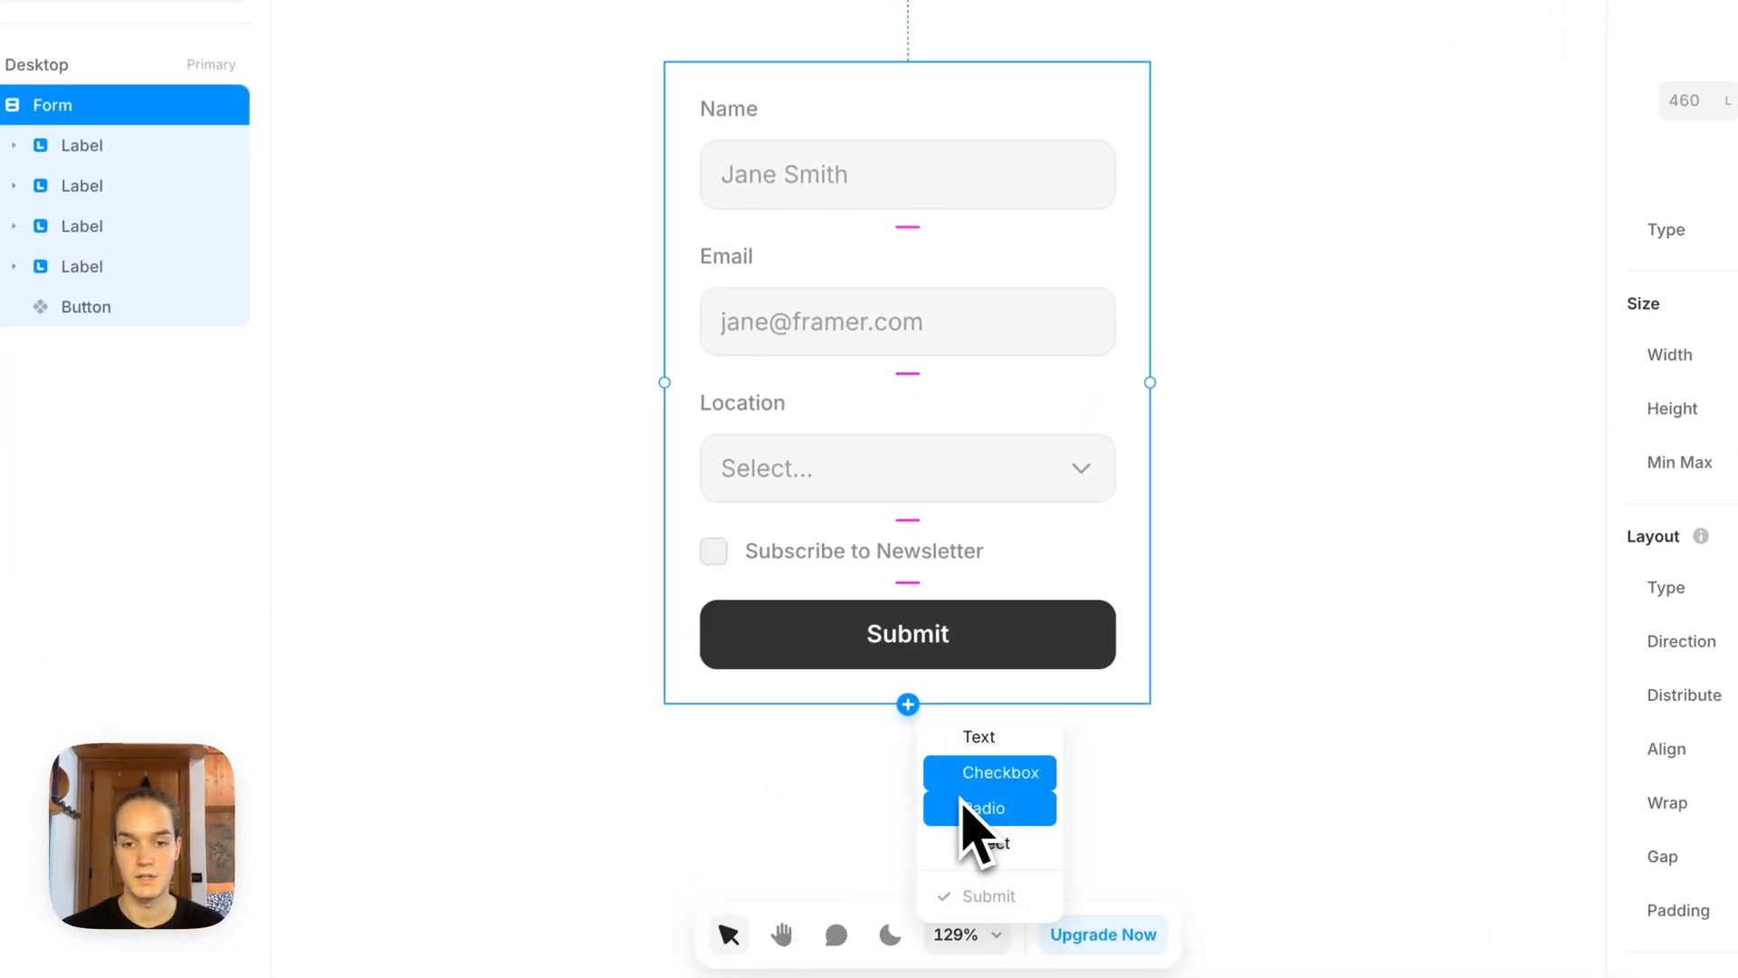
click(960, 803)
Step: Add a Select field to the form, below the radio group
key(space)
drag(608, 737, 586, 218)
click(873, 368)
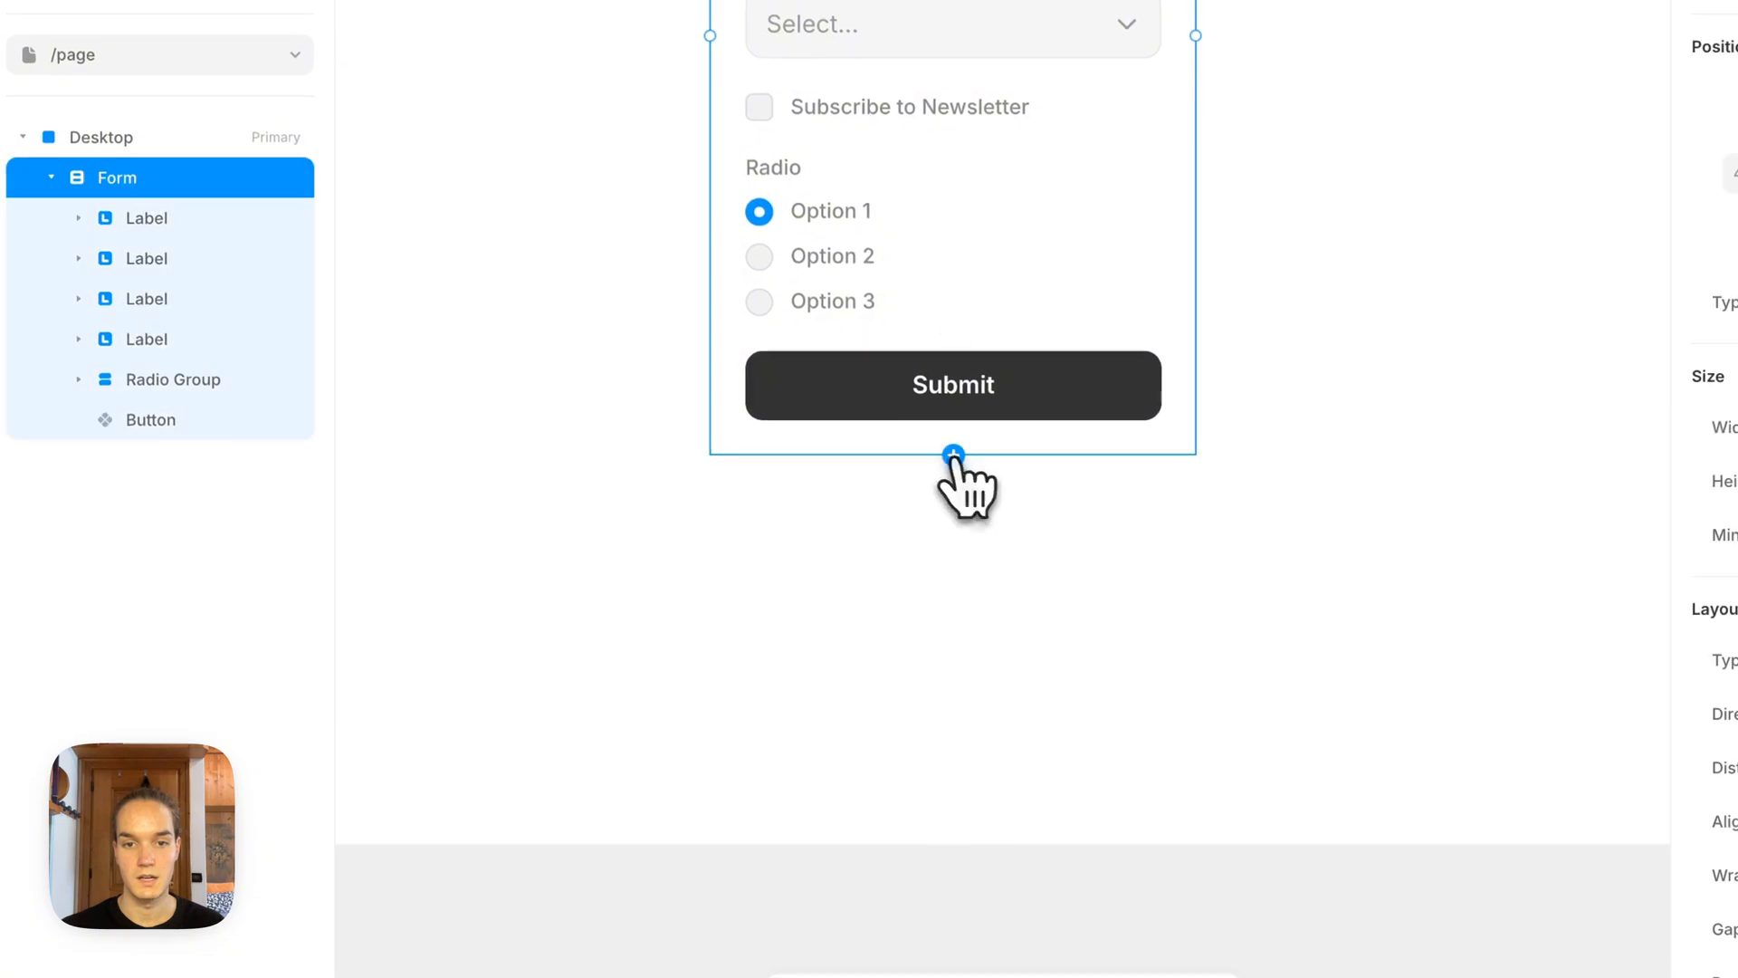
click(889, 384)
click(1014, 593)
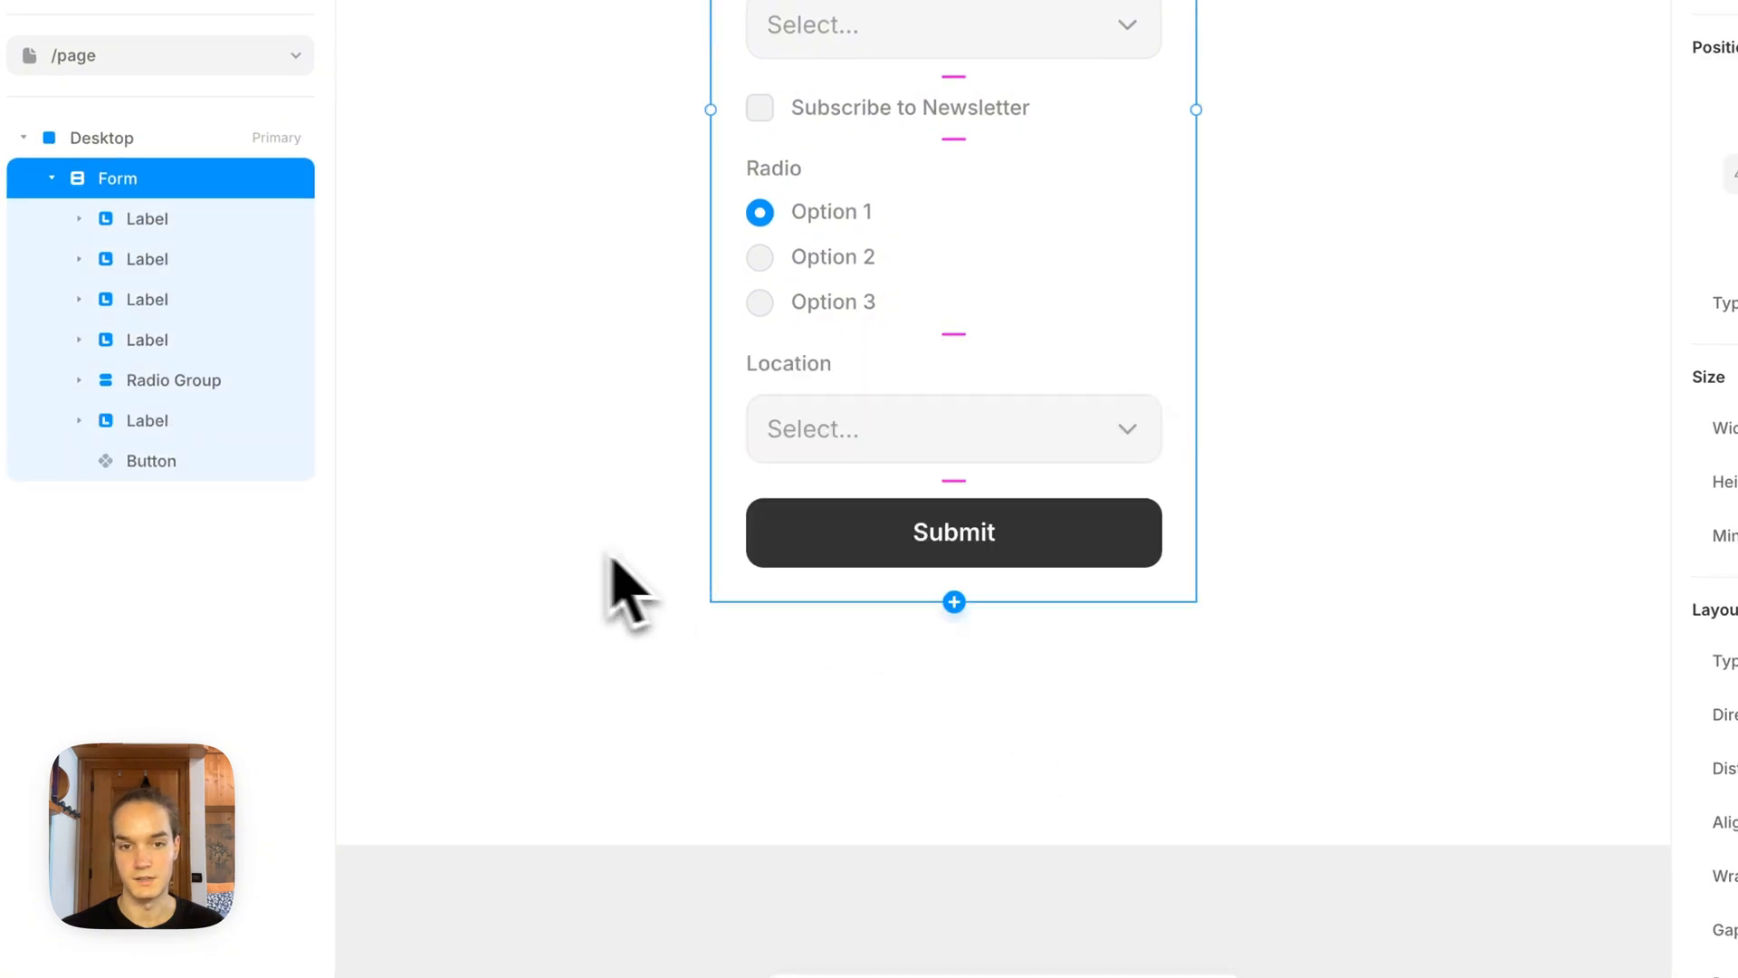
click(615, 539)
Step: Examine the newsletter label's nested layers and its checkbox
key(space)
drag(589, 319, 702, 656)
key(space)
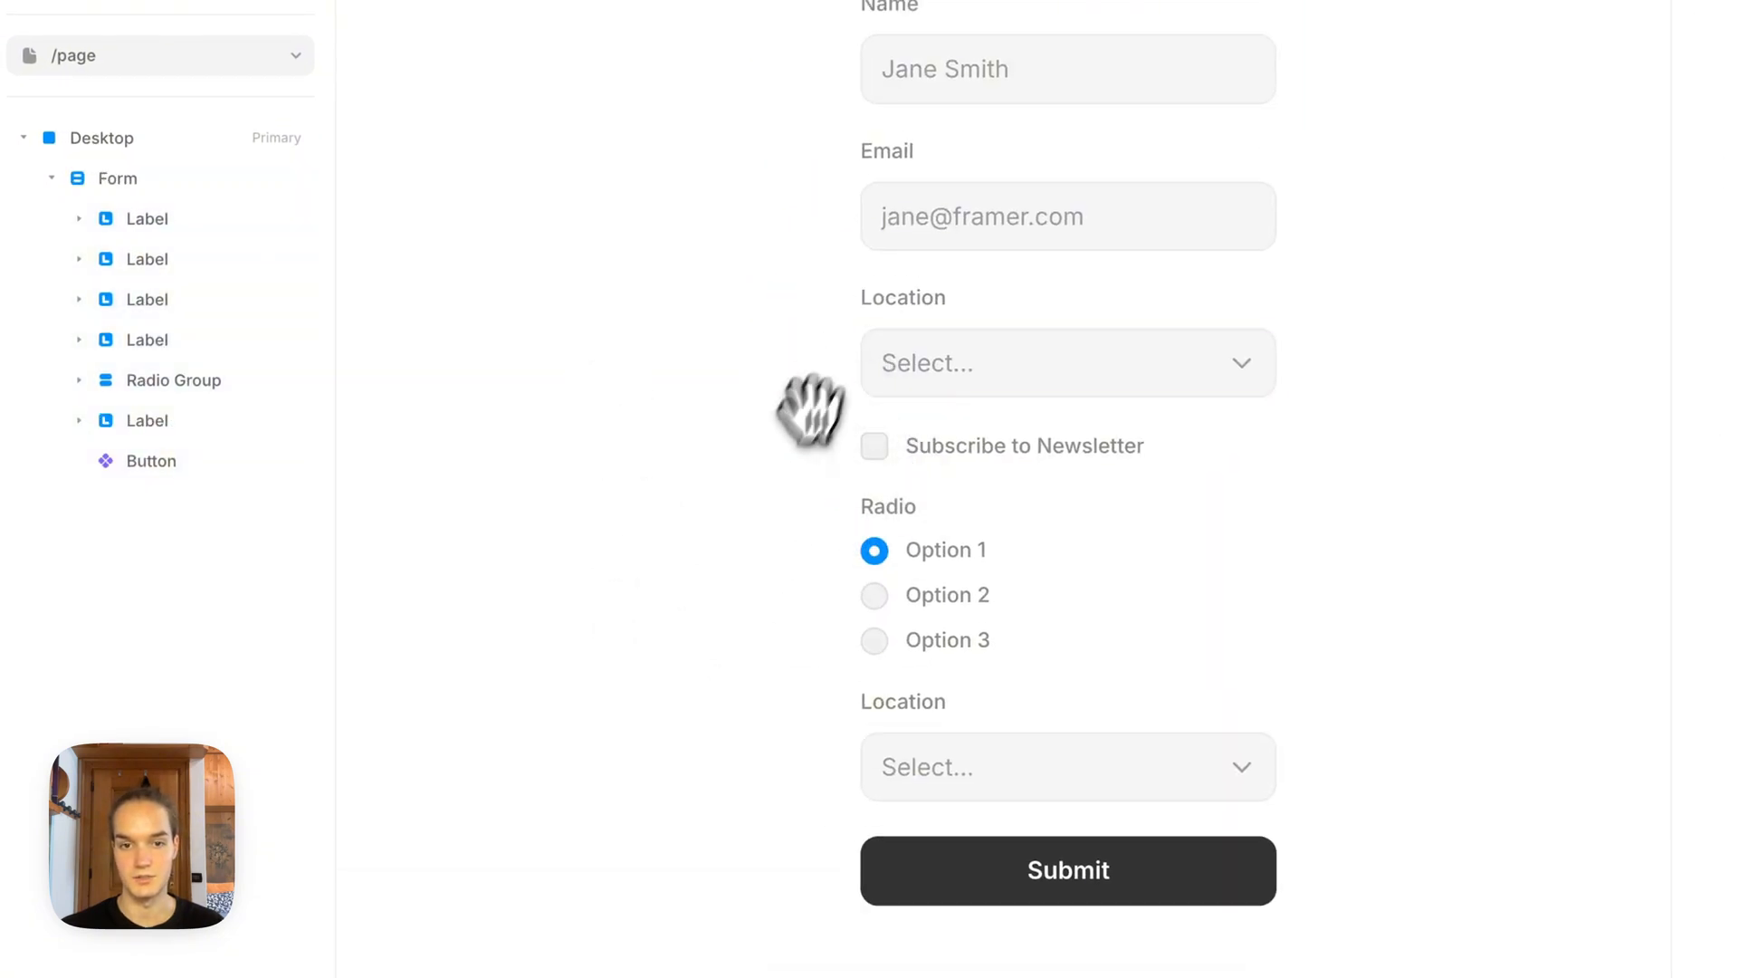
drag(810, 411, 681, 250)
click(771, 288)
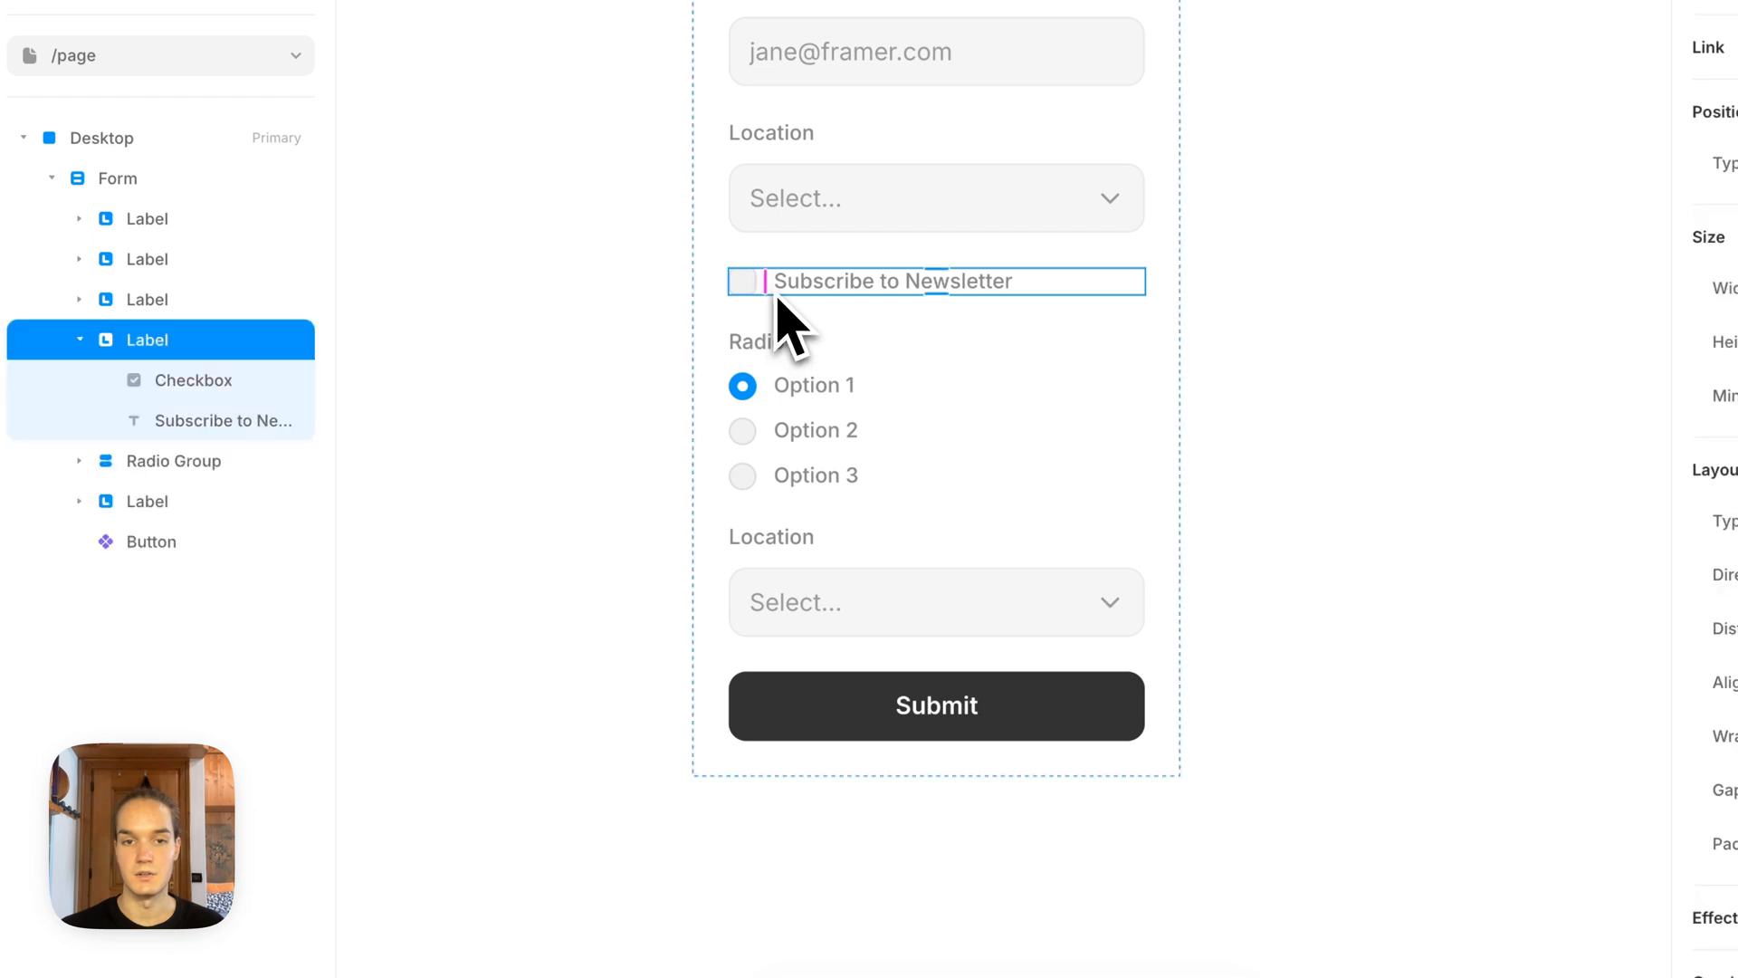
click(230, 382)
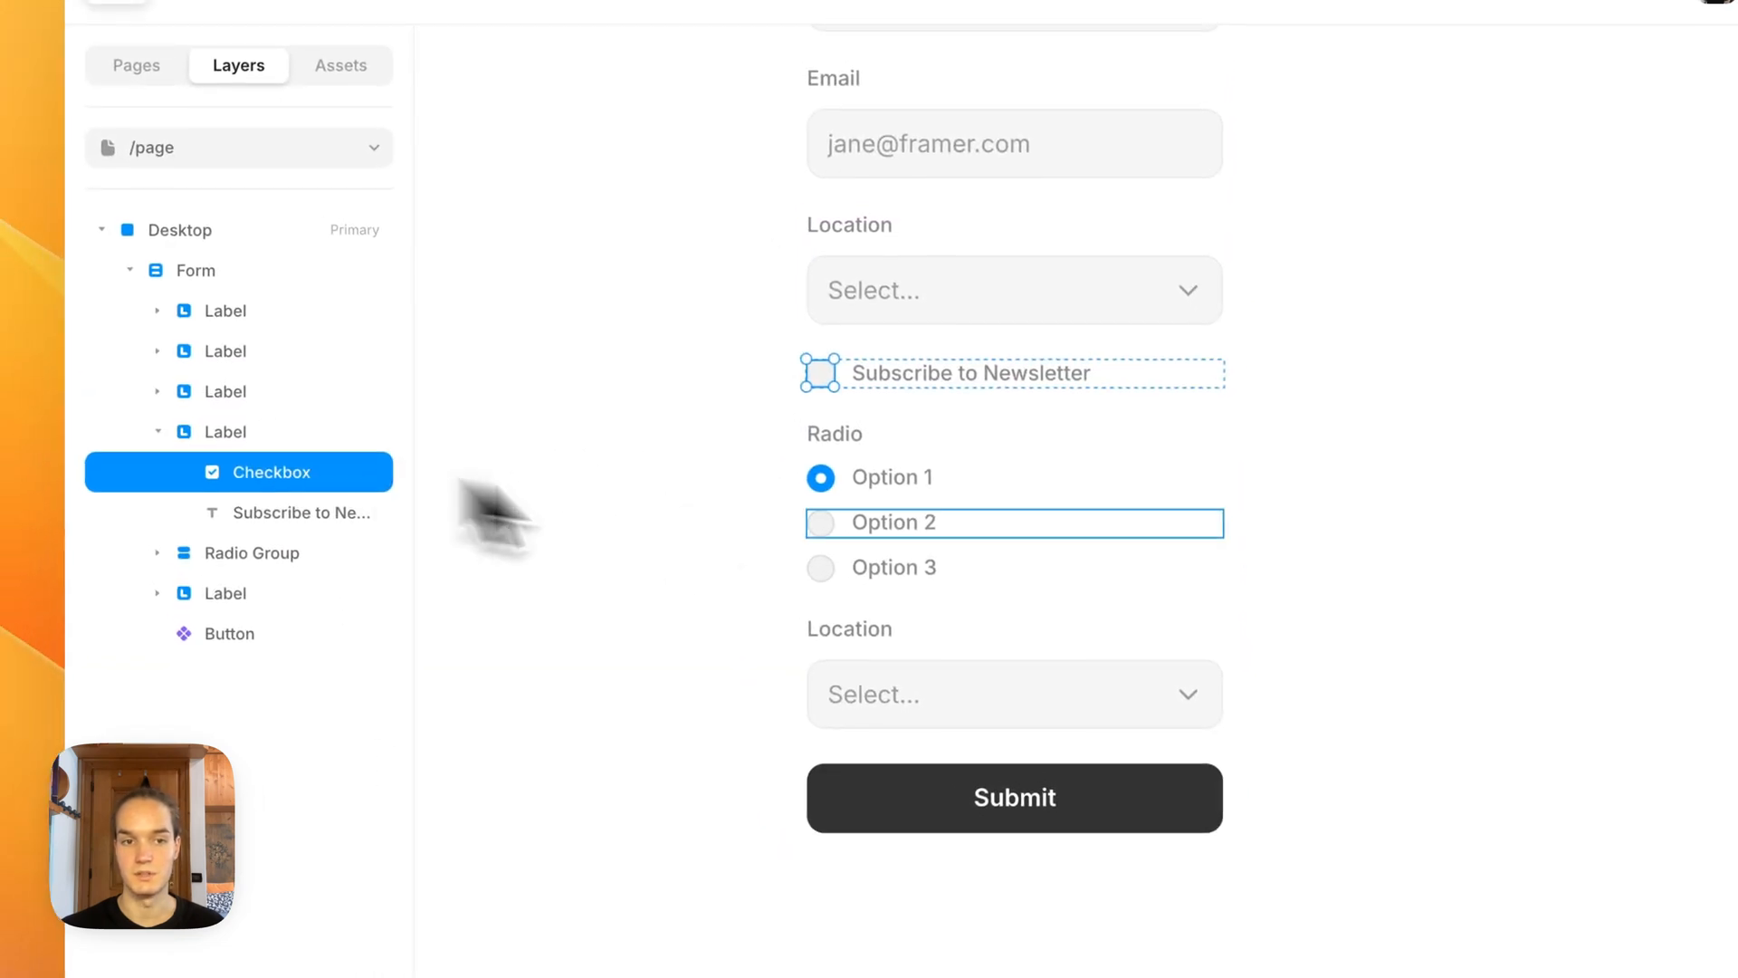
click(737, 582)
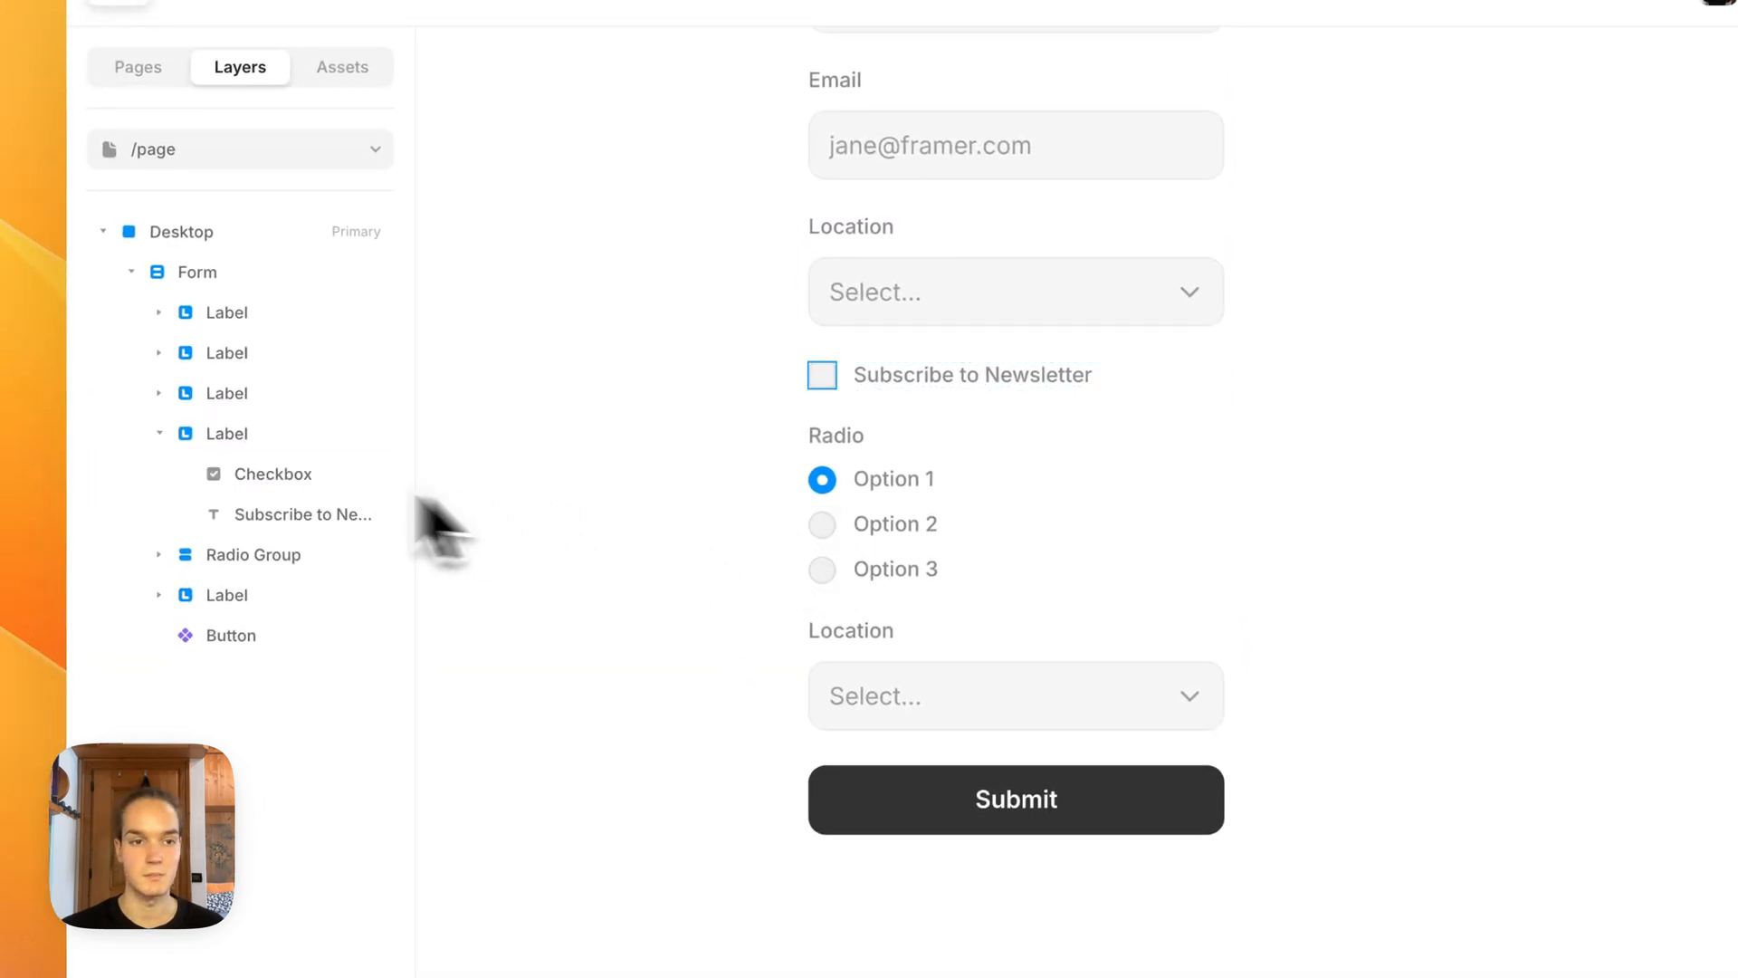
Step: Delete the newsletter checkbox label, the radio group and the second Location select from the form
click(161, 434)
click(239, 432)
shift+click(239, 511)
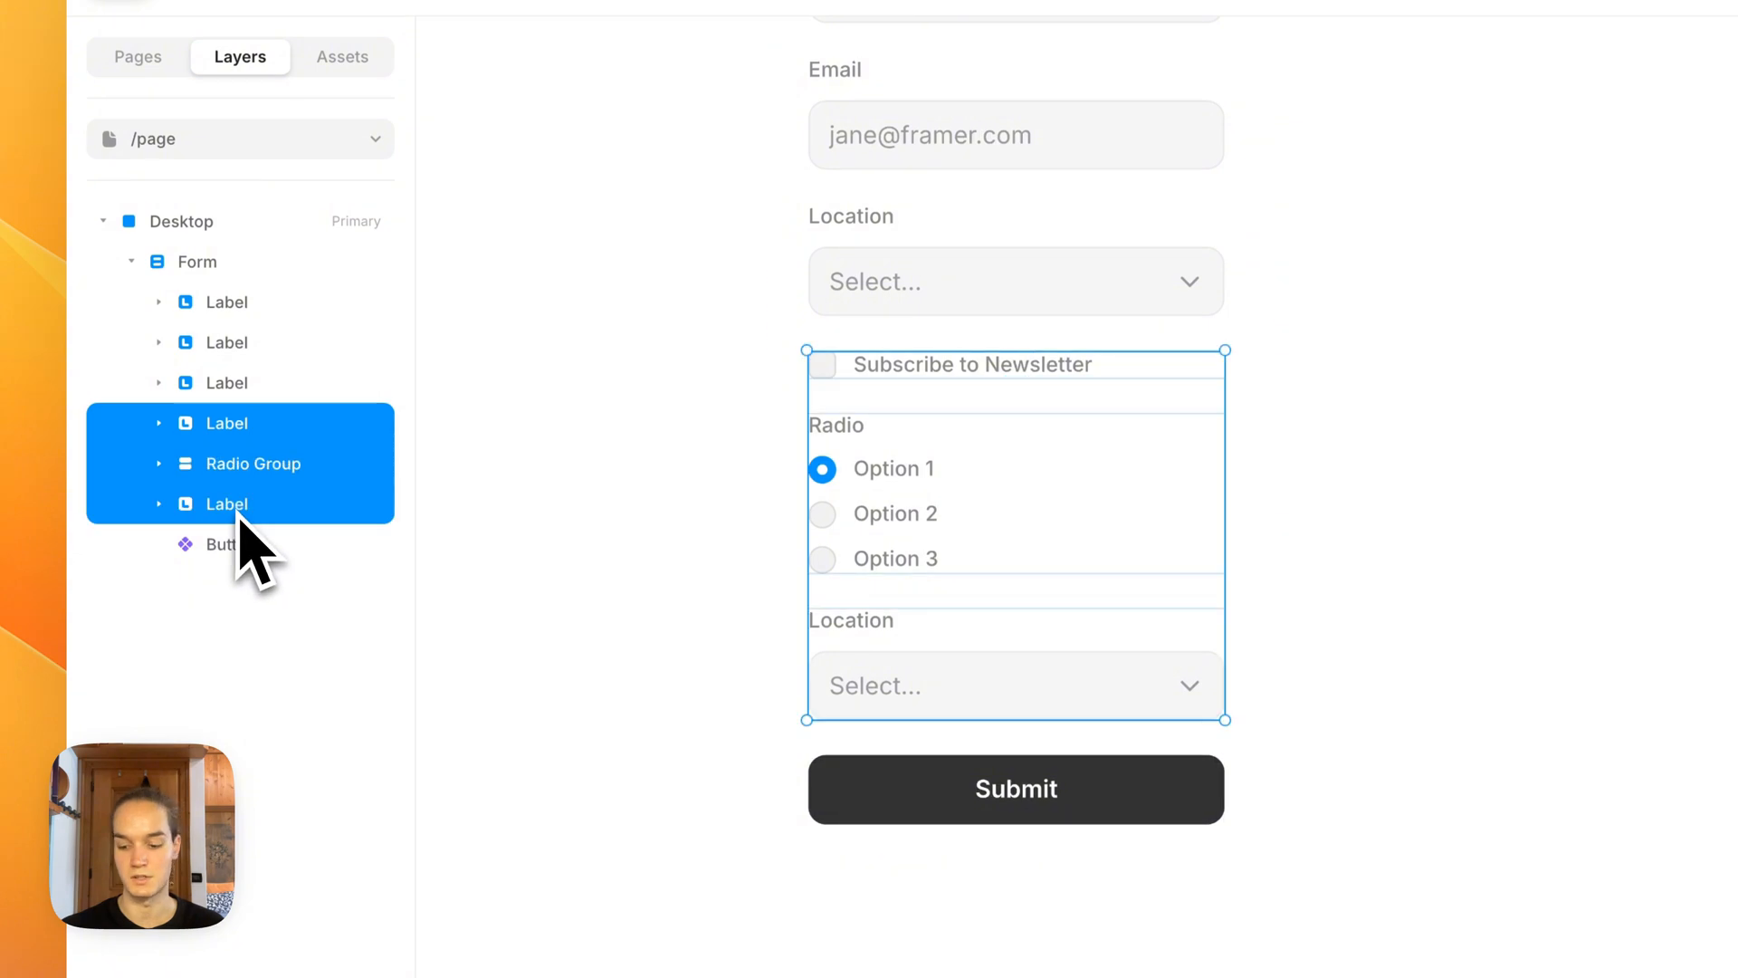
key(super+BackSpace)
key(BackSpace)
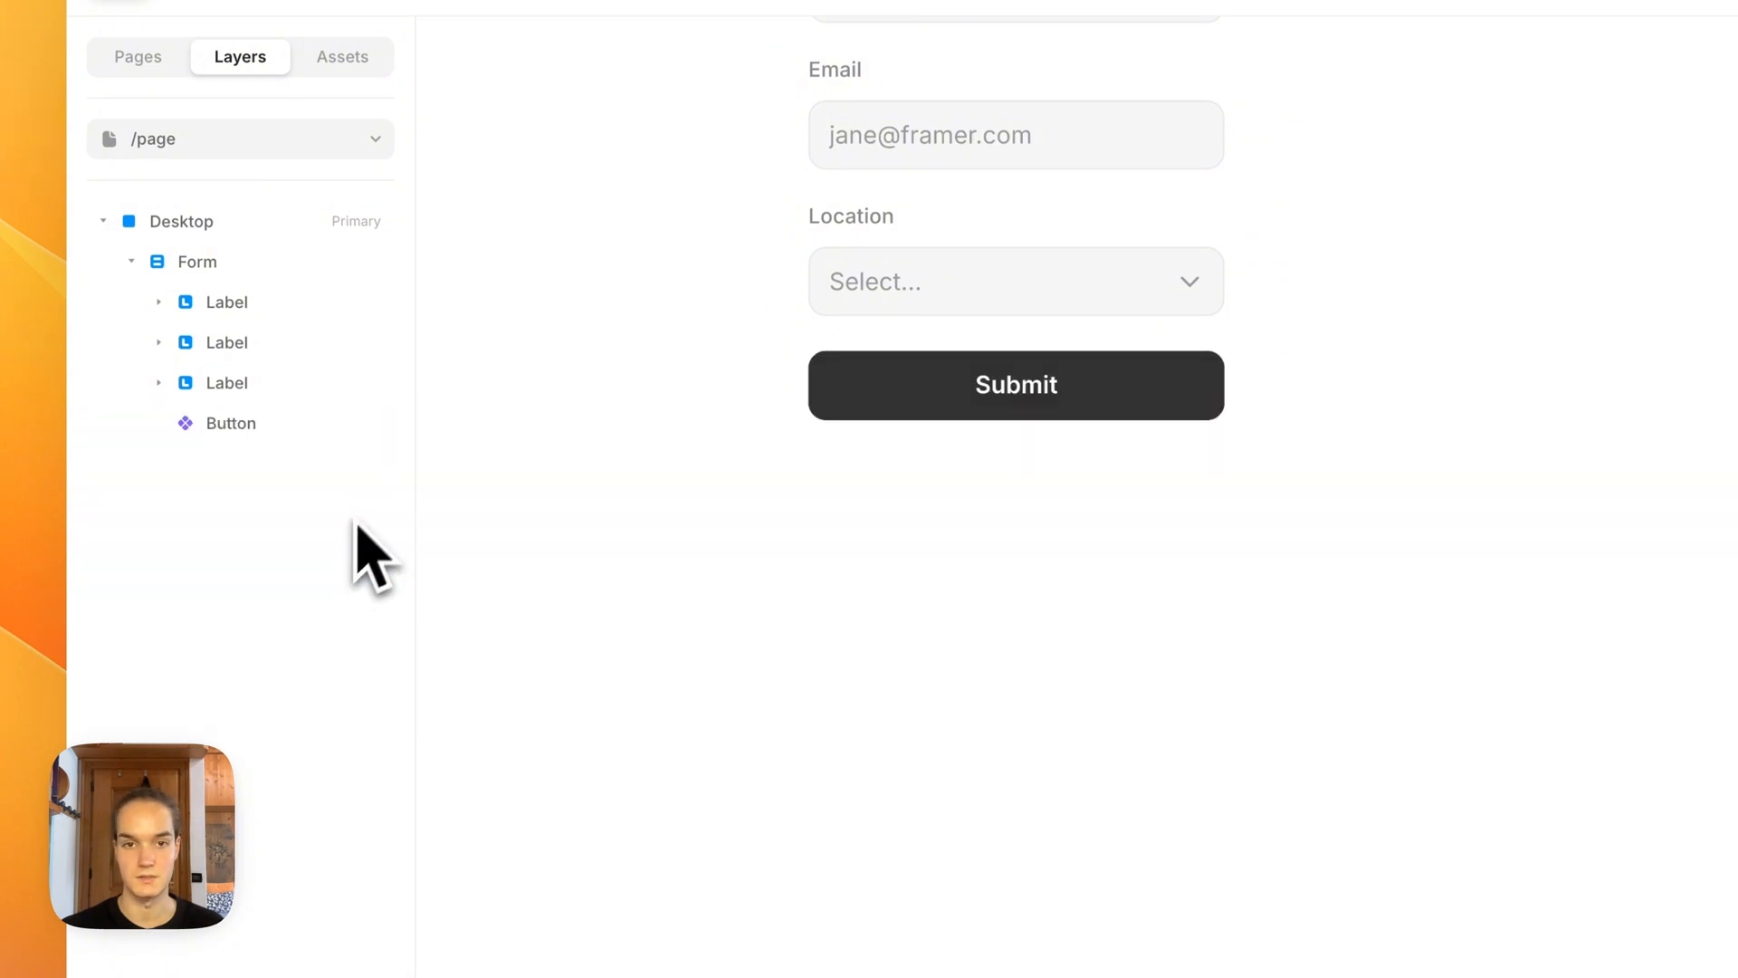
scroll(557, 452, up, 3)
drag(556, 453, 560, 625)
scroll(654, 389, up, 2)
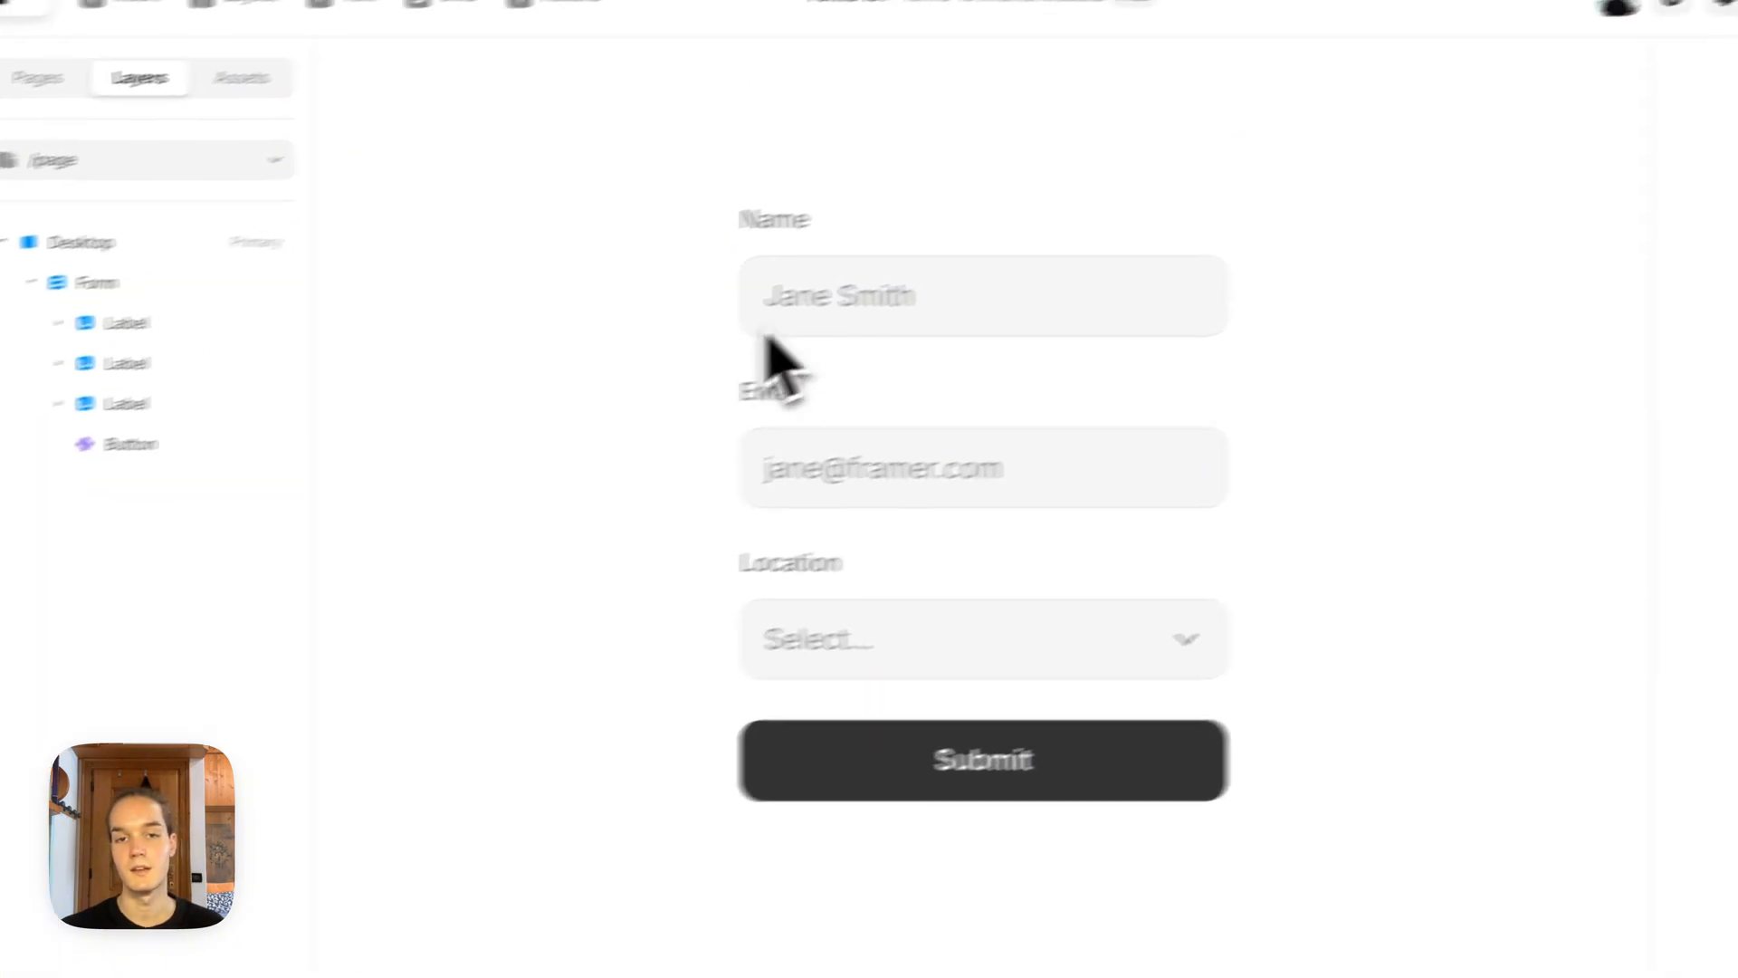
Step: Replace the name input's placeholder with a generic sample full name and make the field required
super+click(887, 271)
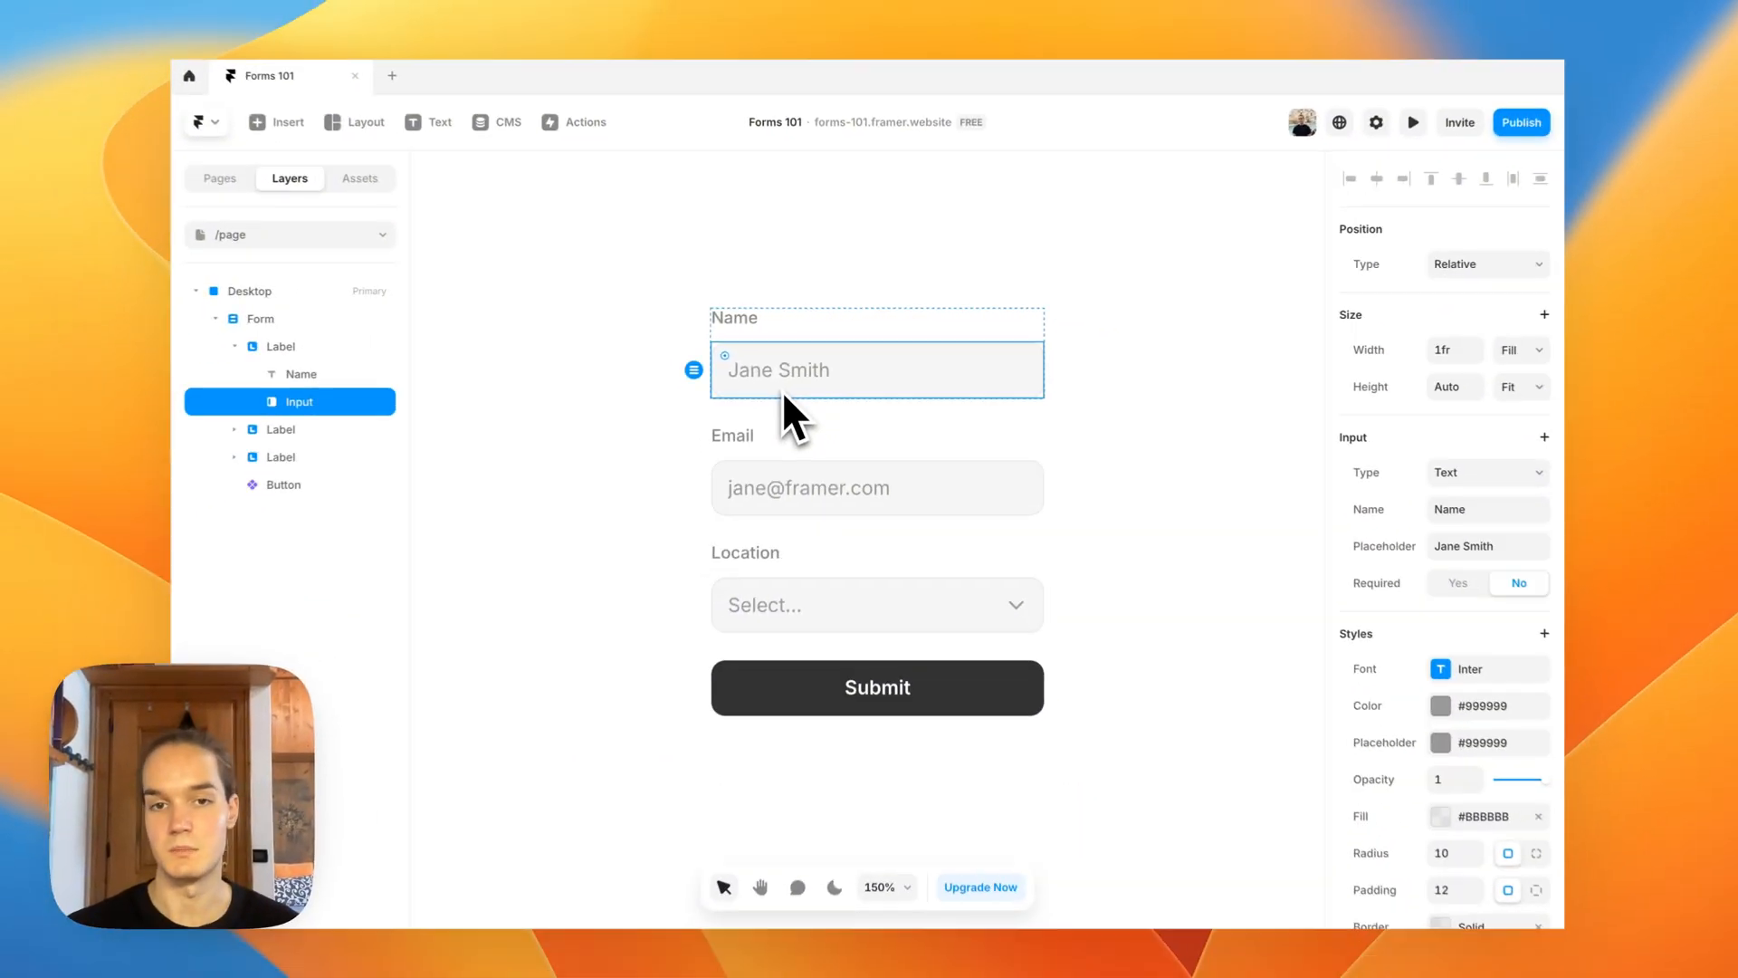
scroll(782, 390, up, 3)
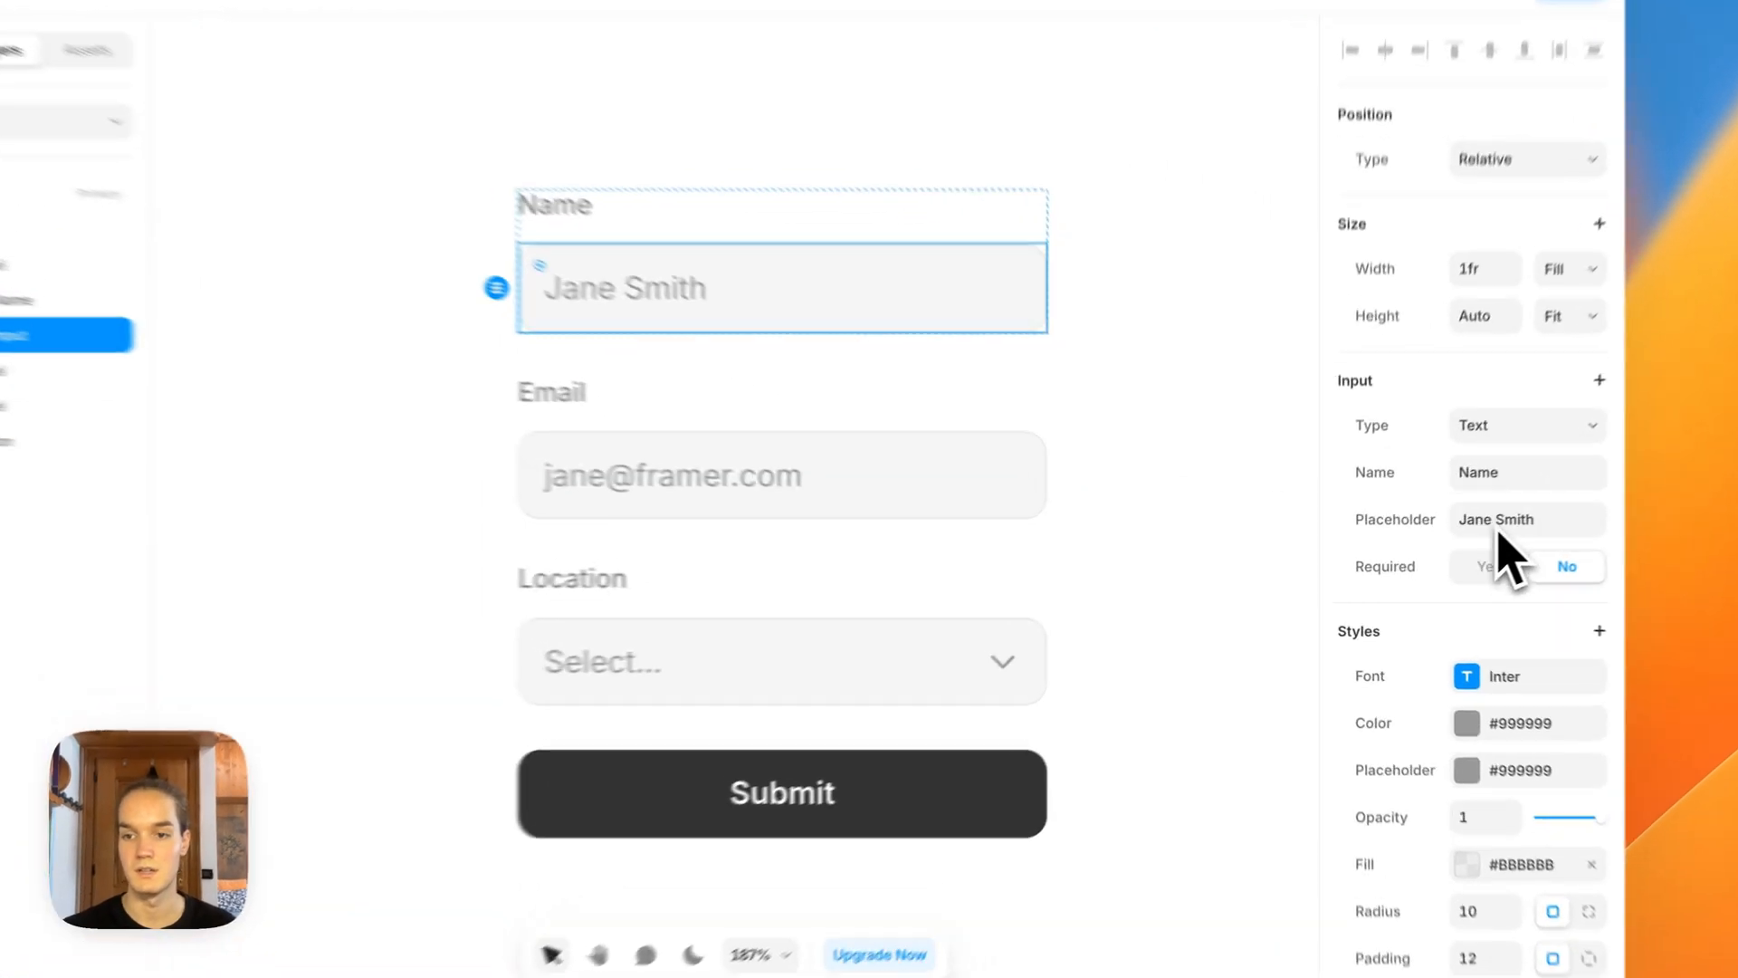
click(1480, 540)
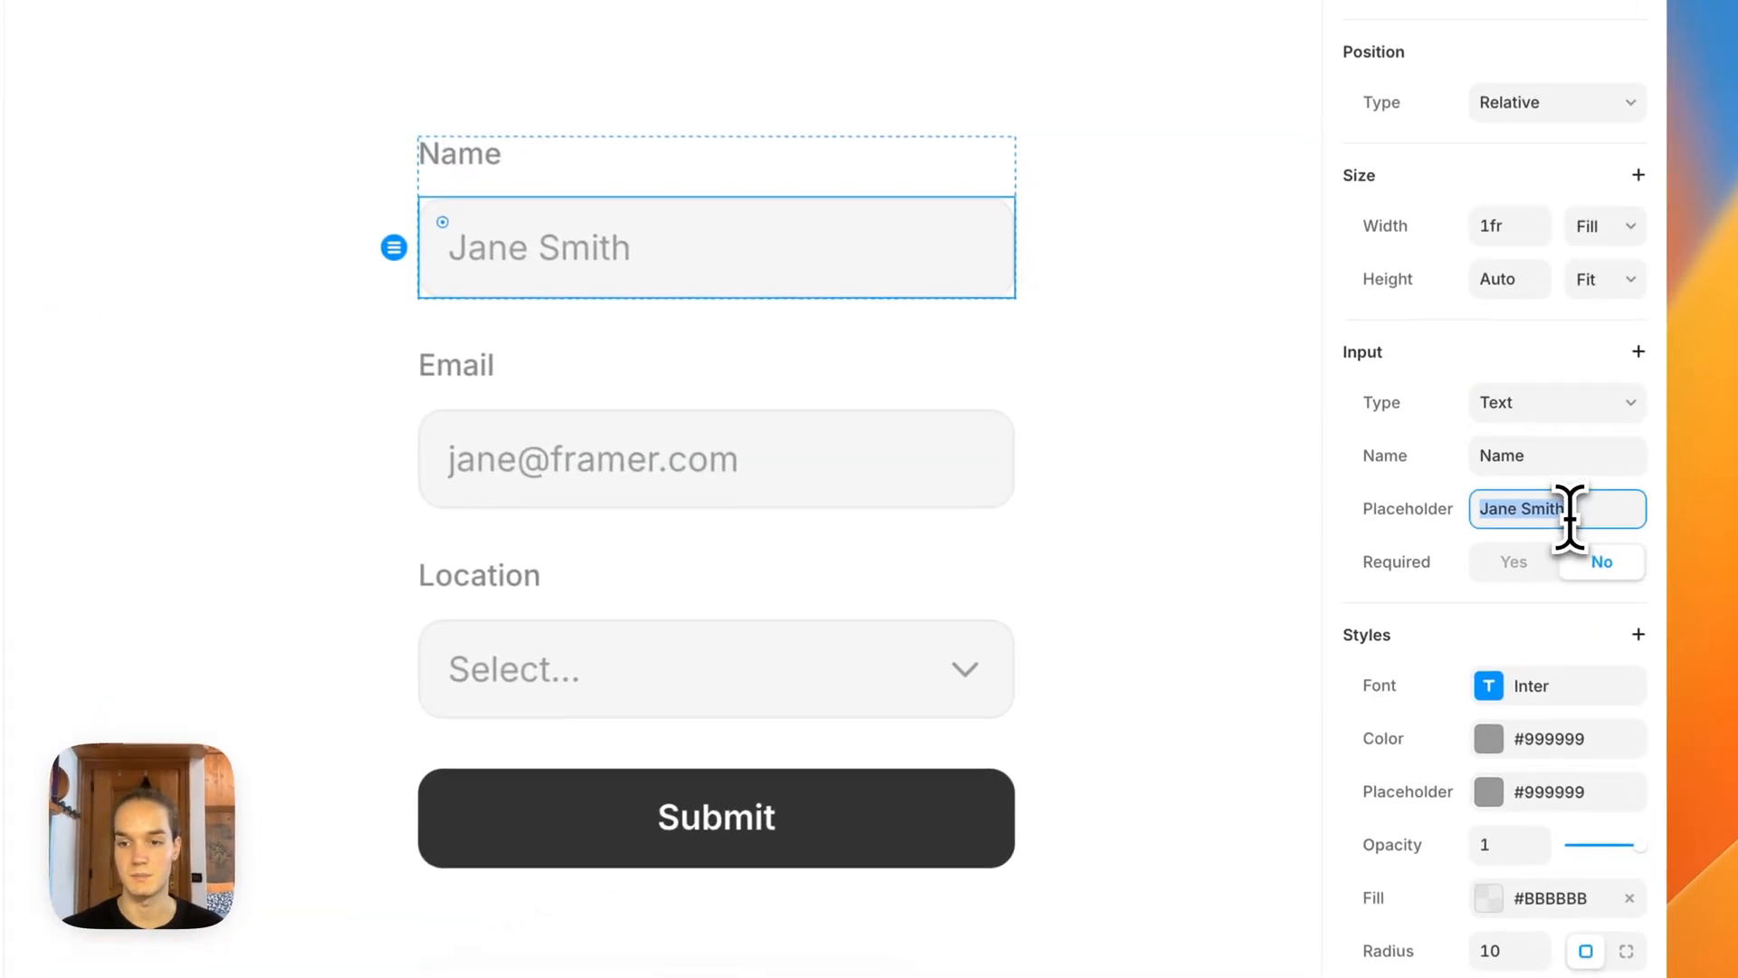
text(John D)
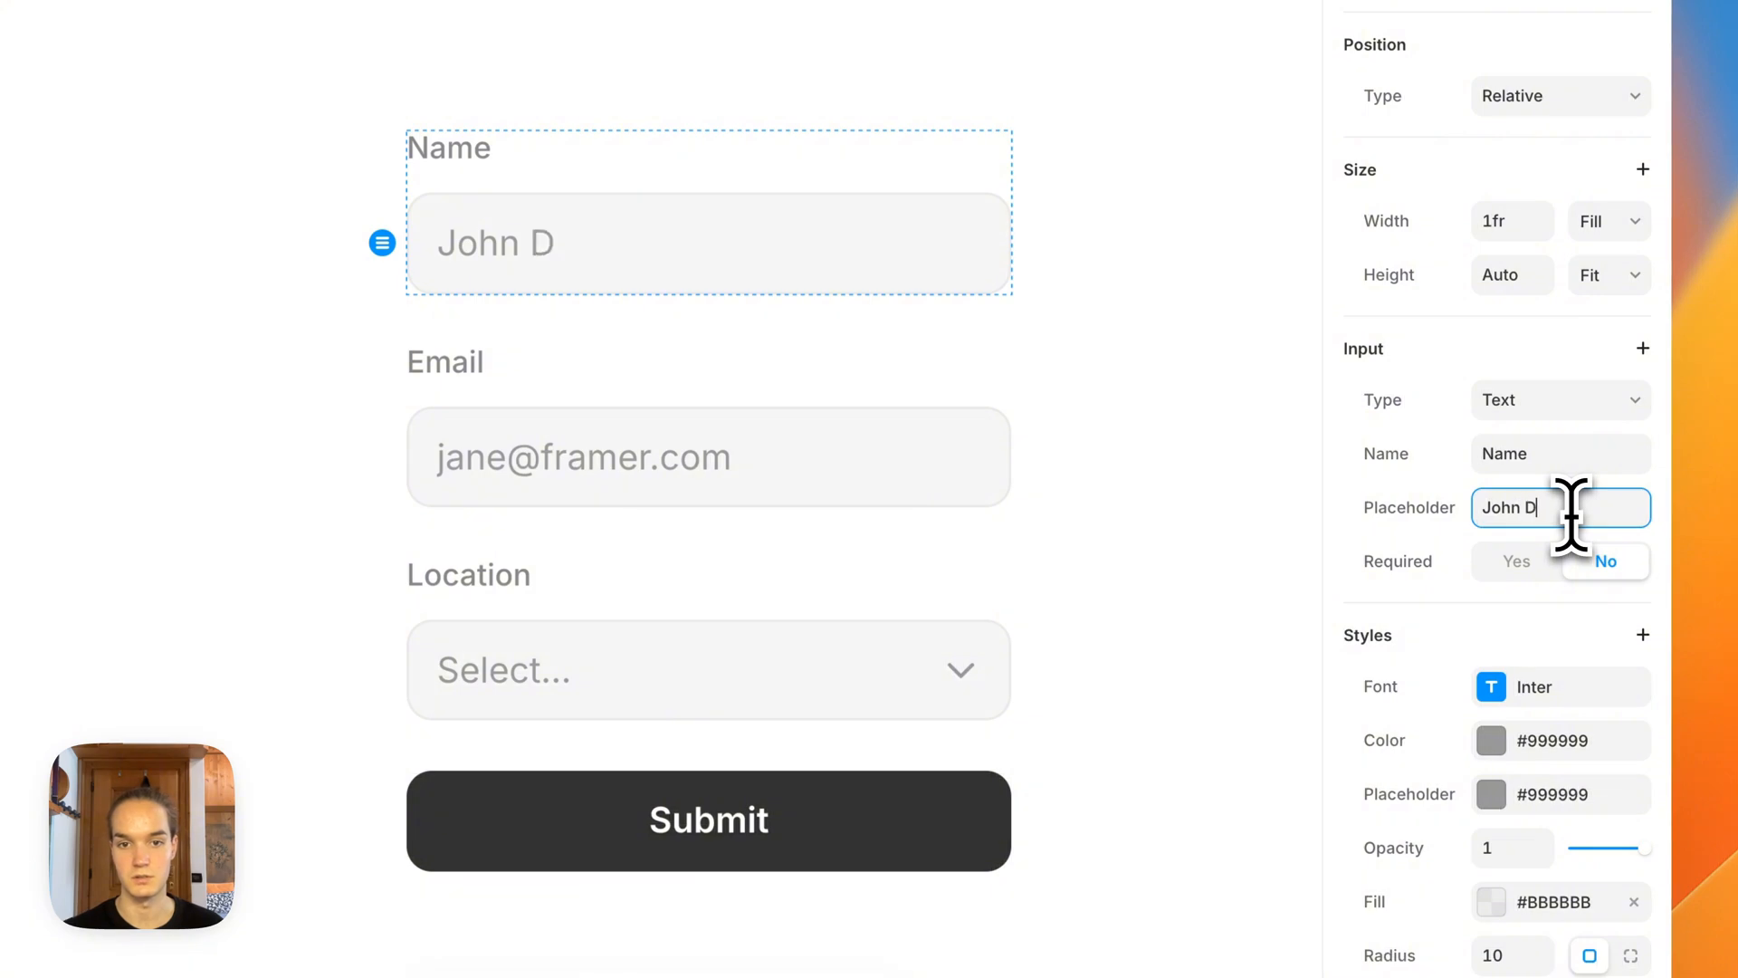
text(oe)
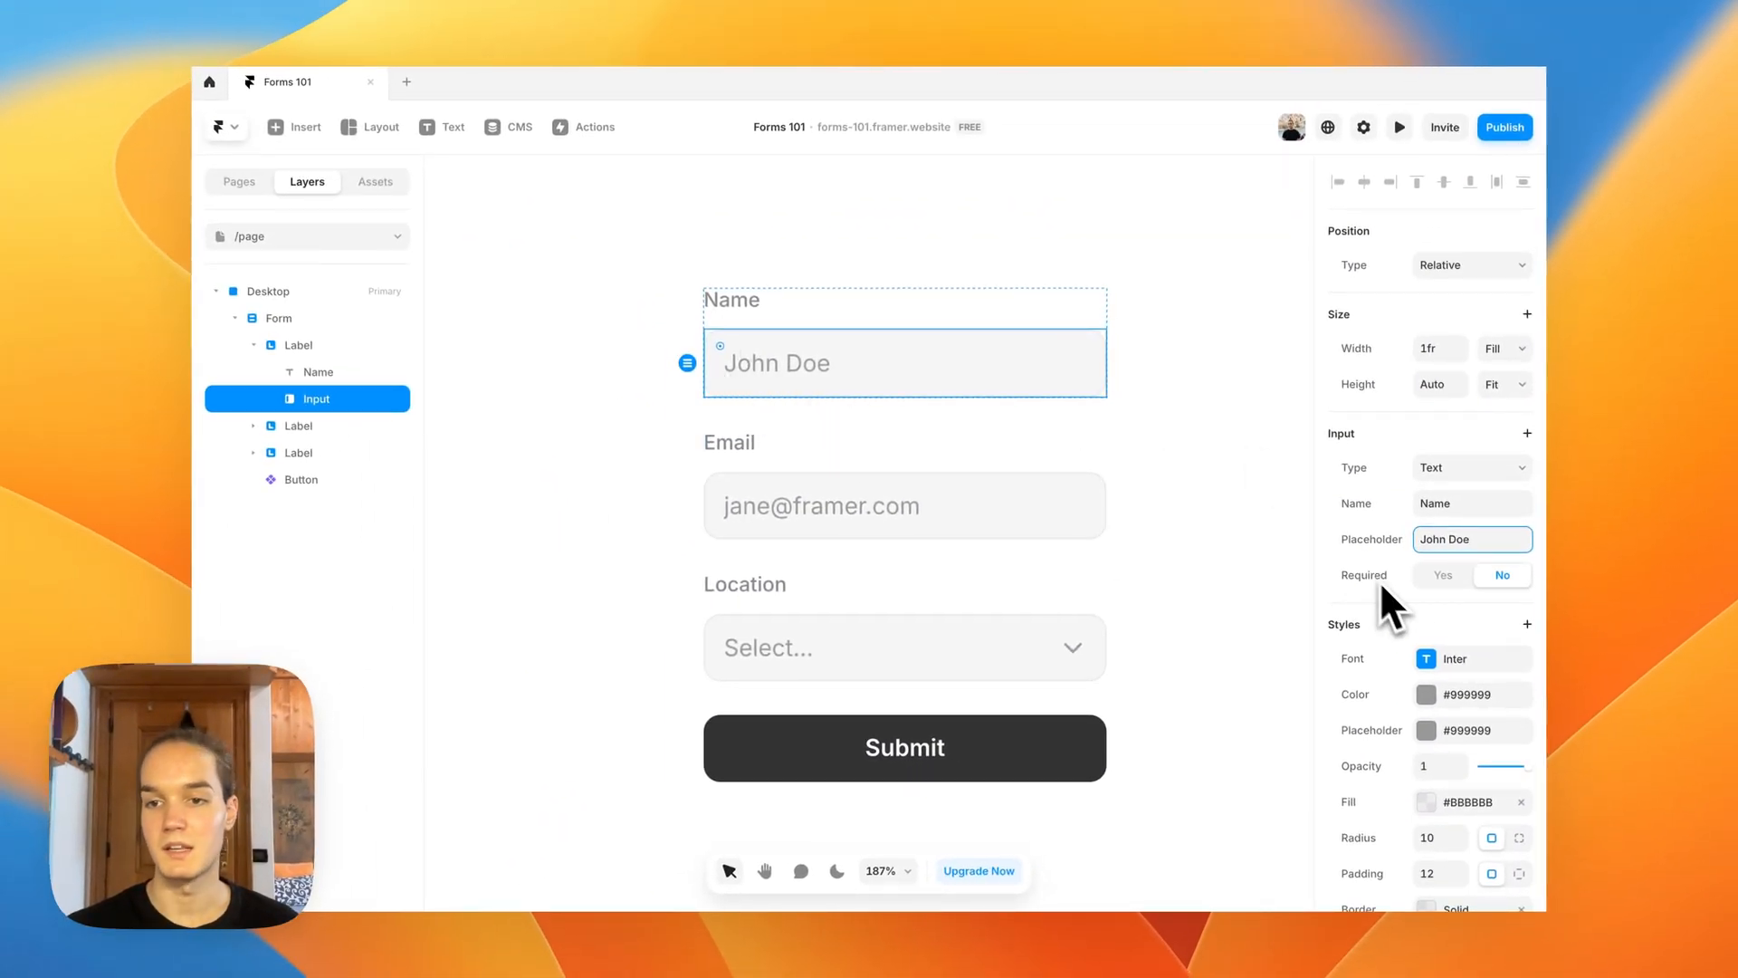
click(1451, 576)
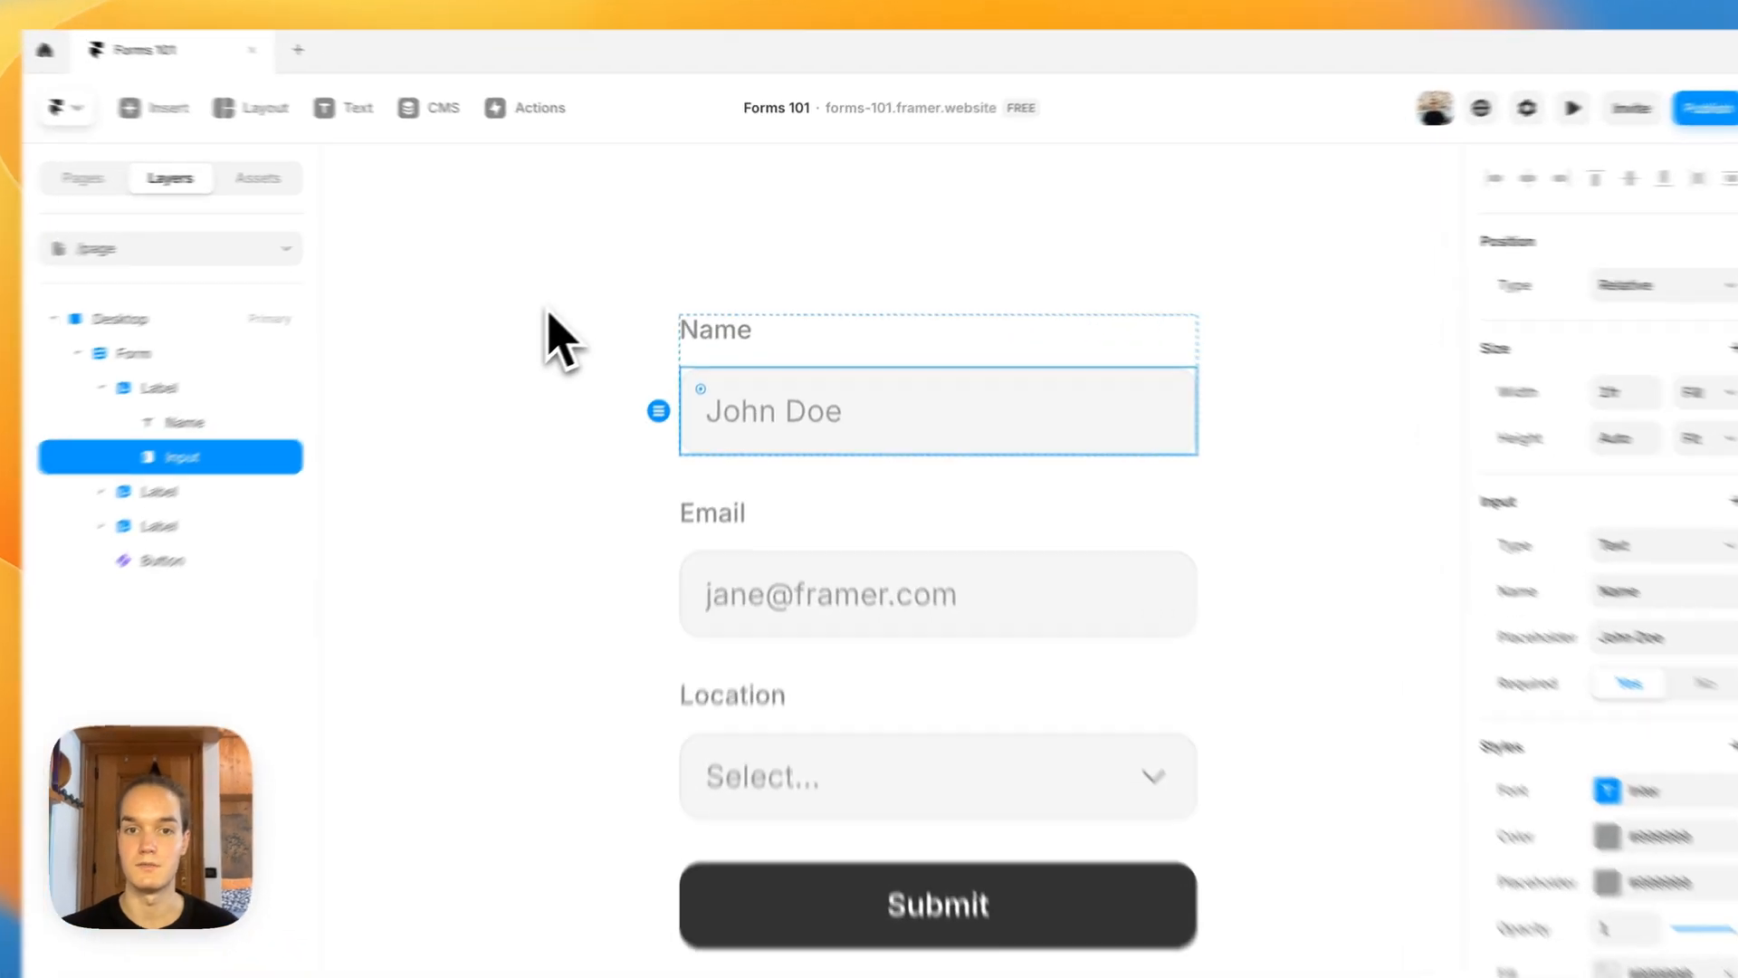
Step: Review the additional input properties that can be added to the name field
click(605, 294)
scroll(611, 312, down, 2)
click(774, 289)
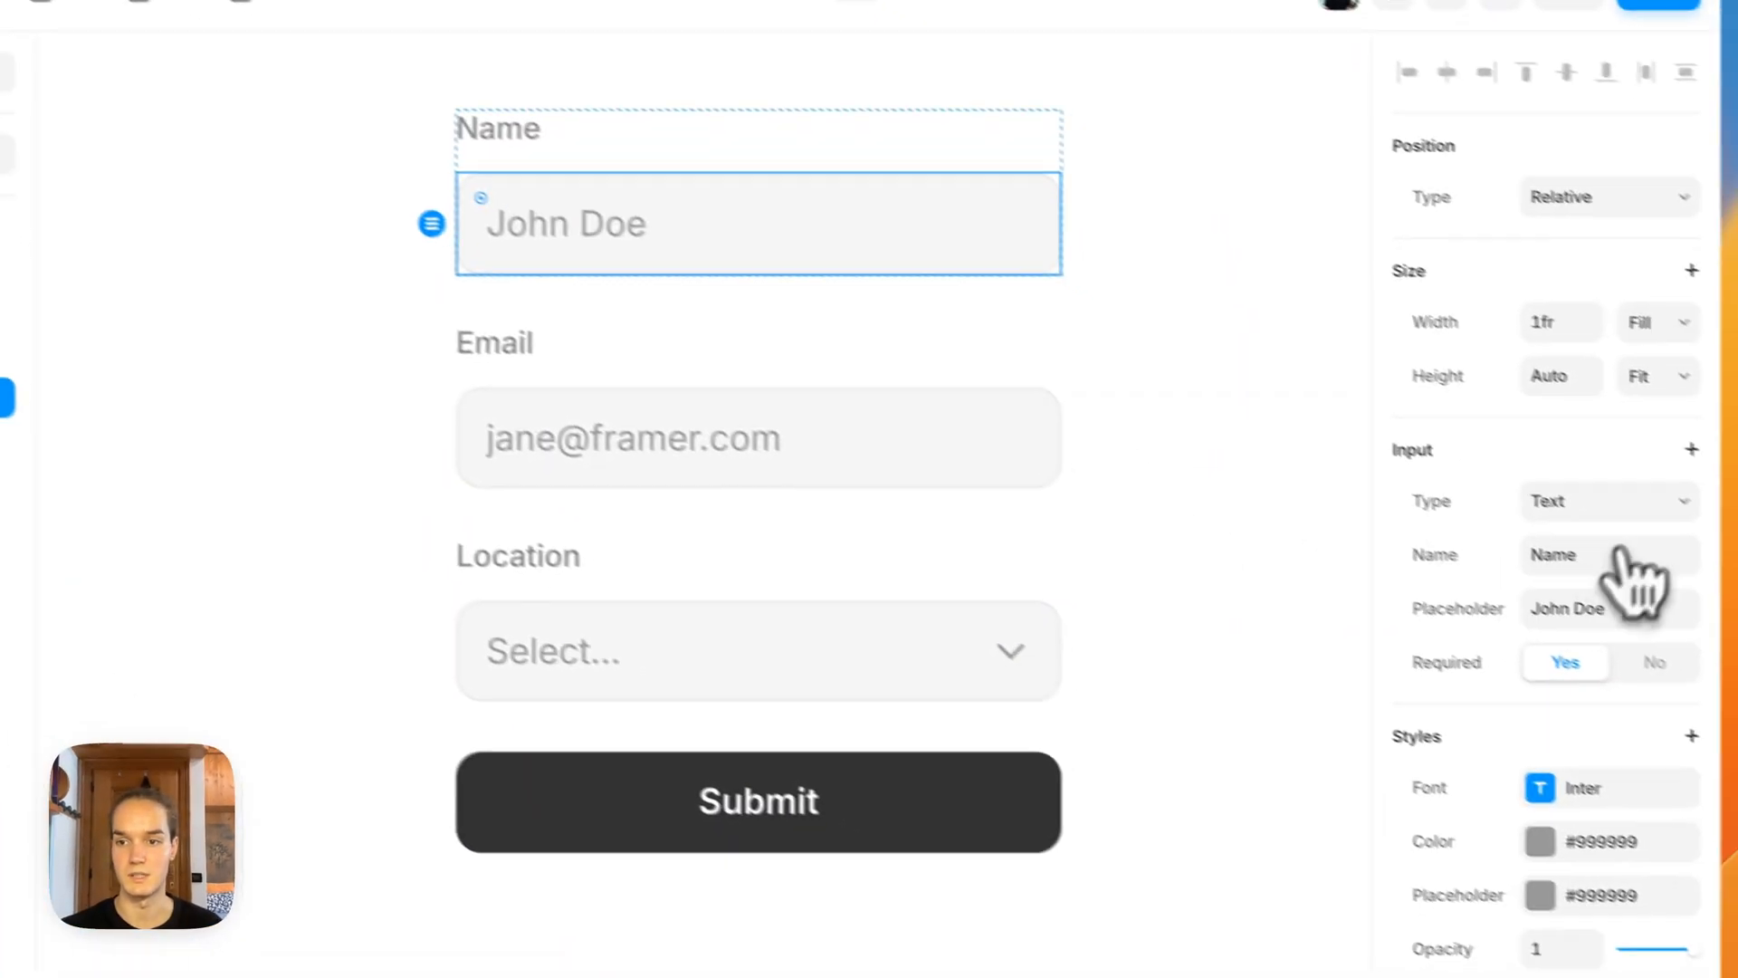
click(1670, 392)
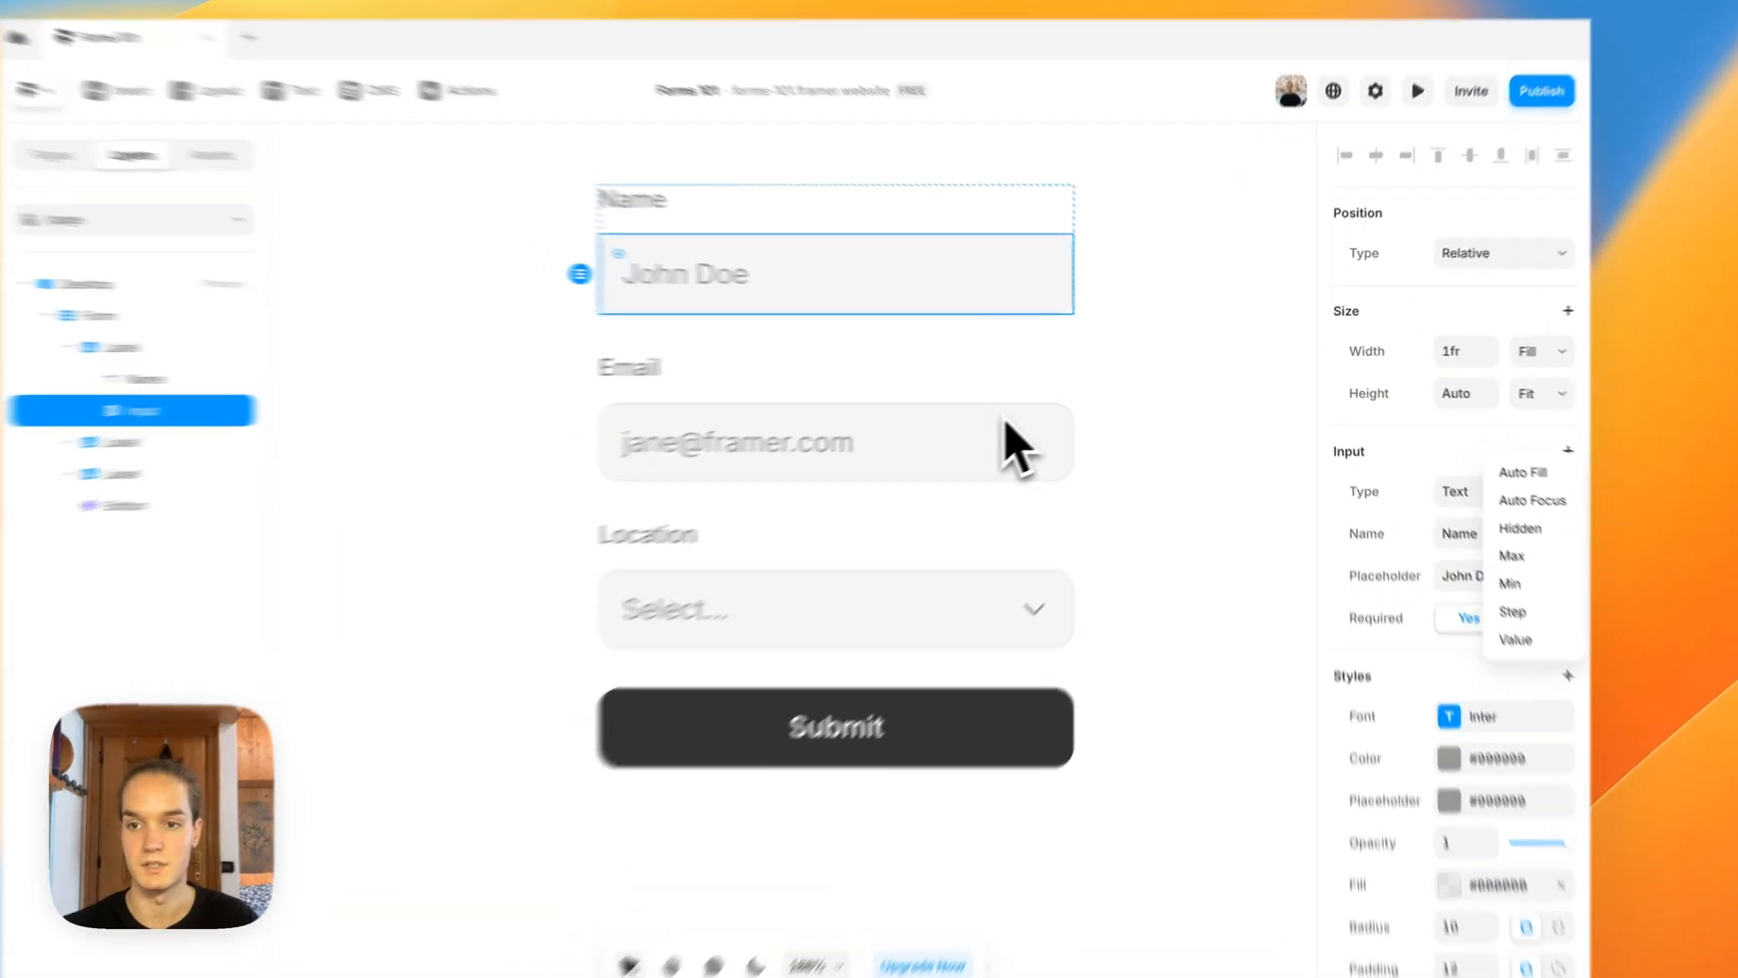
click(1104, 367)
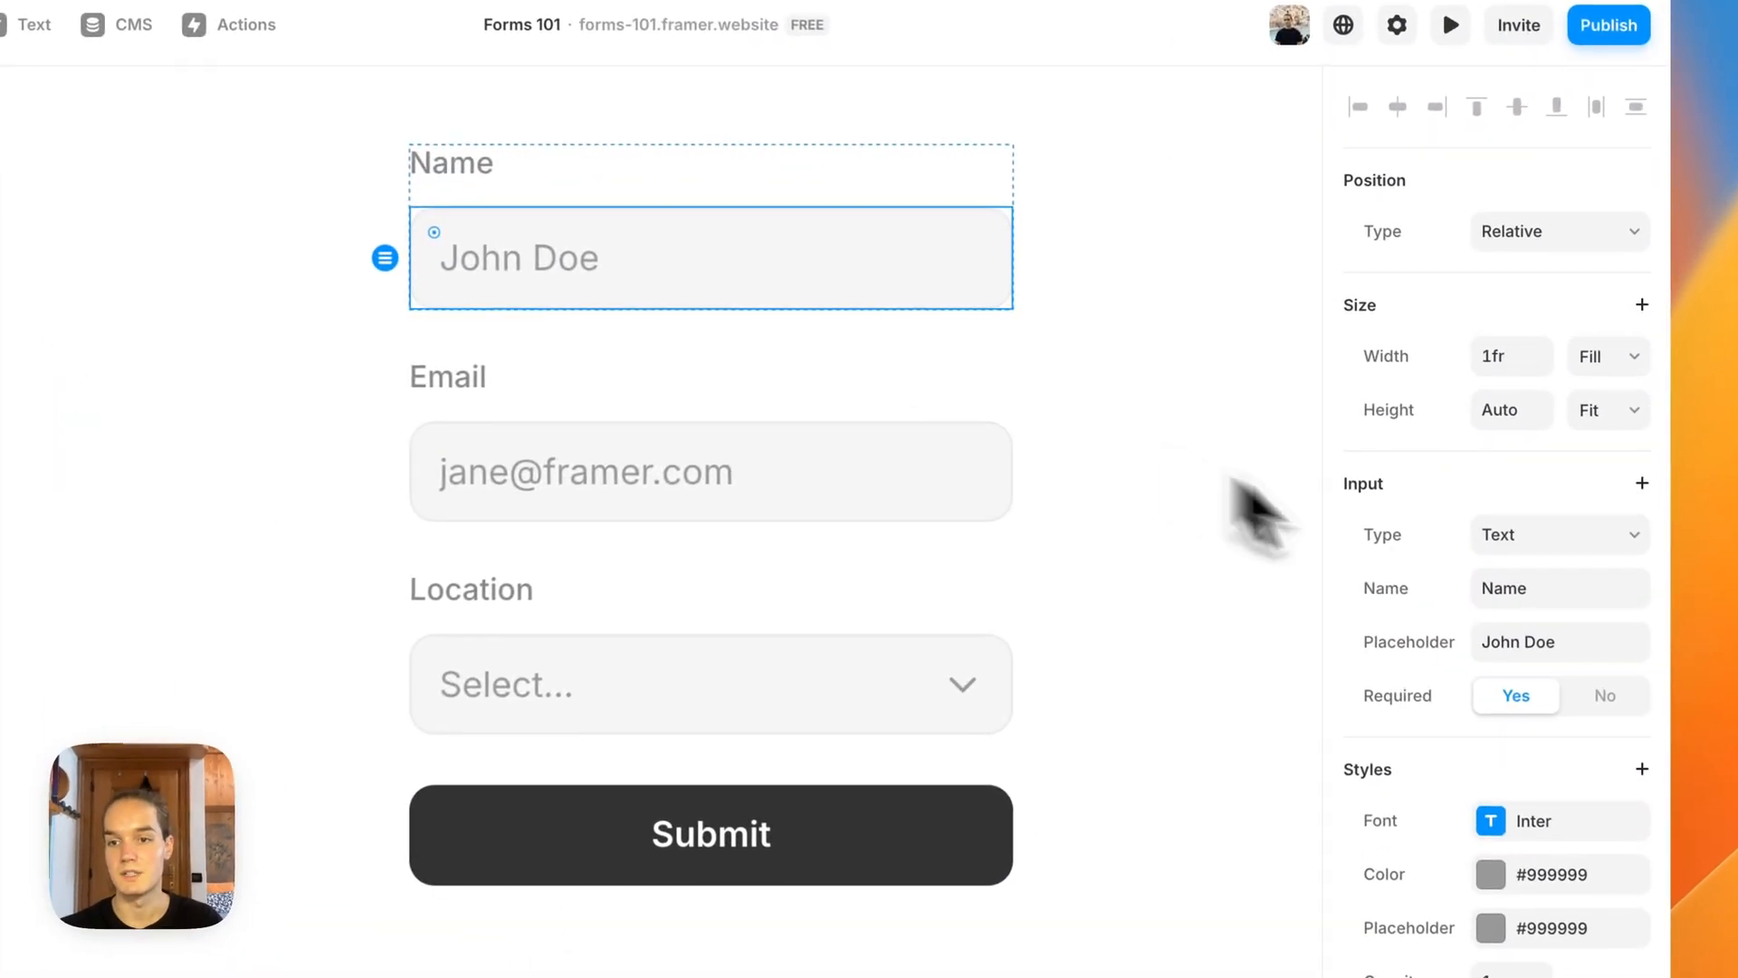
Step: Change the name input's type to Number and check its additional input properties
click(1417, 468)
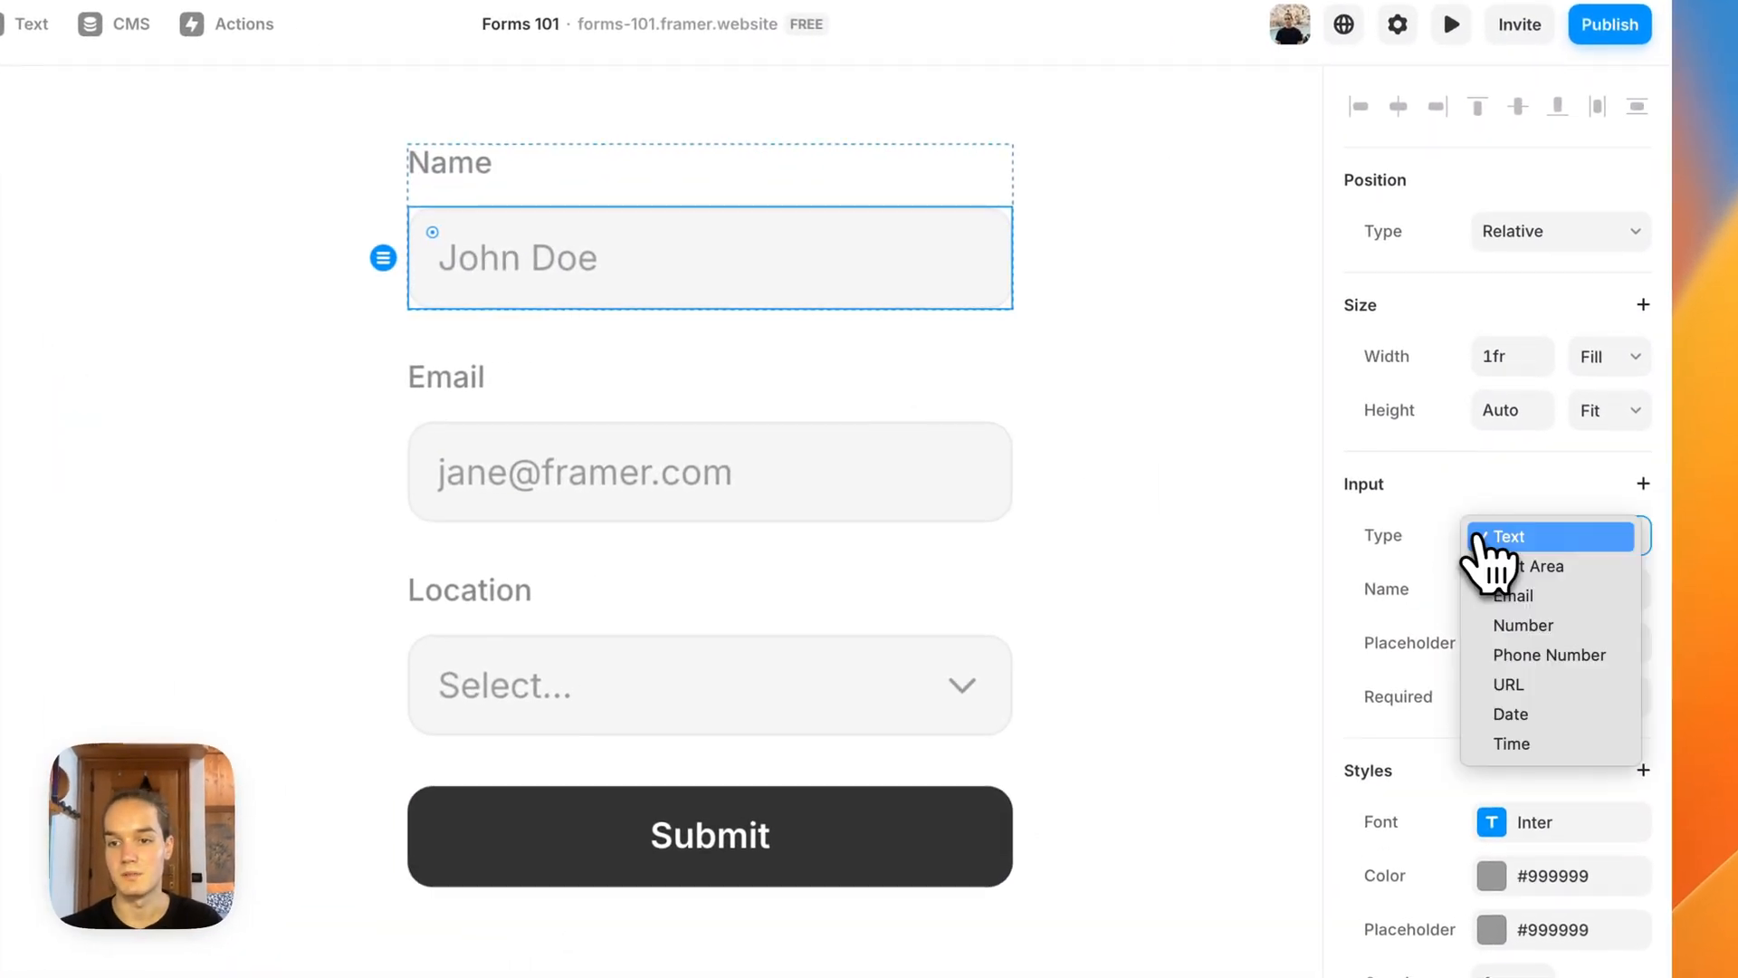
click(1528, 624)
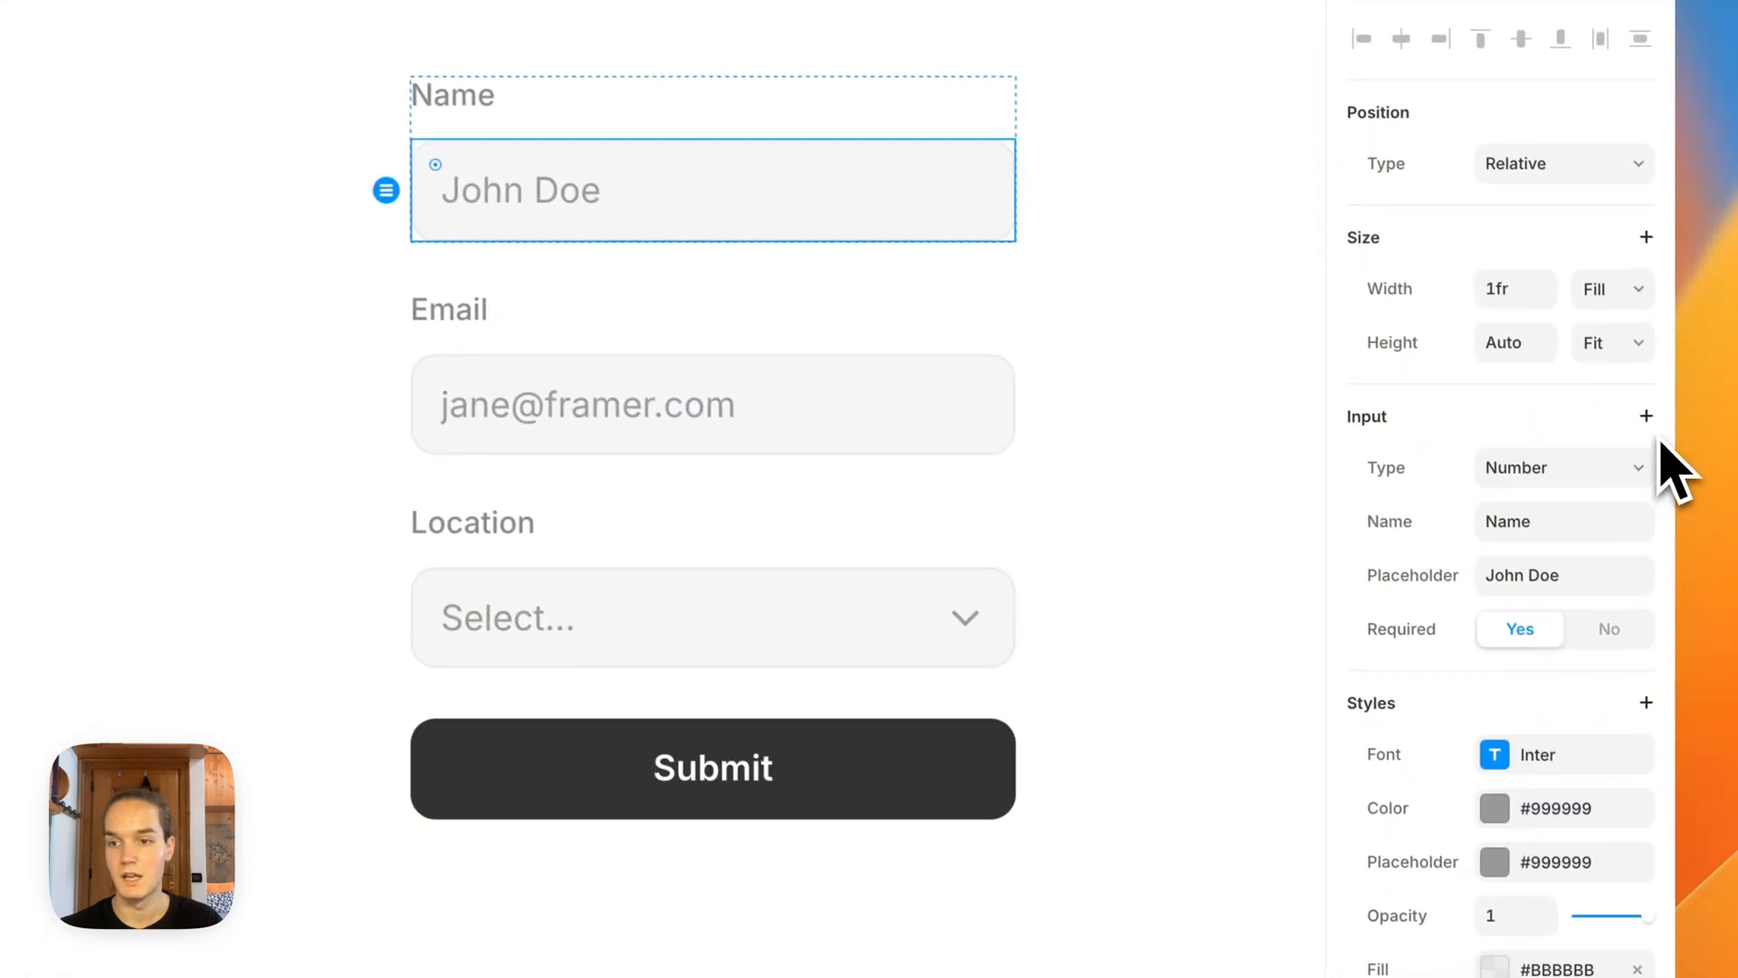
click(1646, 416)
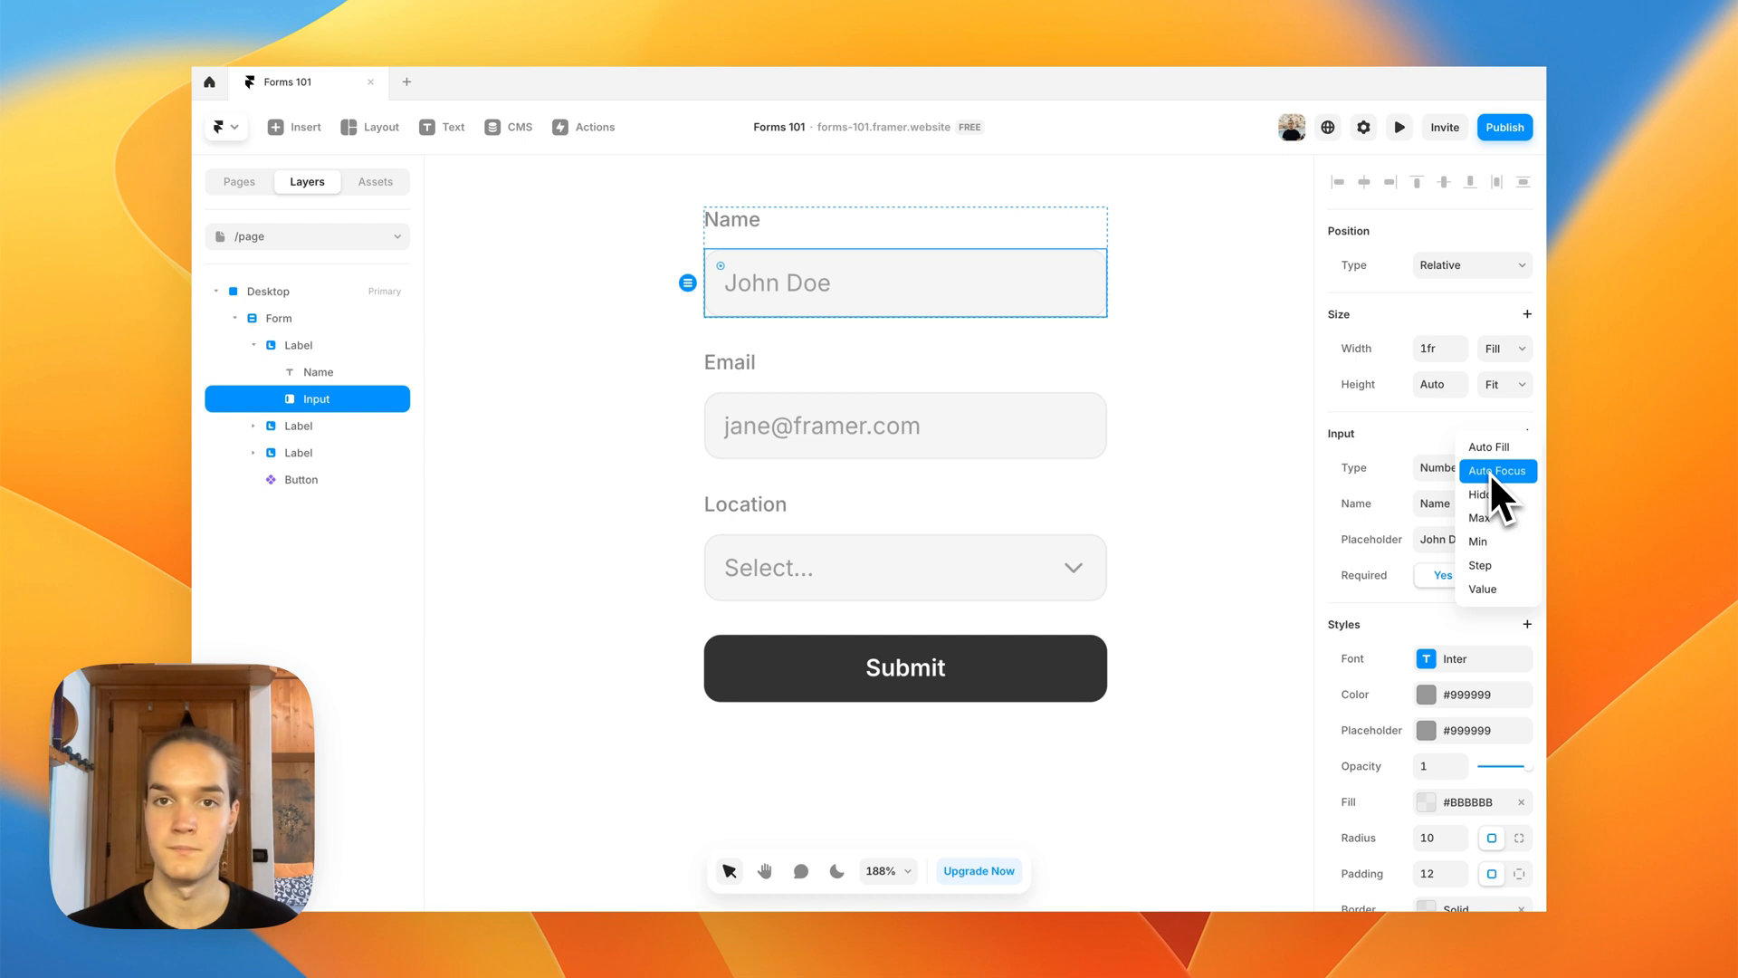
click(1205, 389)
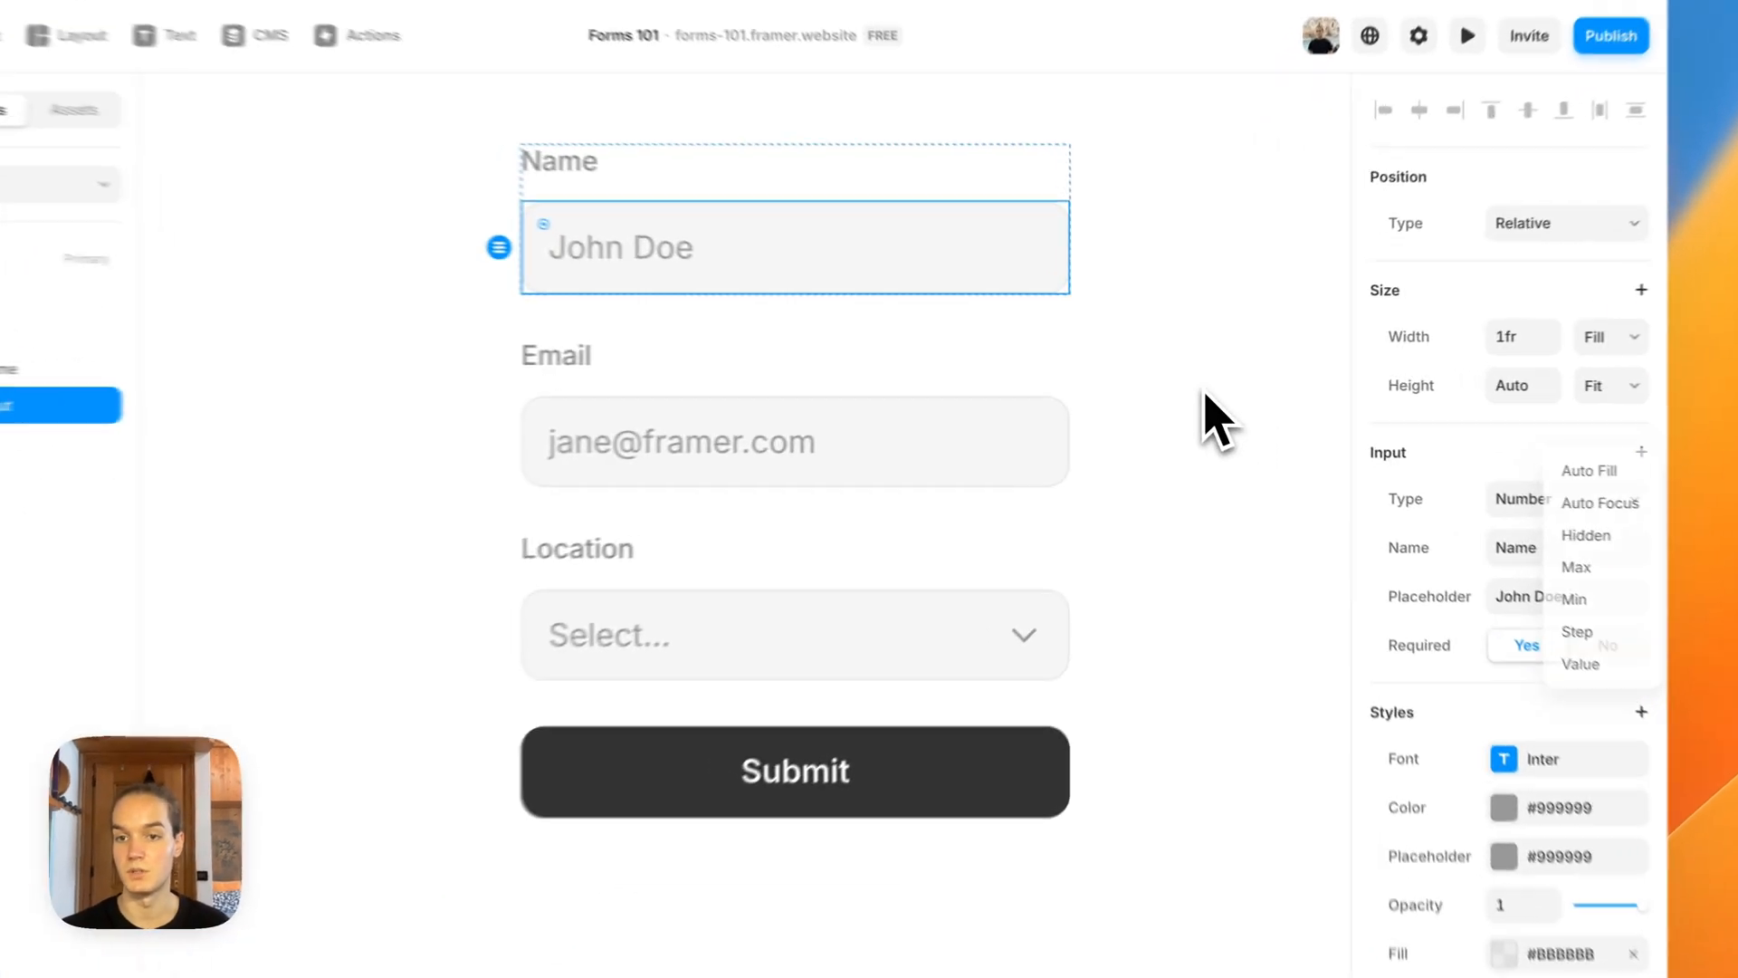
Step: View the Home page and return to /page
drag(1189, 374, 1164, 516)
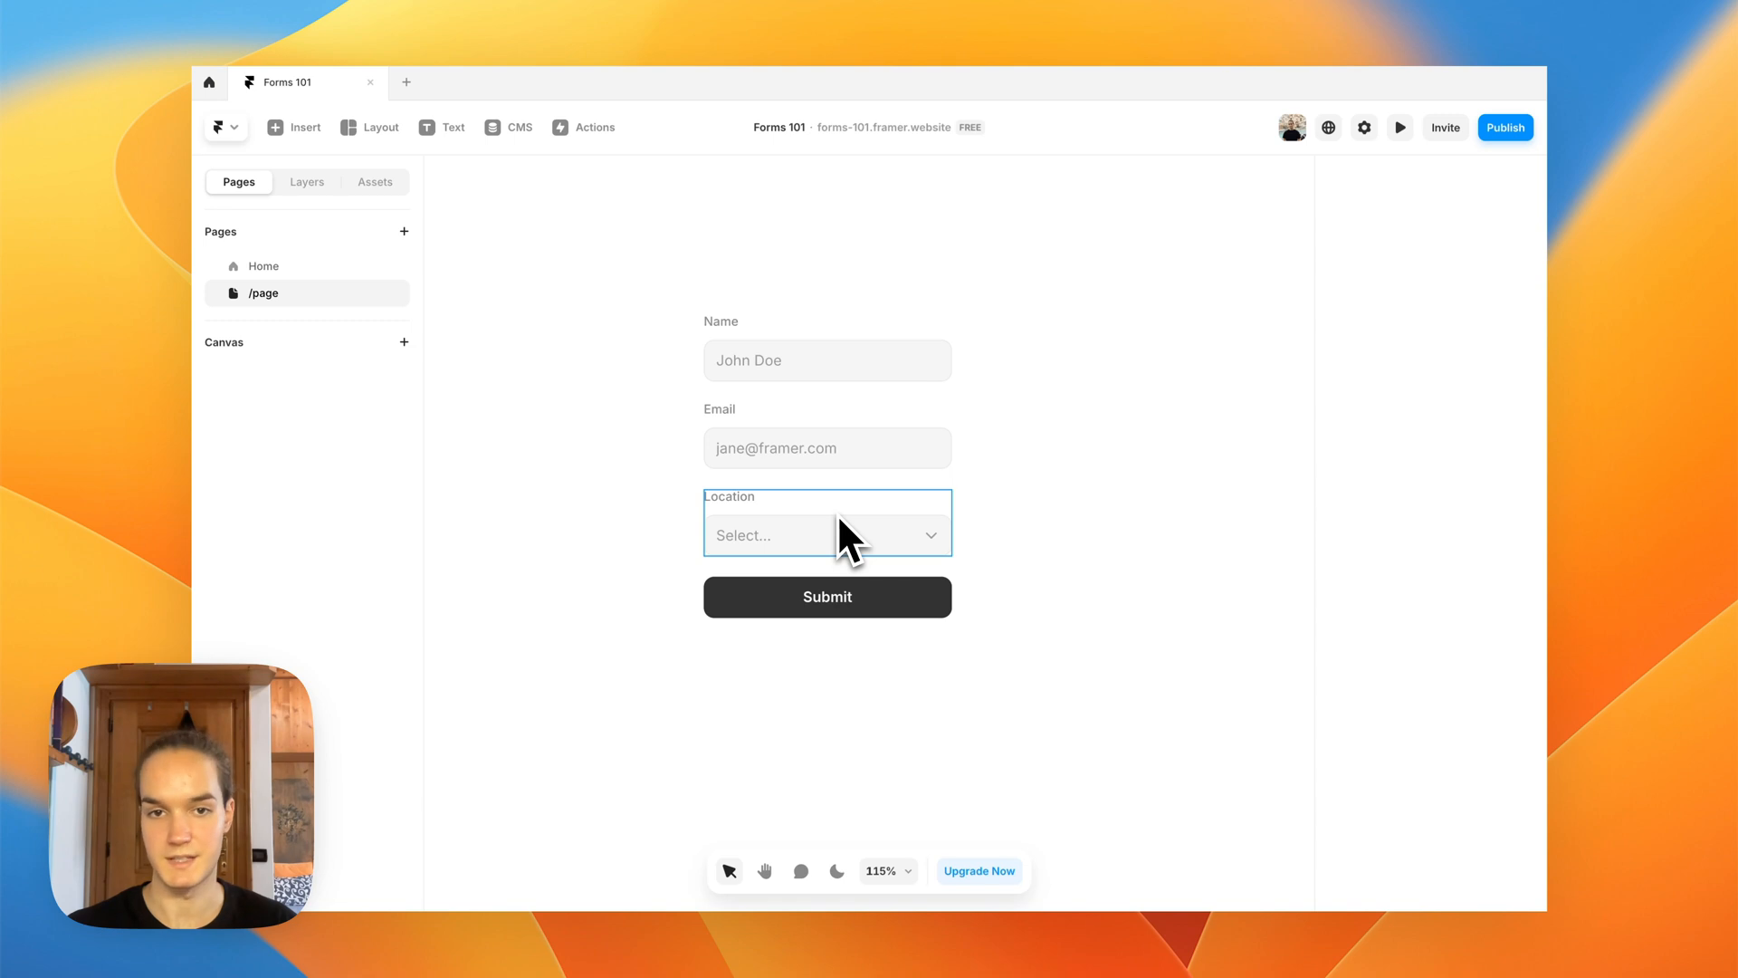
click(264, 268)
click(274, 295)
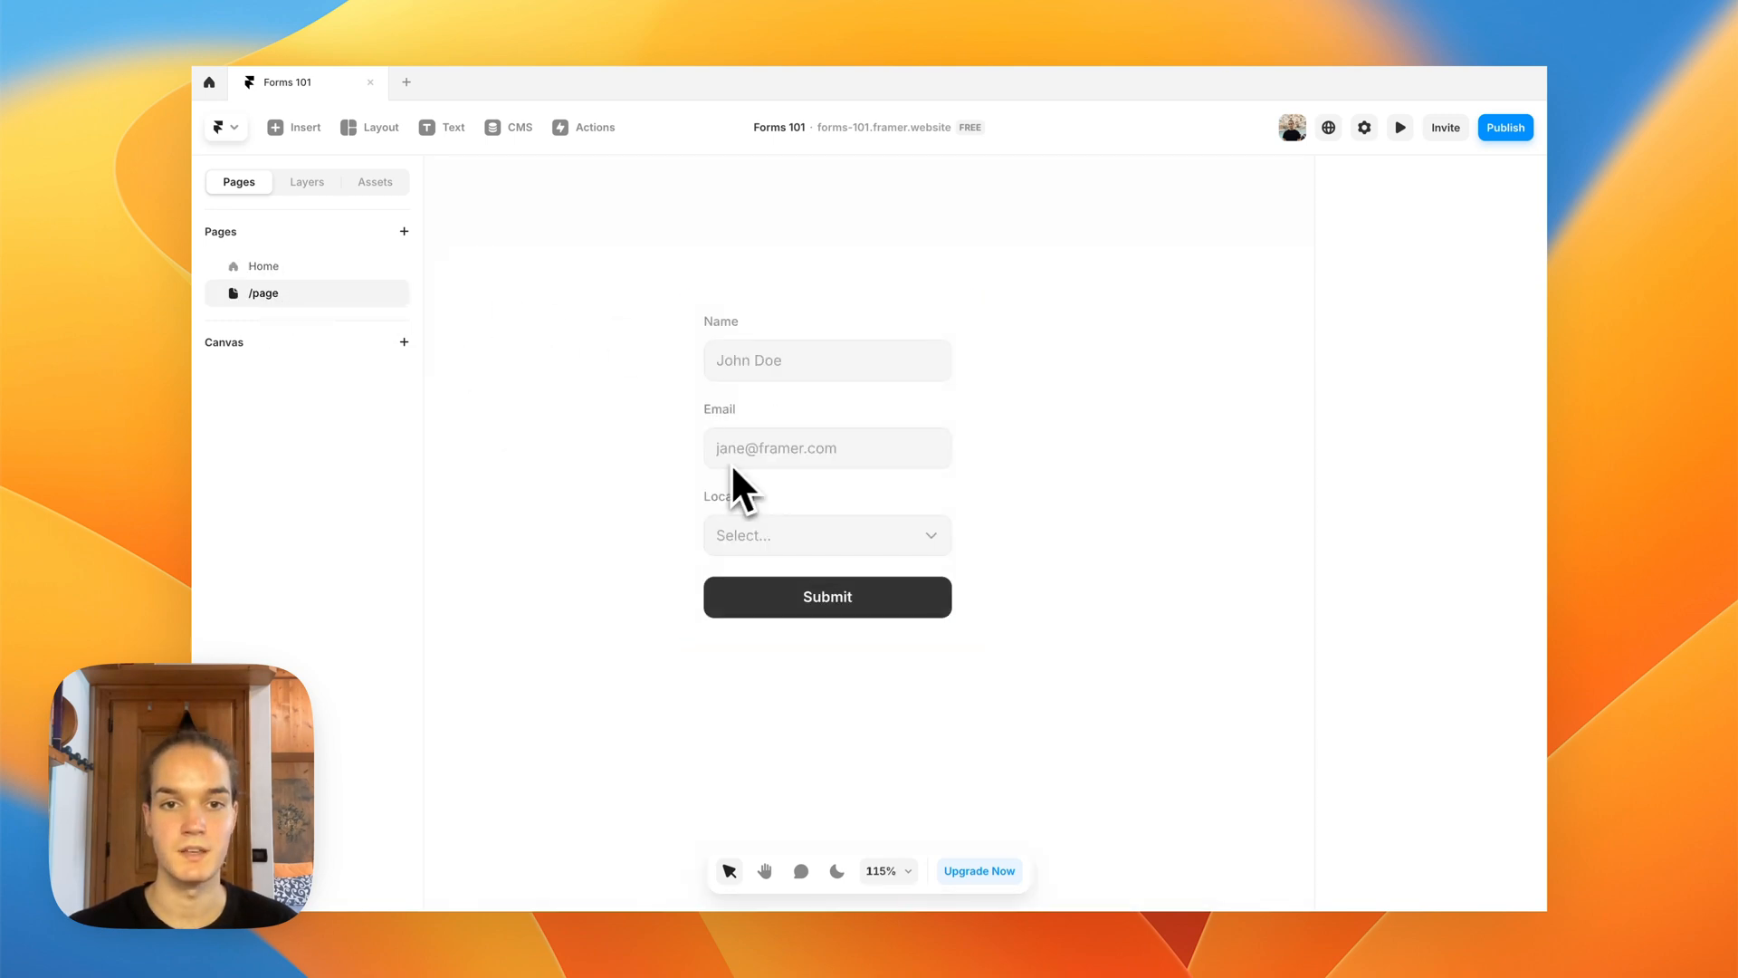
Step: Set the whole form's padding to 0
scroll(674, 439, down, 2)
click(719, 338)
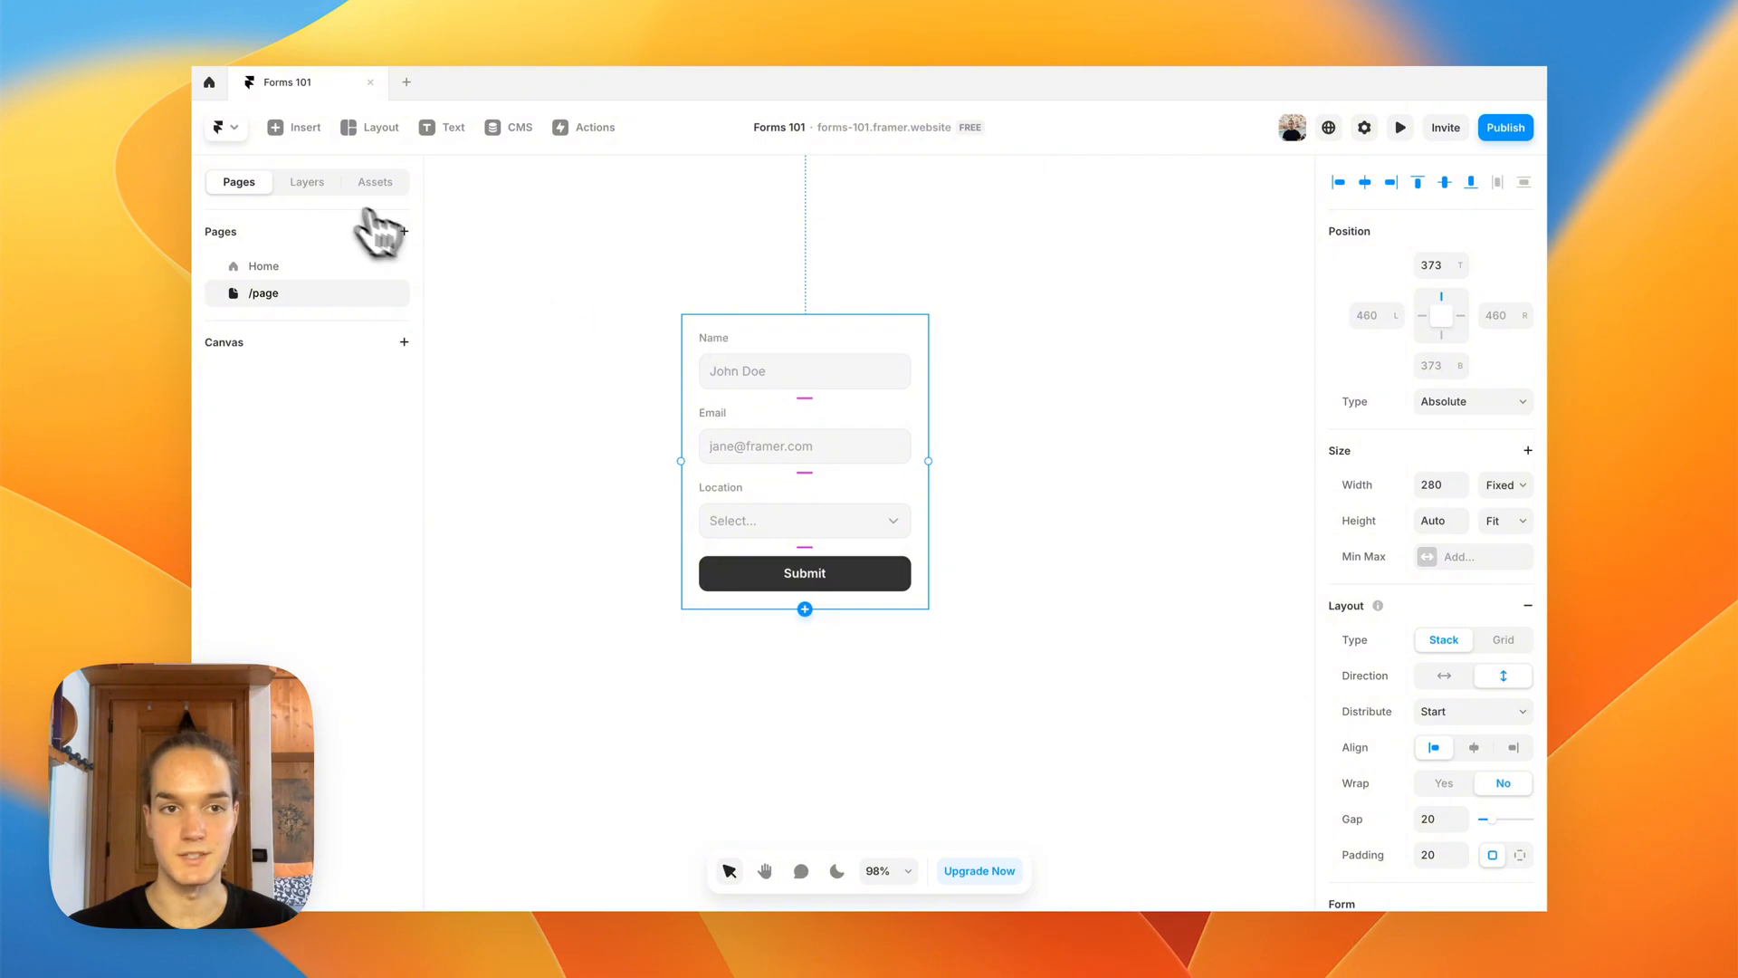
click(307, 181)
scroll(1629, 819, down, 5)
click(1669, 634)
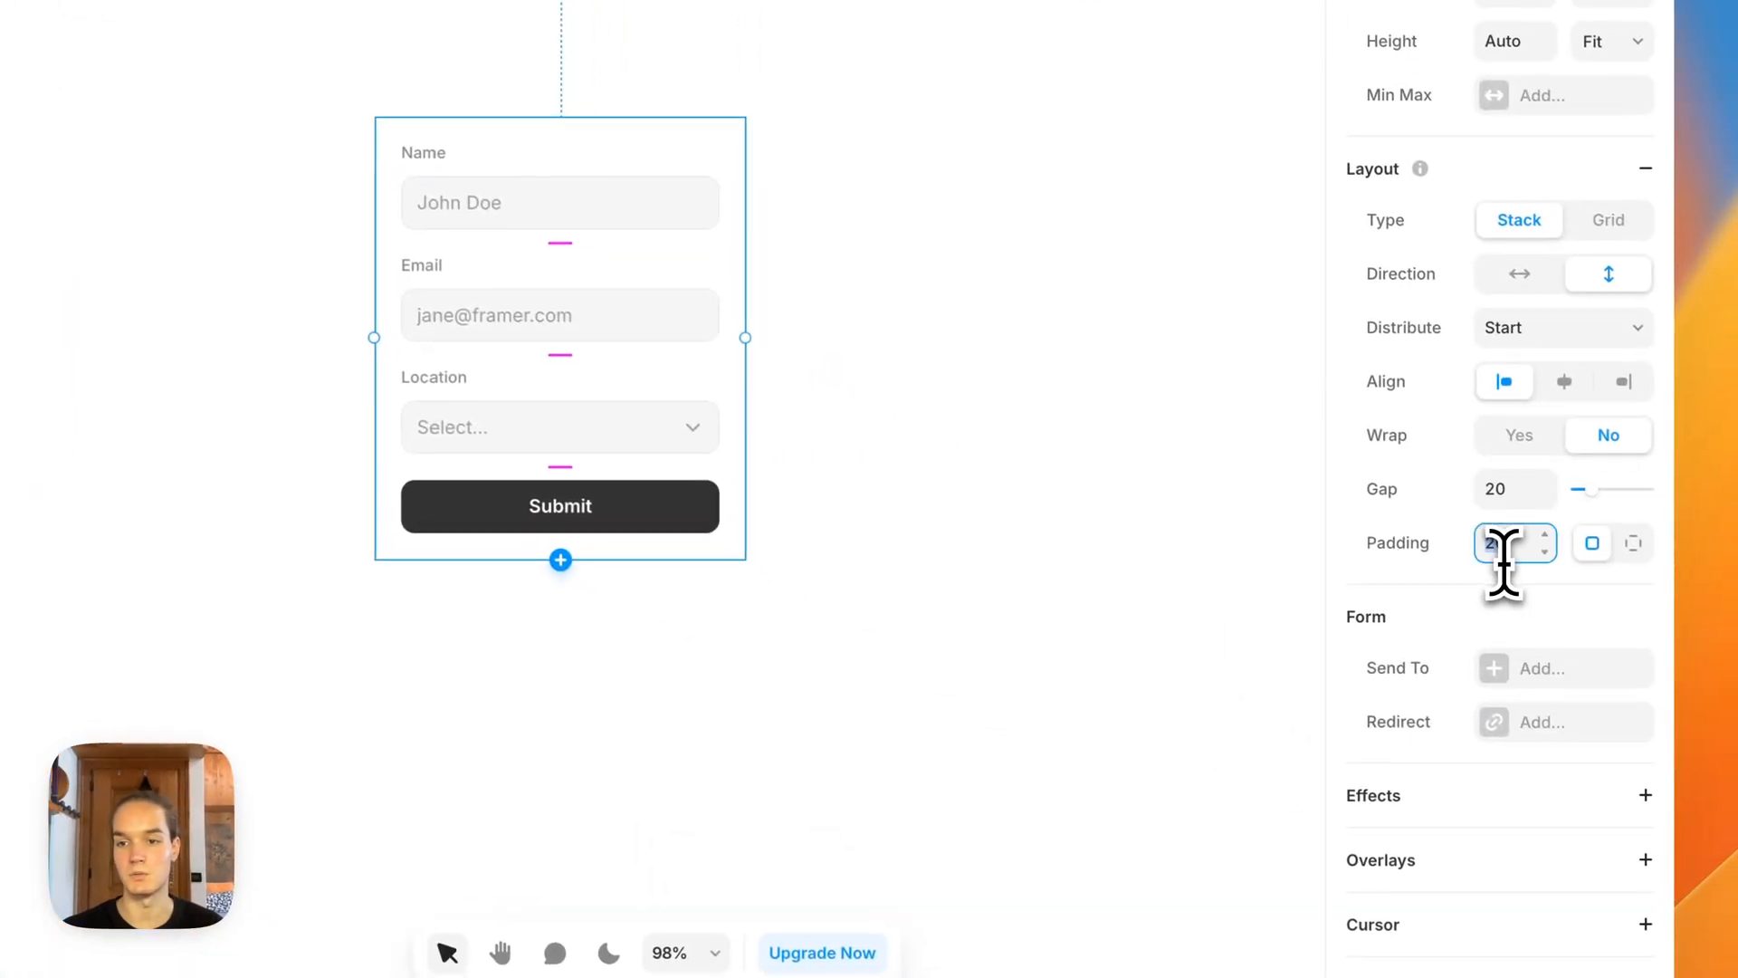
text(0)
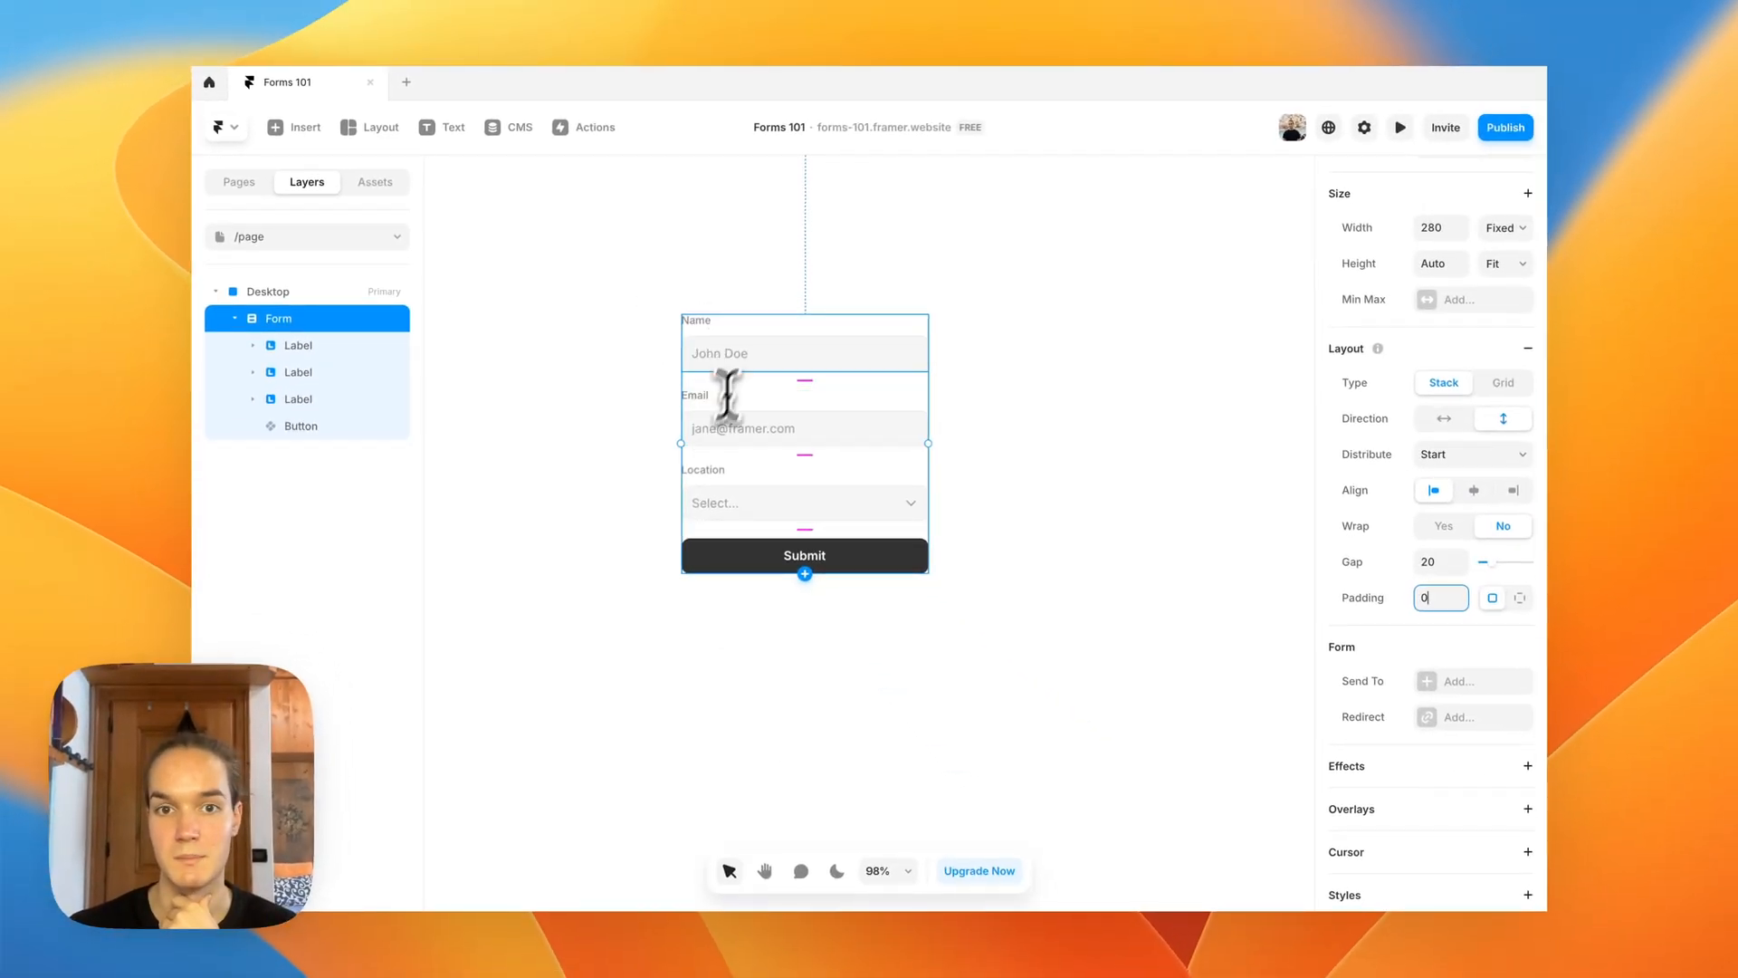
Step: Wrap the form's name and email labels together in a new frame
click(363, 346)
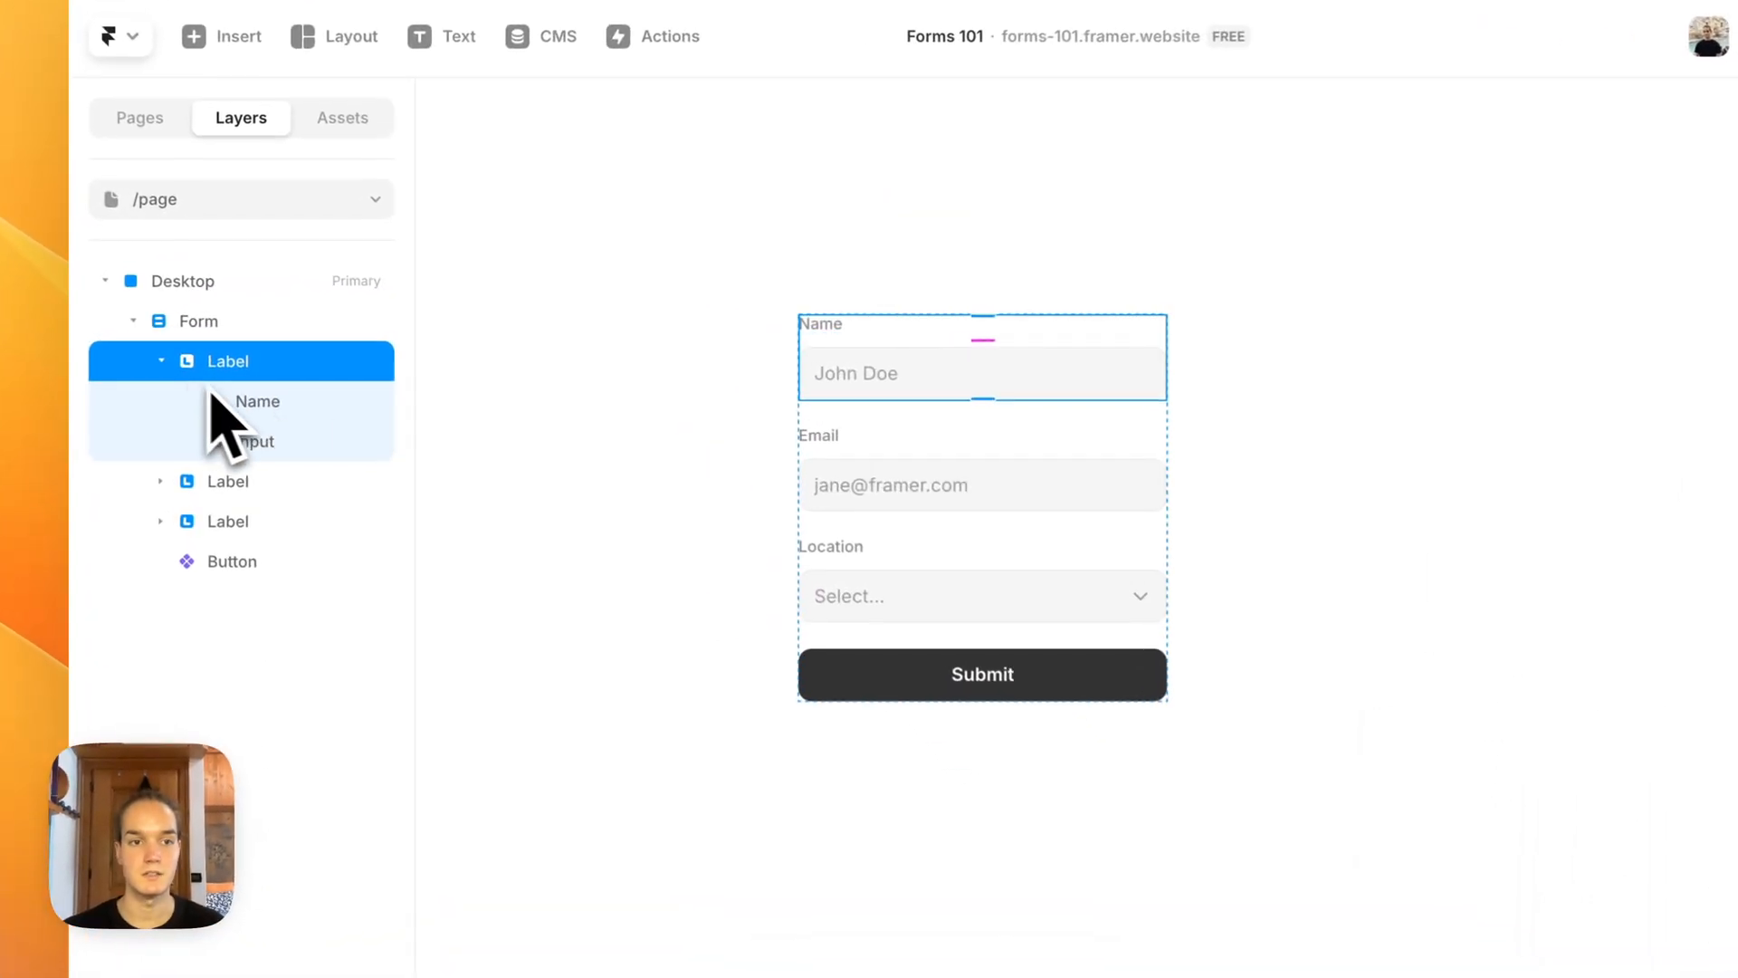
click(253, 345)
shift+click(300, 374)
key(super+alt+Return)
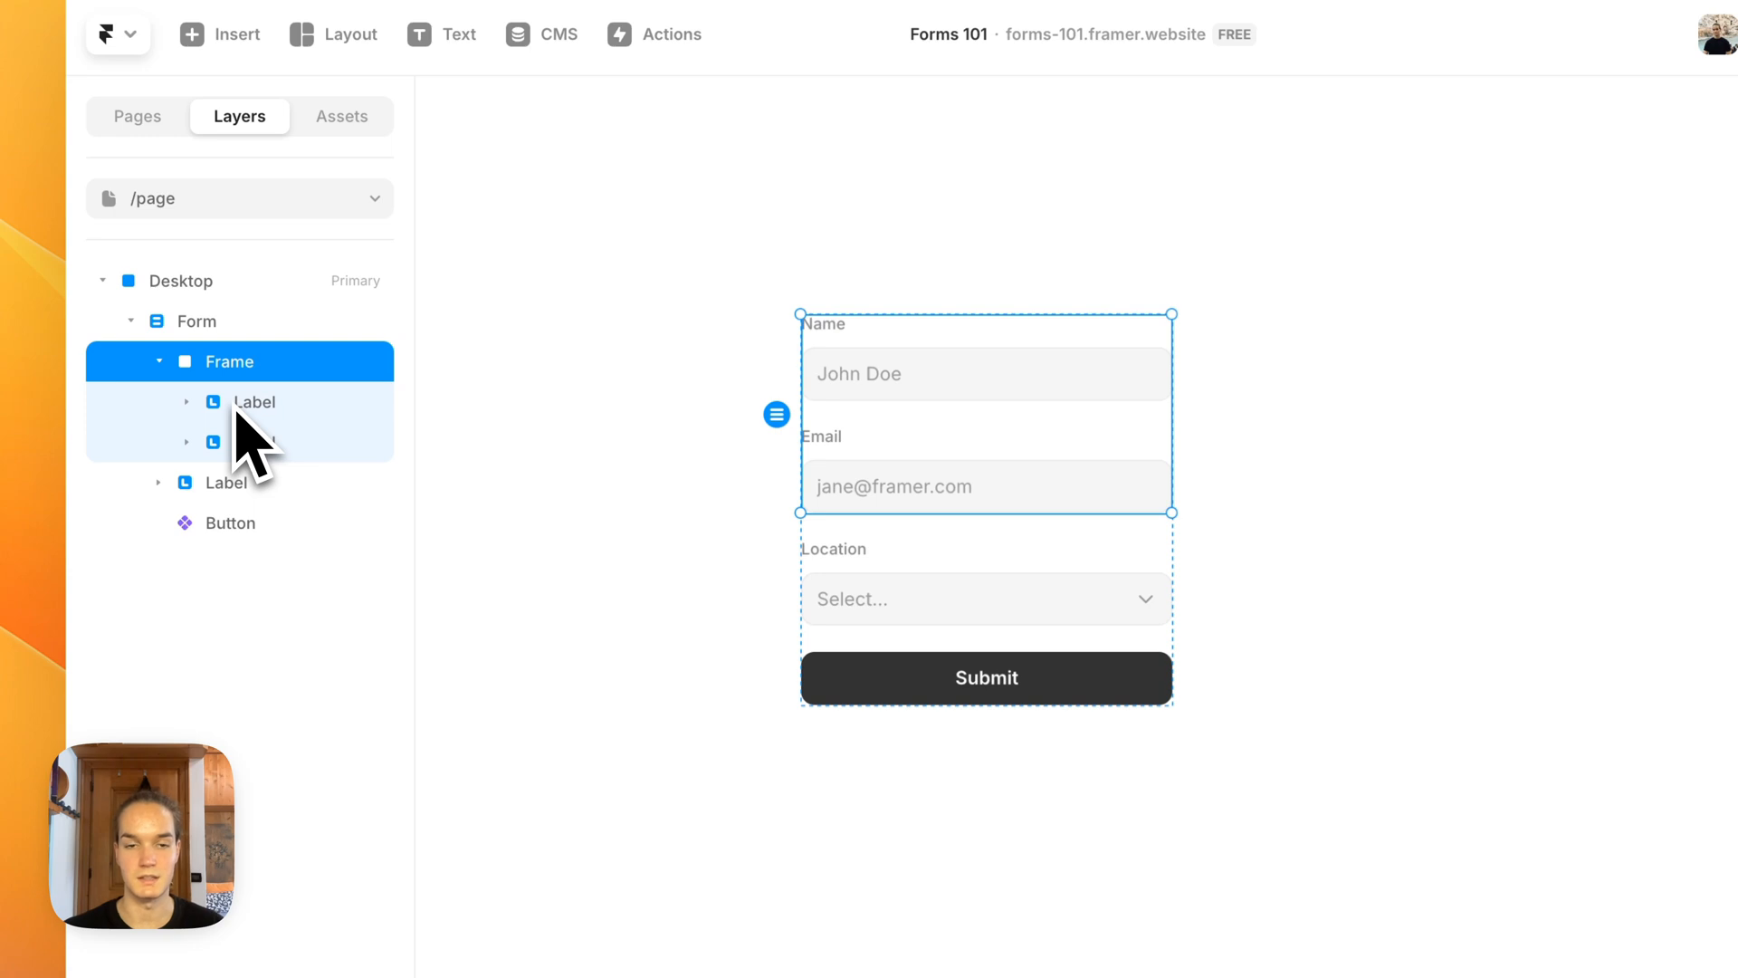
Step: Set the new frame's width and height to Fit Content and its layout direction to horizontal
click(1604, 381)
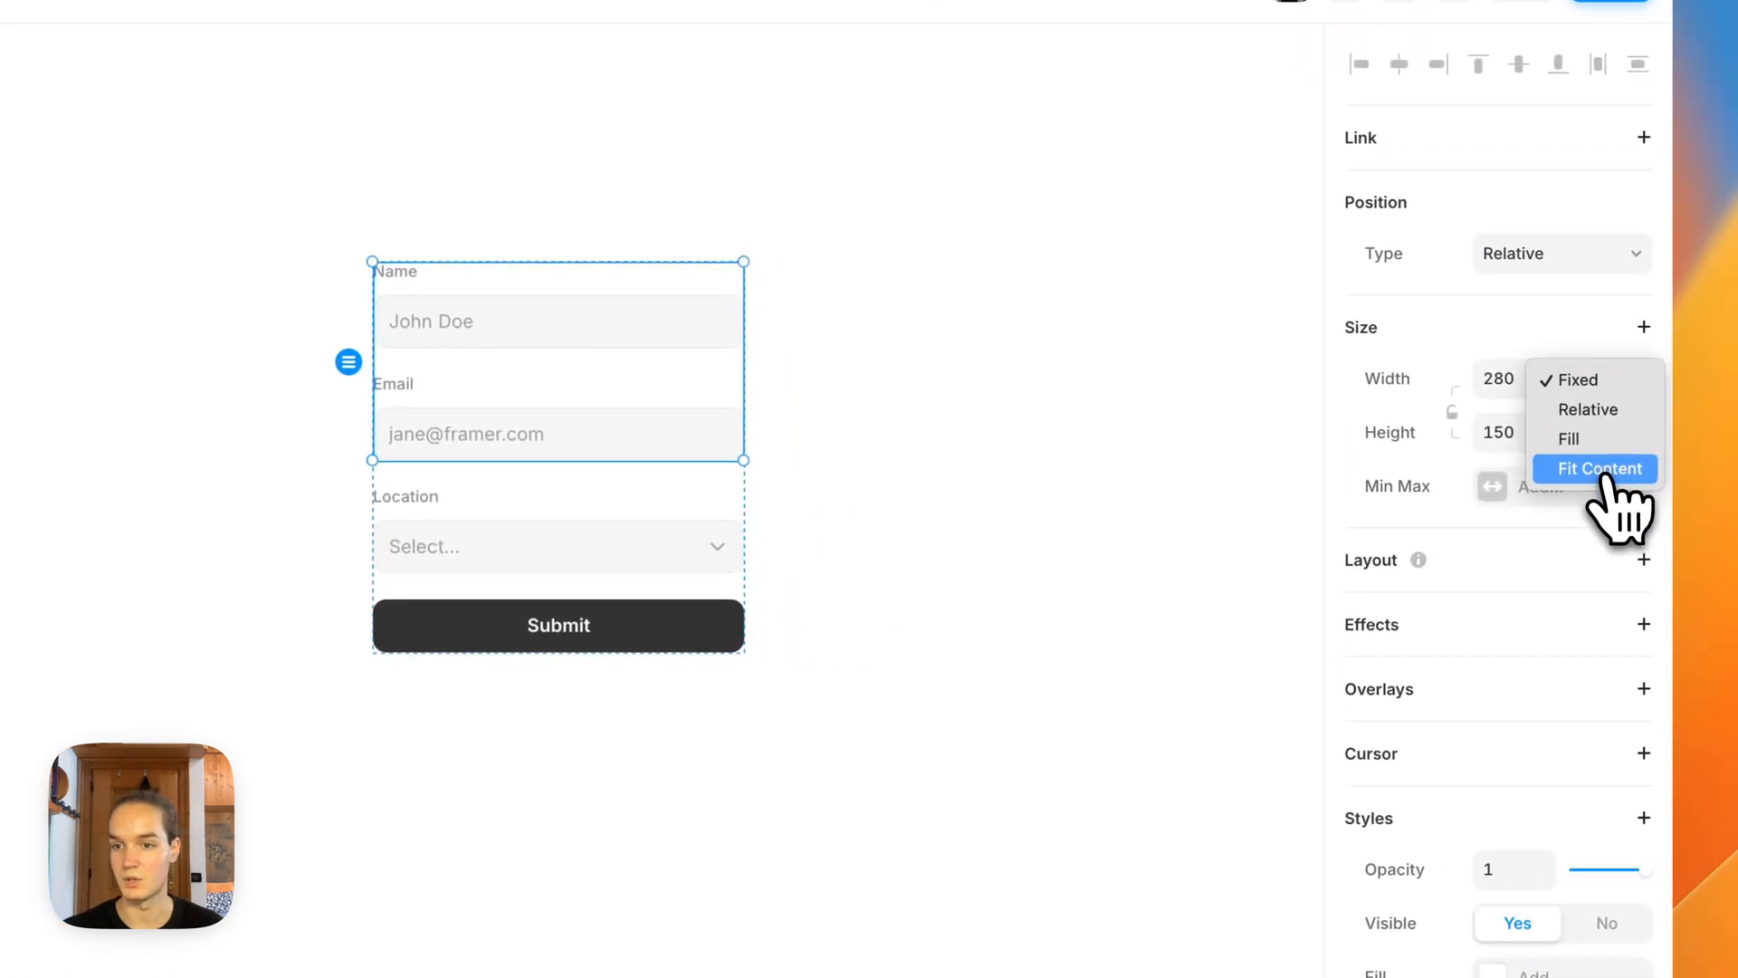
click(1599, 469)
click(1607, 435)
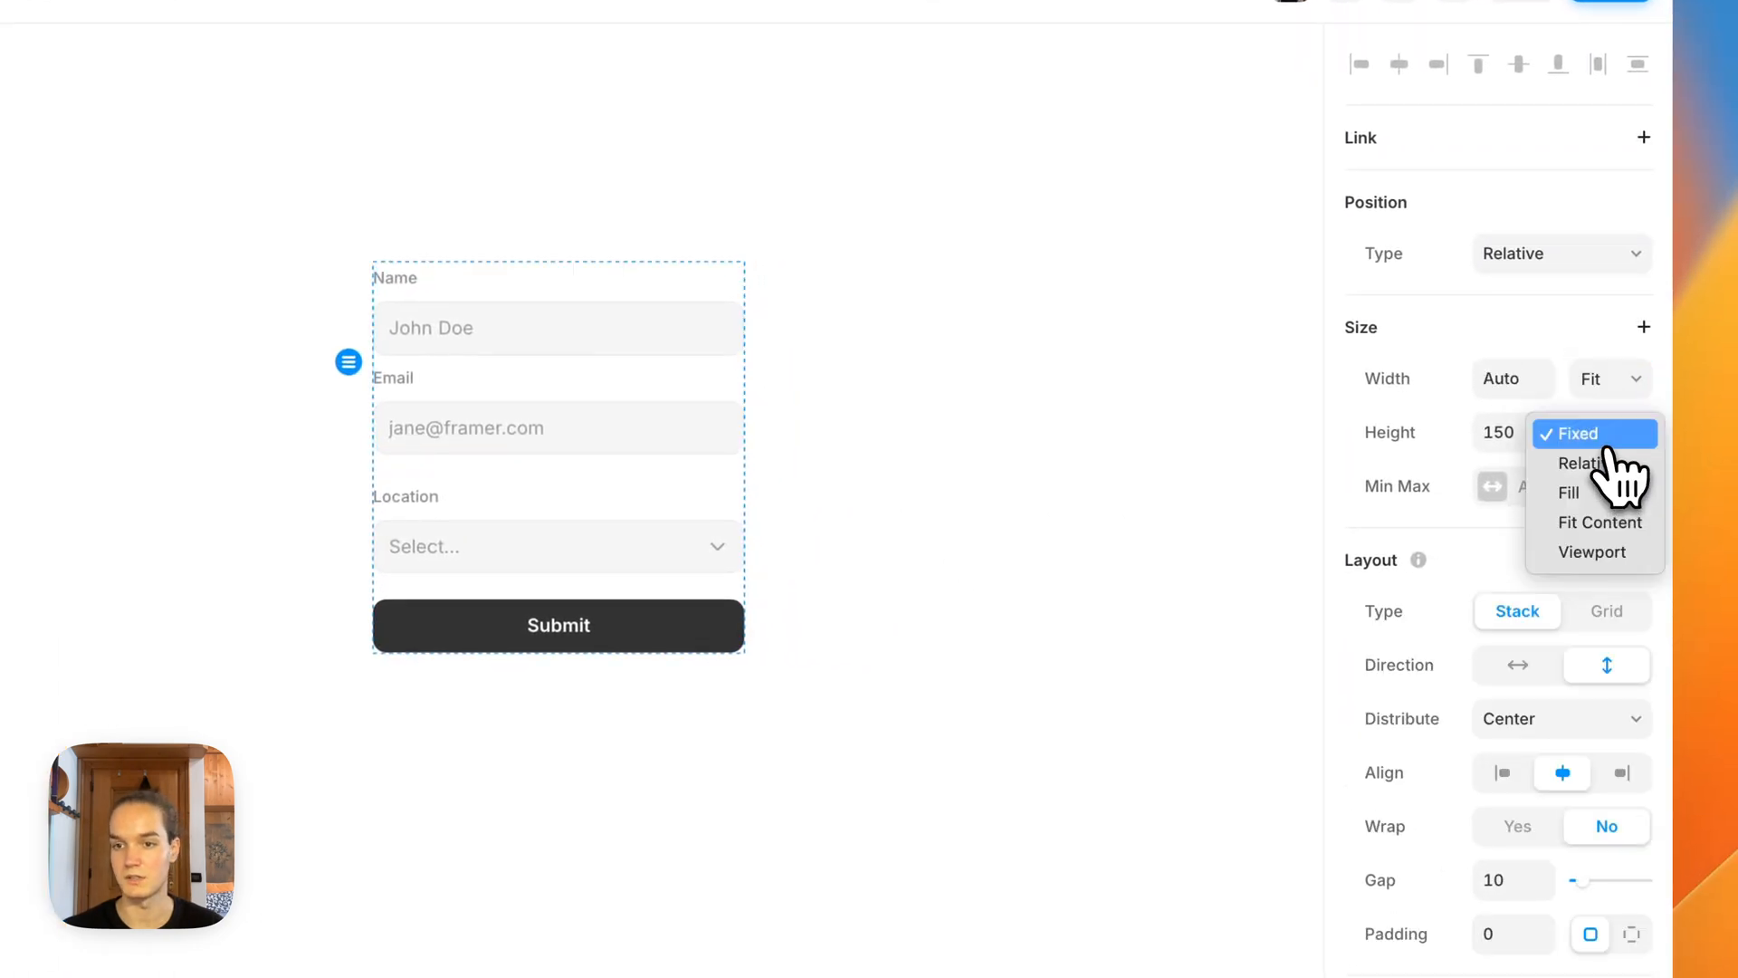
click(1599, 522)
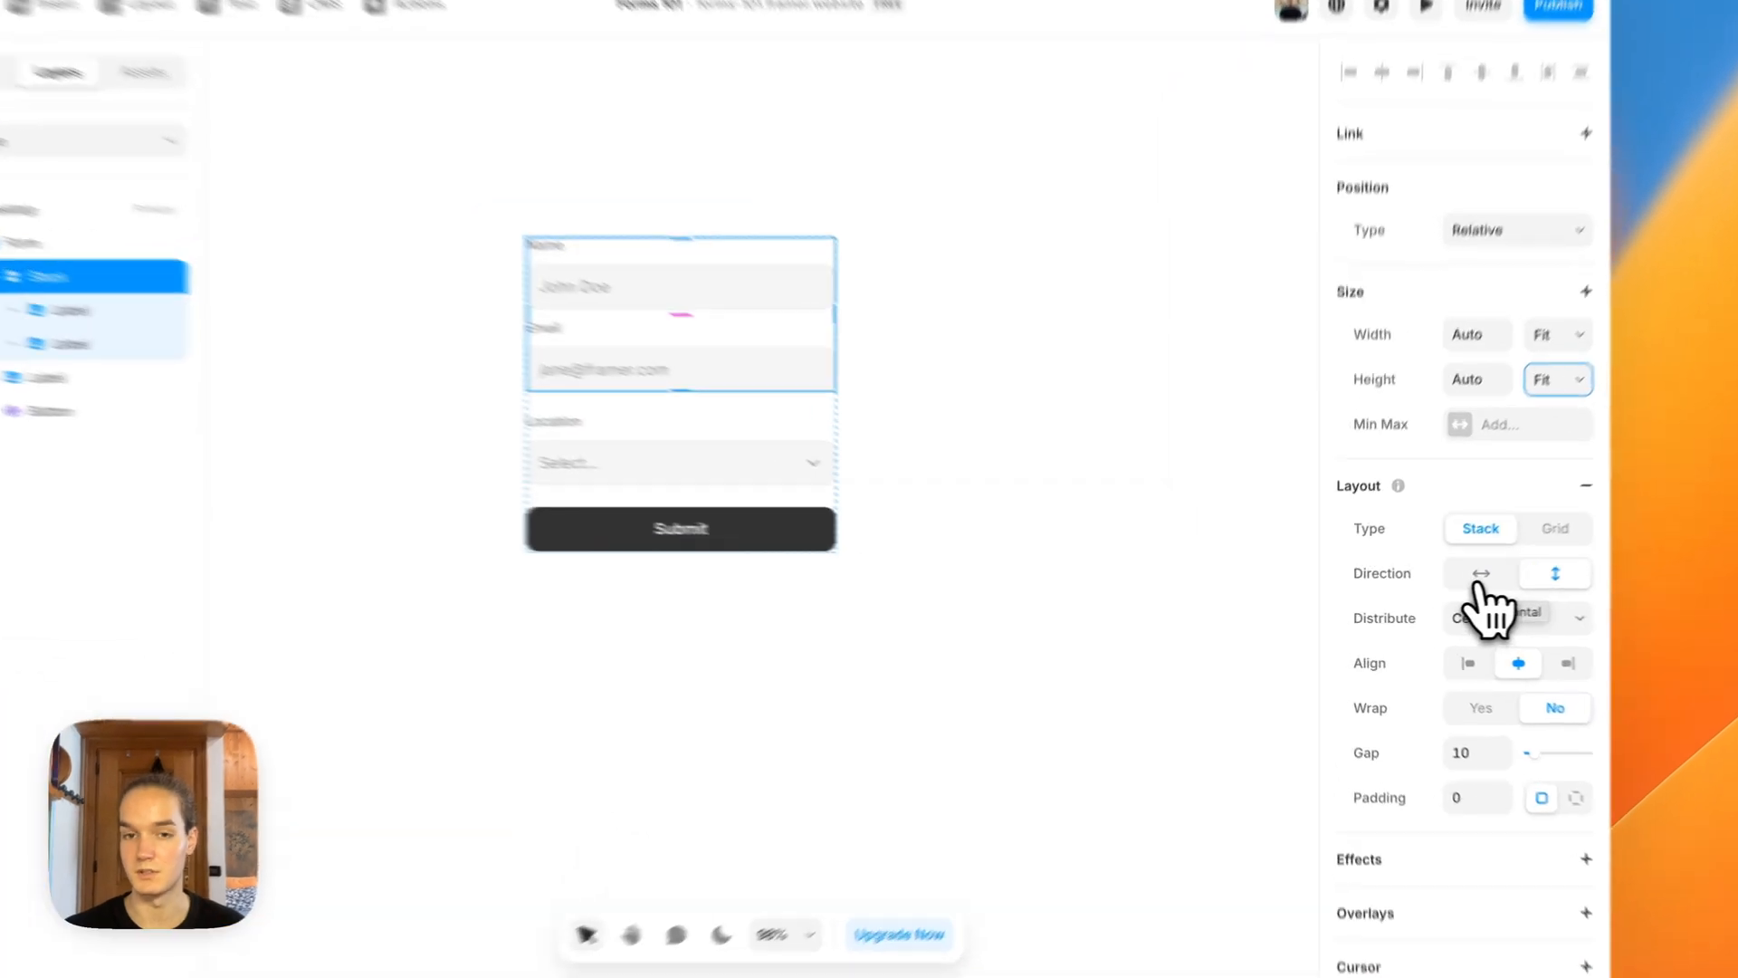
click(1444, 584)
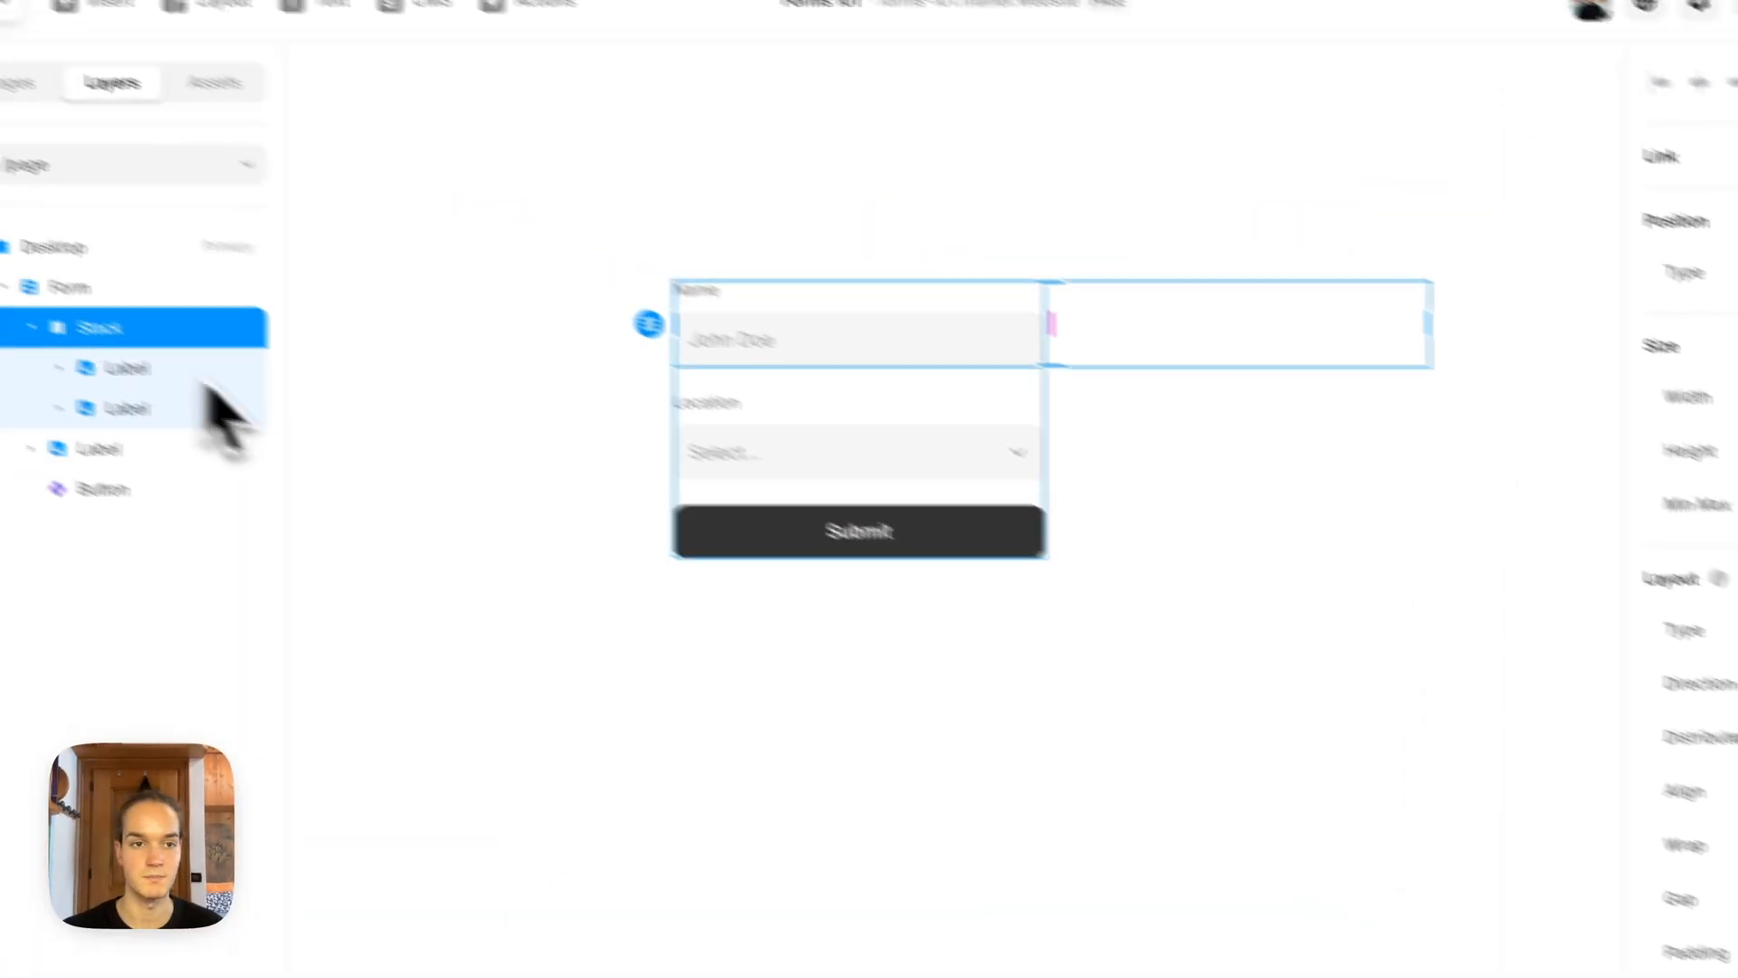
Step: Set the form's width to 440
click(136, 287)
click(1524, 477)
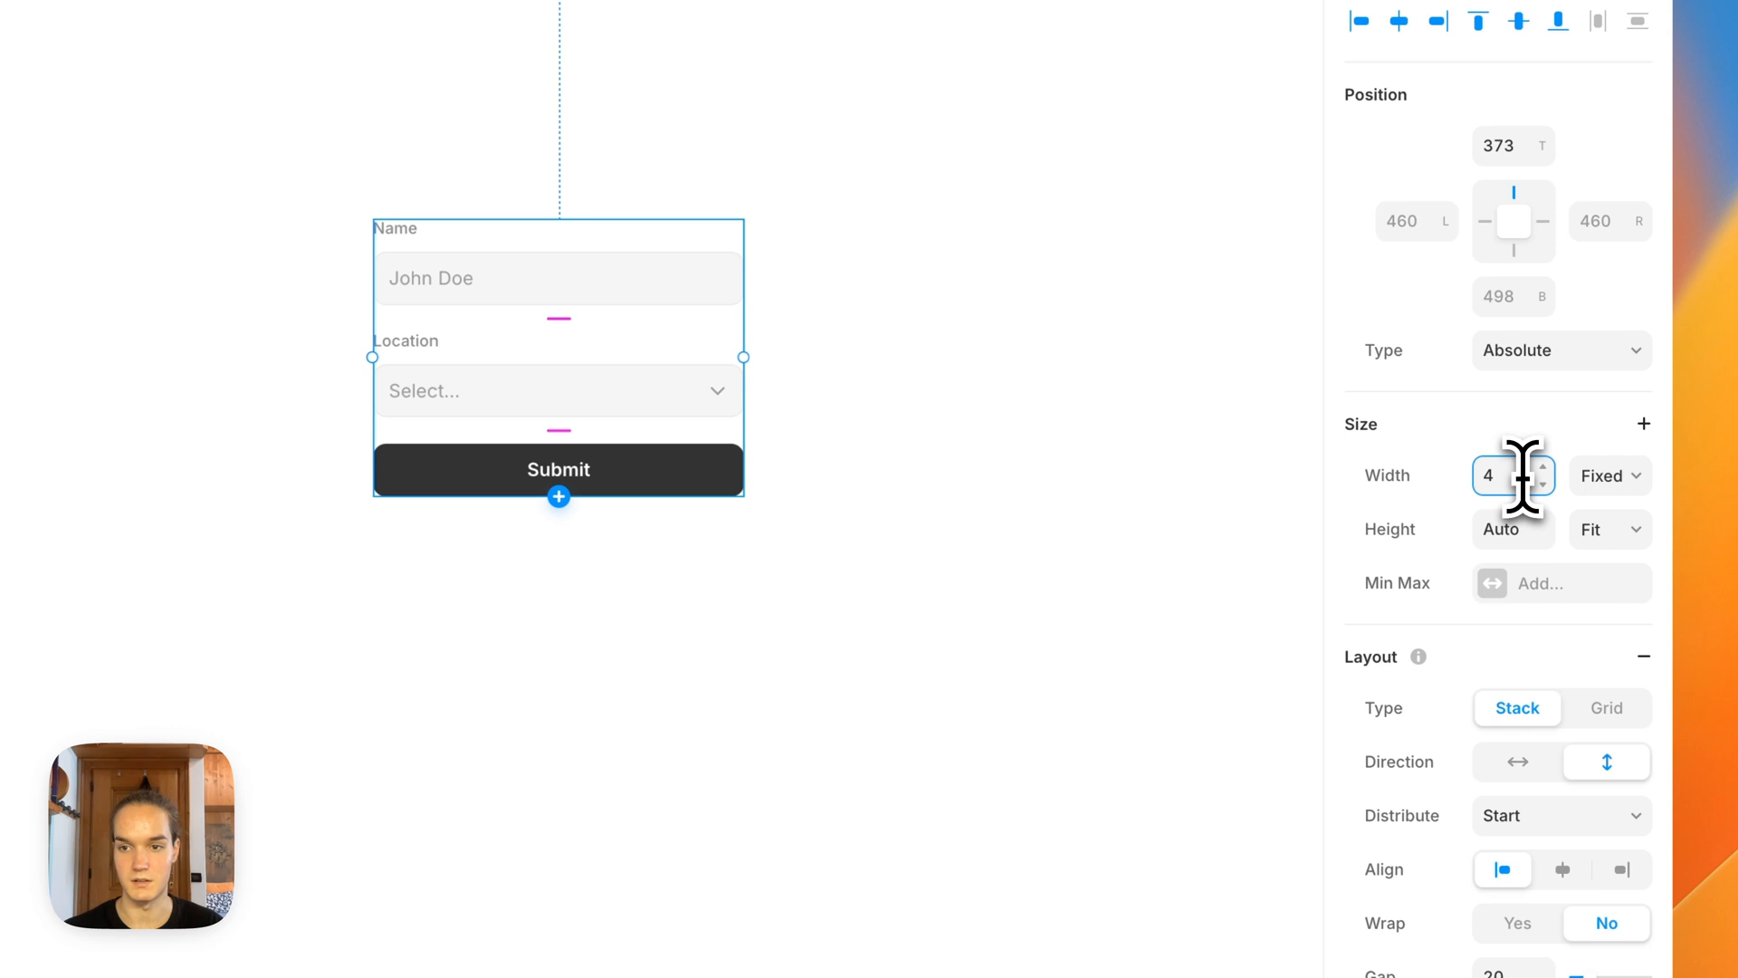
text(440)
click(1139, 525)
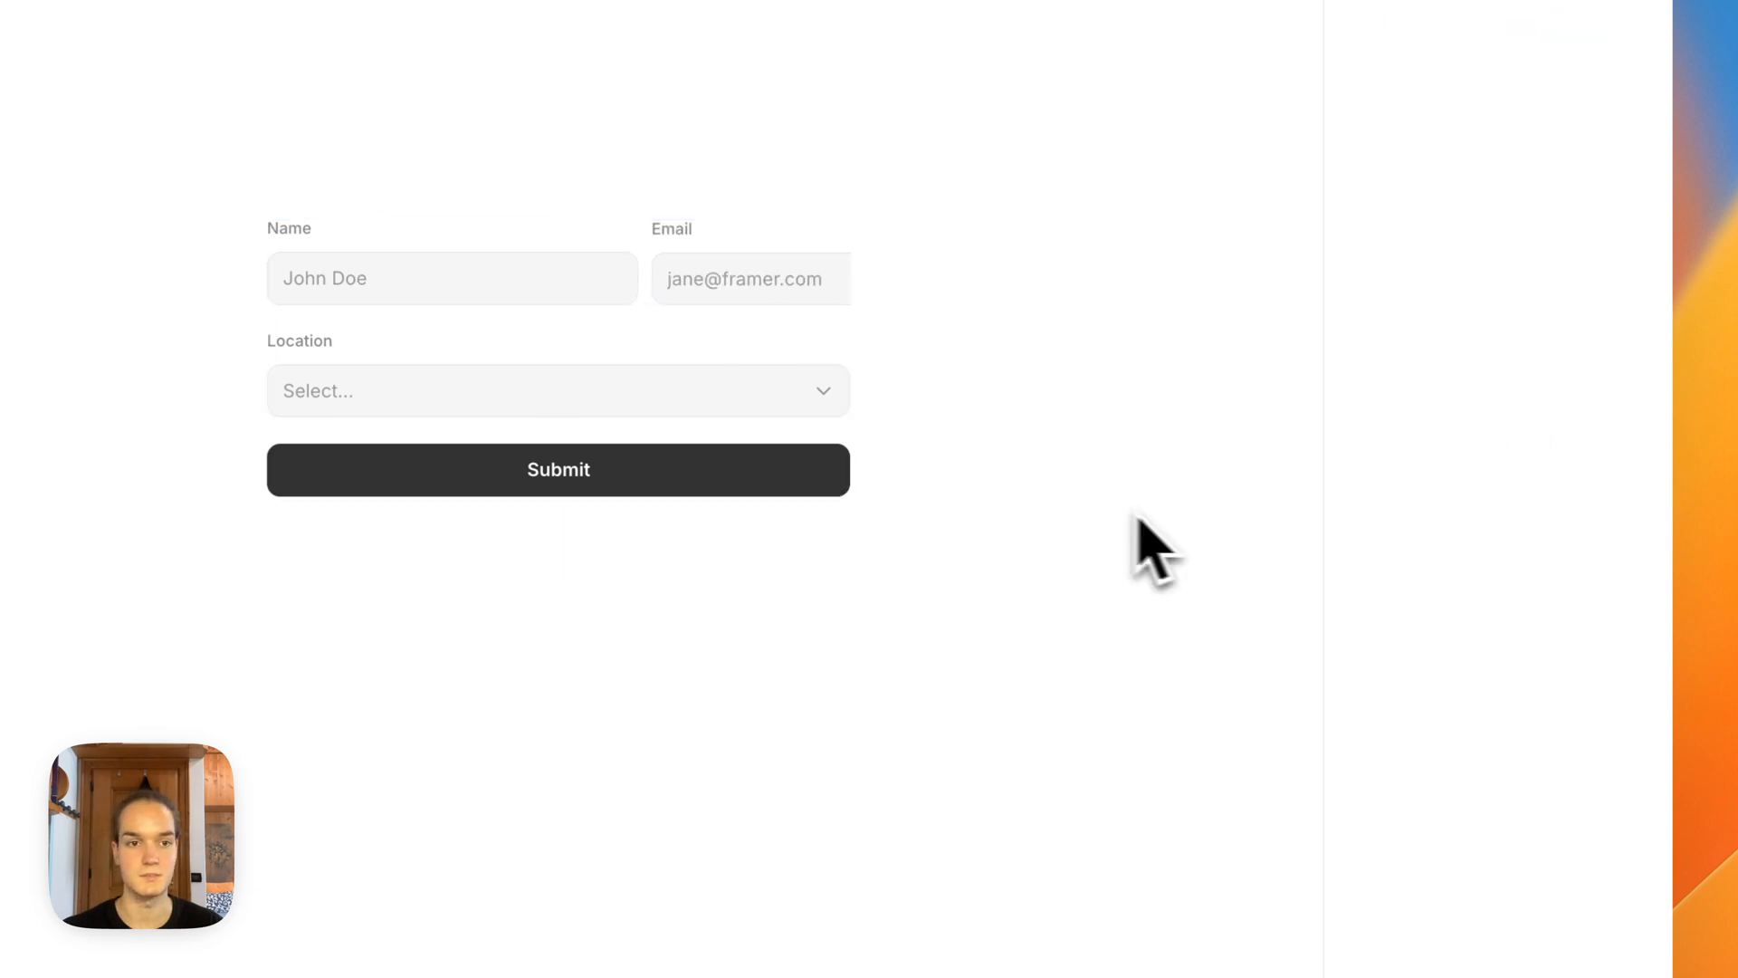
Step: Make the stack holding the name and email labels span the form's width
click(238, 366)
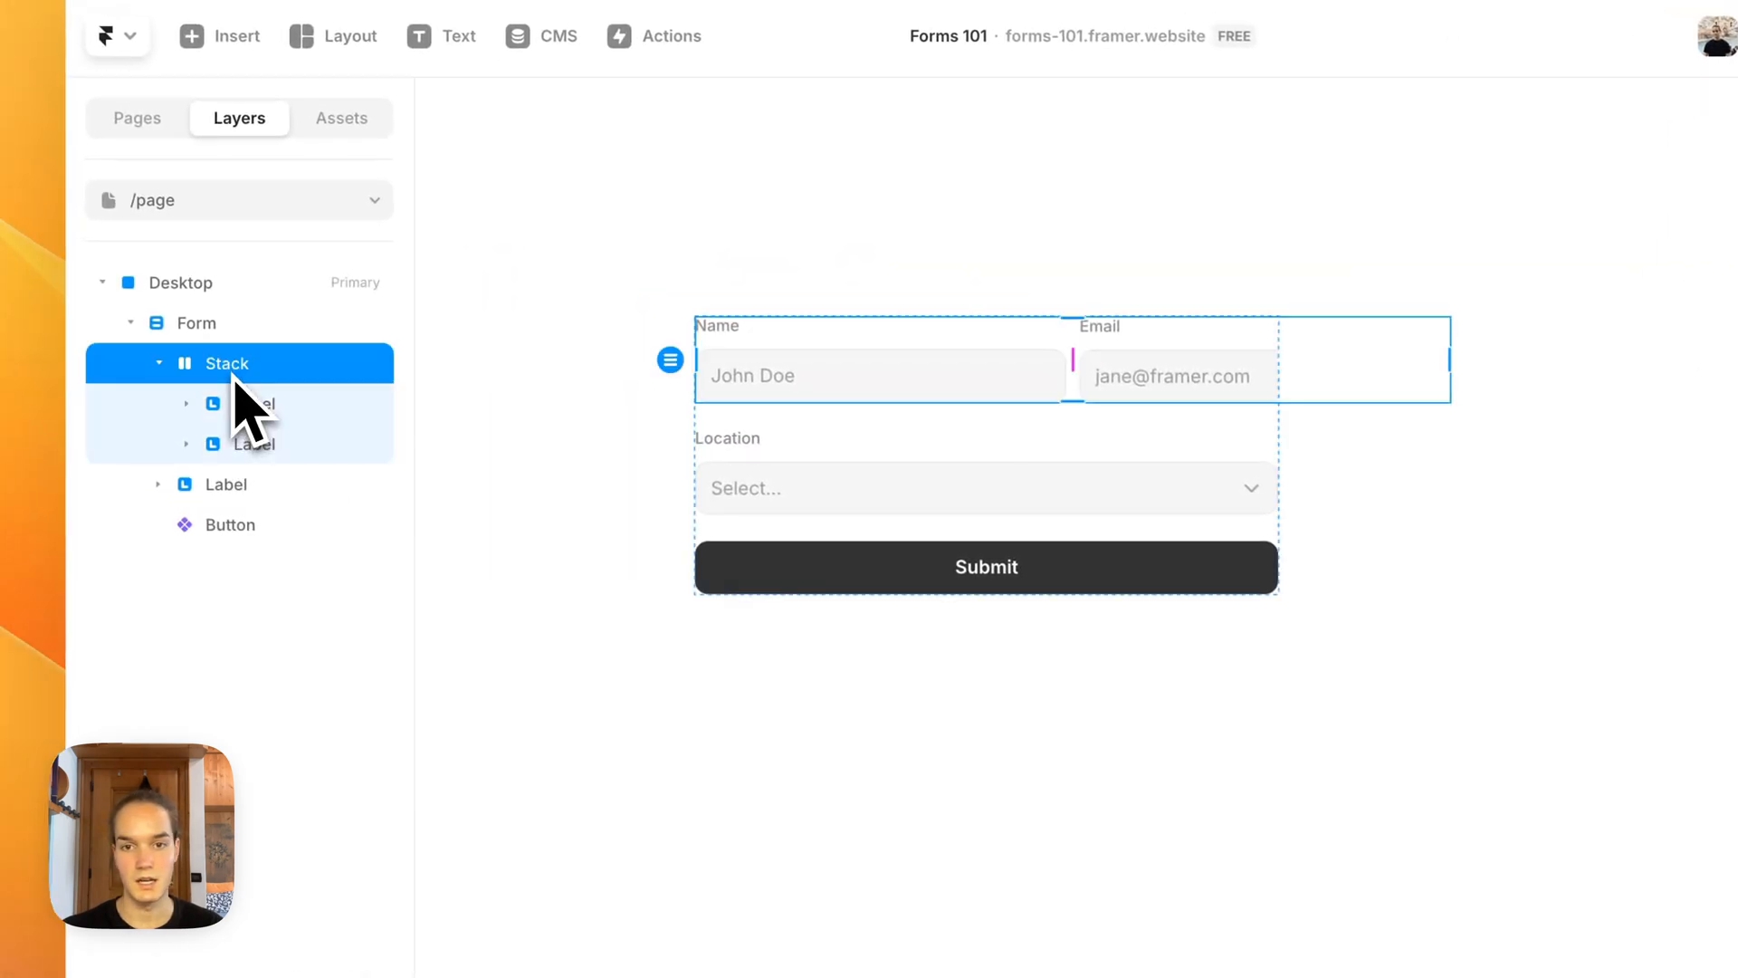
click(1606, 392)
click(1597, 394)
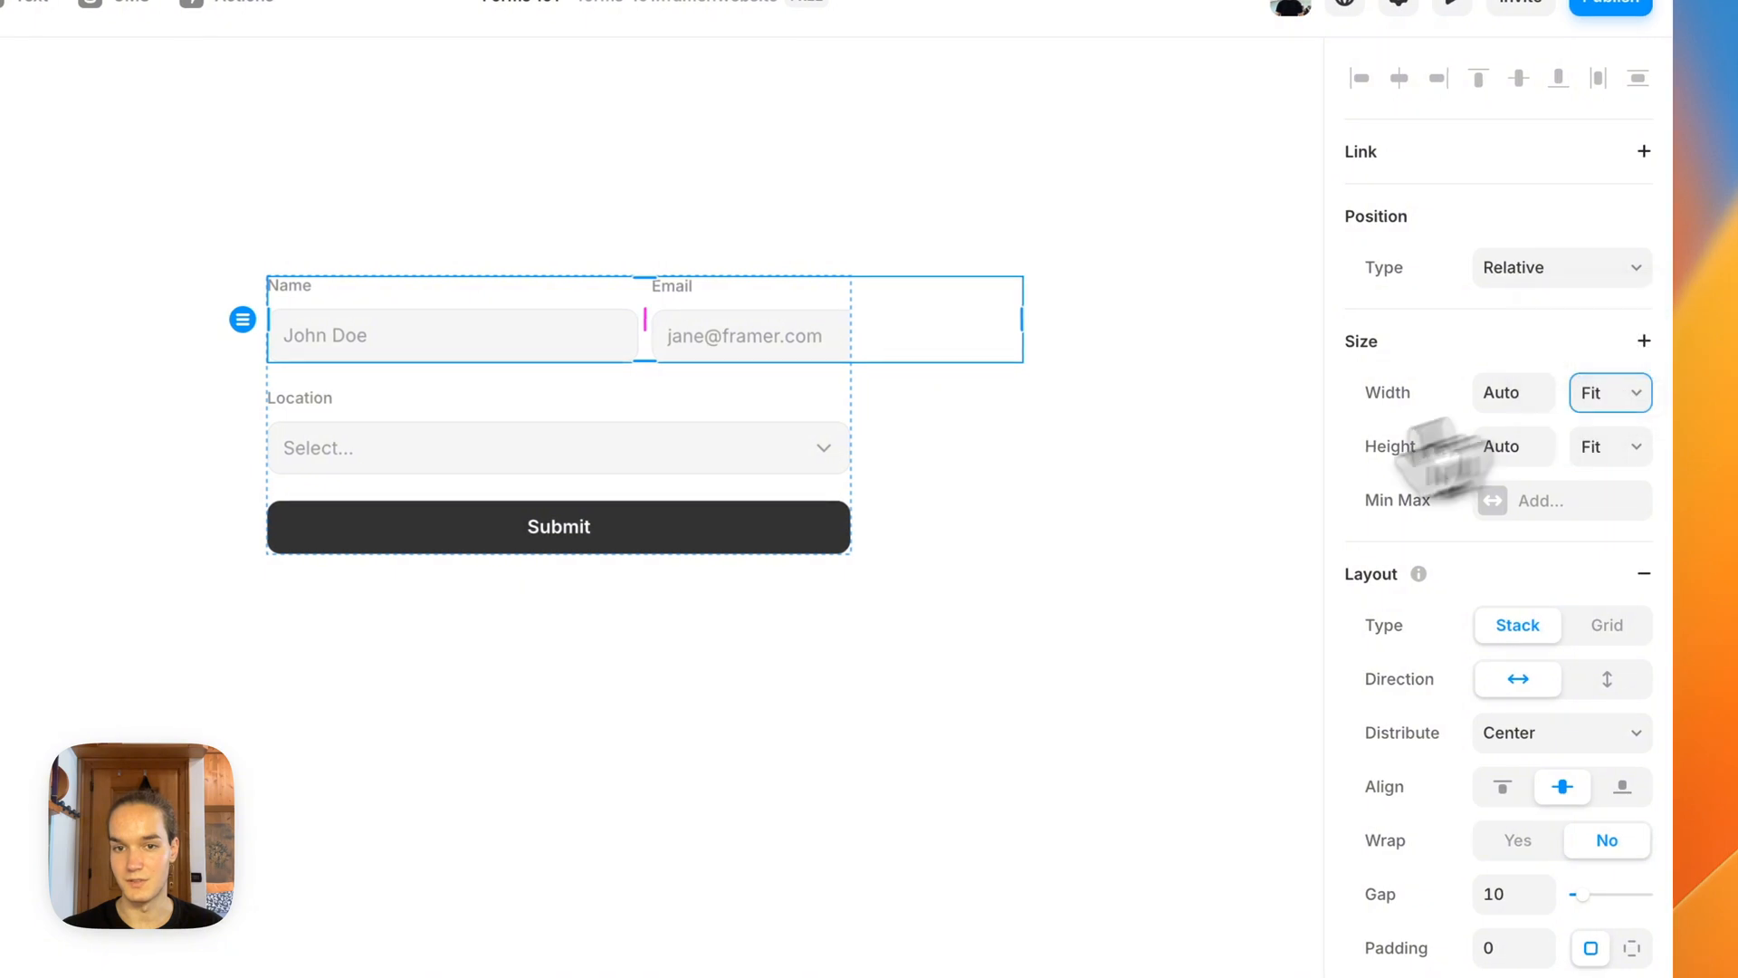
Step: Set the width of both the name and email labels to Fill so they share the row equally
click(243, 387)
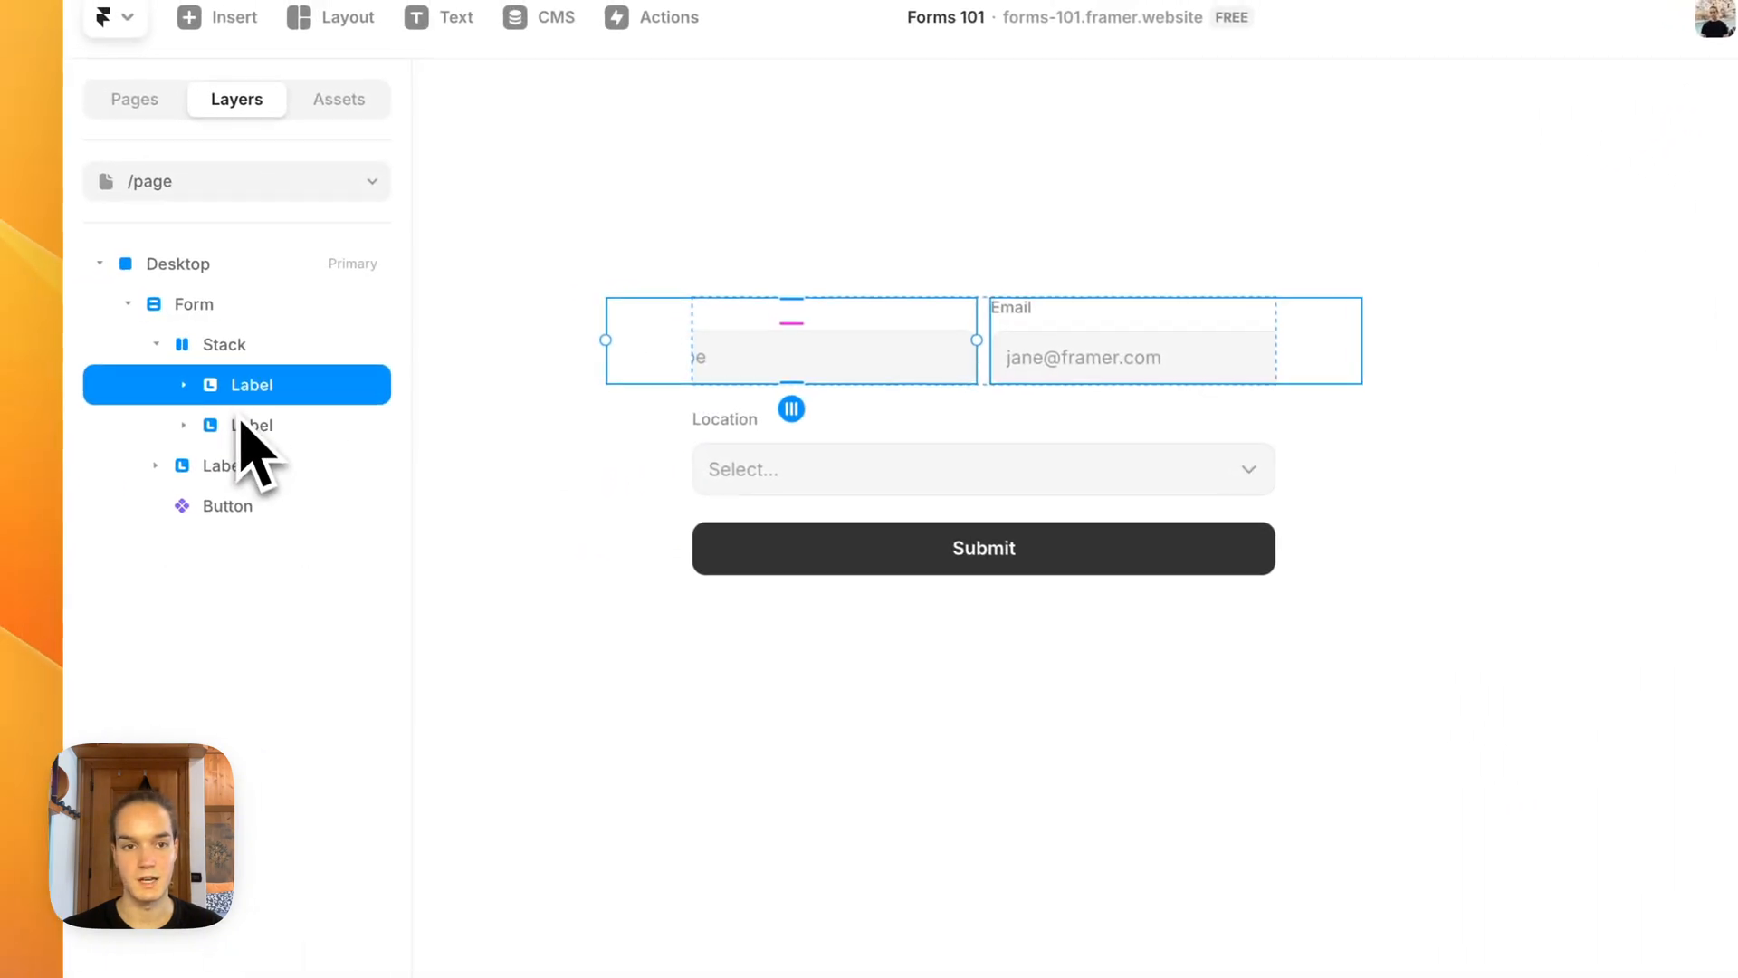
shift+click(242, 423)
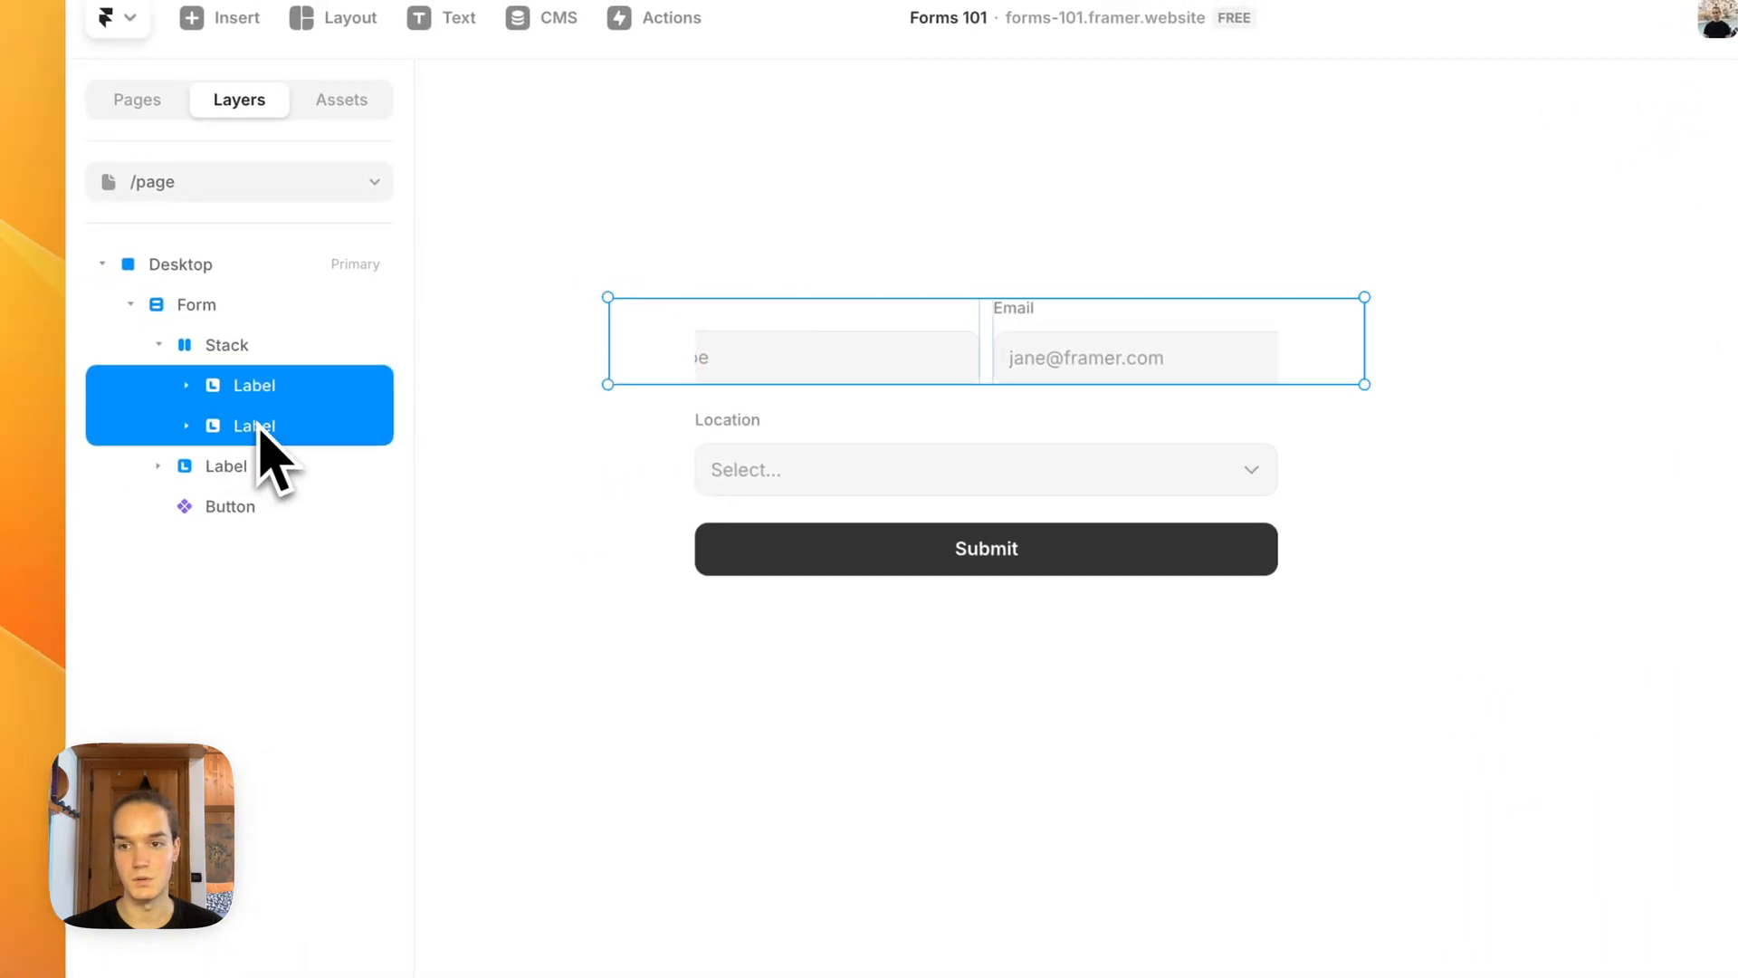
click(1611, 381)
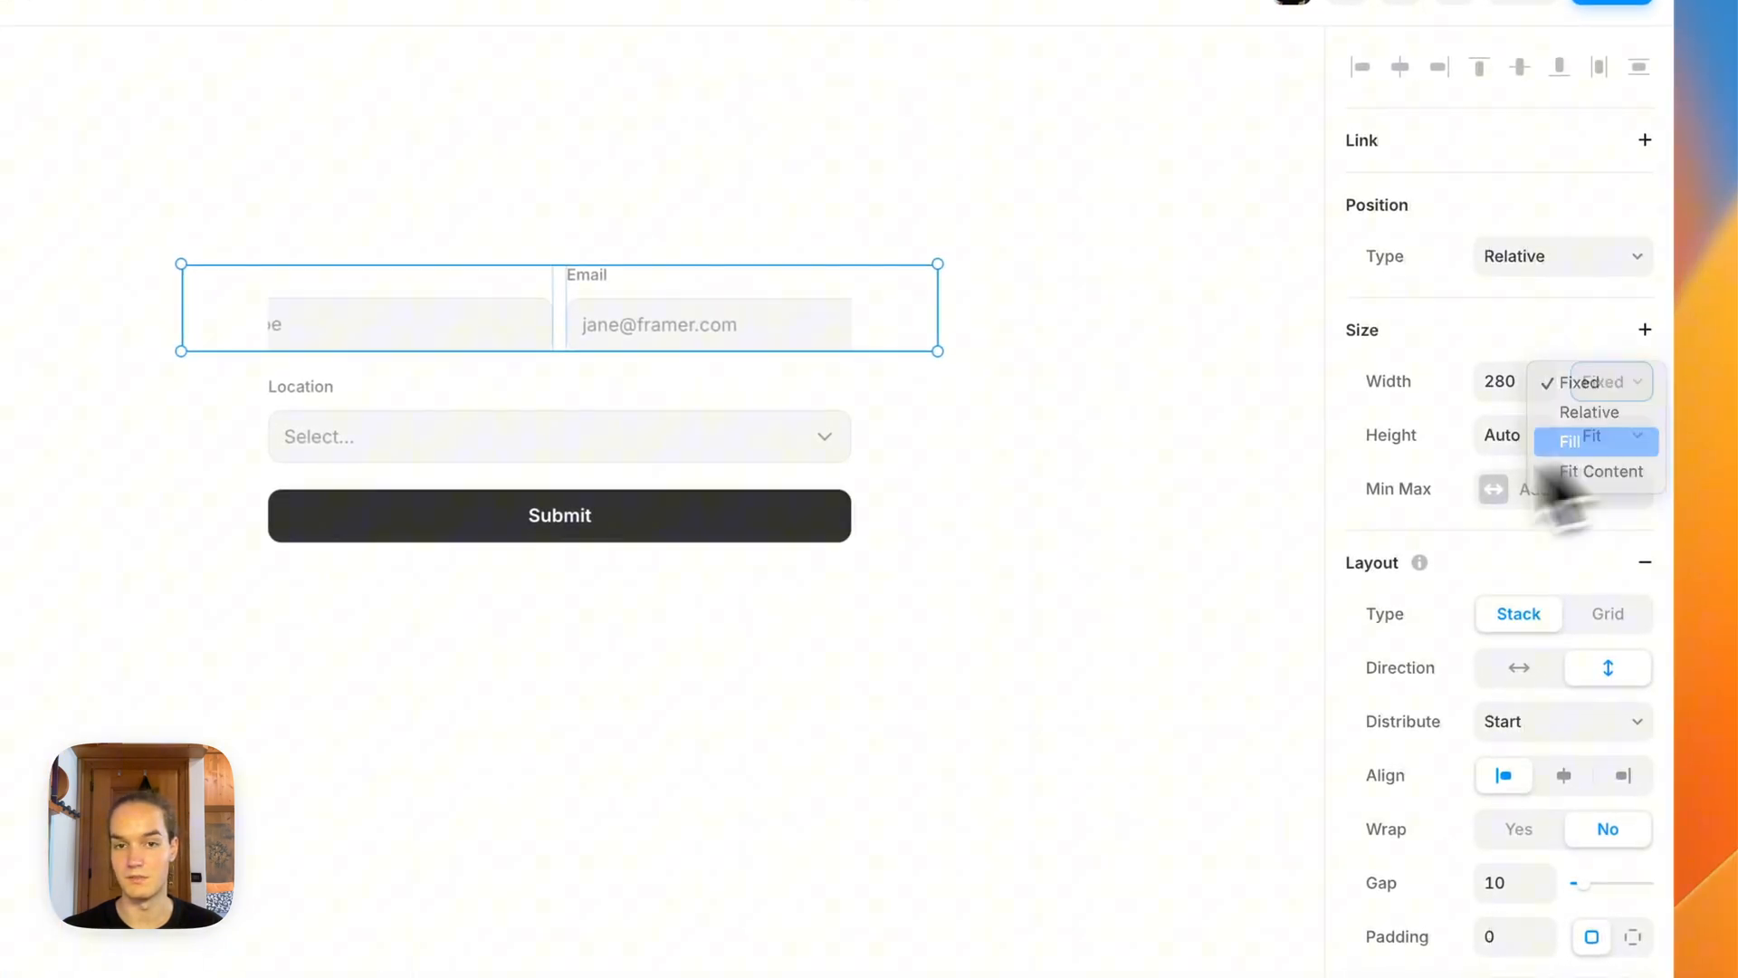
click(1573, 441)
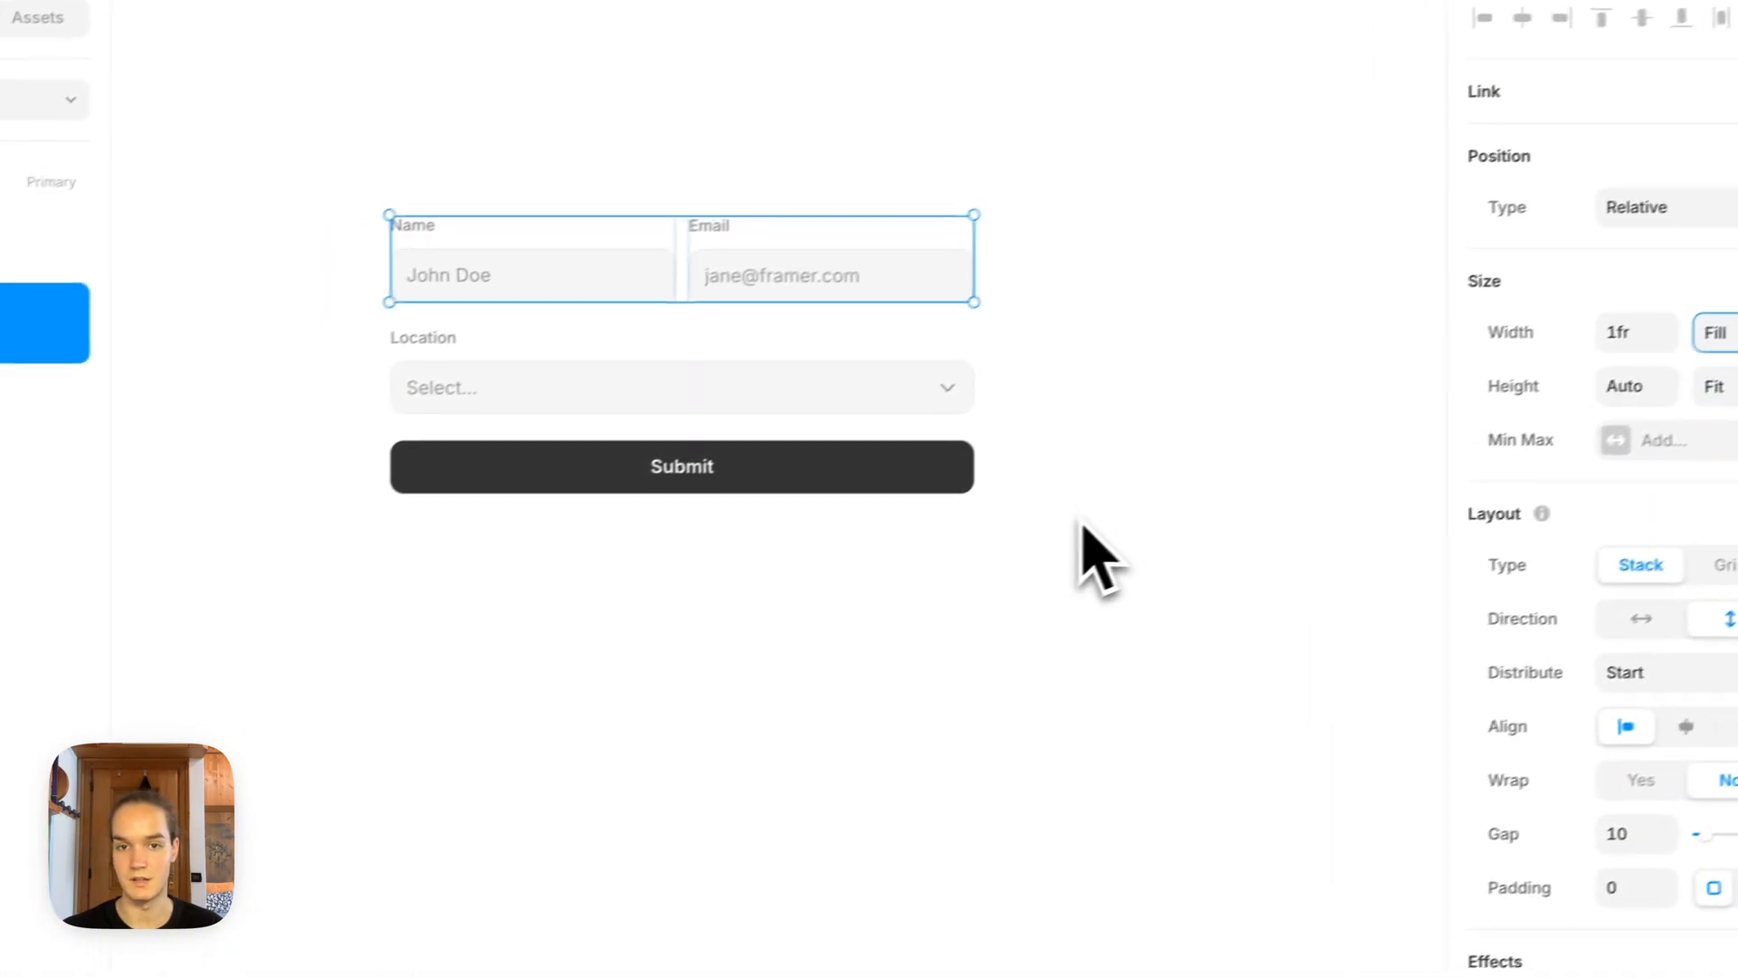
click(1095, 555)
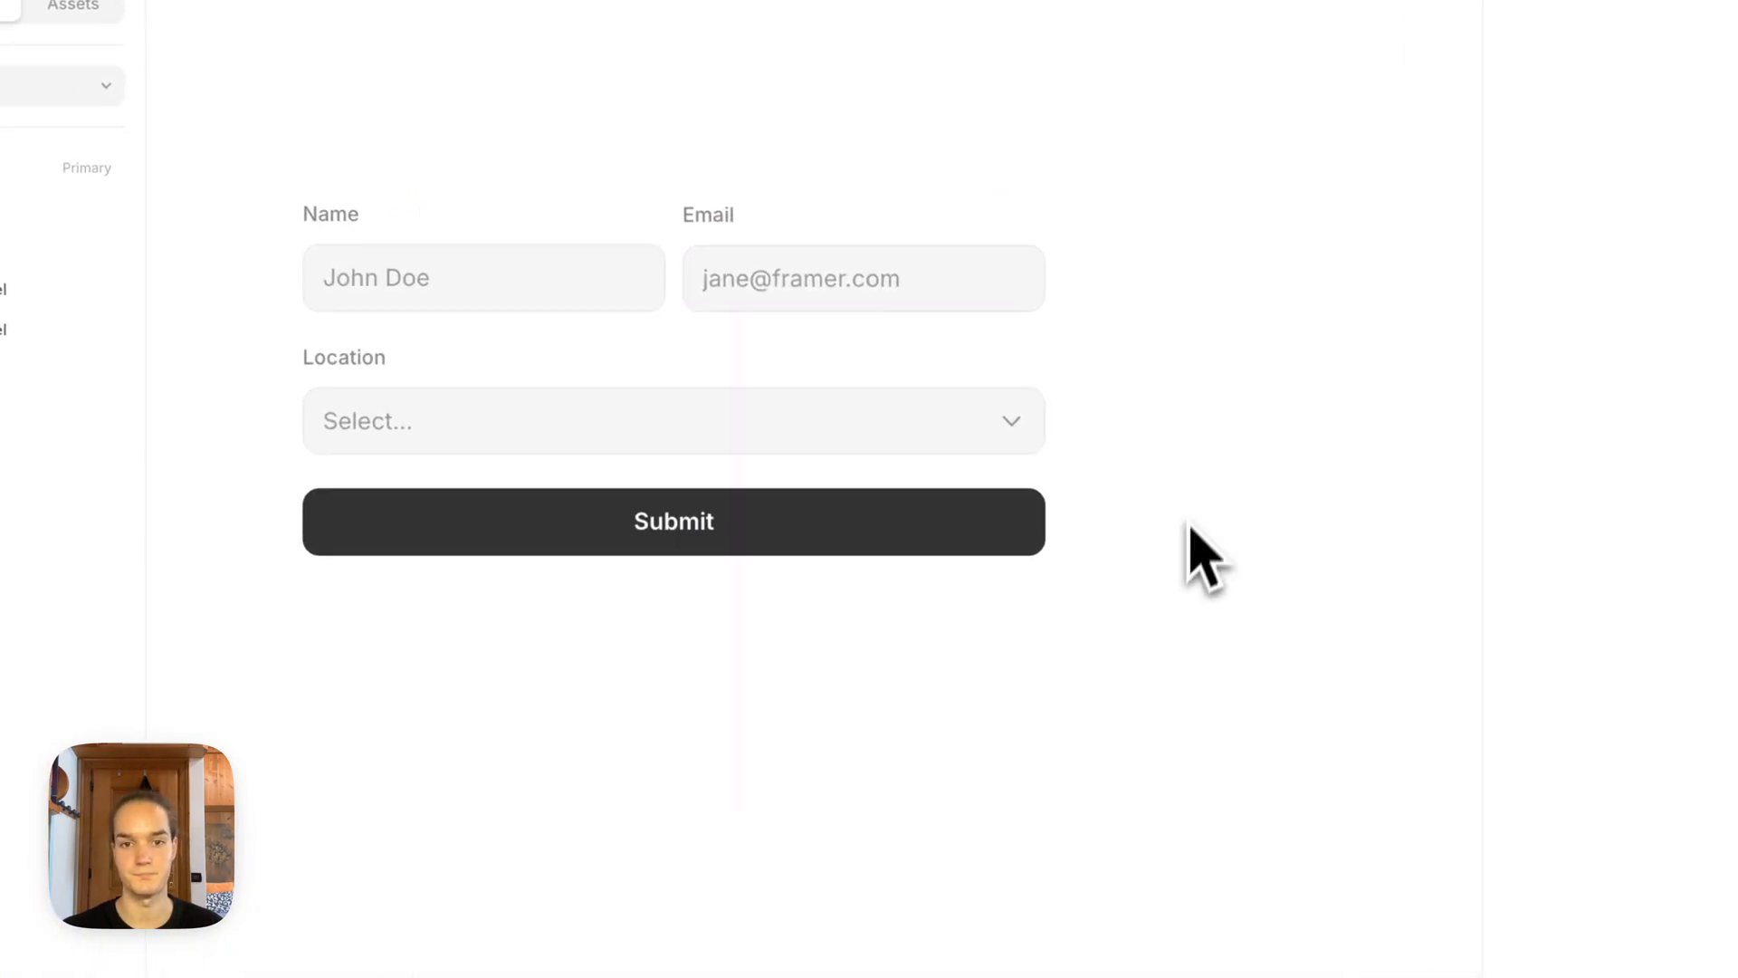
scroll(1190, 525, up, 1)
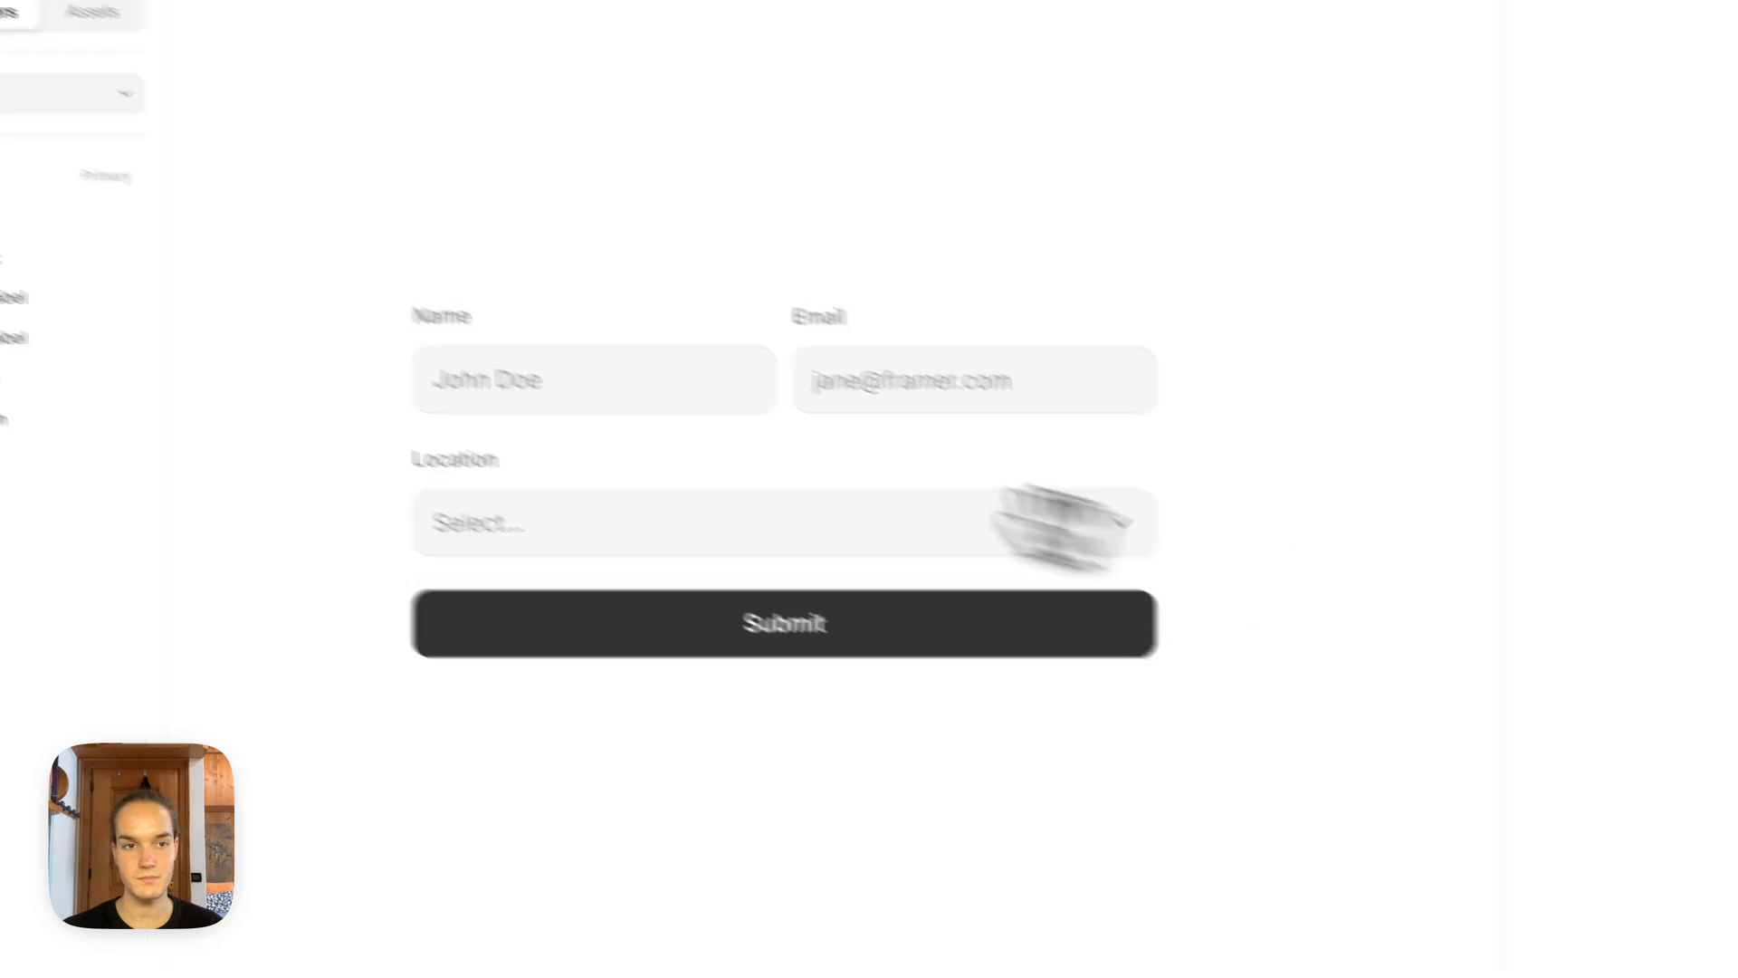
Step: Switch to the Home page containing the contact form with the message field
click(214, 187)
click(198, 279)
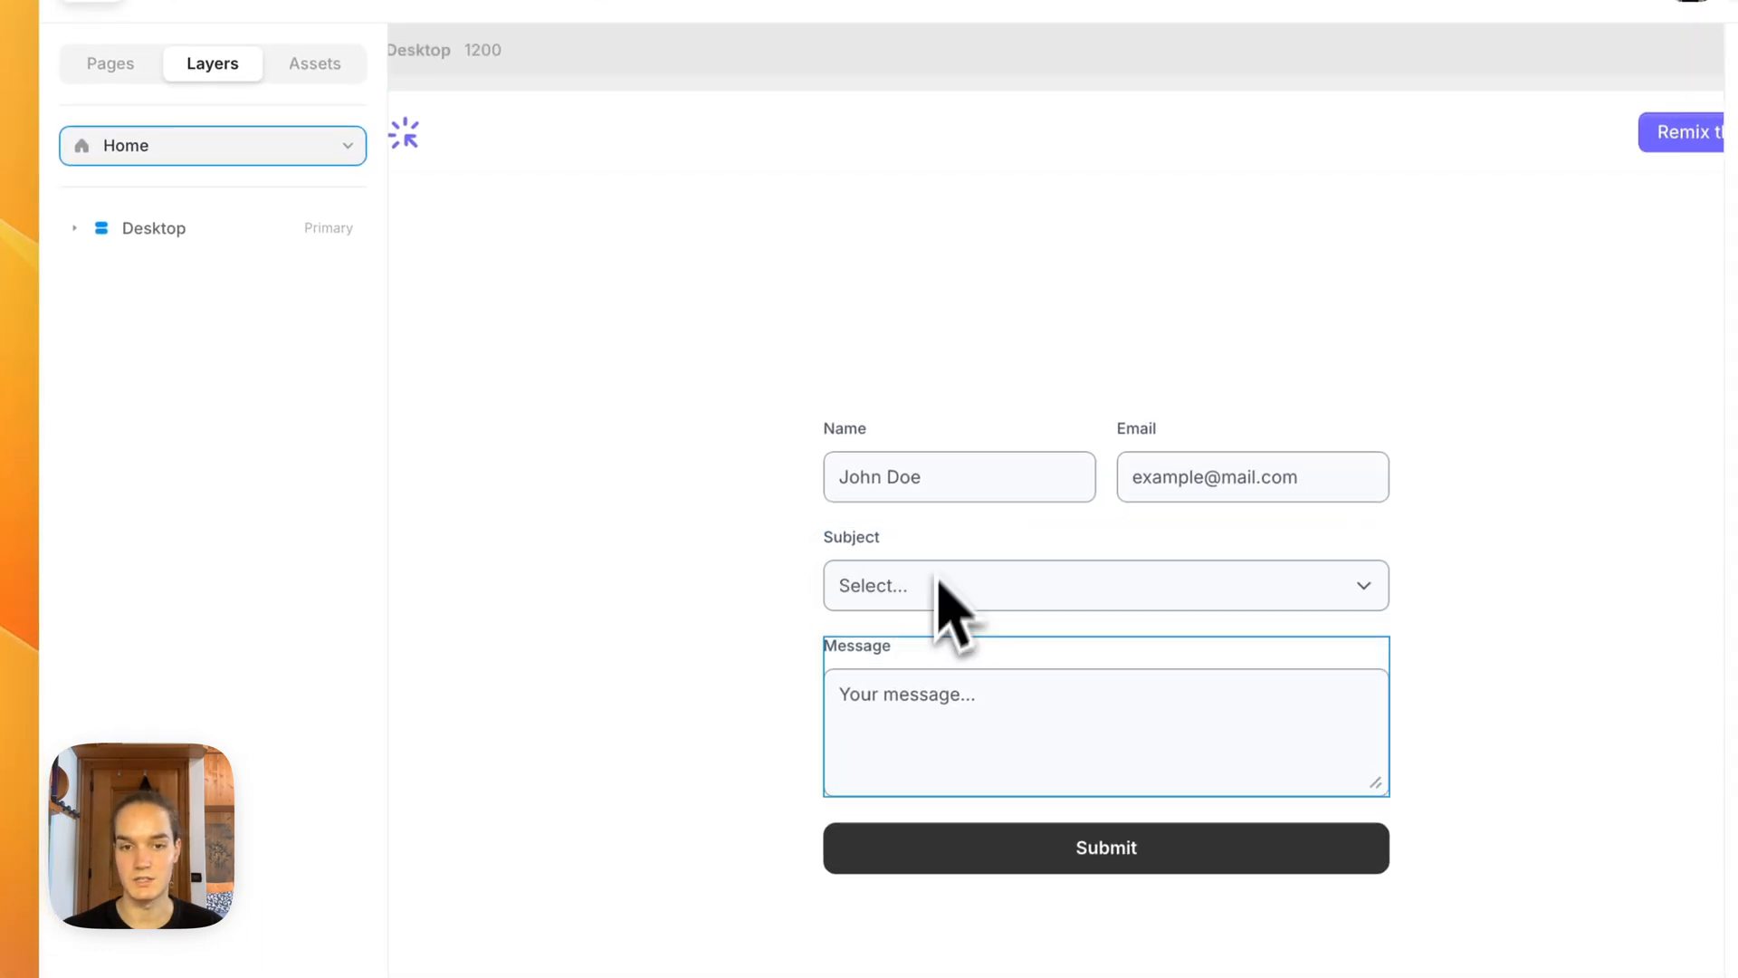
Step: Switch back to the /page page and change the Location label's text to Subject
click(124, 146)
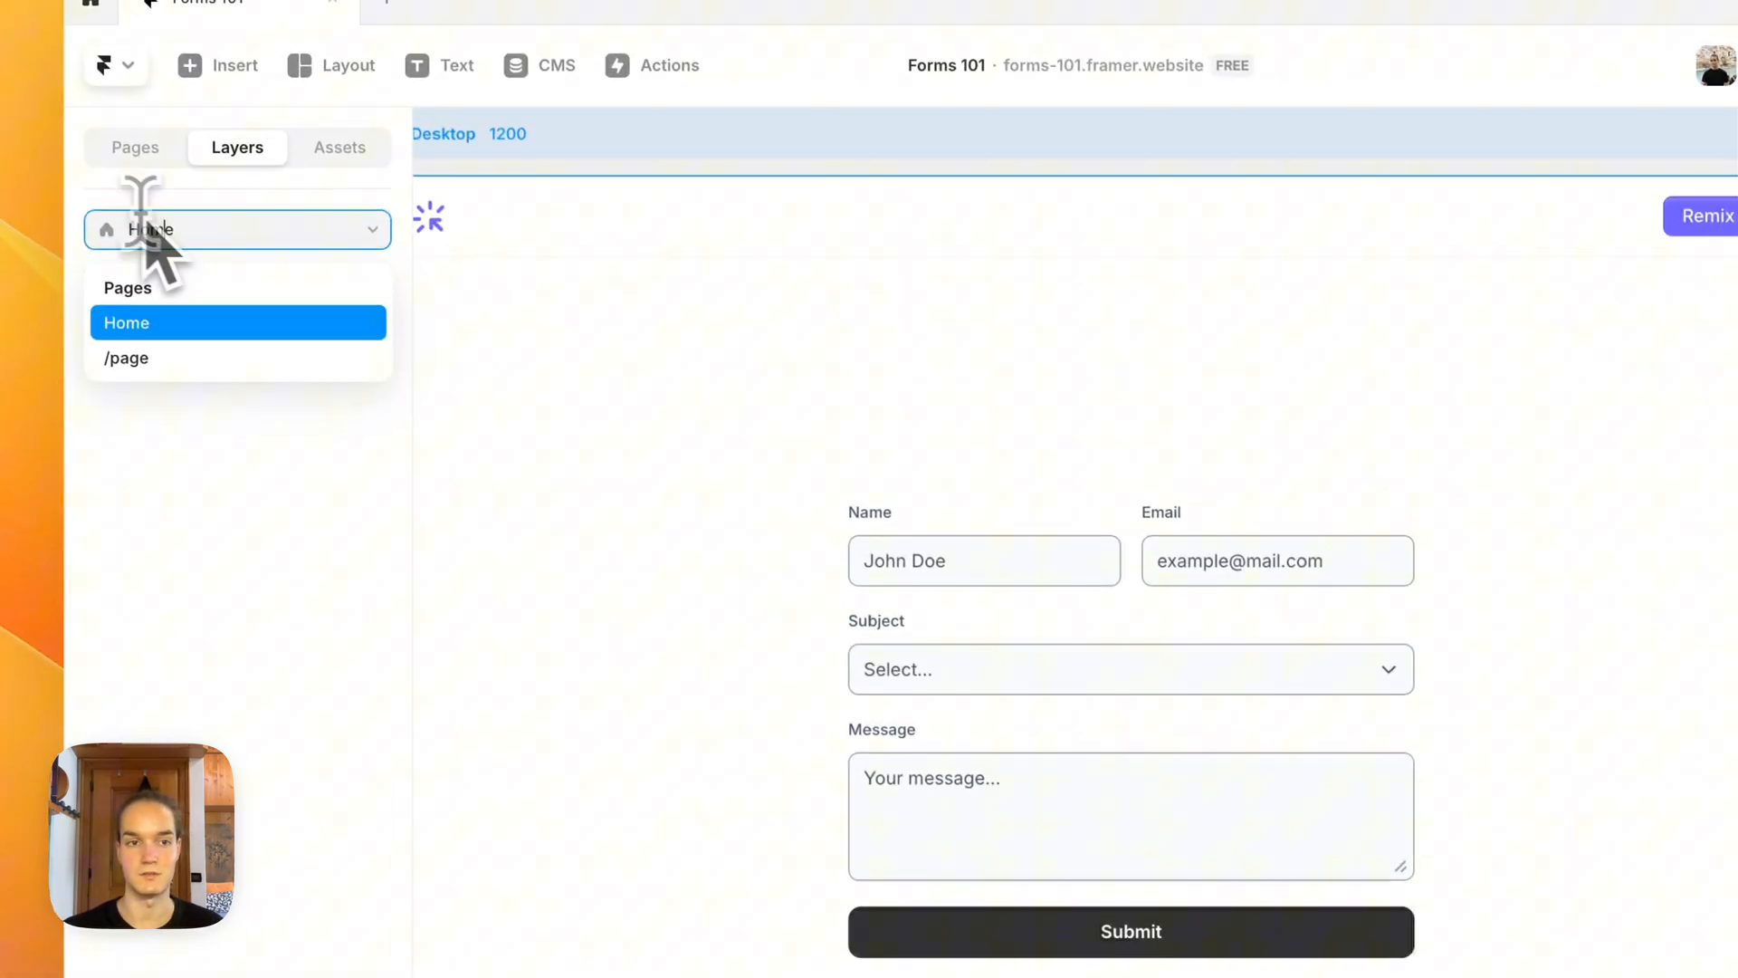
click(131, 357)
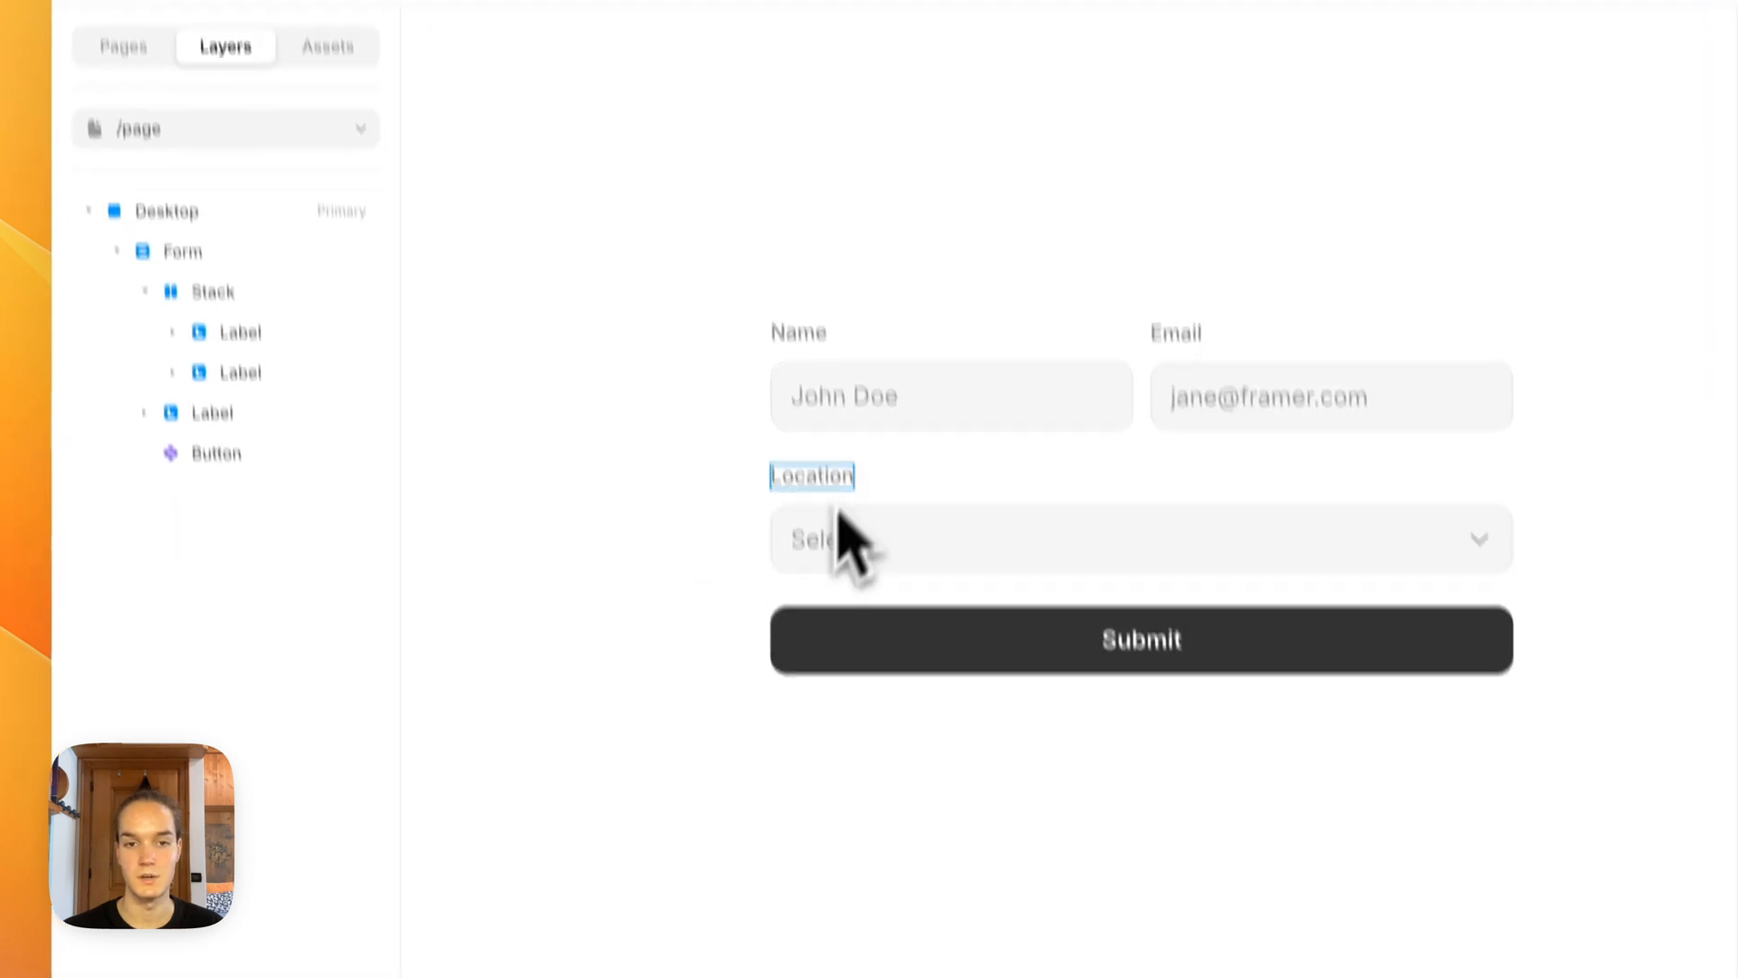
double_click(837, 503)
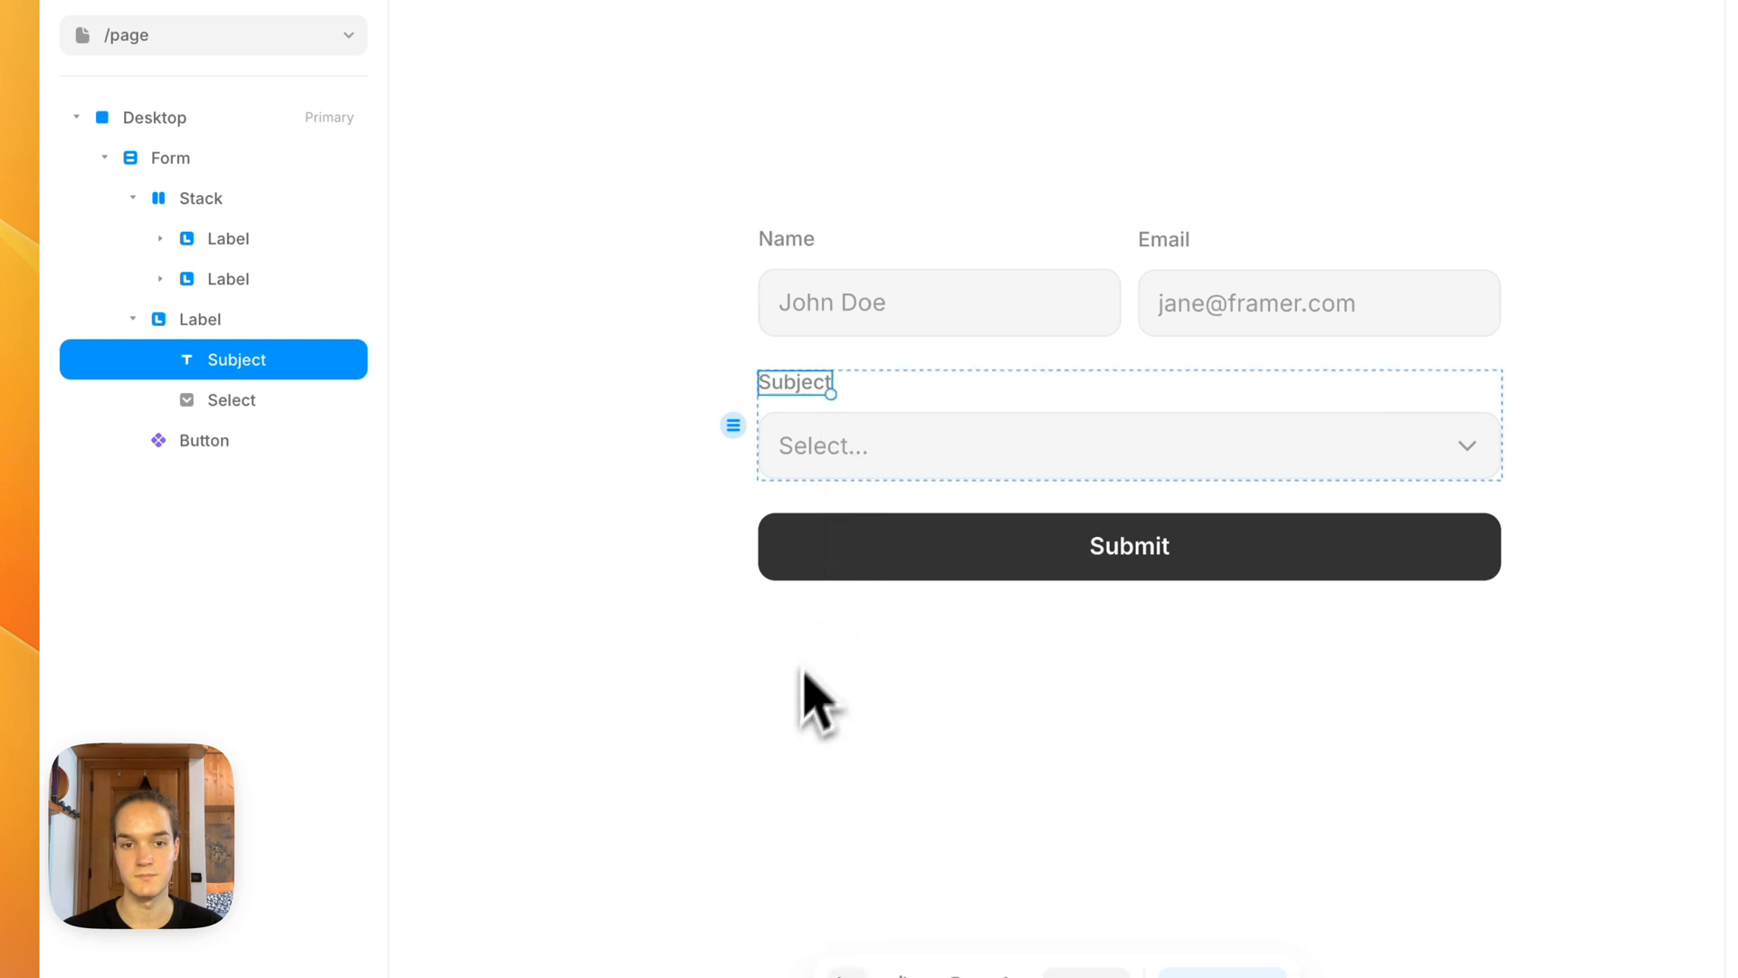
drag(944, 707, 842, 594)
click(845, 605)
scroll(845, 604, down, 2)
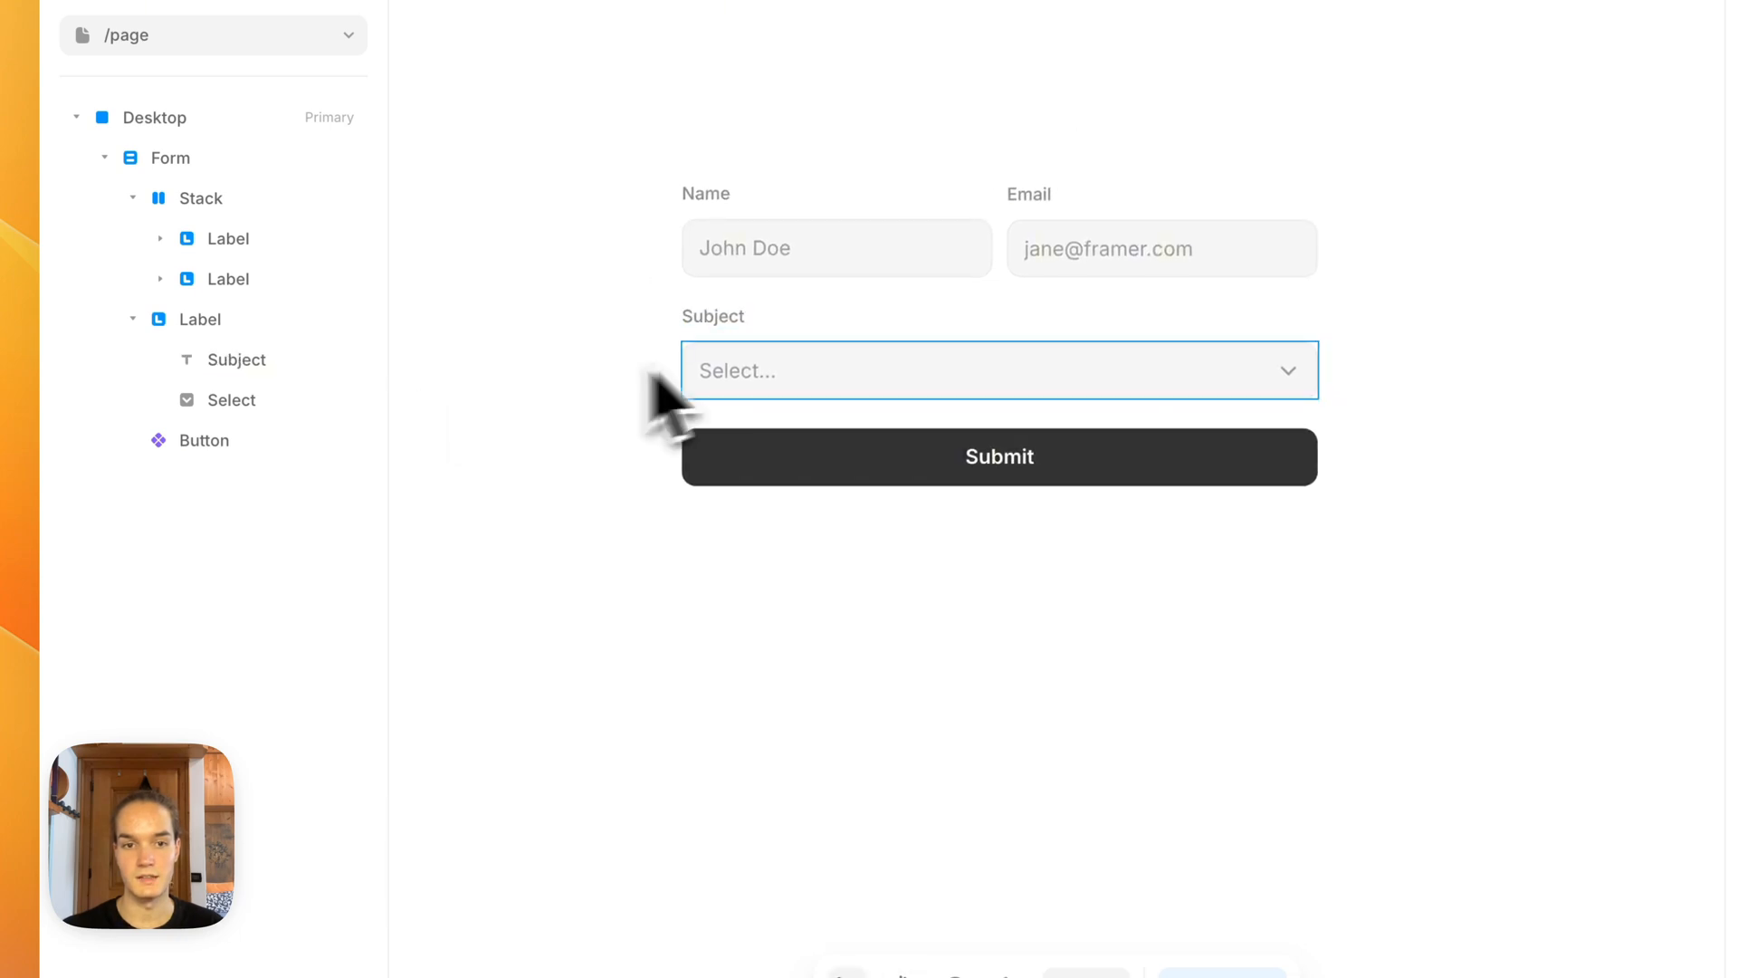
Step: Collapse the subject label and the name-and-email stack in the layer tree
click(133, 319)
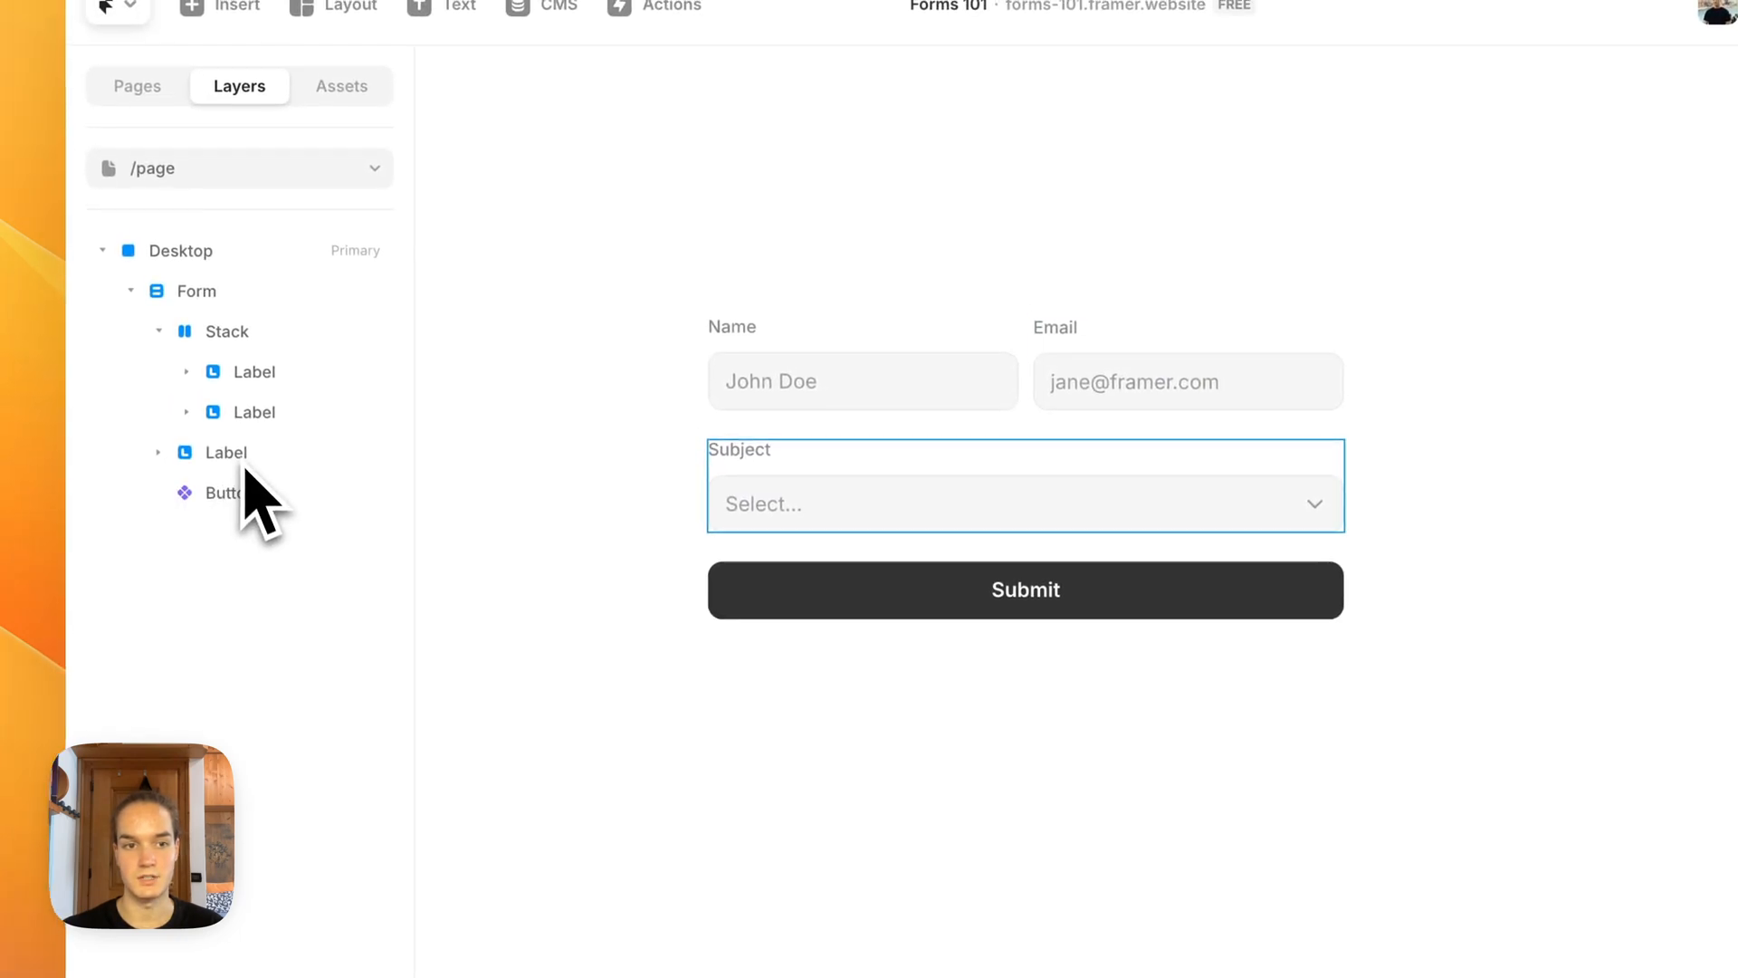
click(158, 332)
click(158, 372)
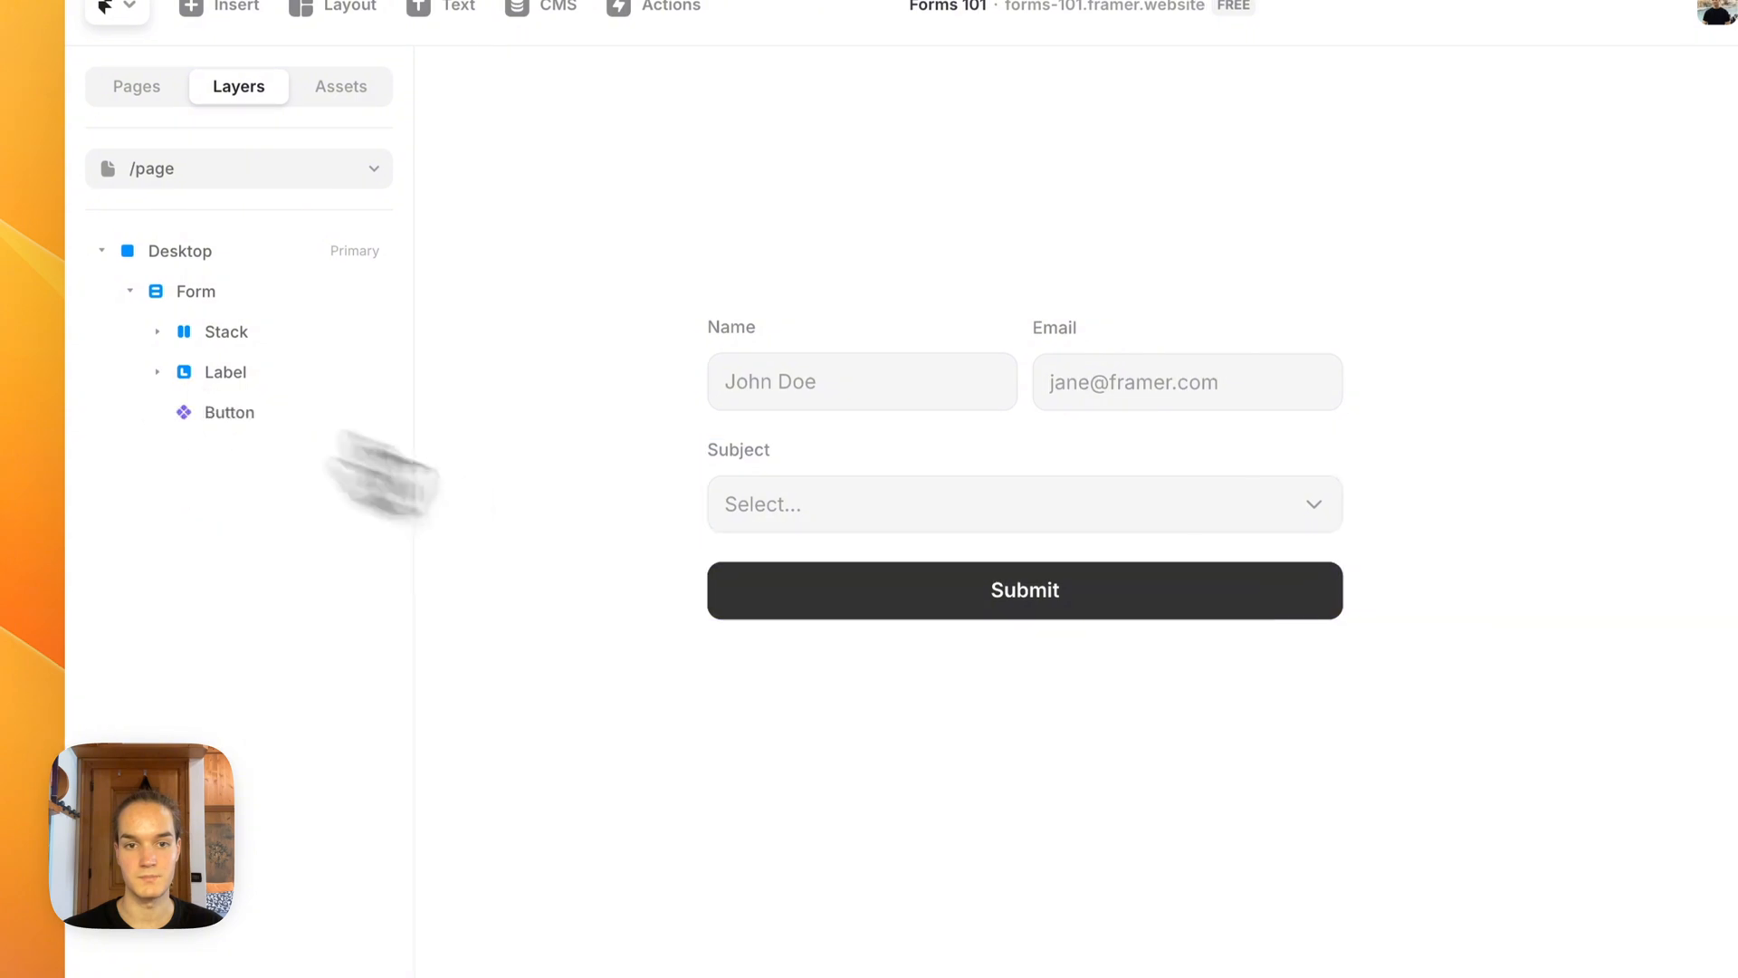
Step: Add another text field to the form and change its label text to Message
click(234, 312)
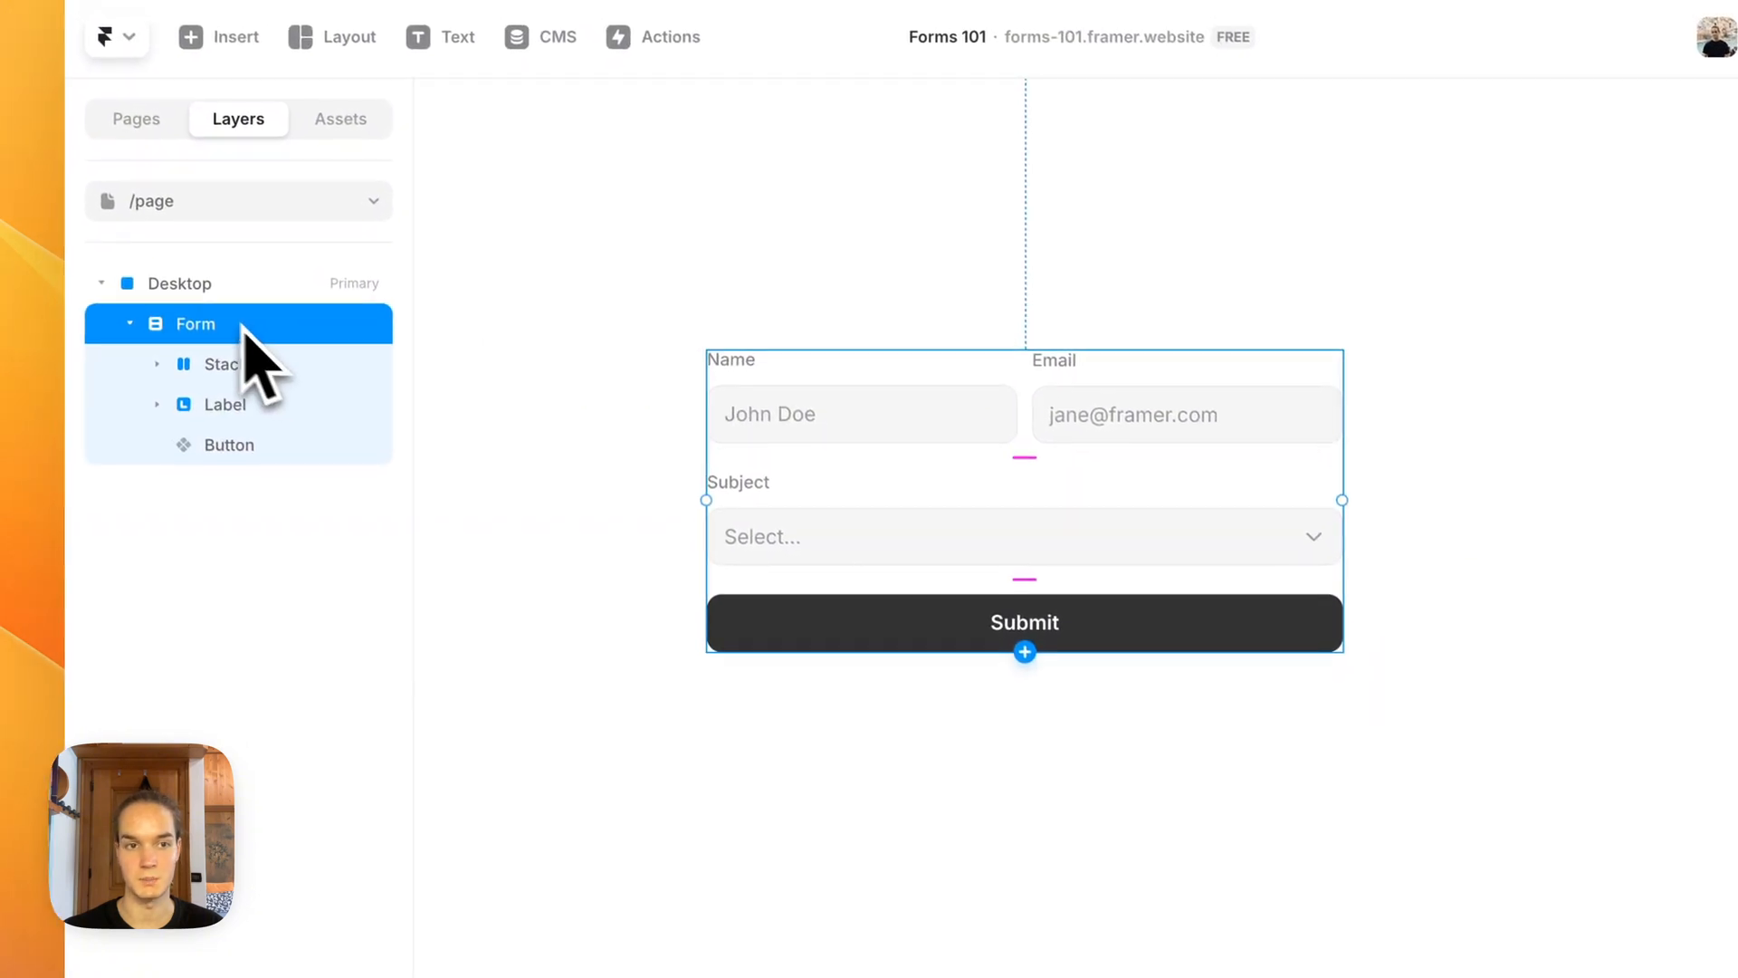
click(1014, 638)
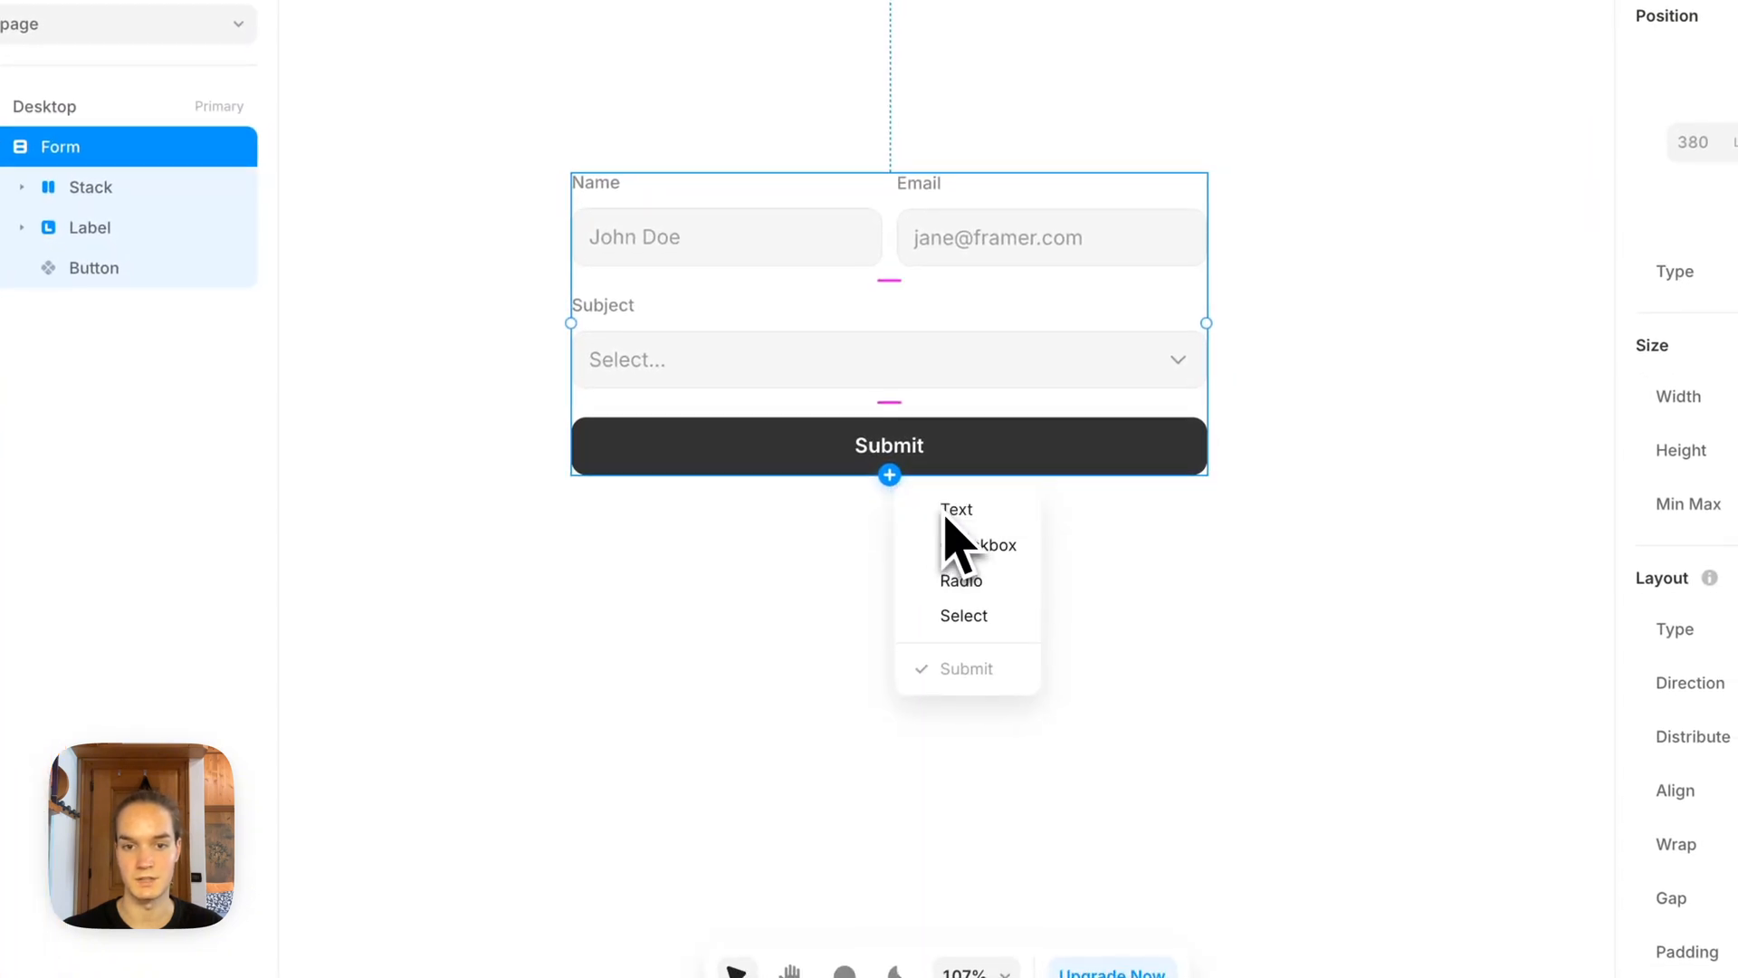
click(952, 514)
double_click(593, 429)
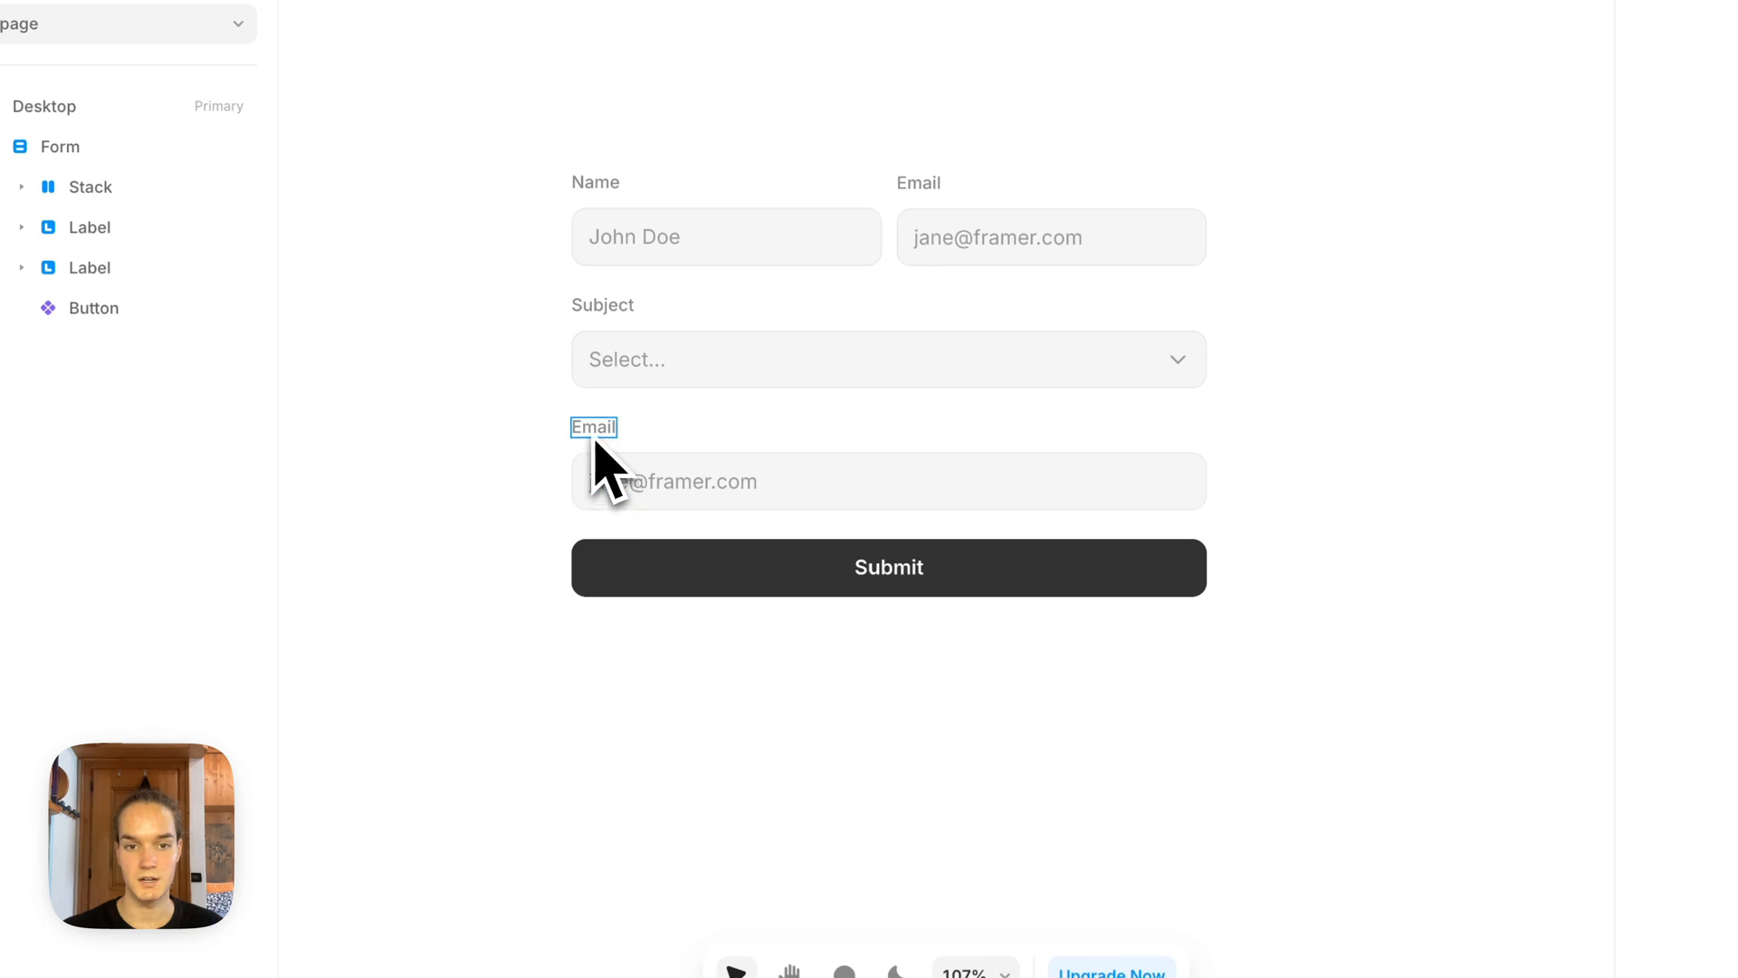
text(Message)
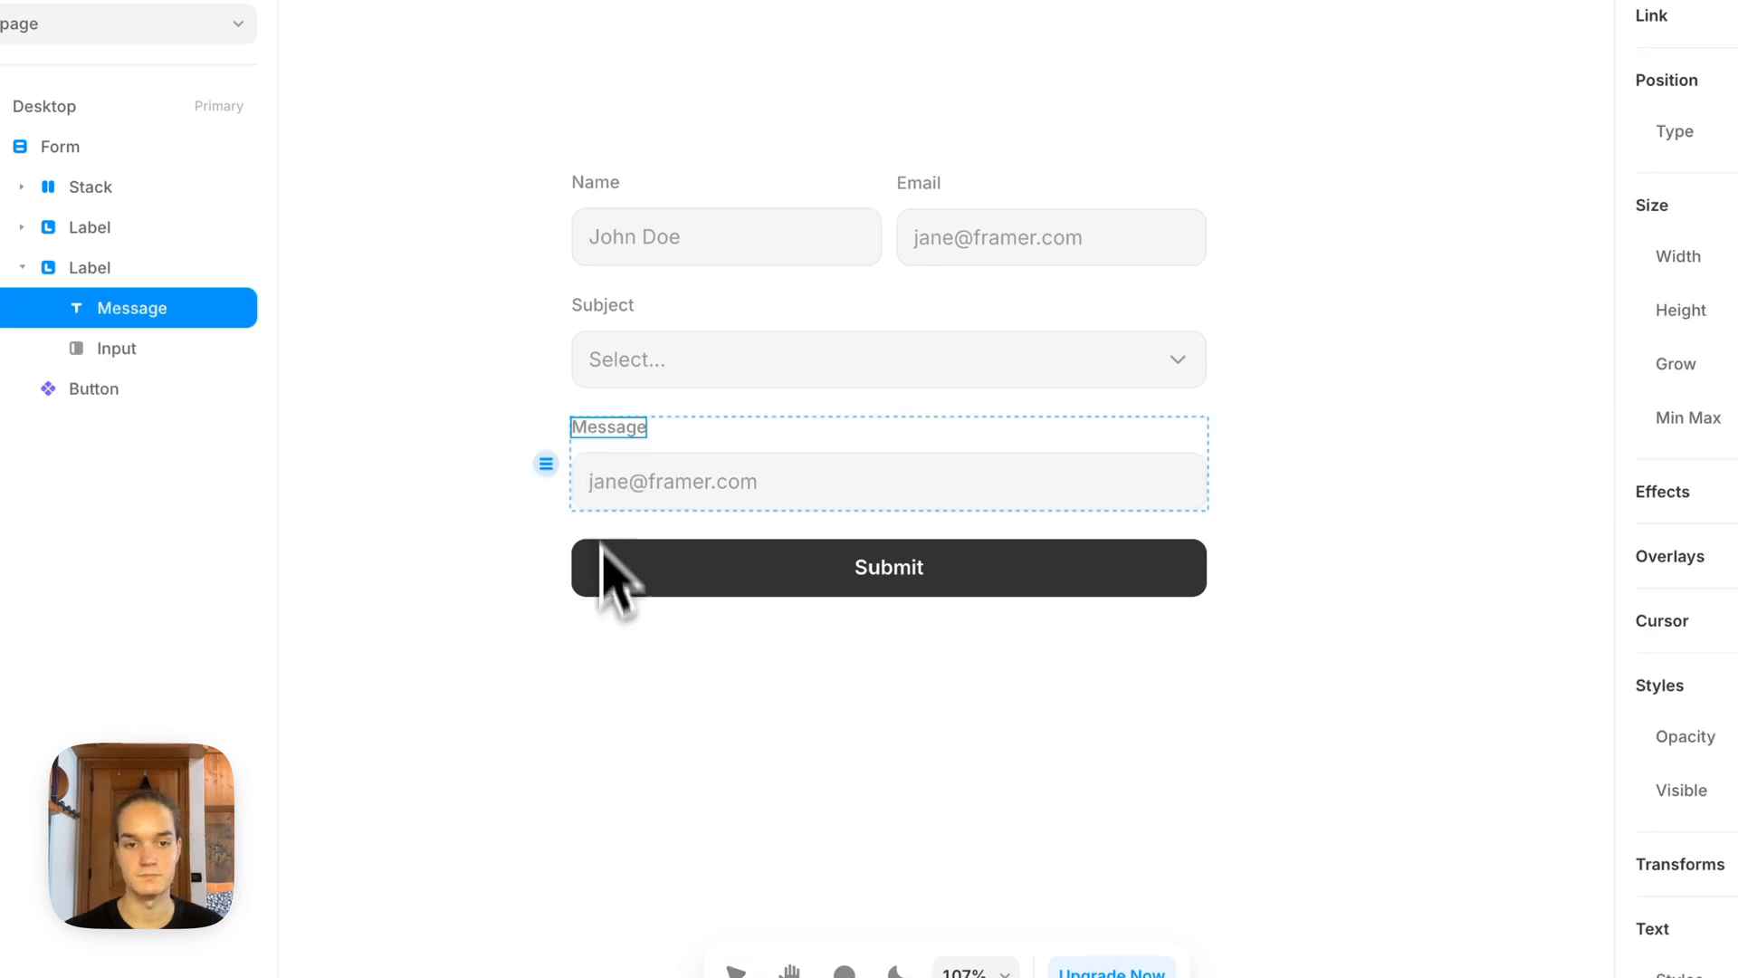
click(601, 679)
Step: Change the Message input's type to a multi-line text area
click(640, 493)
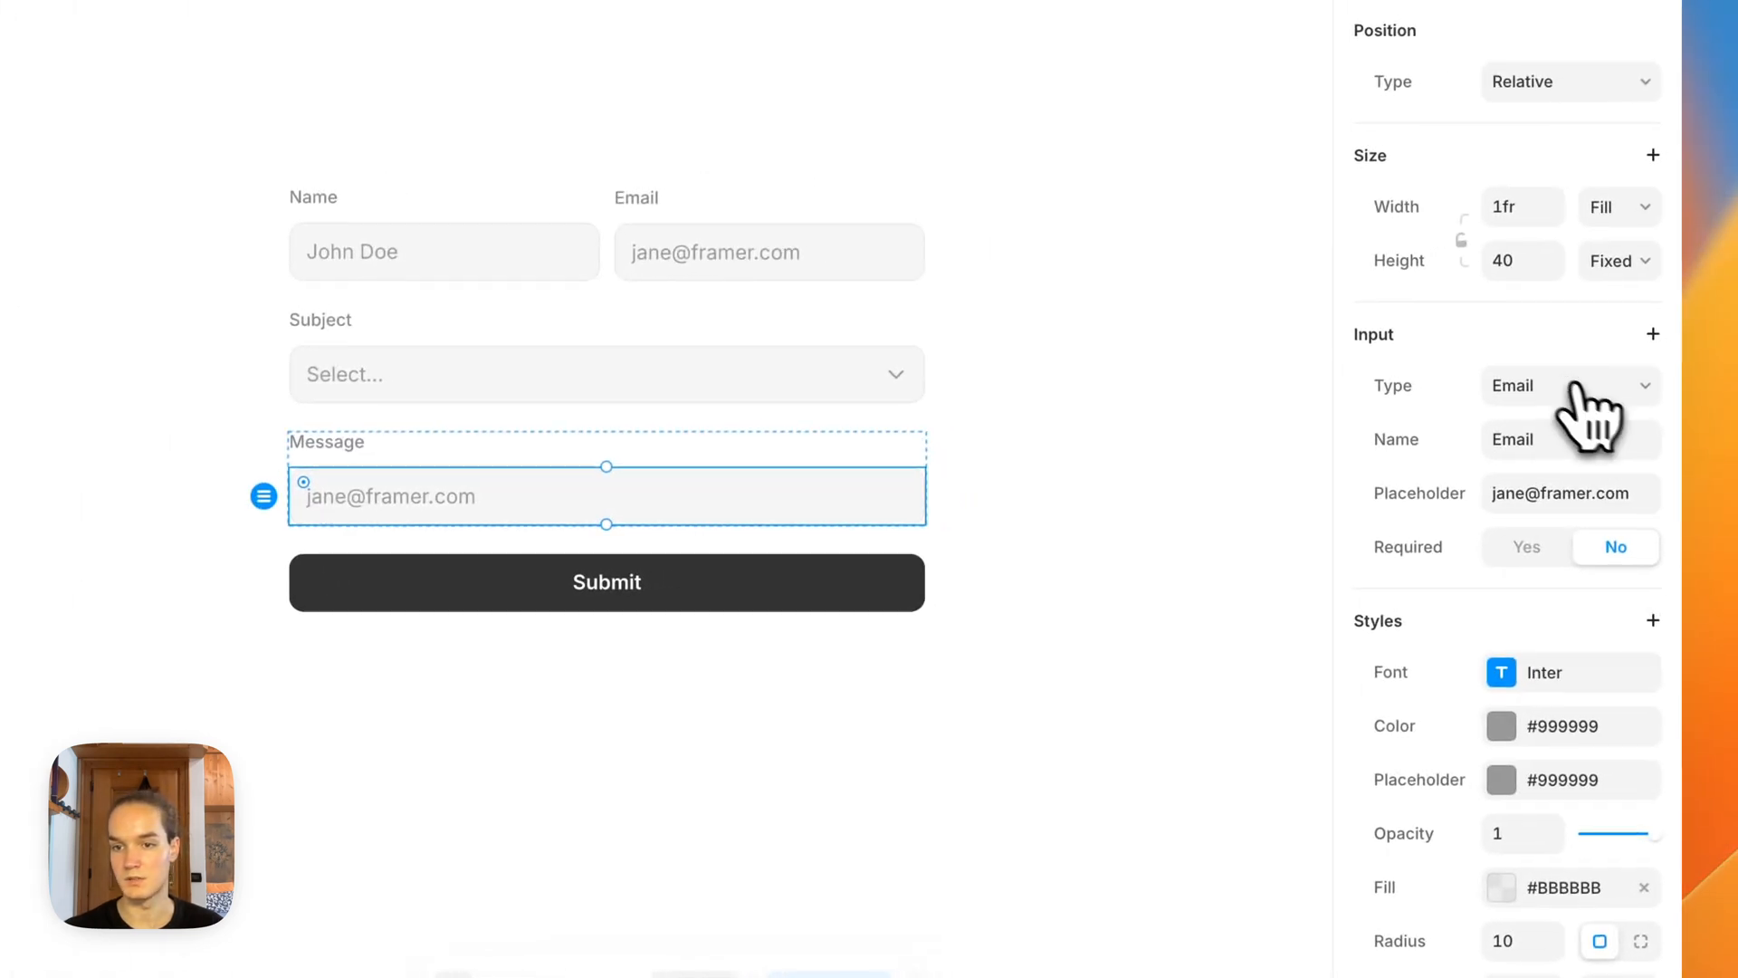
click(1593, 373)
click(1528, 356)
click(1092, 691)
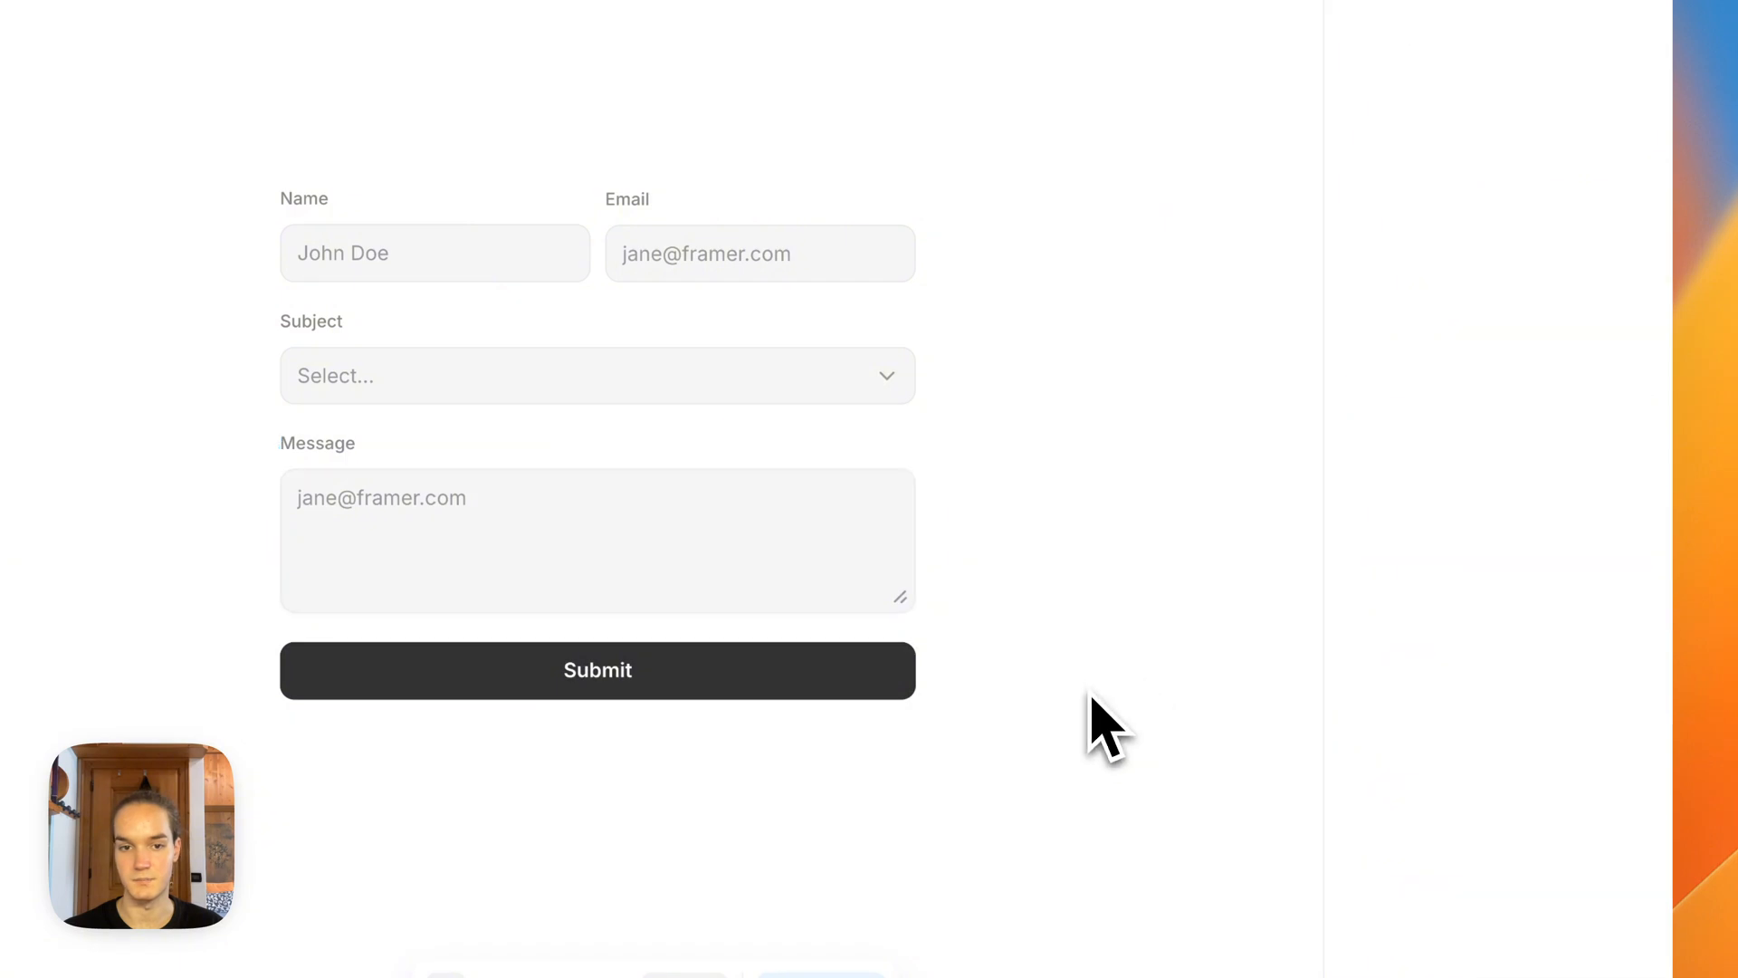
drag(1025, 566, 1089, 650)
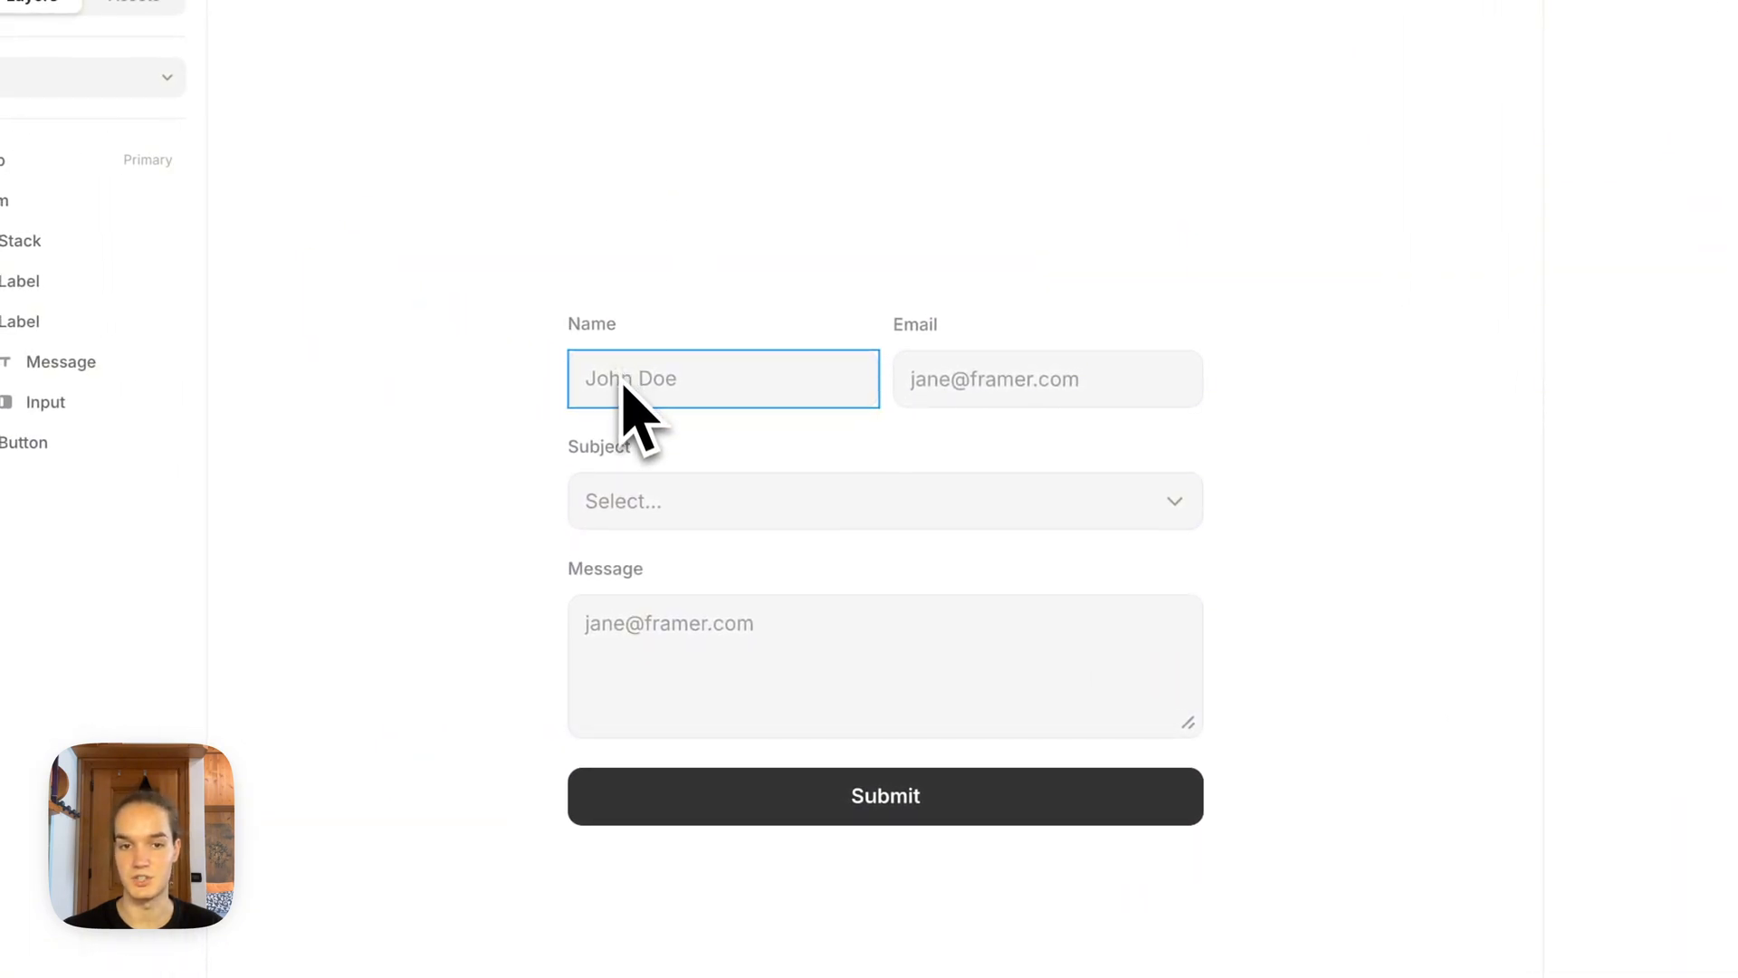
Step: Apply the Text Color style to the Name input's text
click(654, 398)
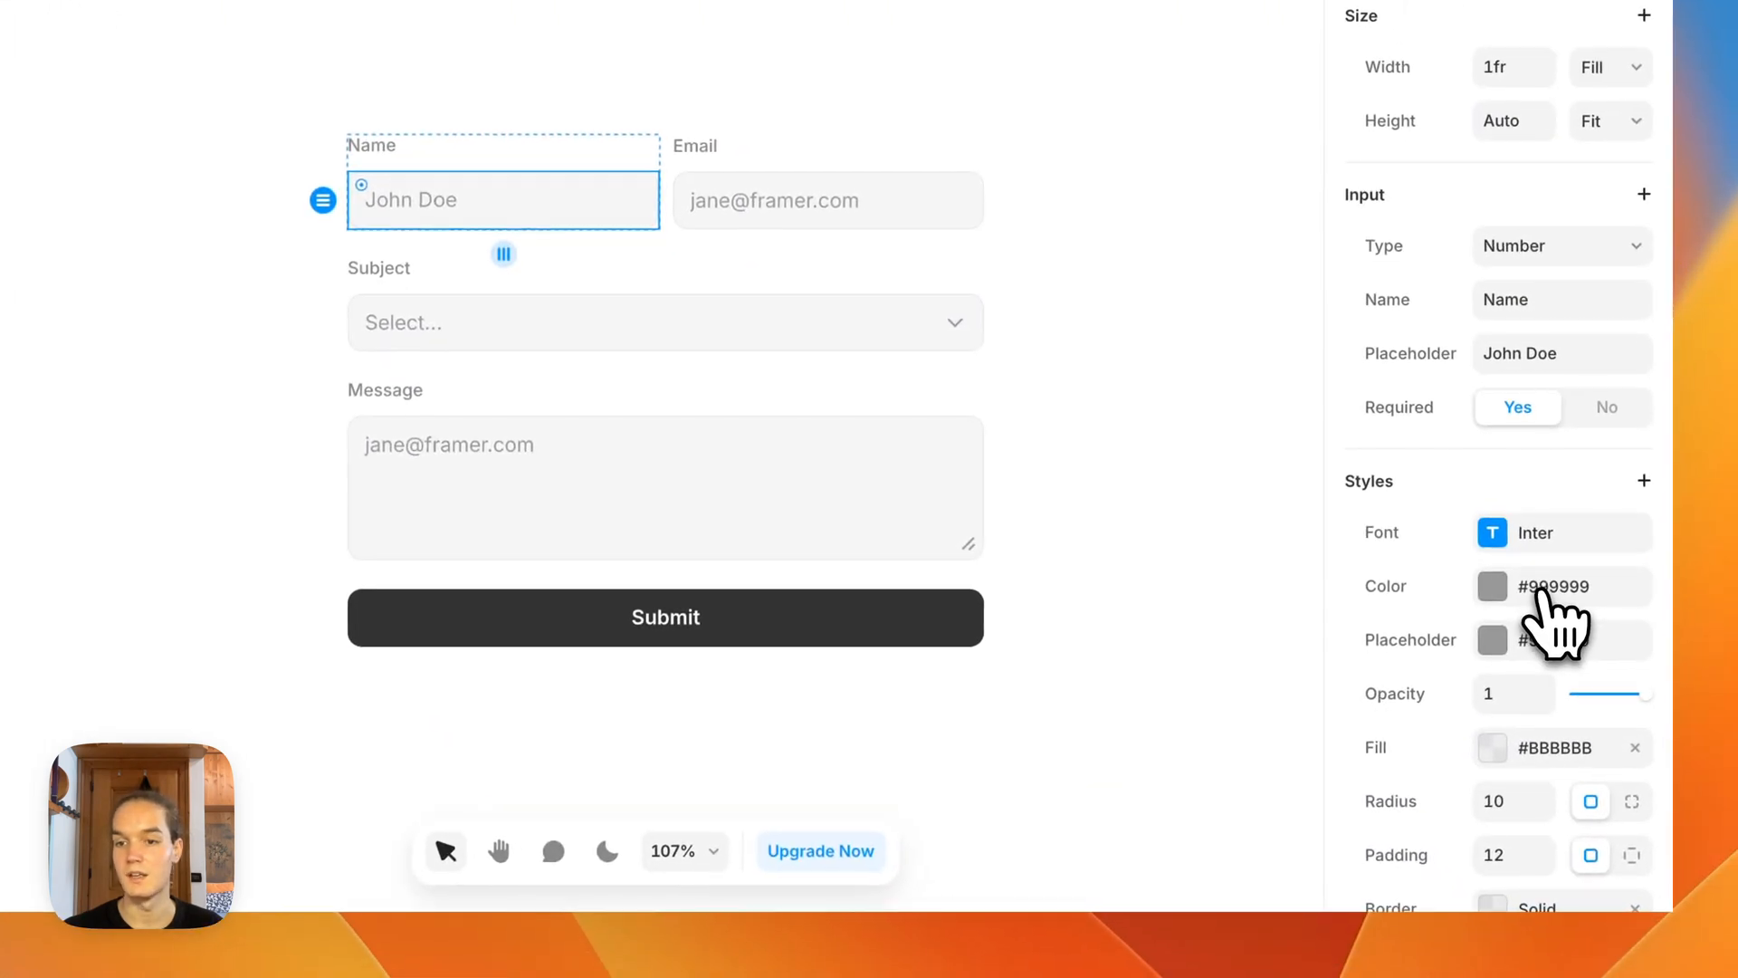
click(1539, 591)
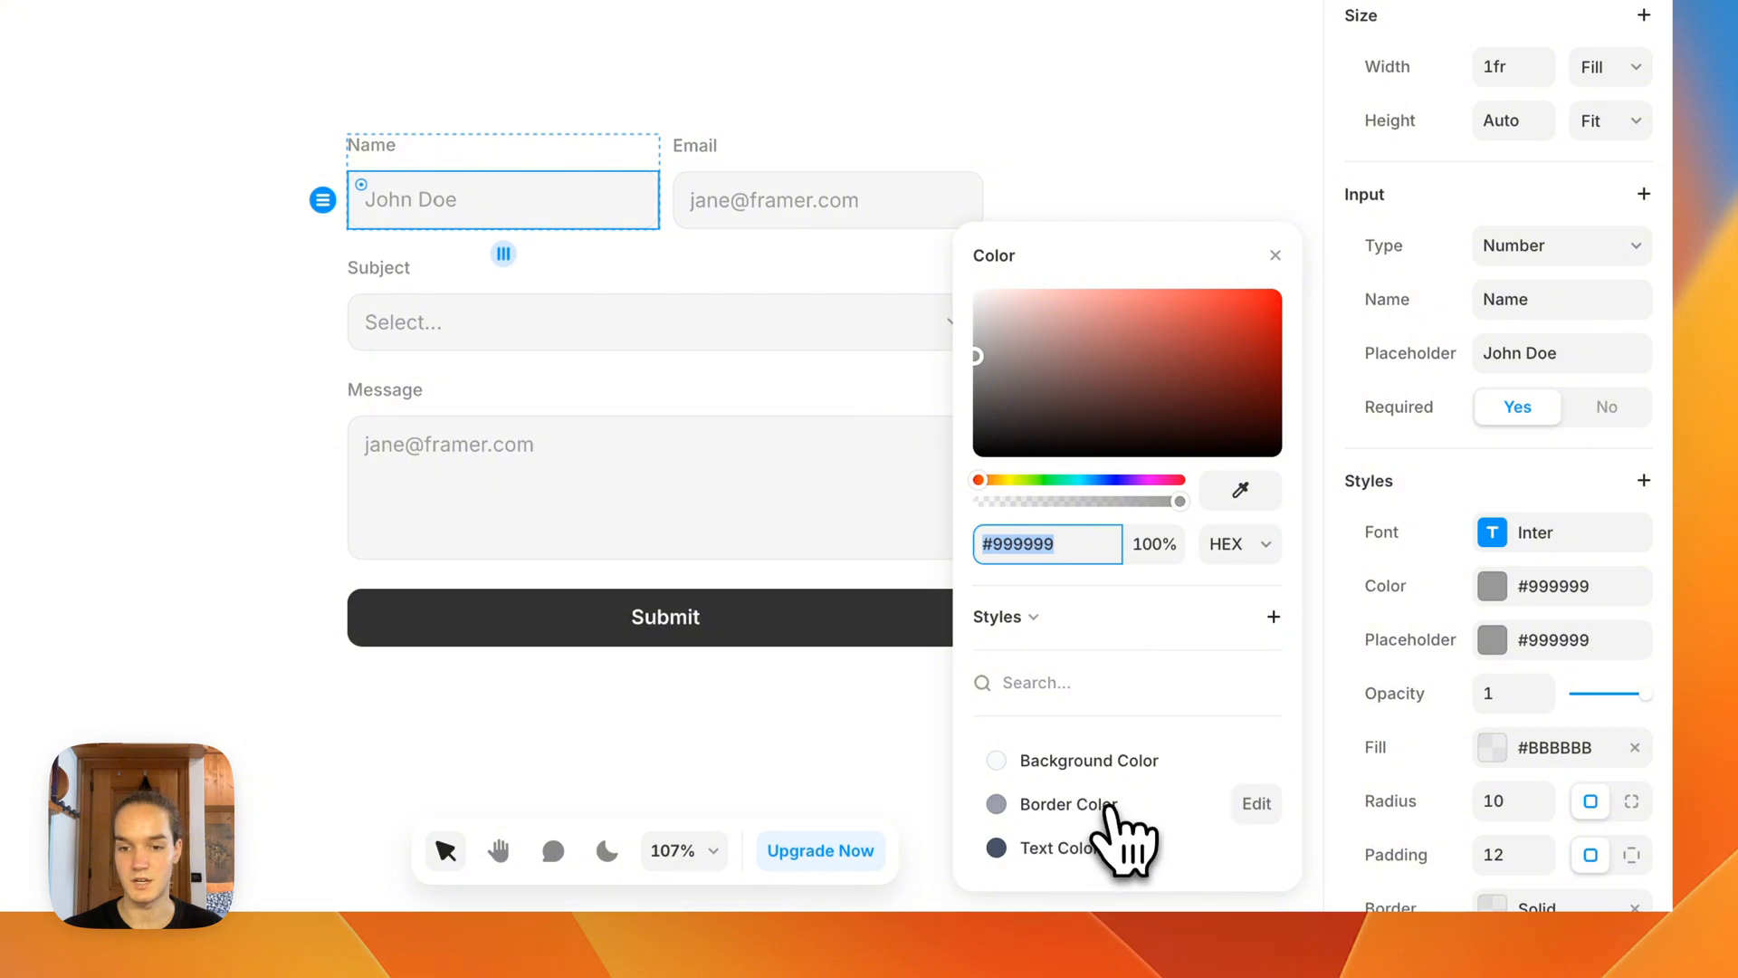
click(1111, 849)
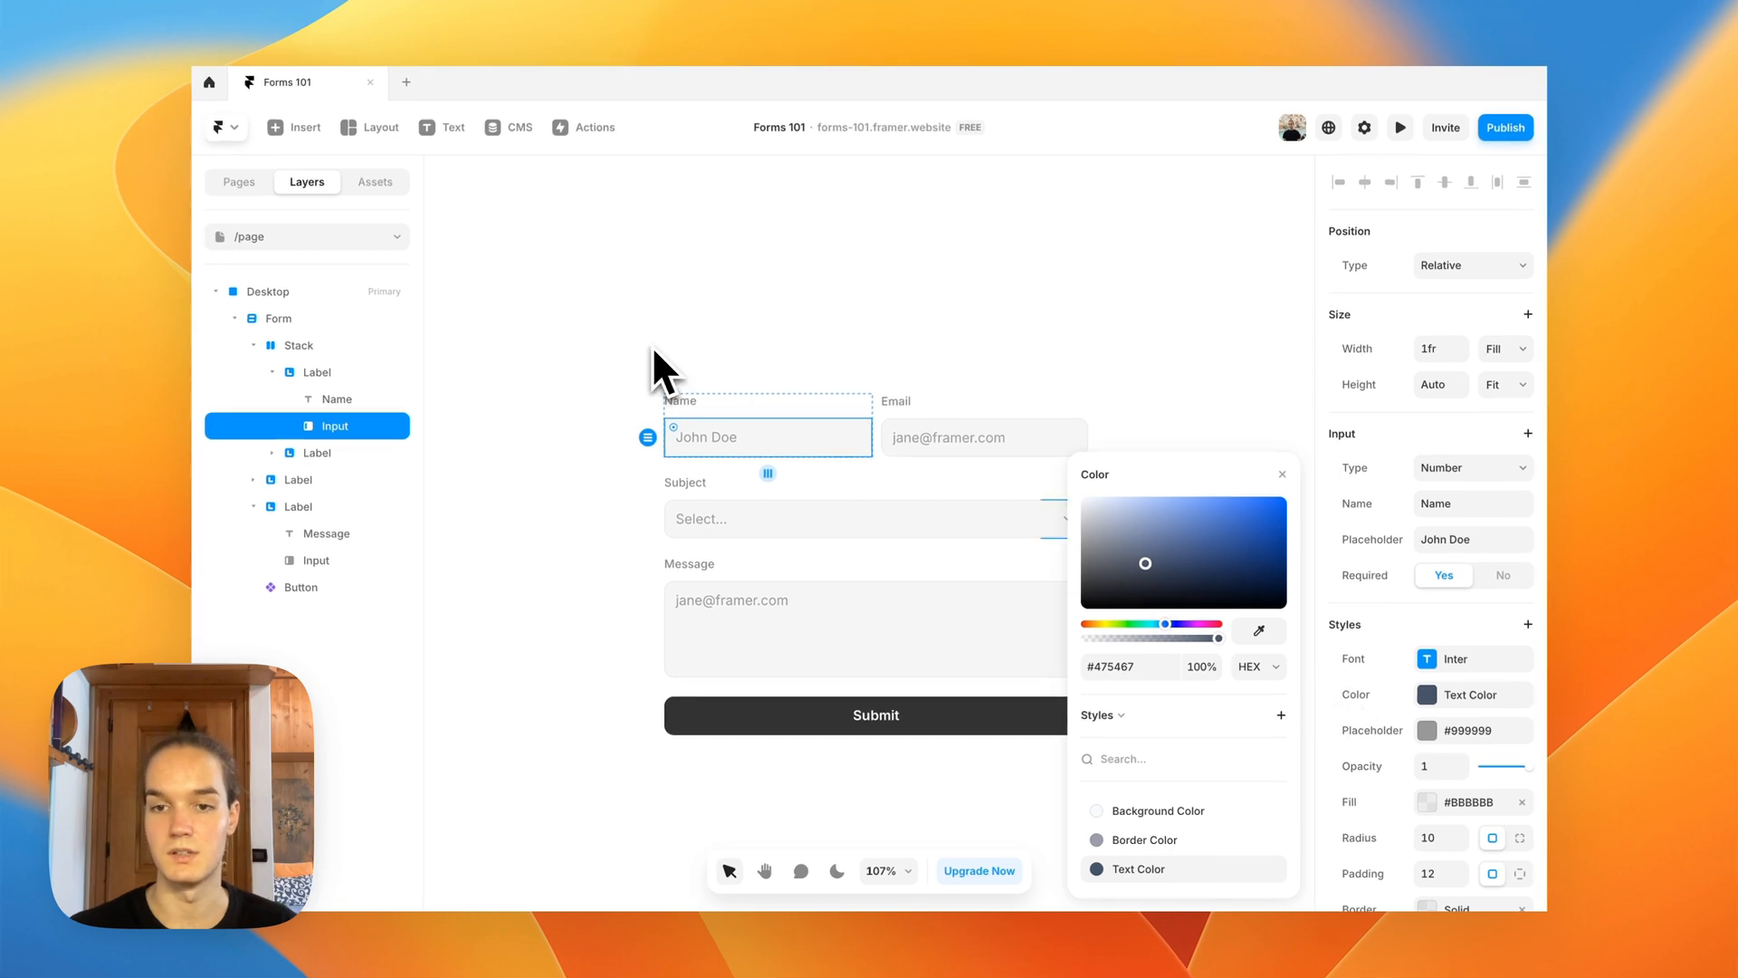
Step: Change the Name input's text color to pure red, #FF0000
drag(1130, 624, 1050, 633)
drag(1126, 577, 1136, 583)
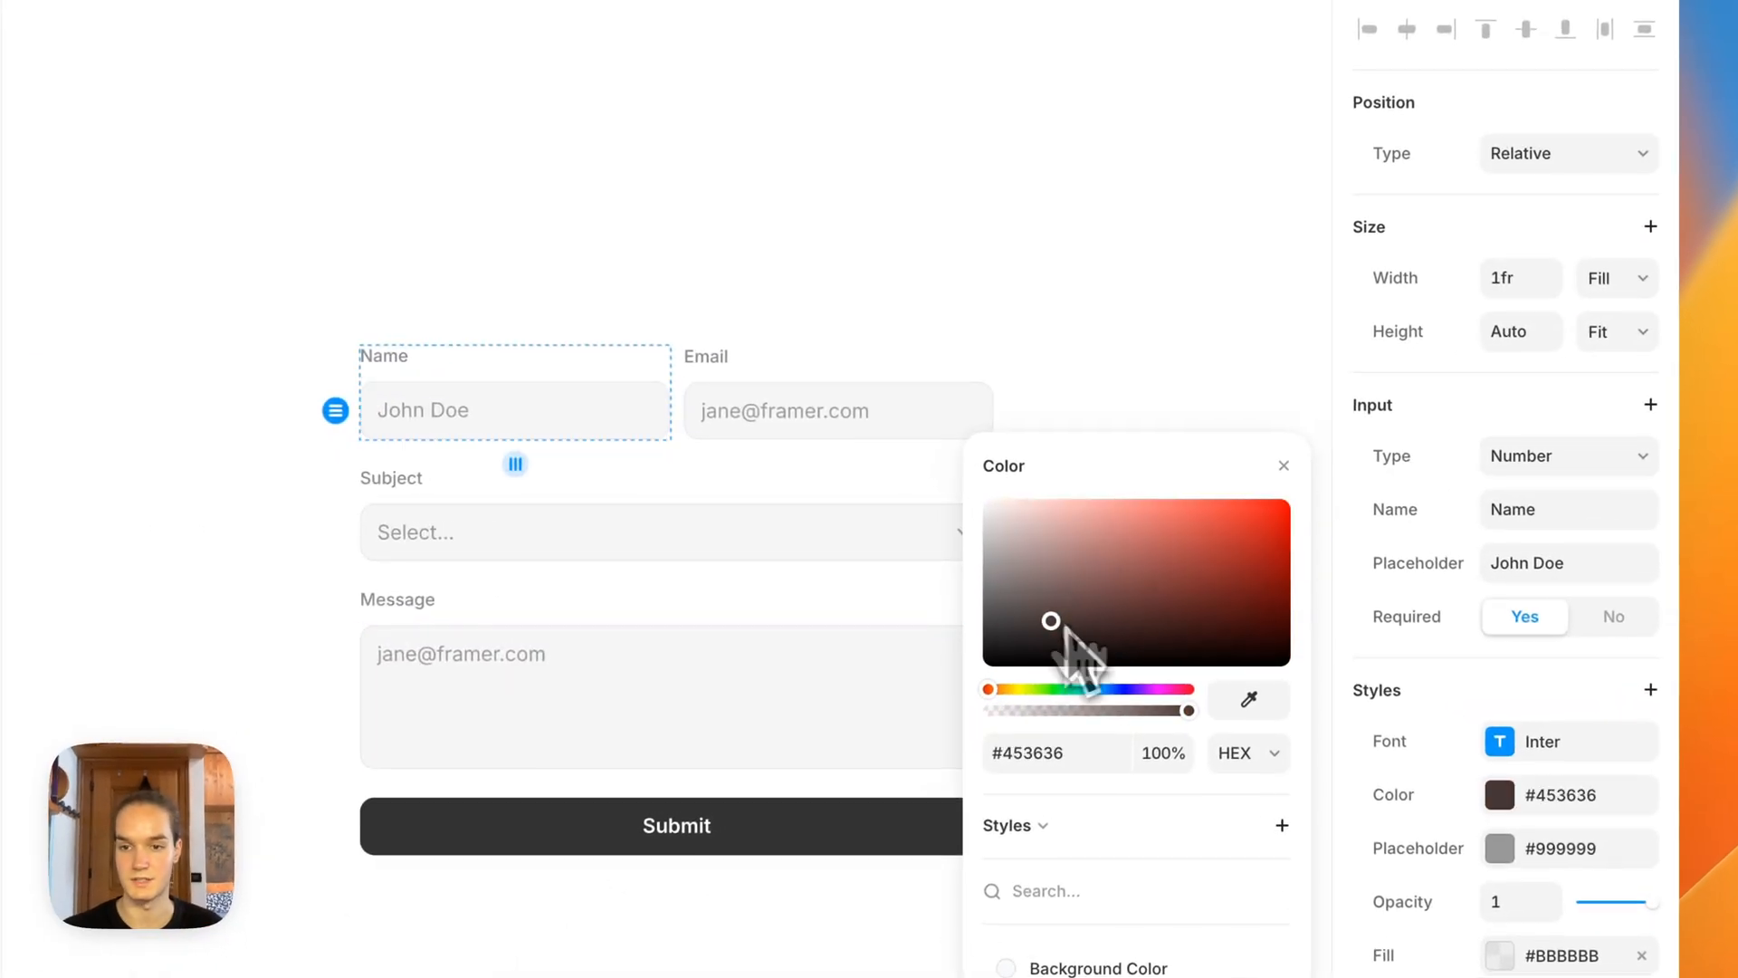
drag(1066, 631, 1290, 453)
click(734, 248)
Step: Preview the page and enter a value in the Name field to check its text color, and return to the canvas
scroll(711, 243, down, 5)
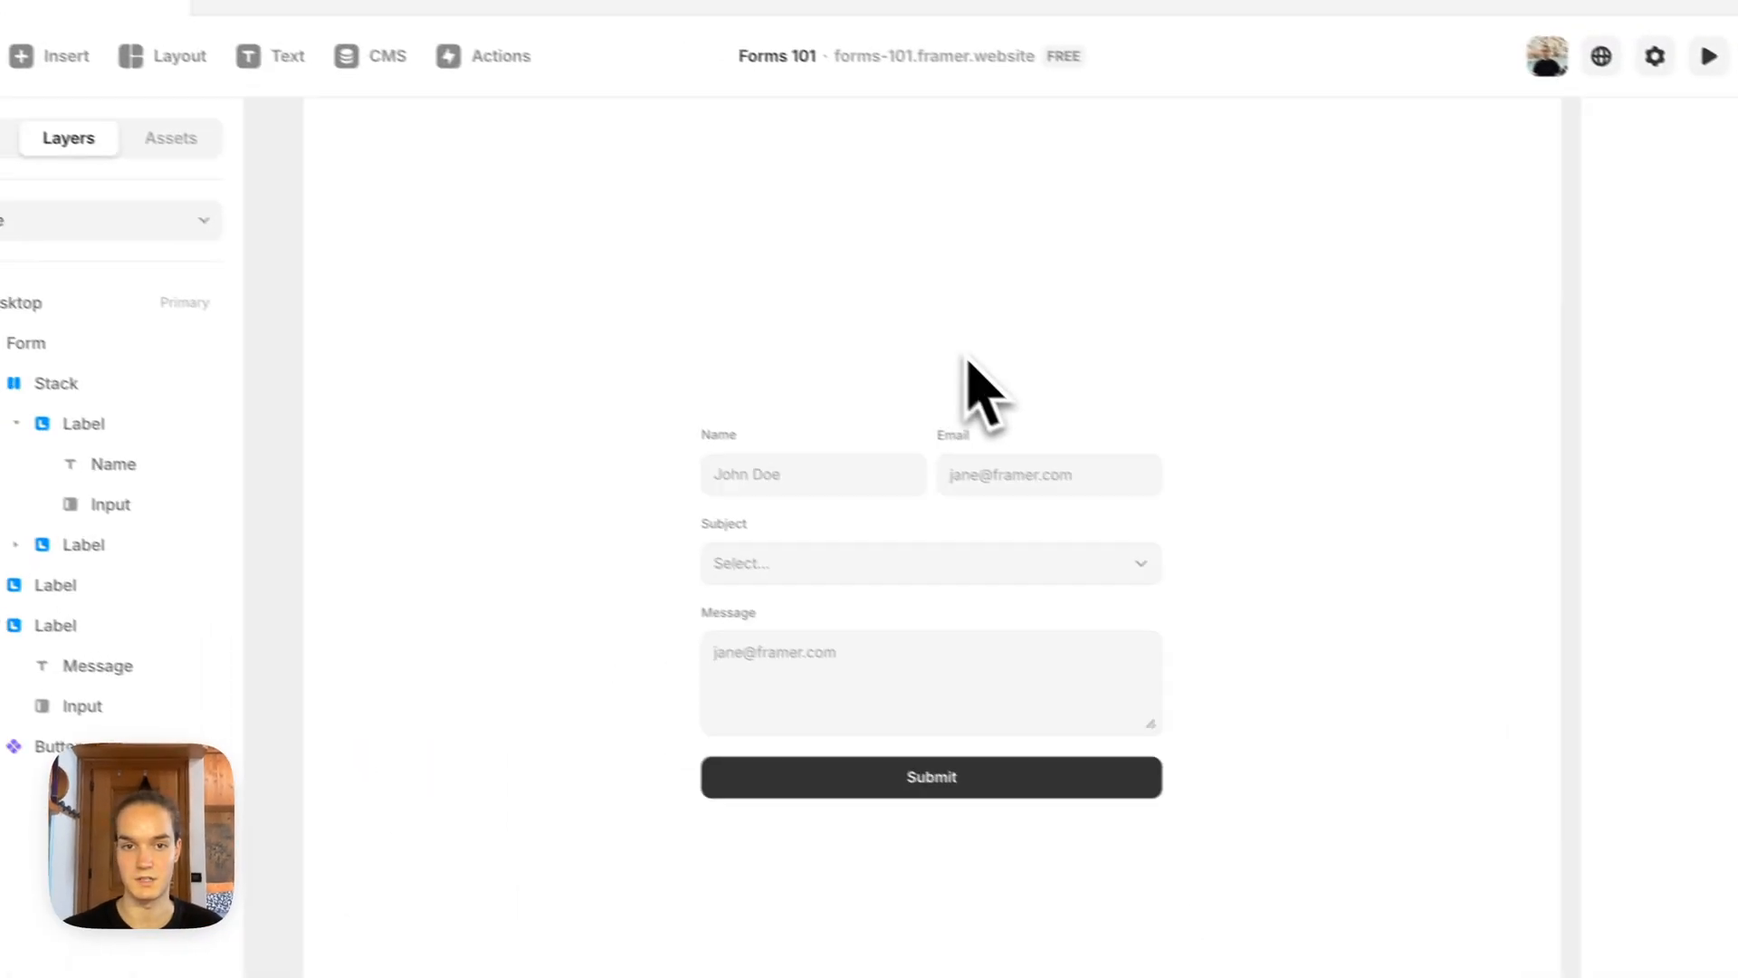
drag(466, 89, 480, 334)
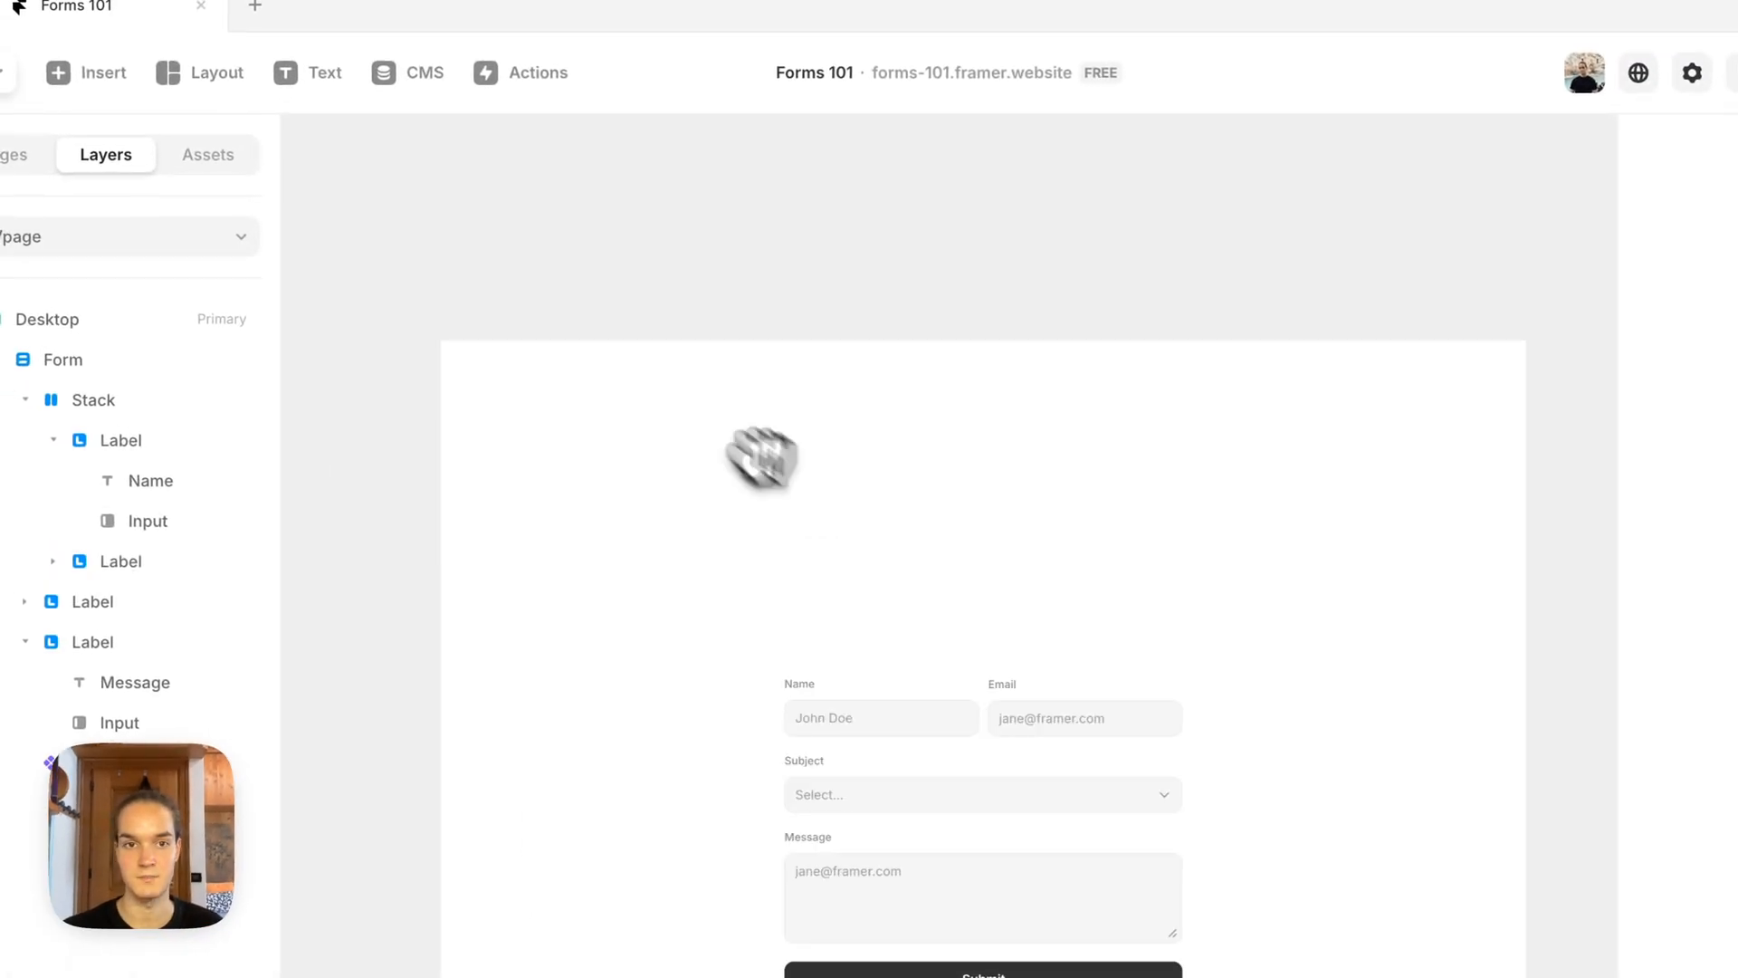
click(470, 301)
scroll(811, 590, down, 3)
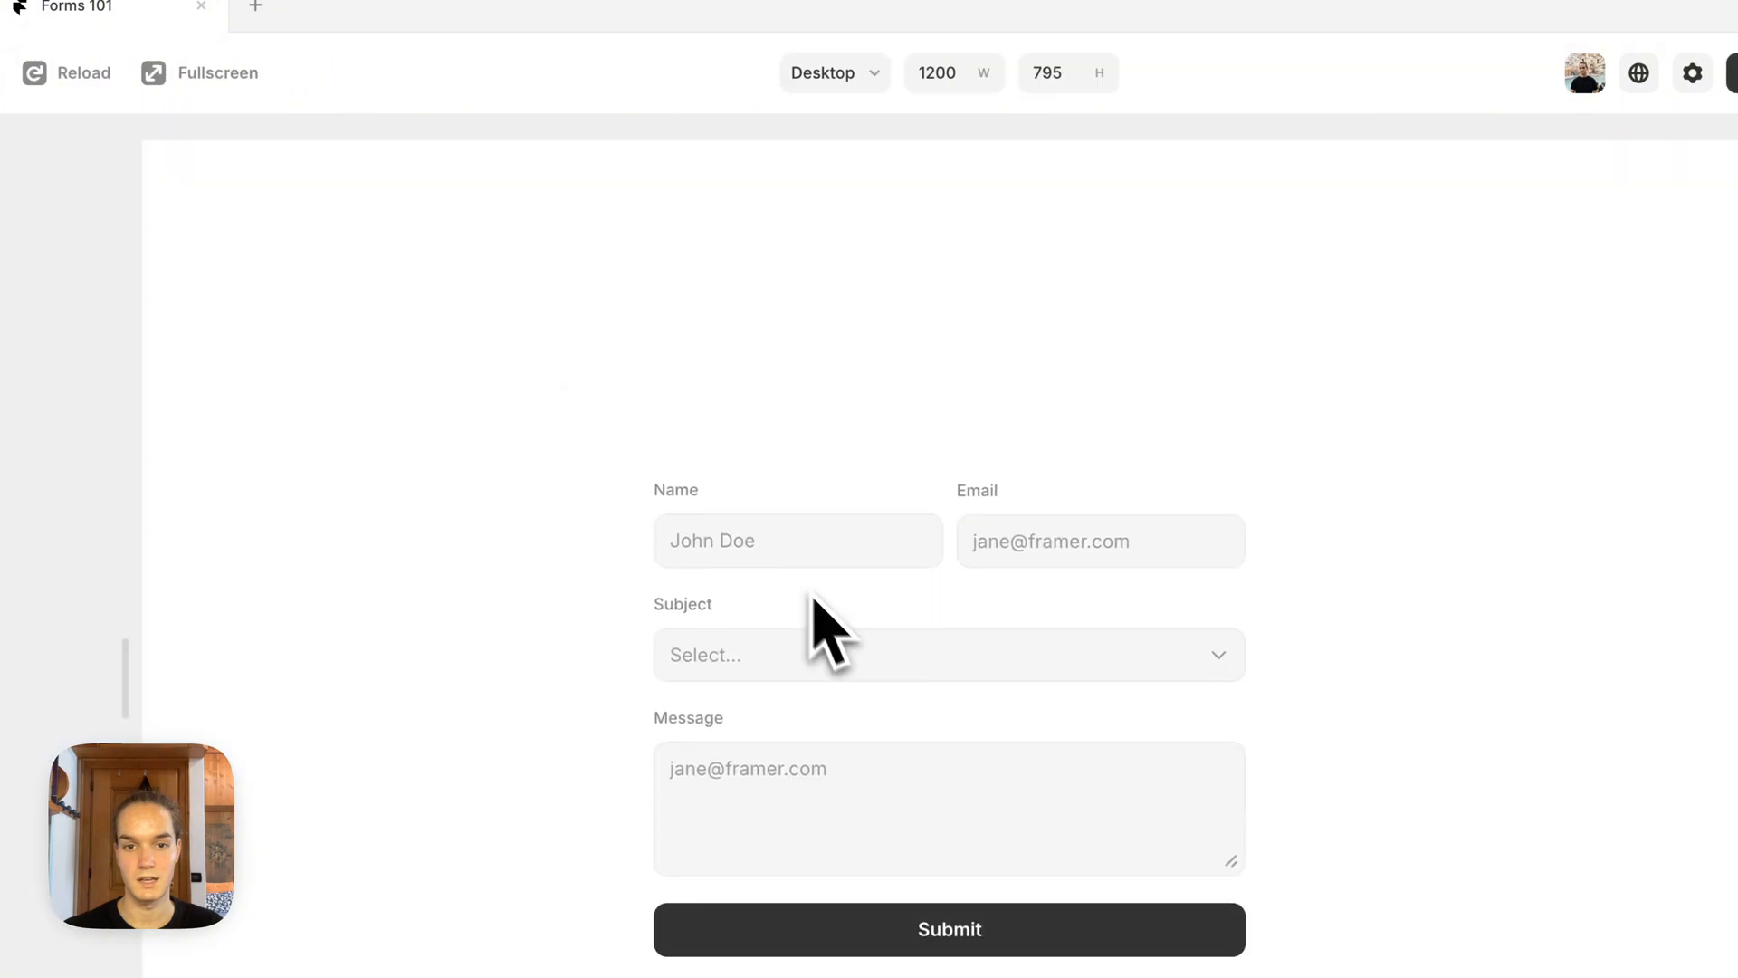
click(752, 467)
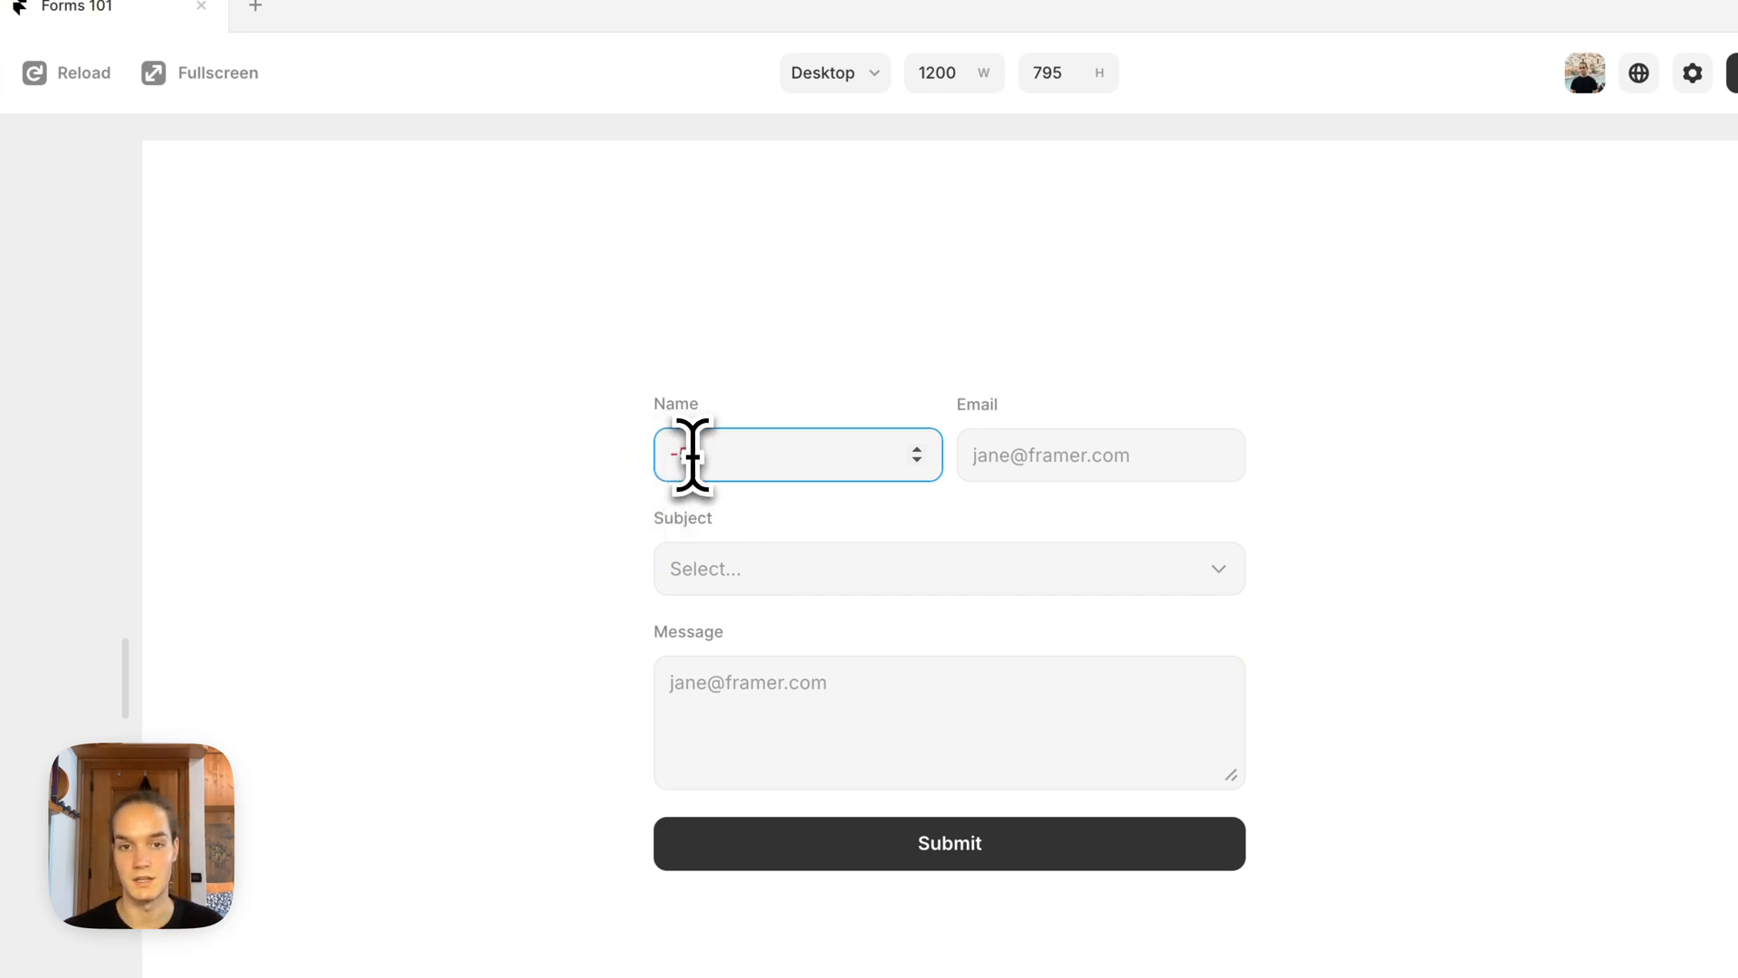
click(109, 177)
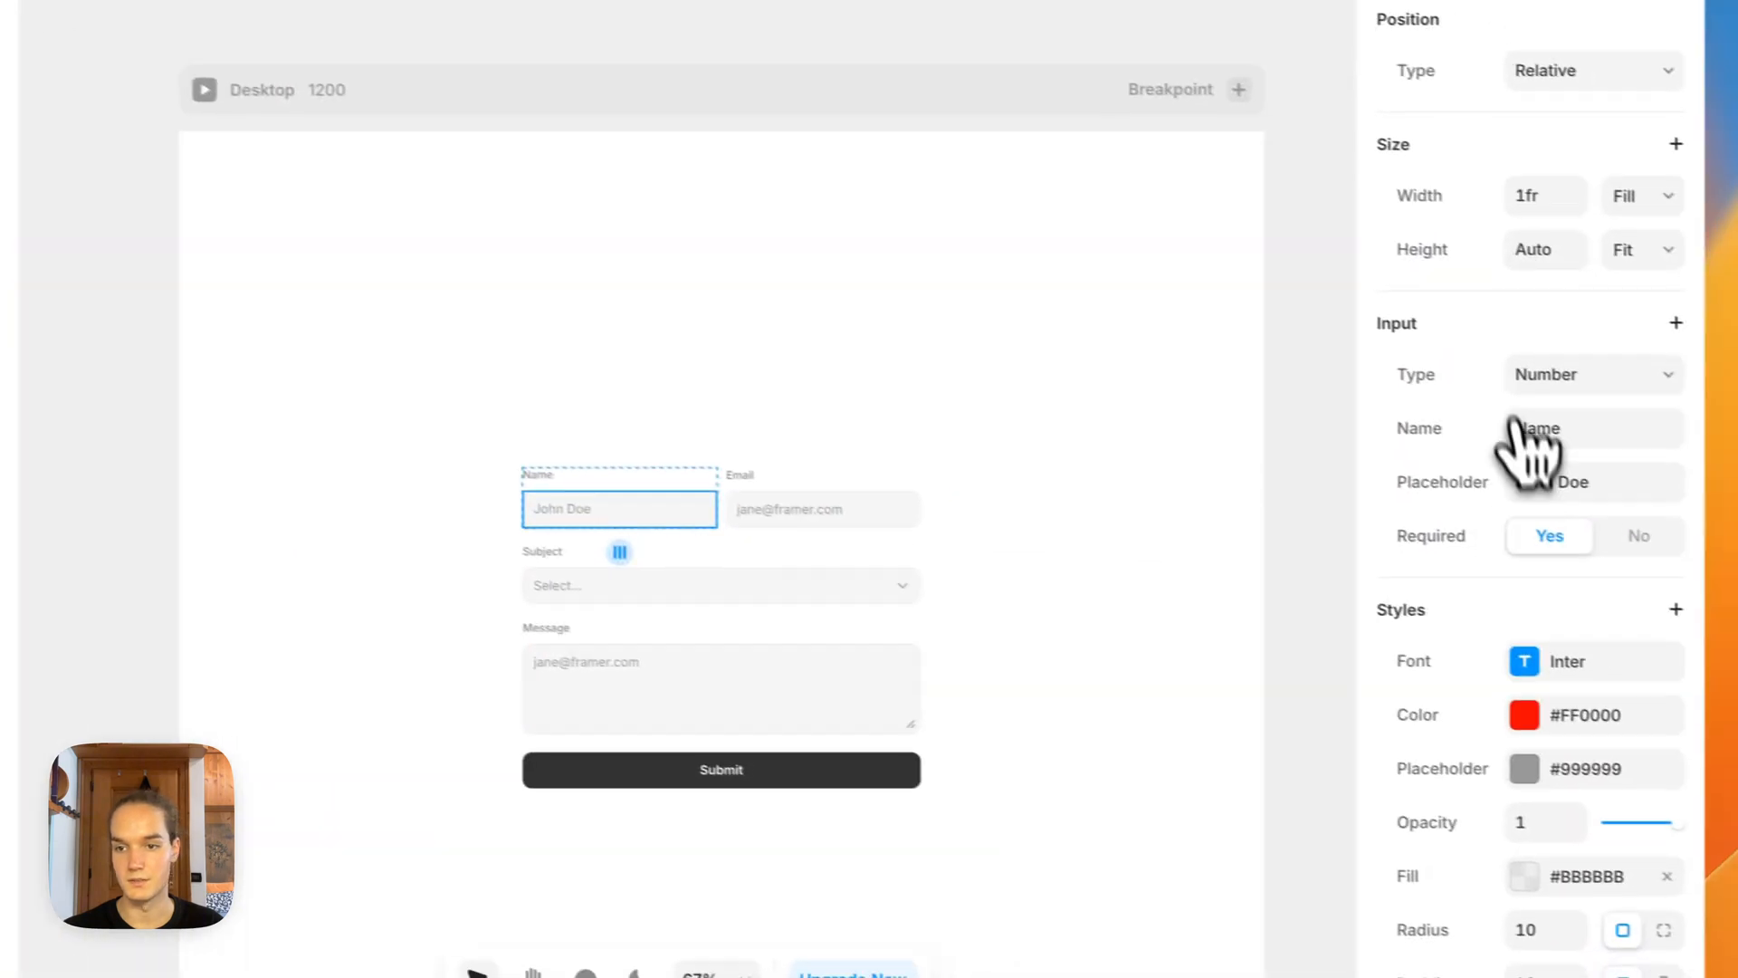
Step: Set the Name input's type to Text and apply the Text Color style to its text and placeholder
click(1688, 418)
click(1699, 331)
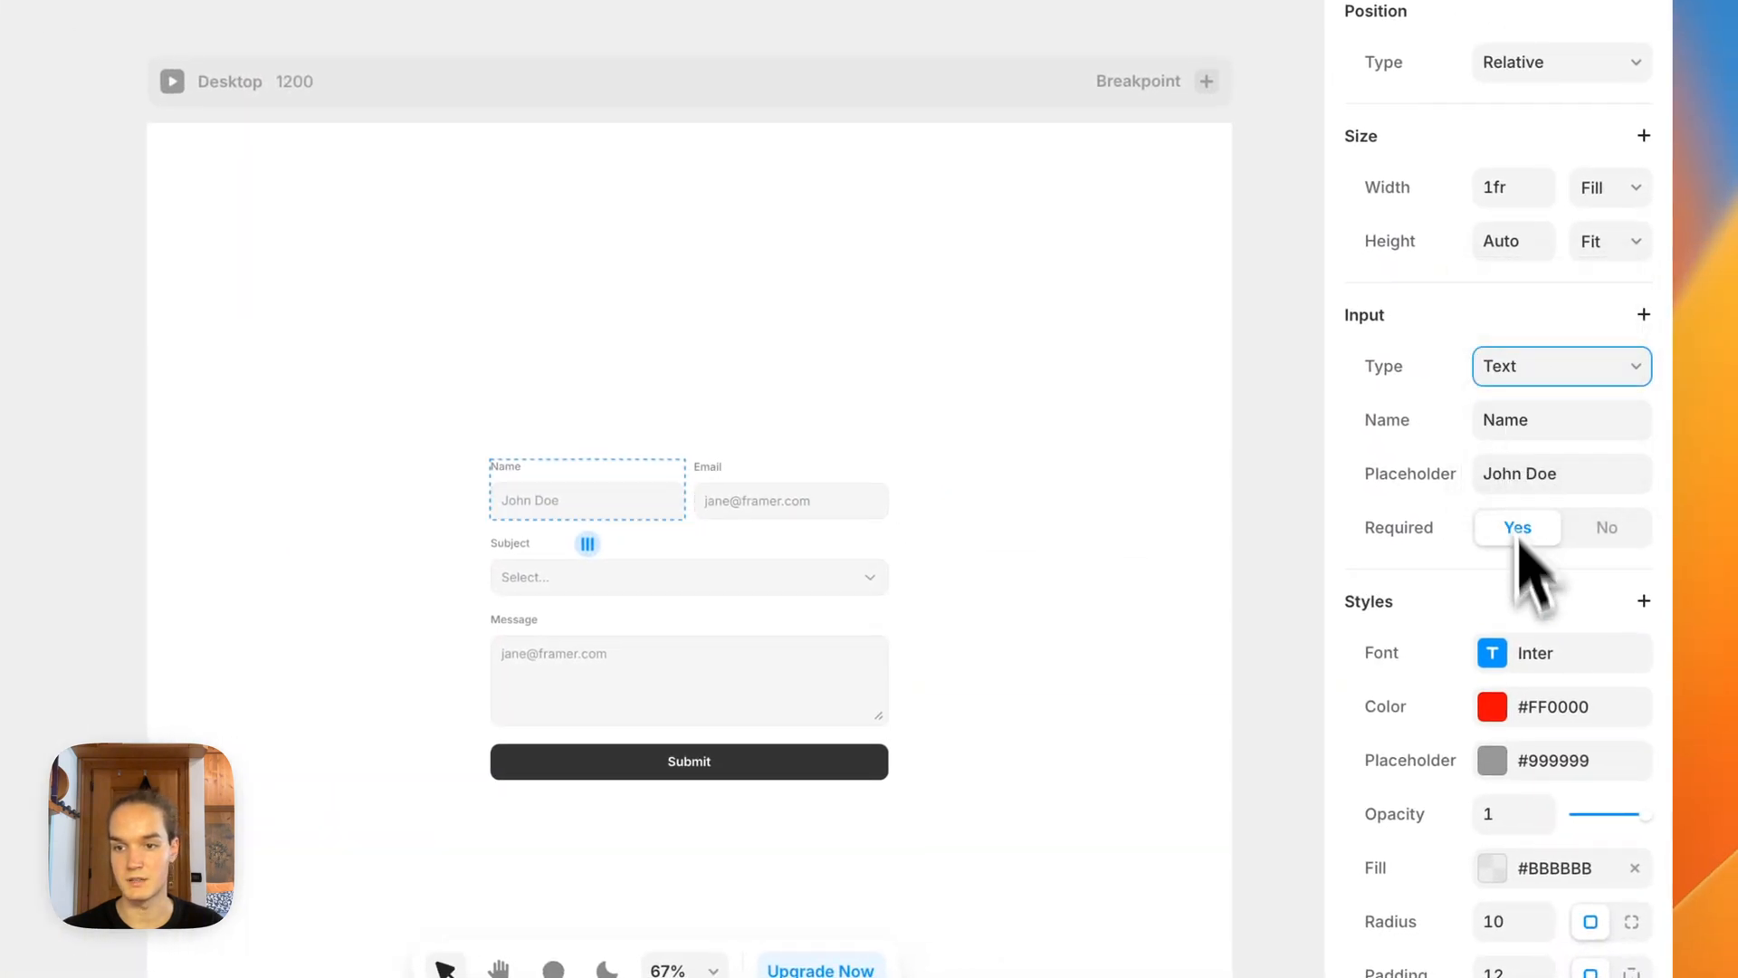
click(1538, 707)
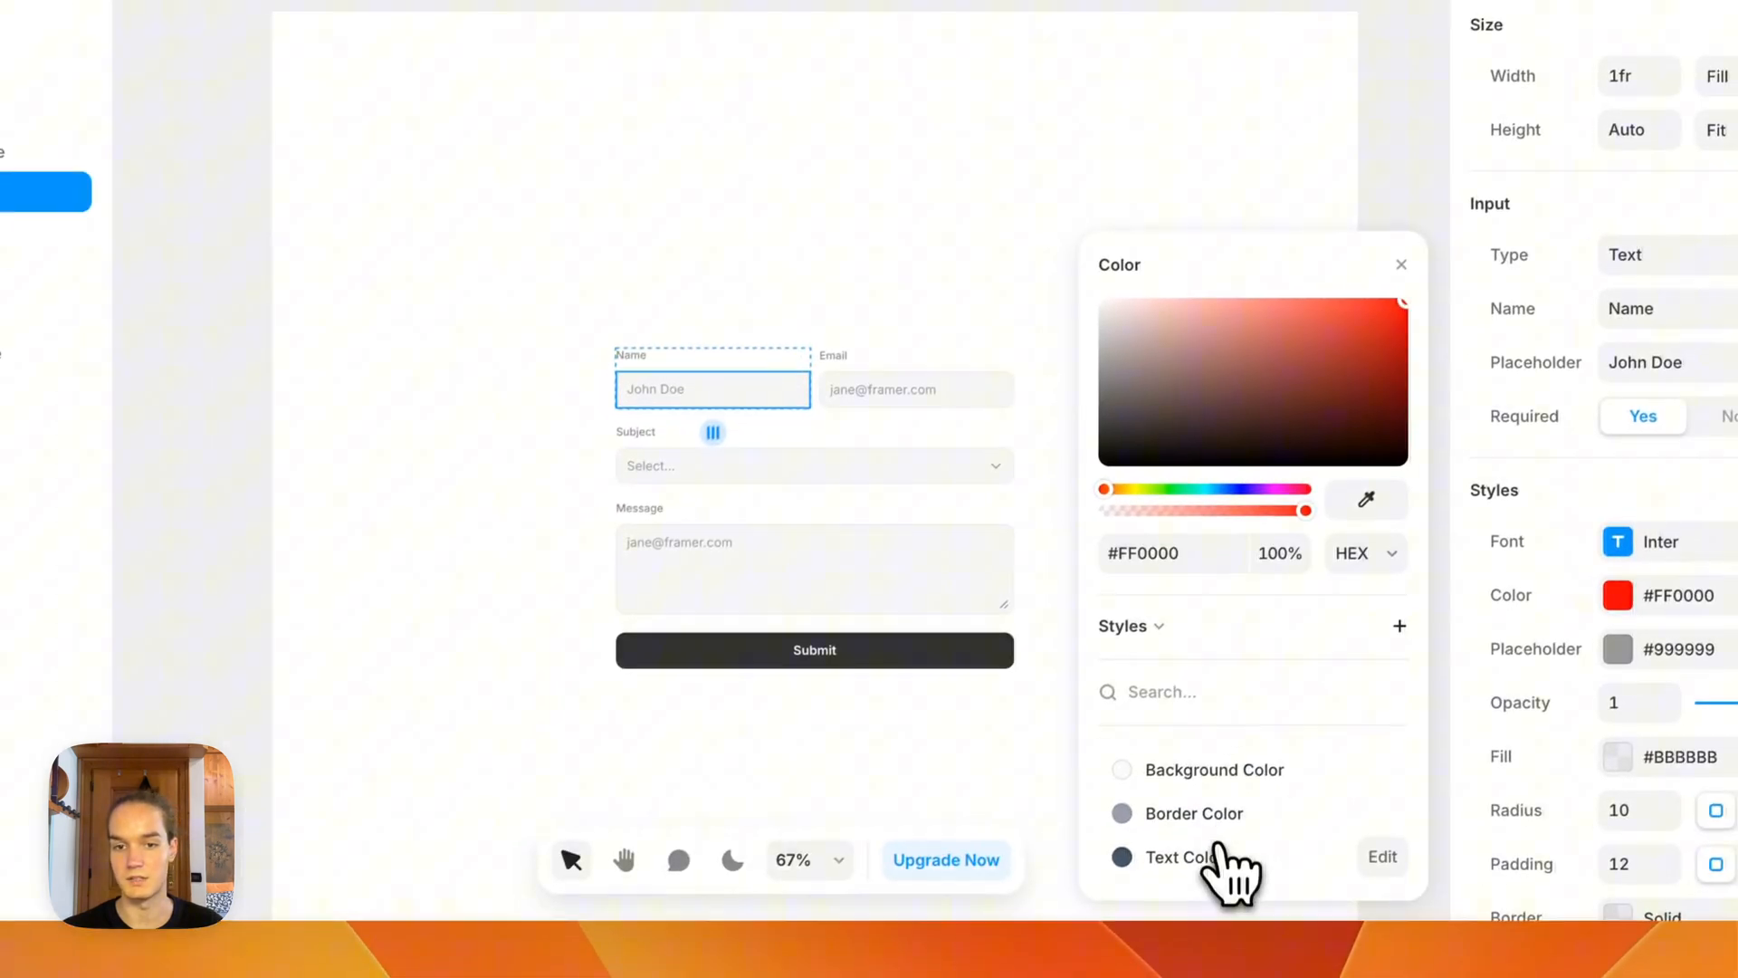
click(1068, 968)
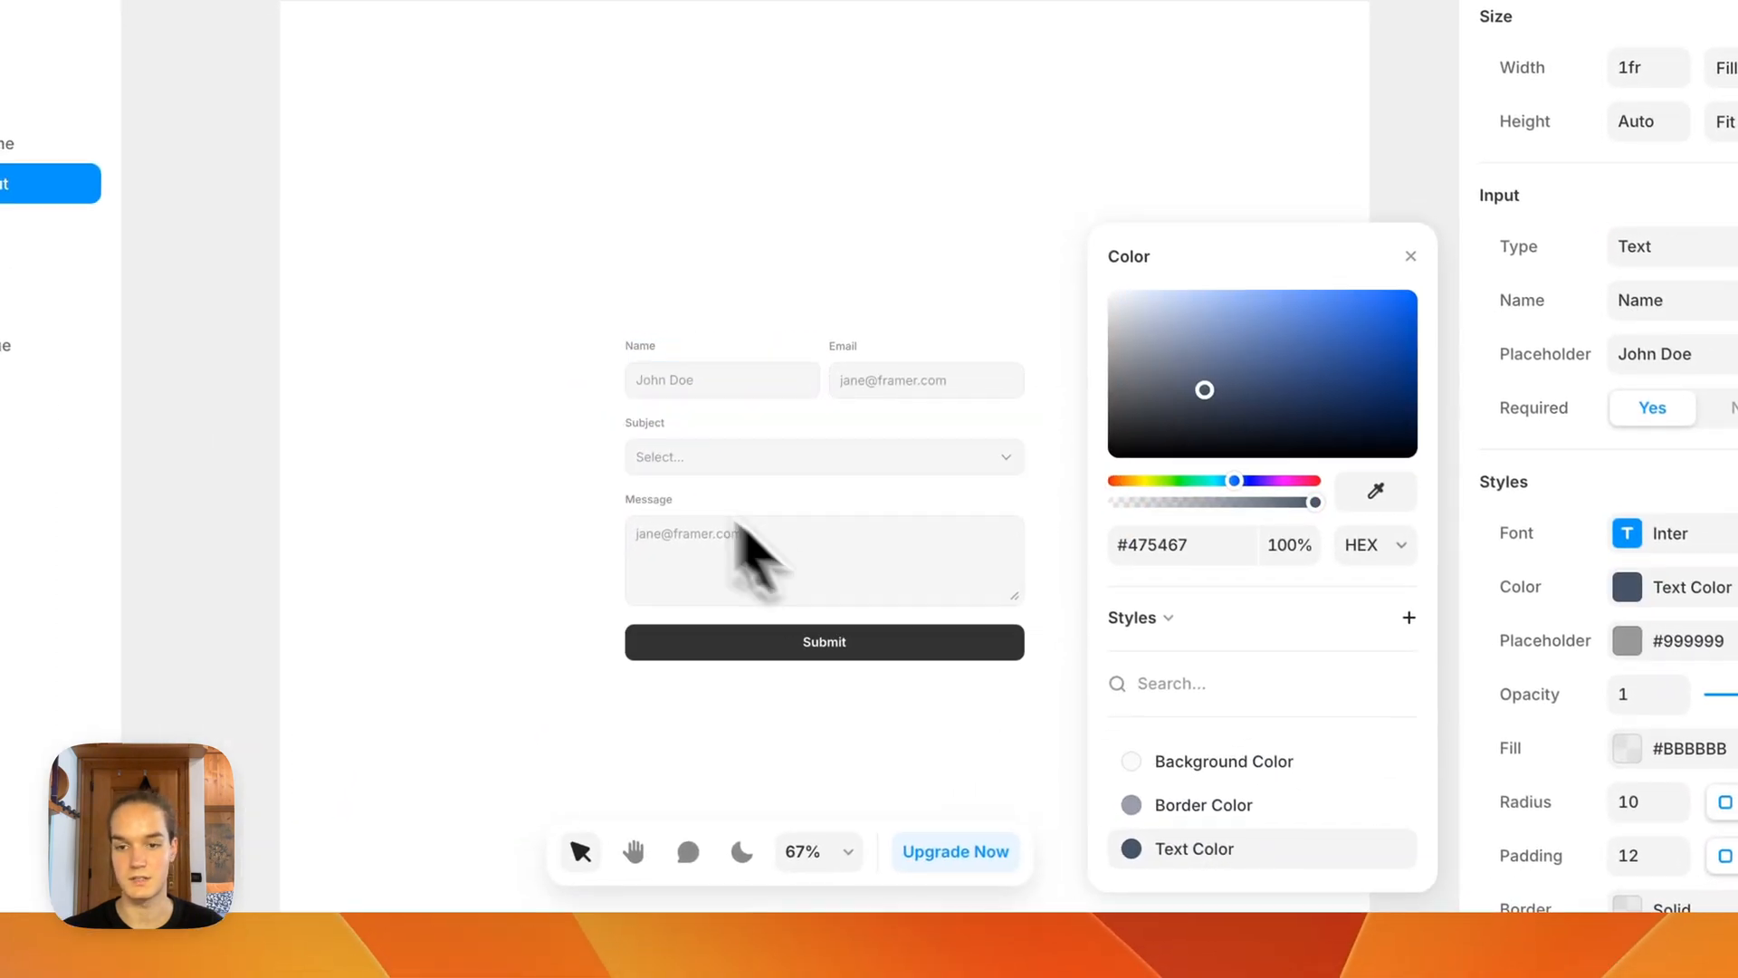
click(1647, 640)
click(1194, 848)
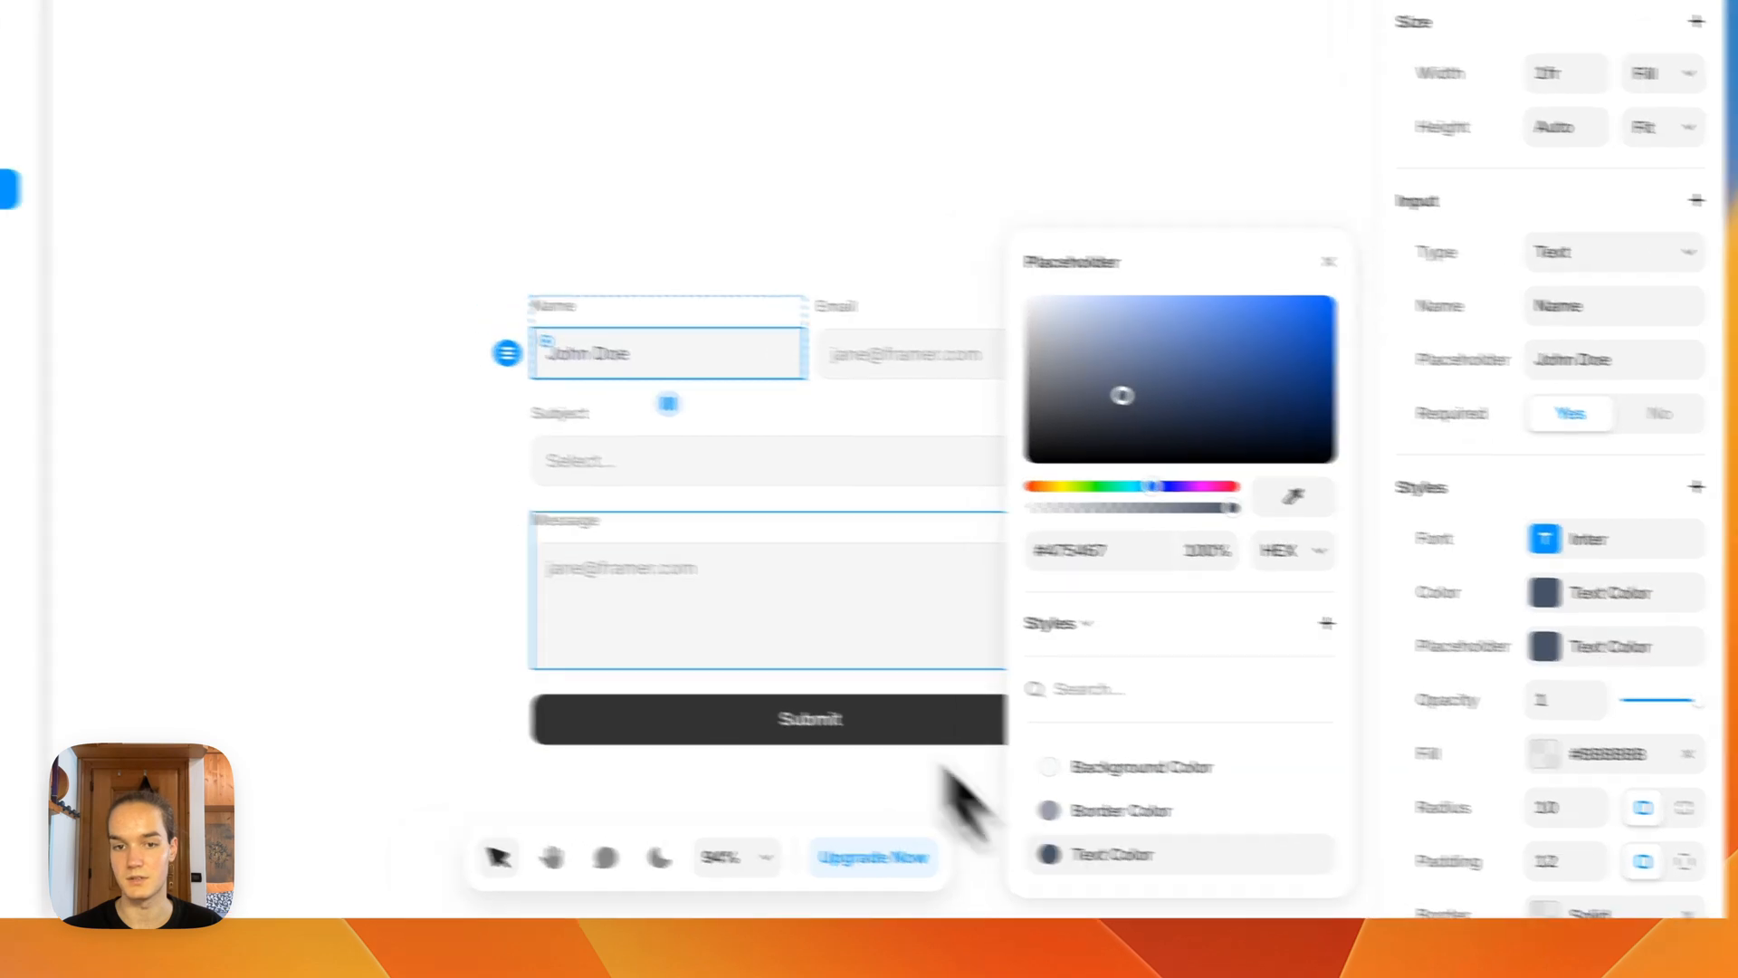
click(938, 774)
Step: Apply the Background Color style to the Name input's fill
scroll(668, 354, up, 5)
super+click(681, 349)
scroll(1692, 575, down, 3)
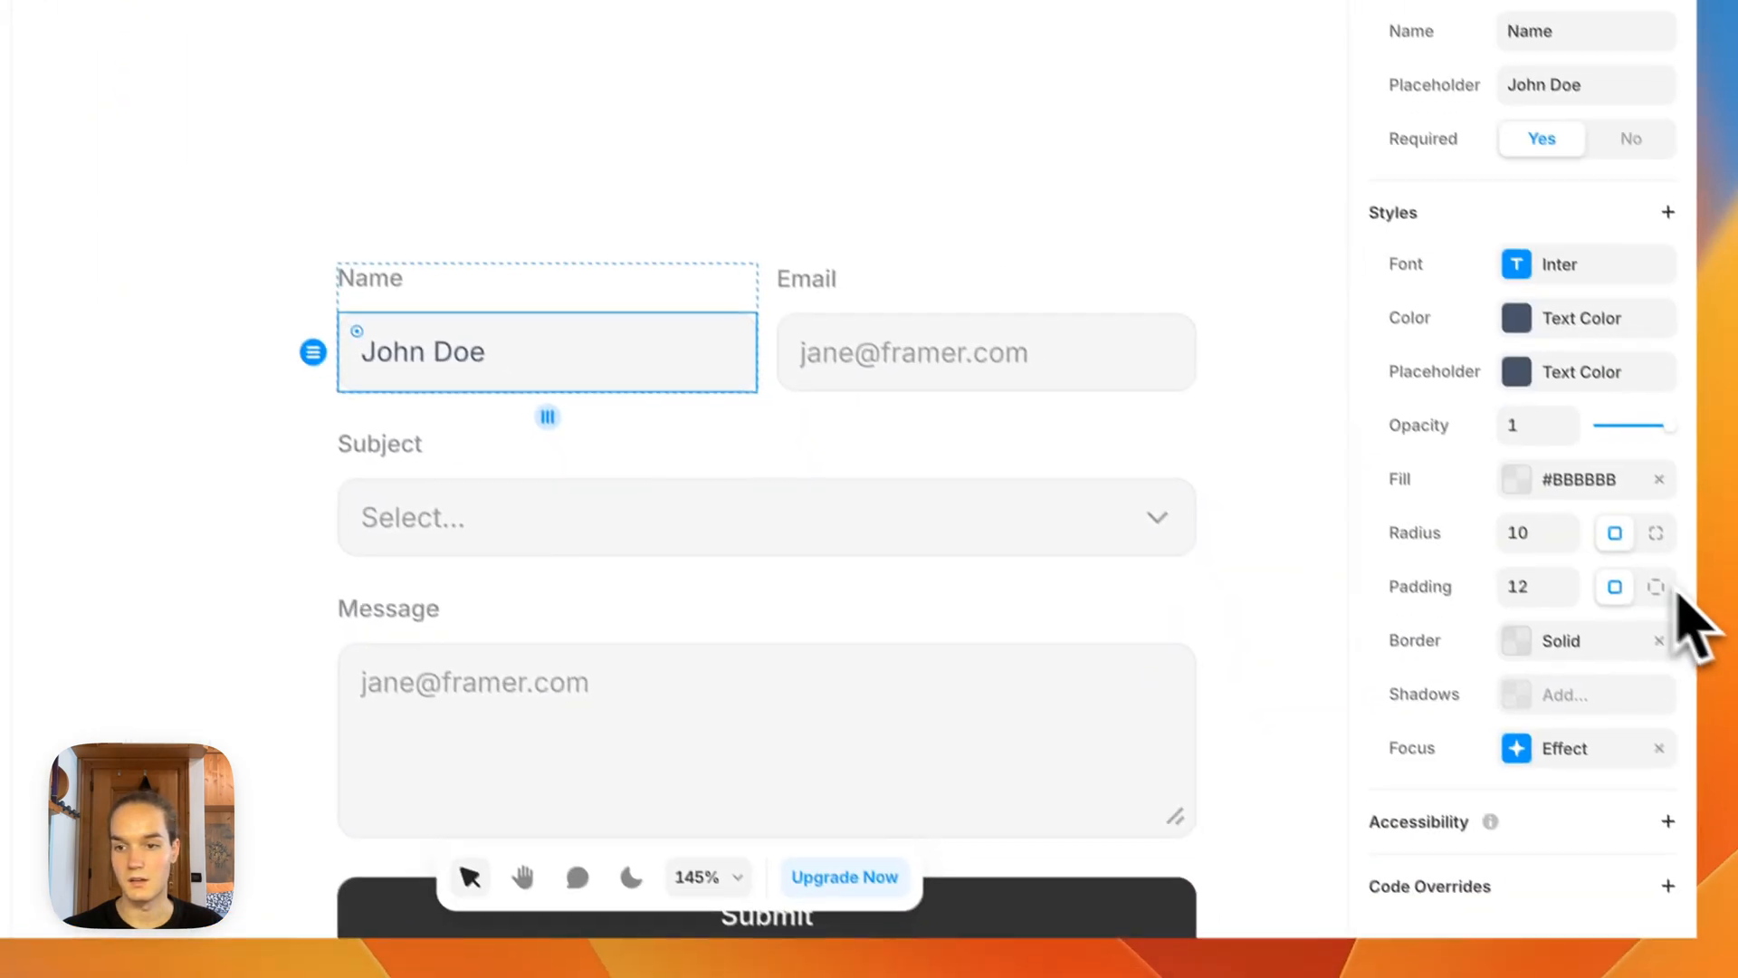
click(1530, 477)
click(1095, 794)
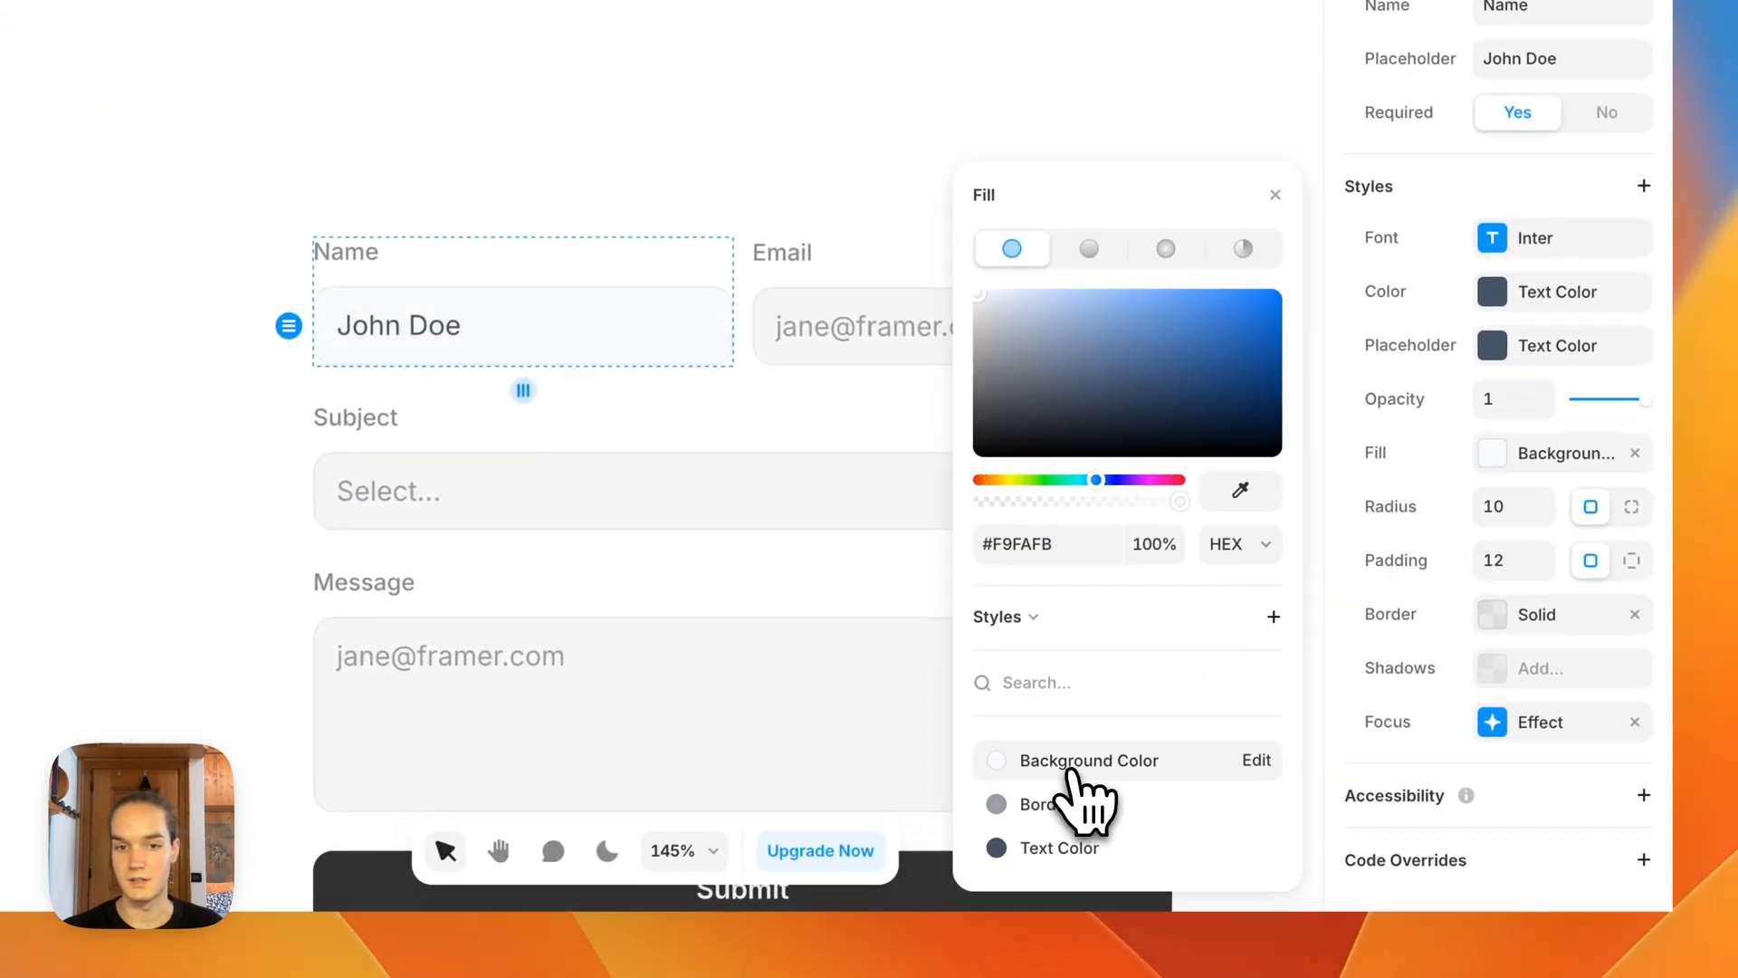
click(1276, 195)
Step: Apply the Border Color style to the Name input's border
click(1539, 613)
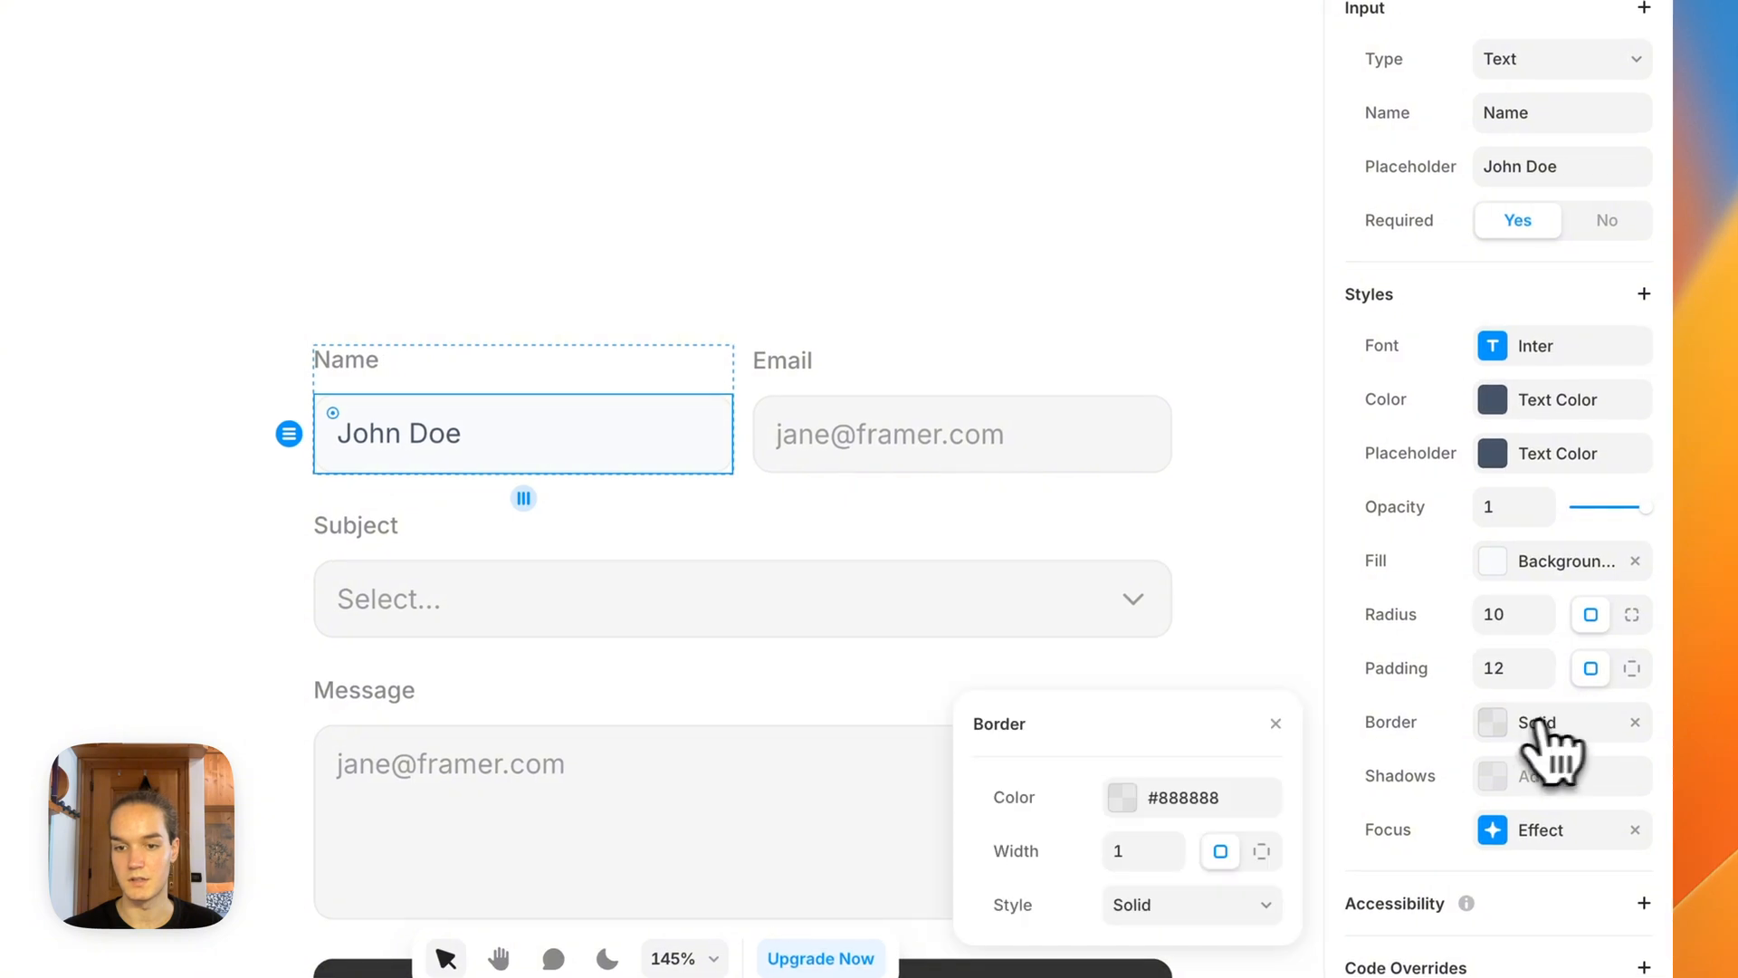
click(1167, 796)
click(1063, 908)
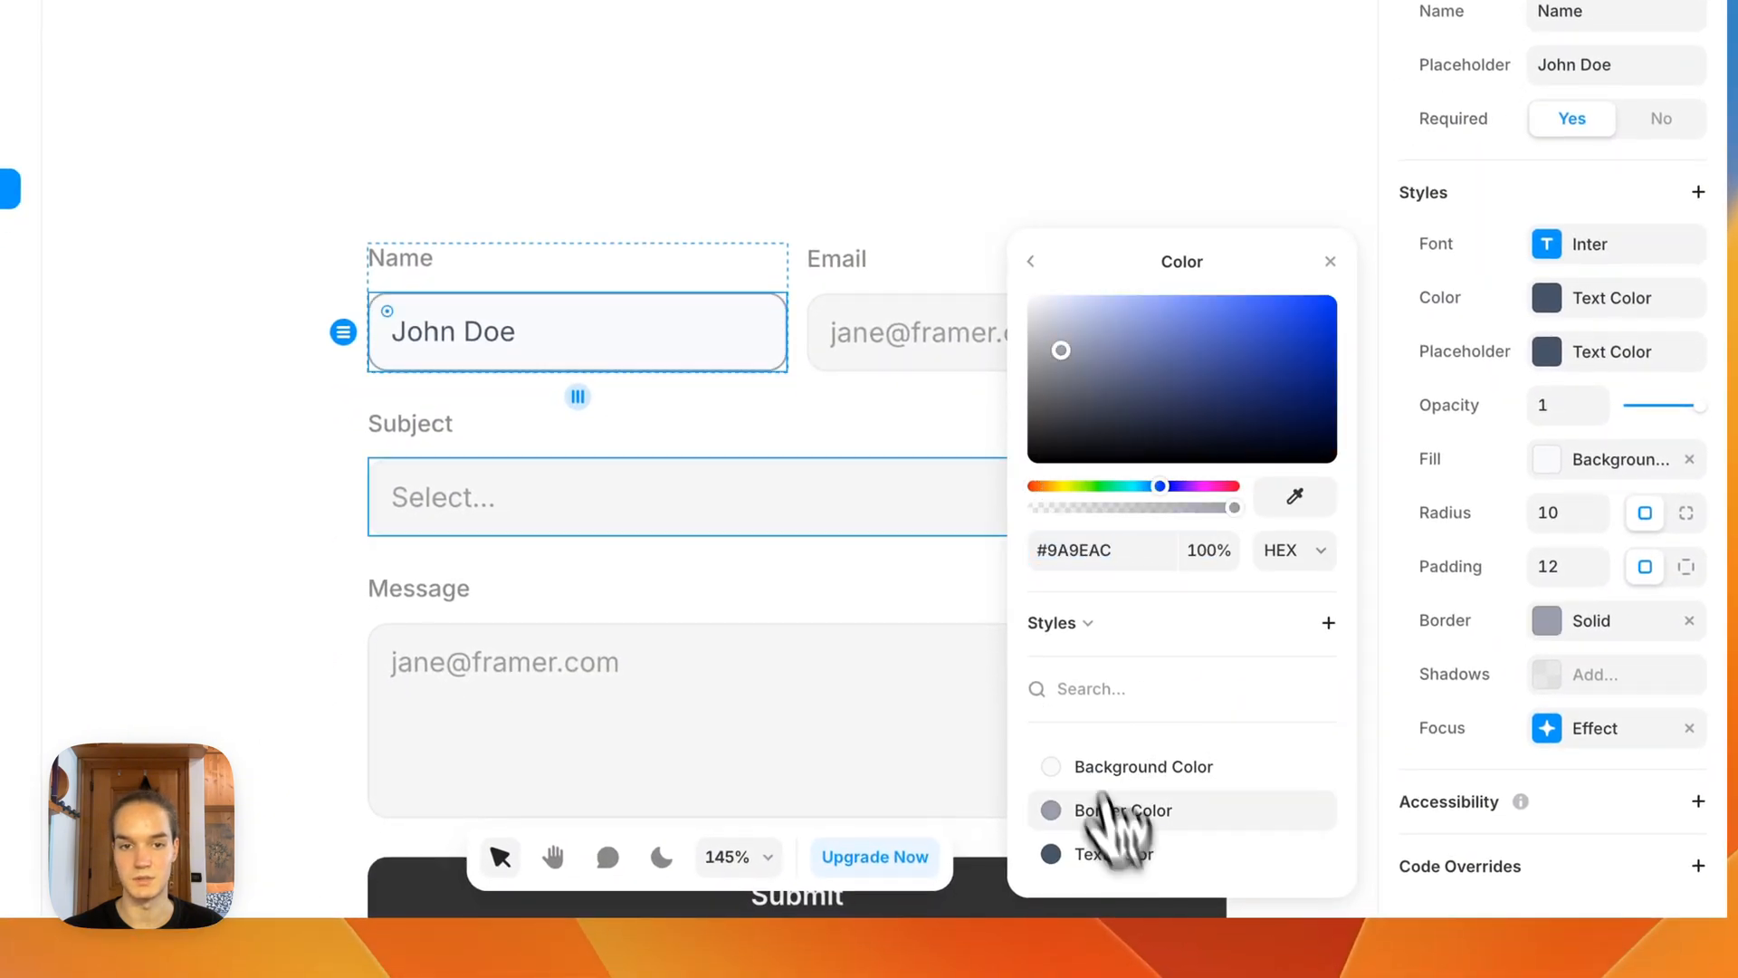
click(720, 60)
drag(719, 60, 703, 0)
Step: Apply the Text Color style to both the text and the placeholder of the Email input
click(945, 313)
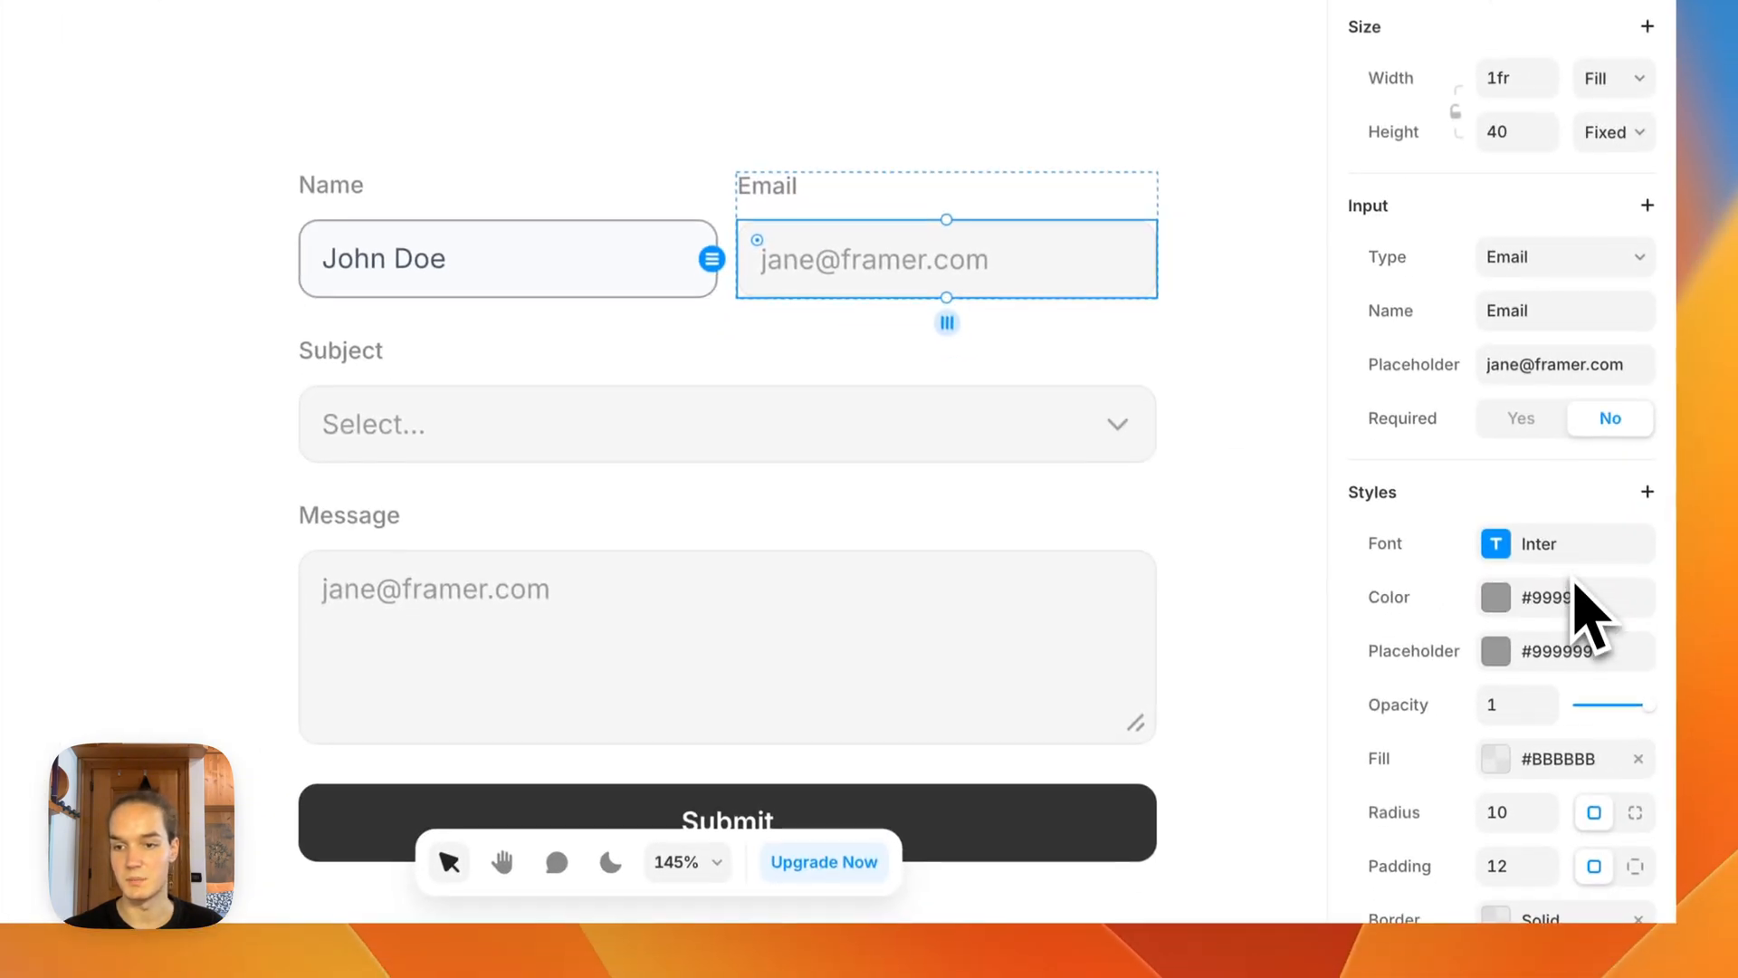
click(1598, 695)
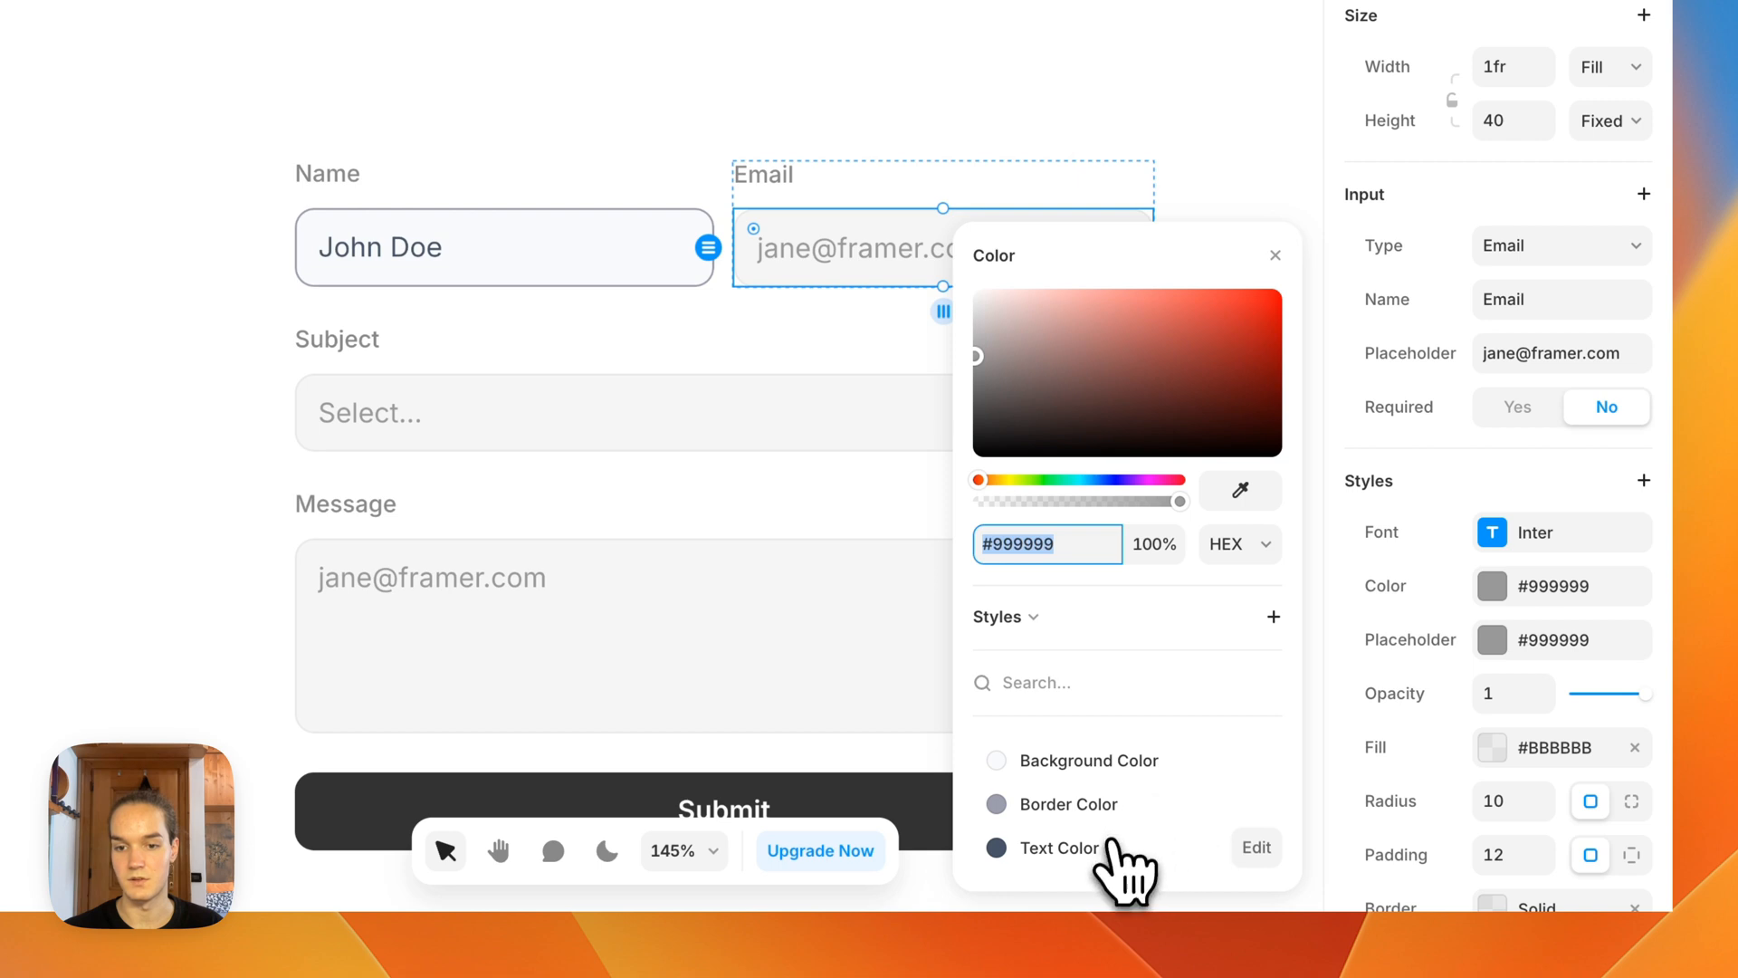
click(1059, 848)
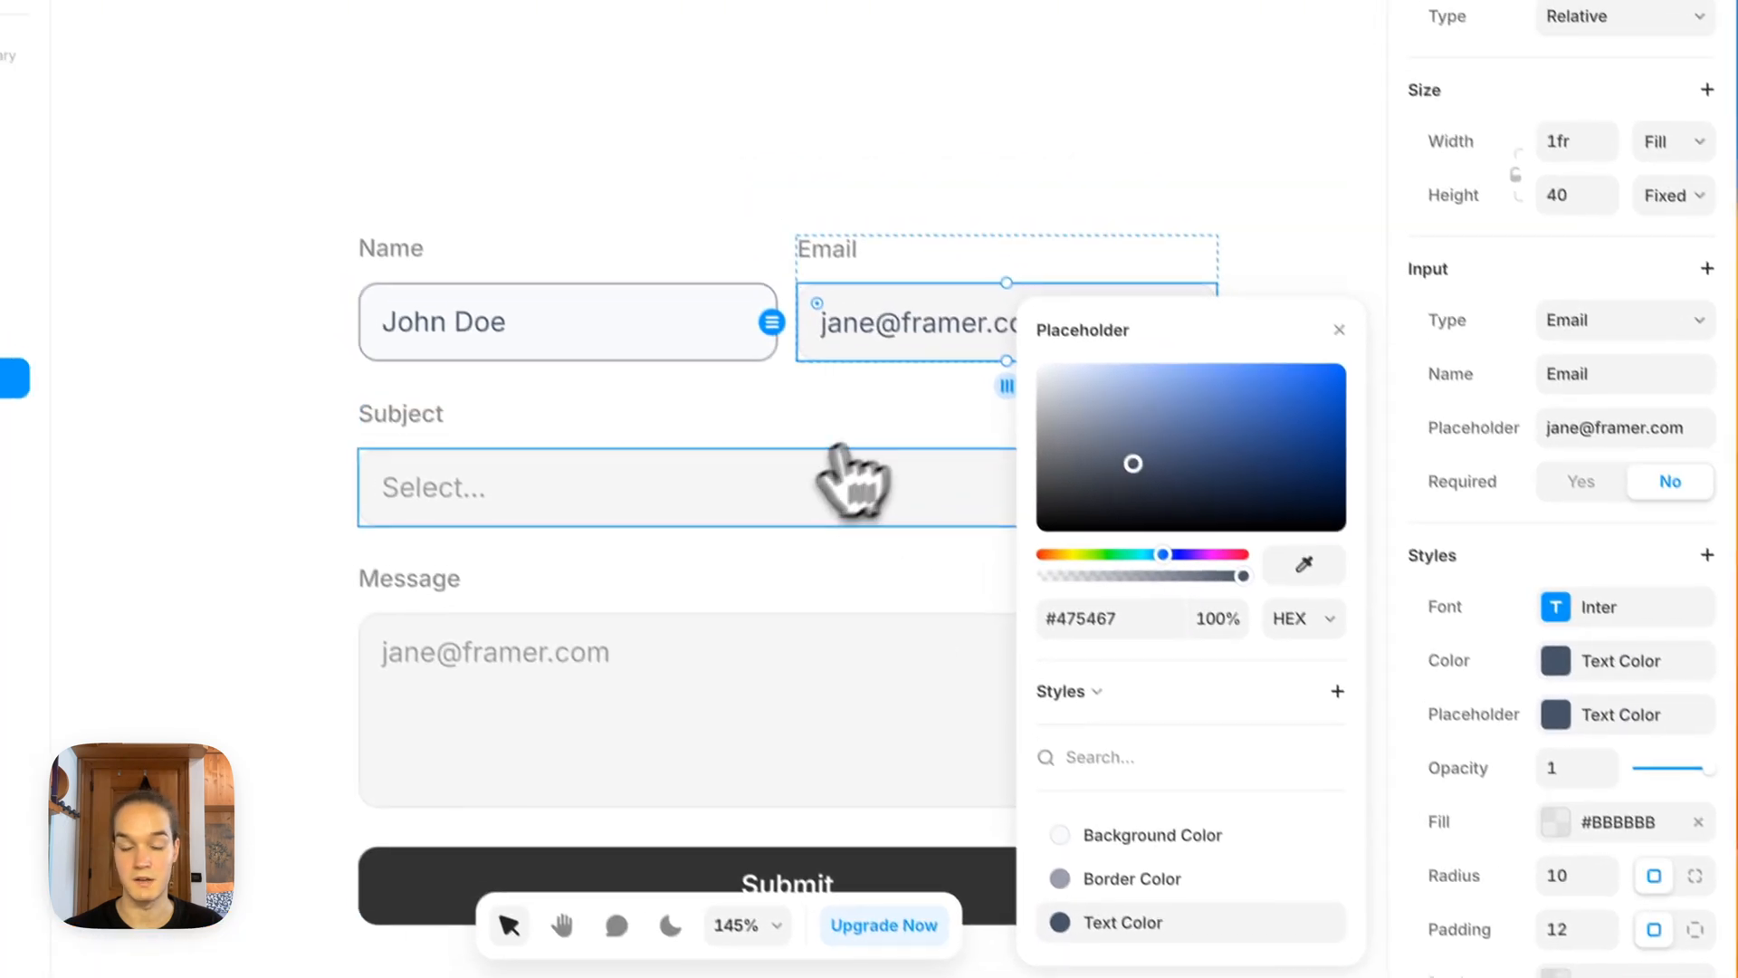
Step: Apply the Background Color style to the Email input's fill and the Border Color style to its border
scroll(1611, 702, down, 4)
click(1578, 550)
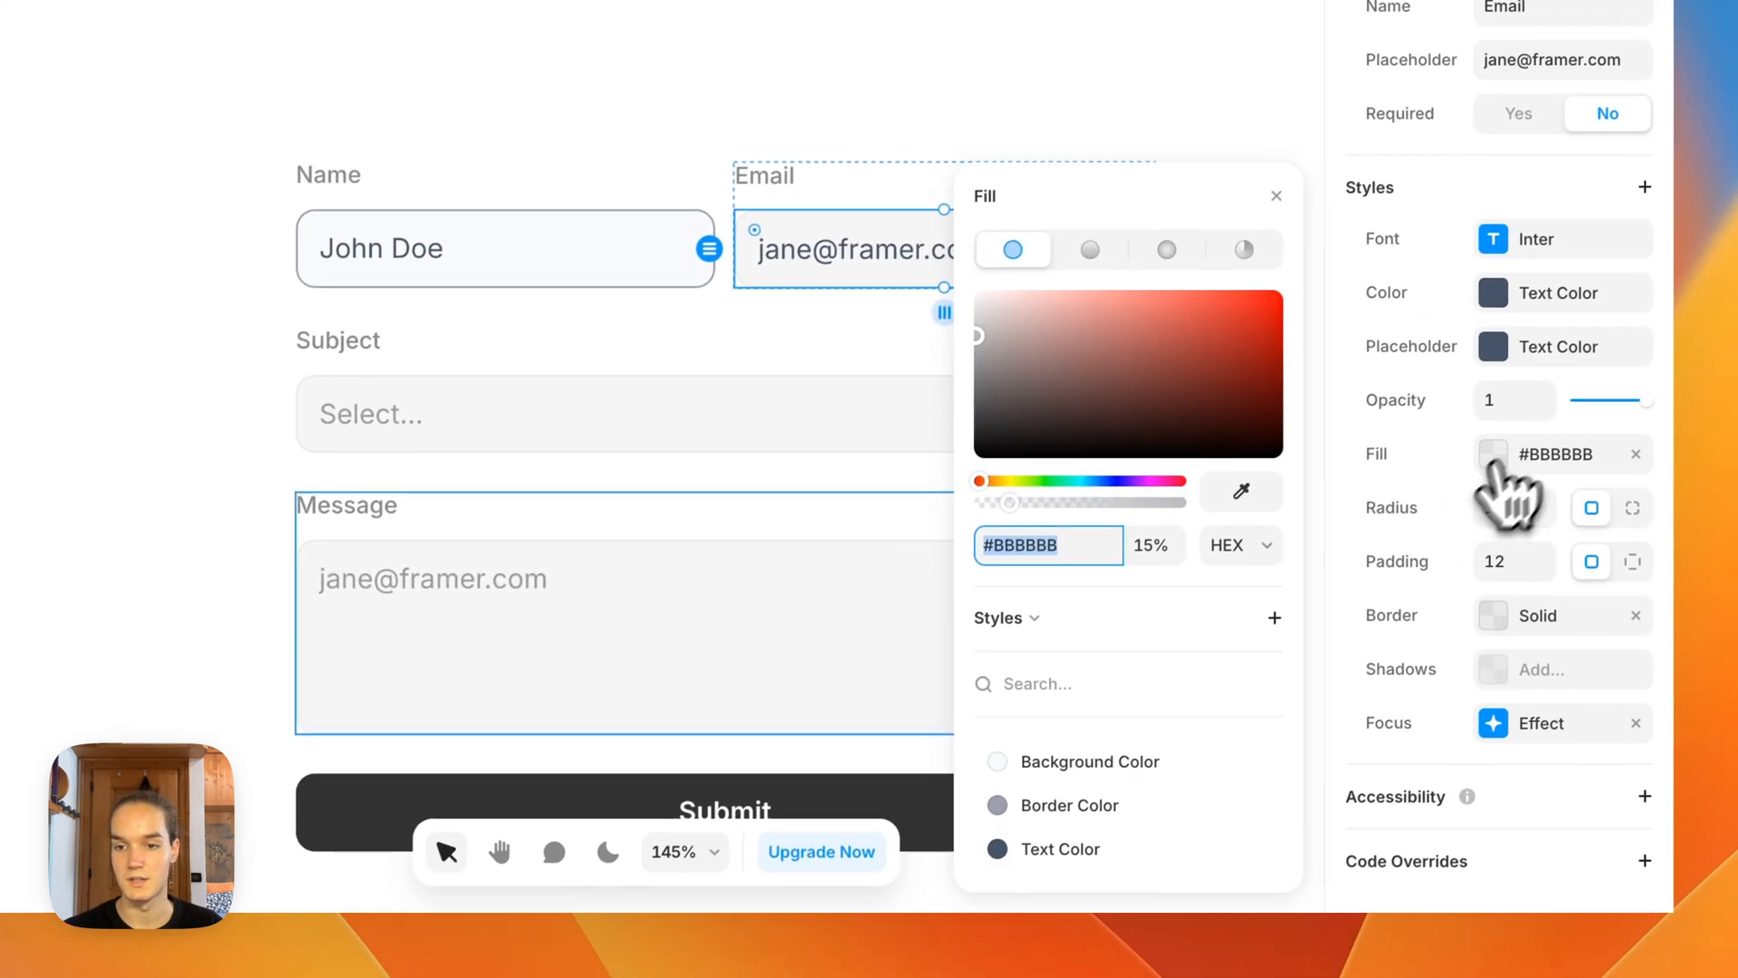
click(1184, 855)
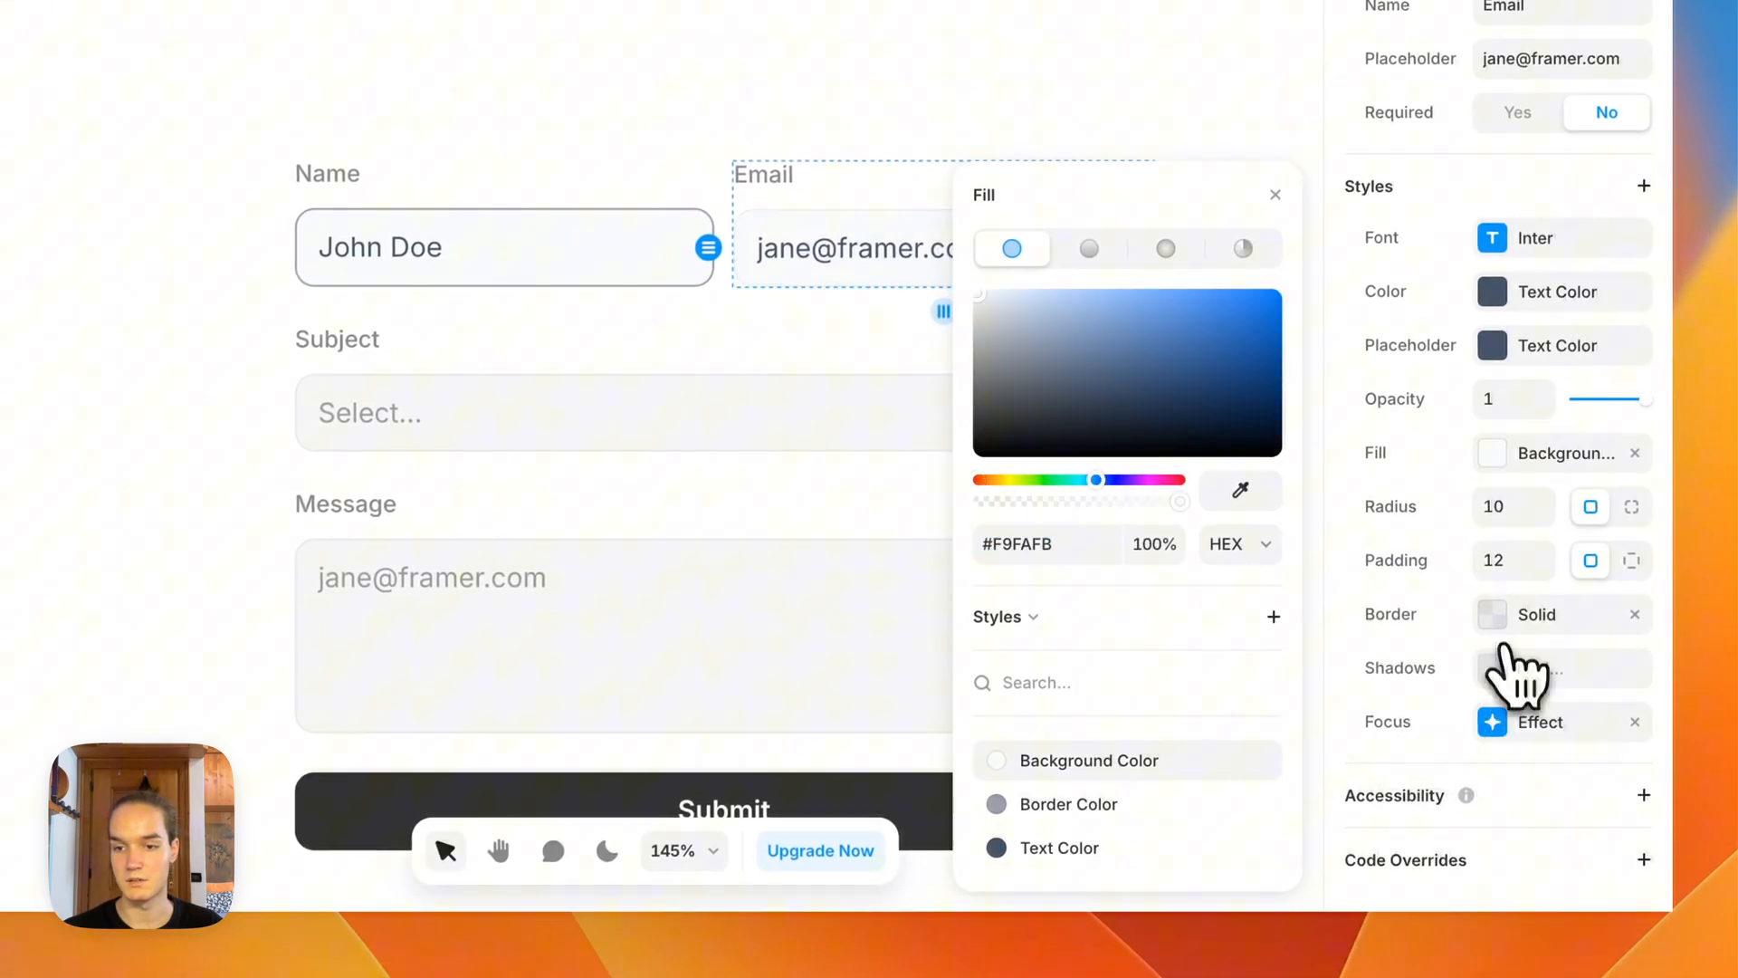
click(1502, 625)
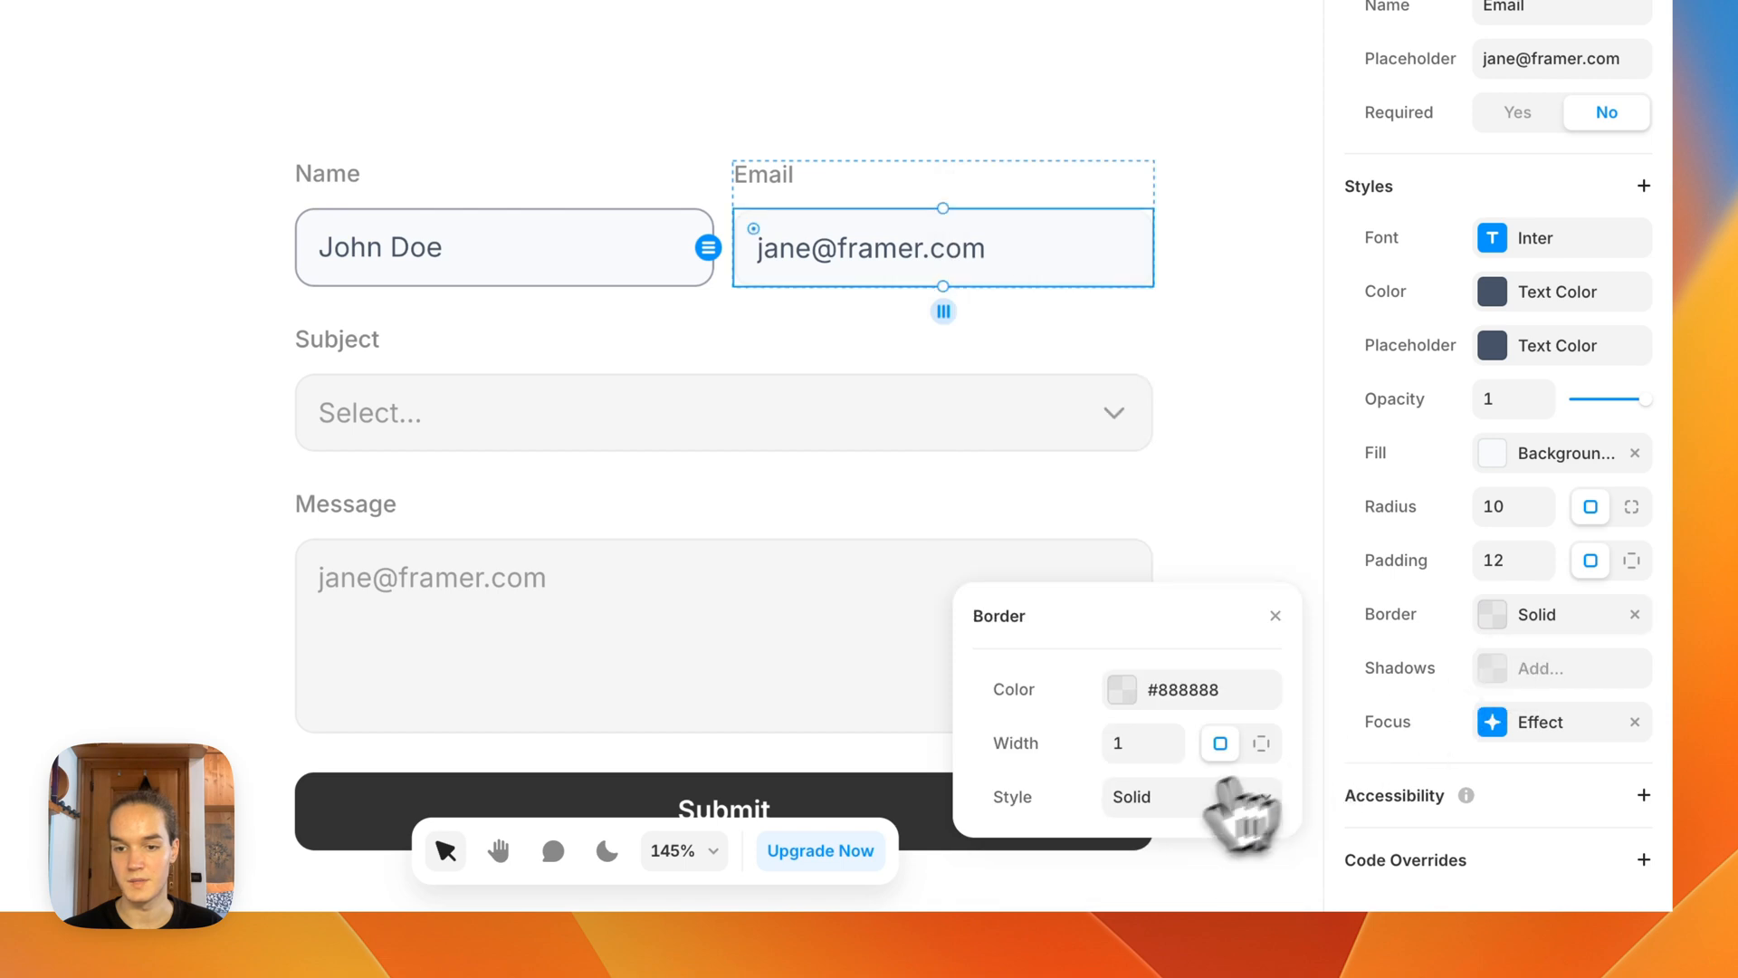
click(1163, 702)
click(1089, 814)
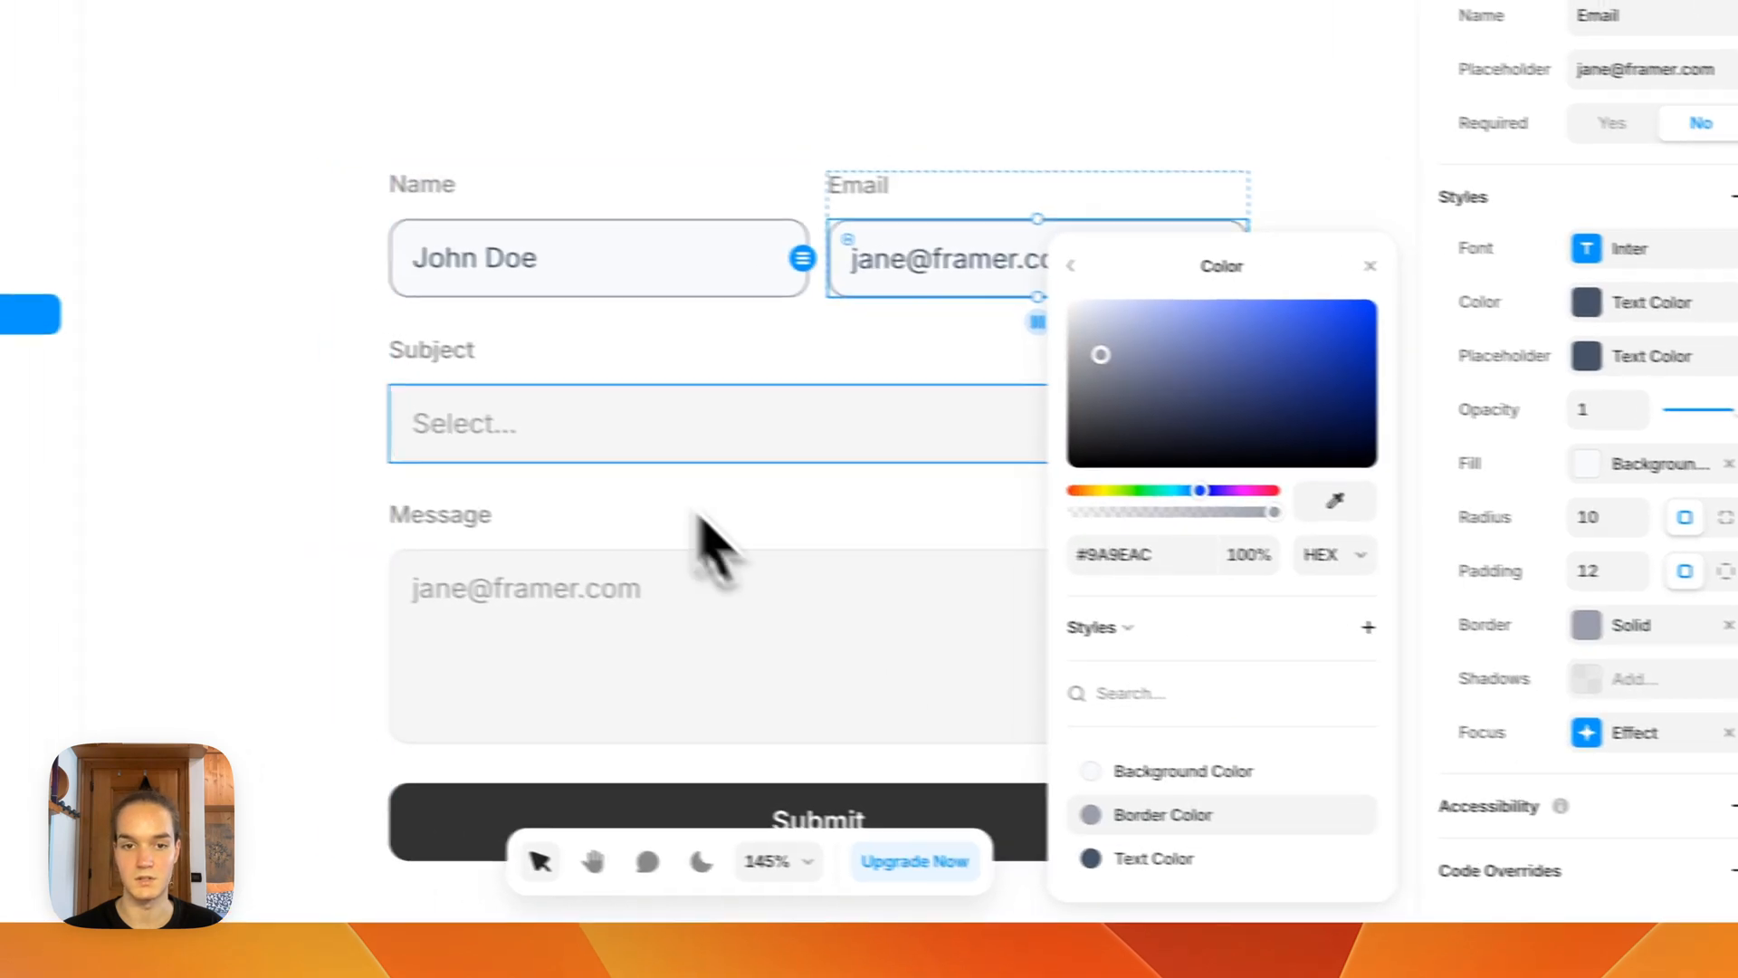
Step: Select the Subject dropdown and Message input together and apply the Border Color style to their borders and Background Color to their fills
click(543, 430)
shift+click(480, 588)
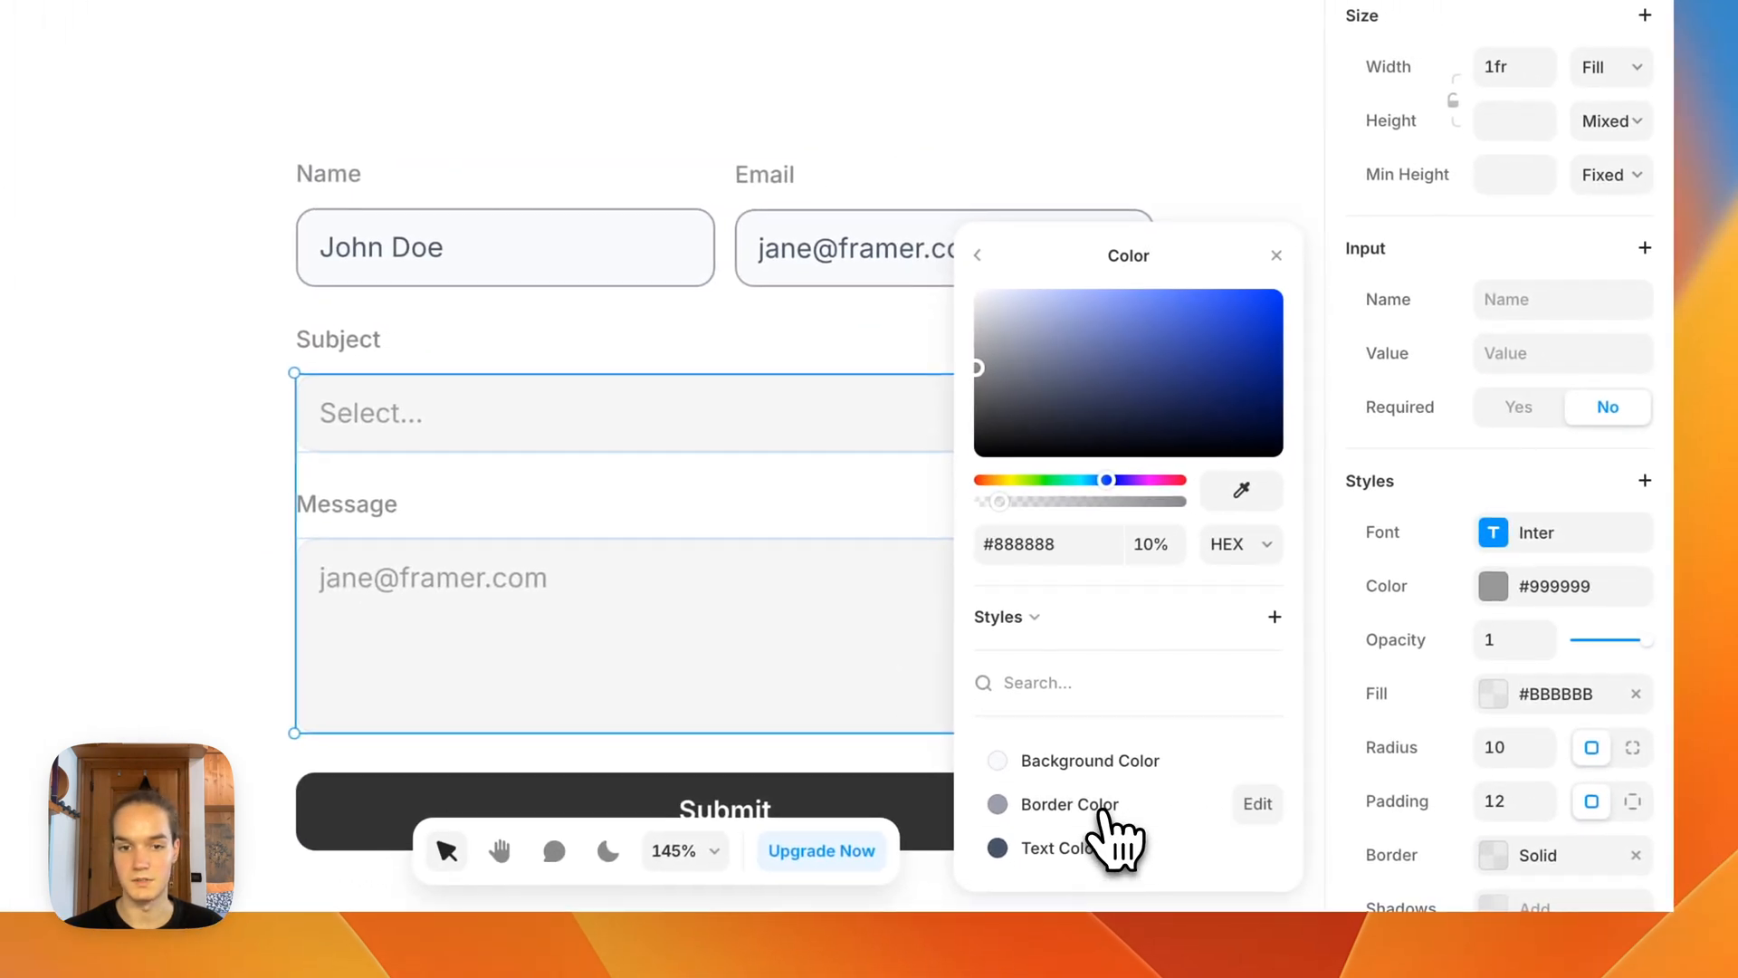
click(1156, 802)
click(1498, 695)
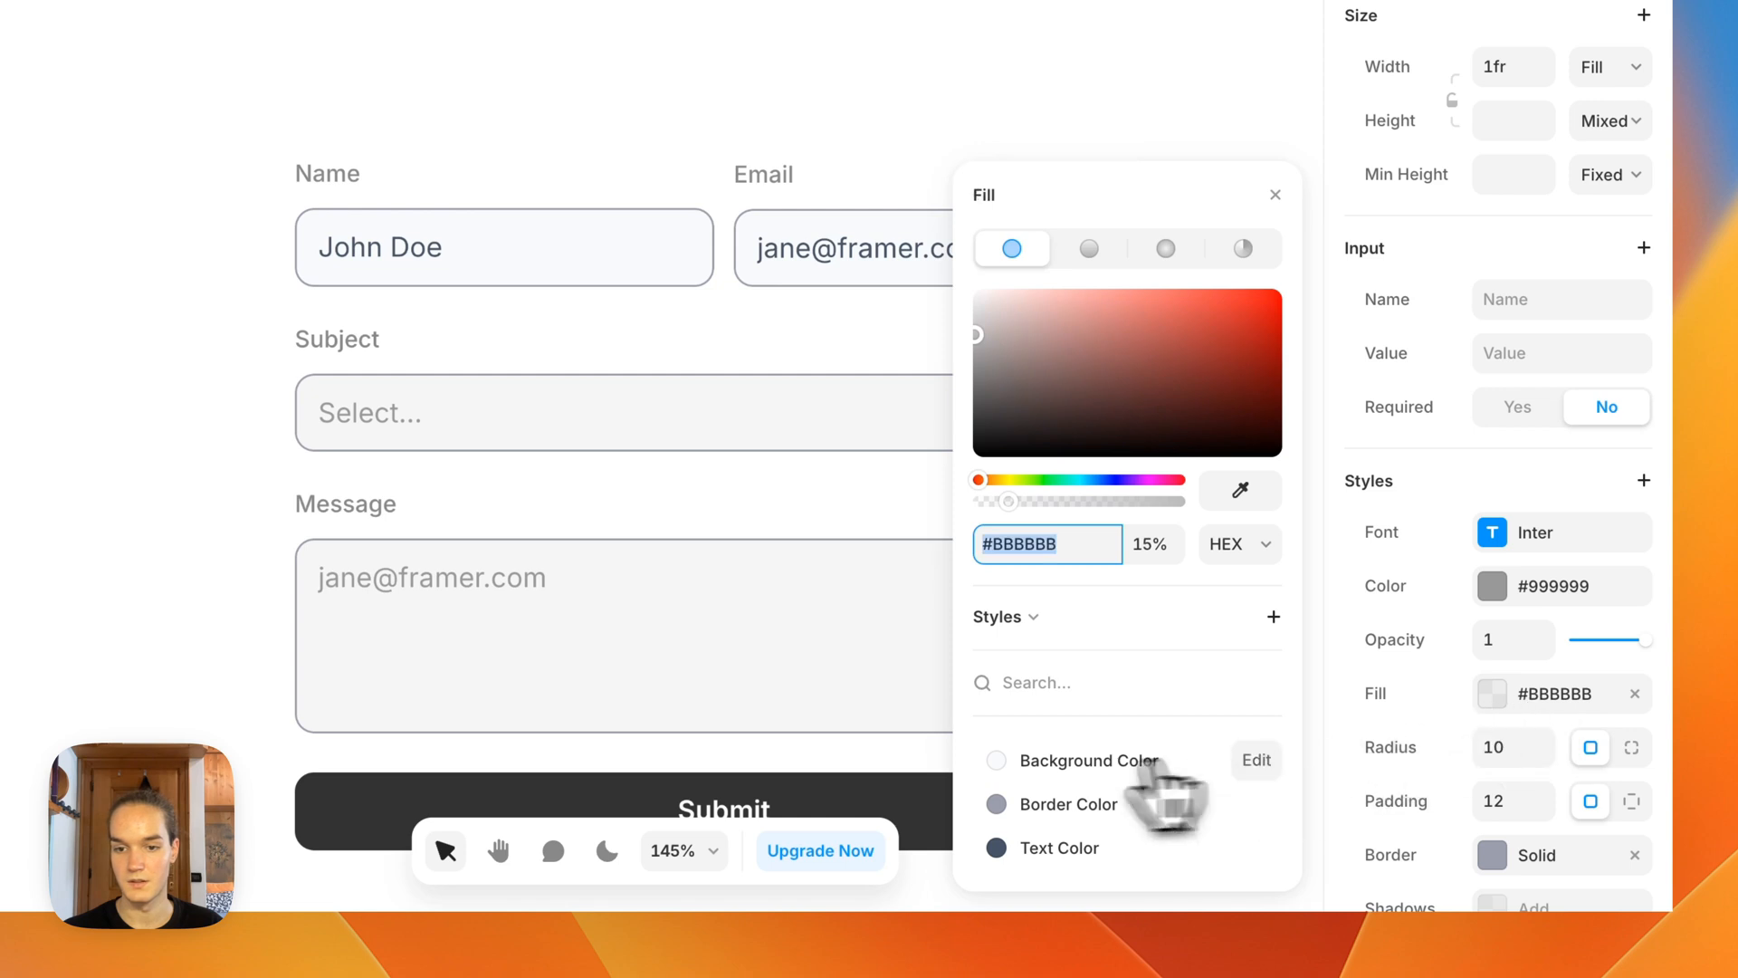
click(1088, 761)
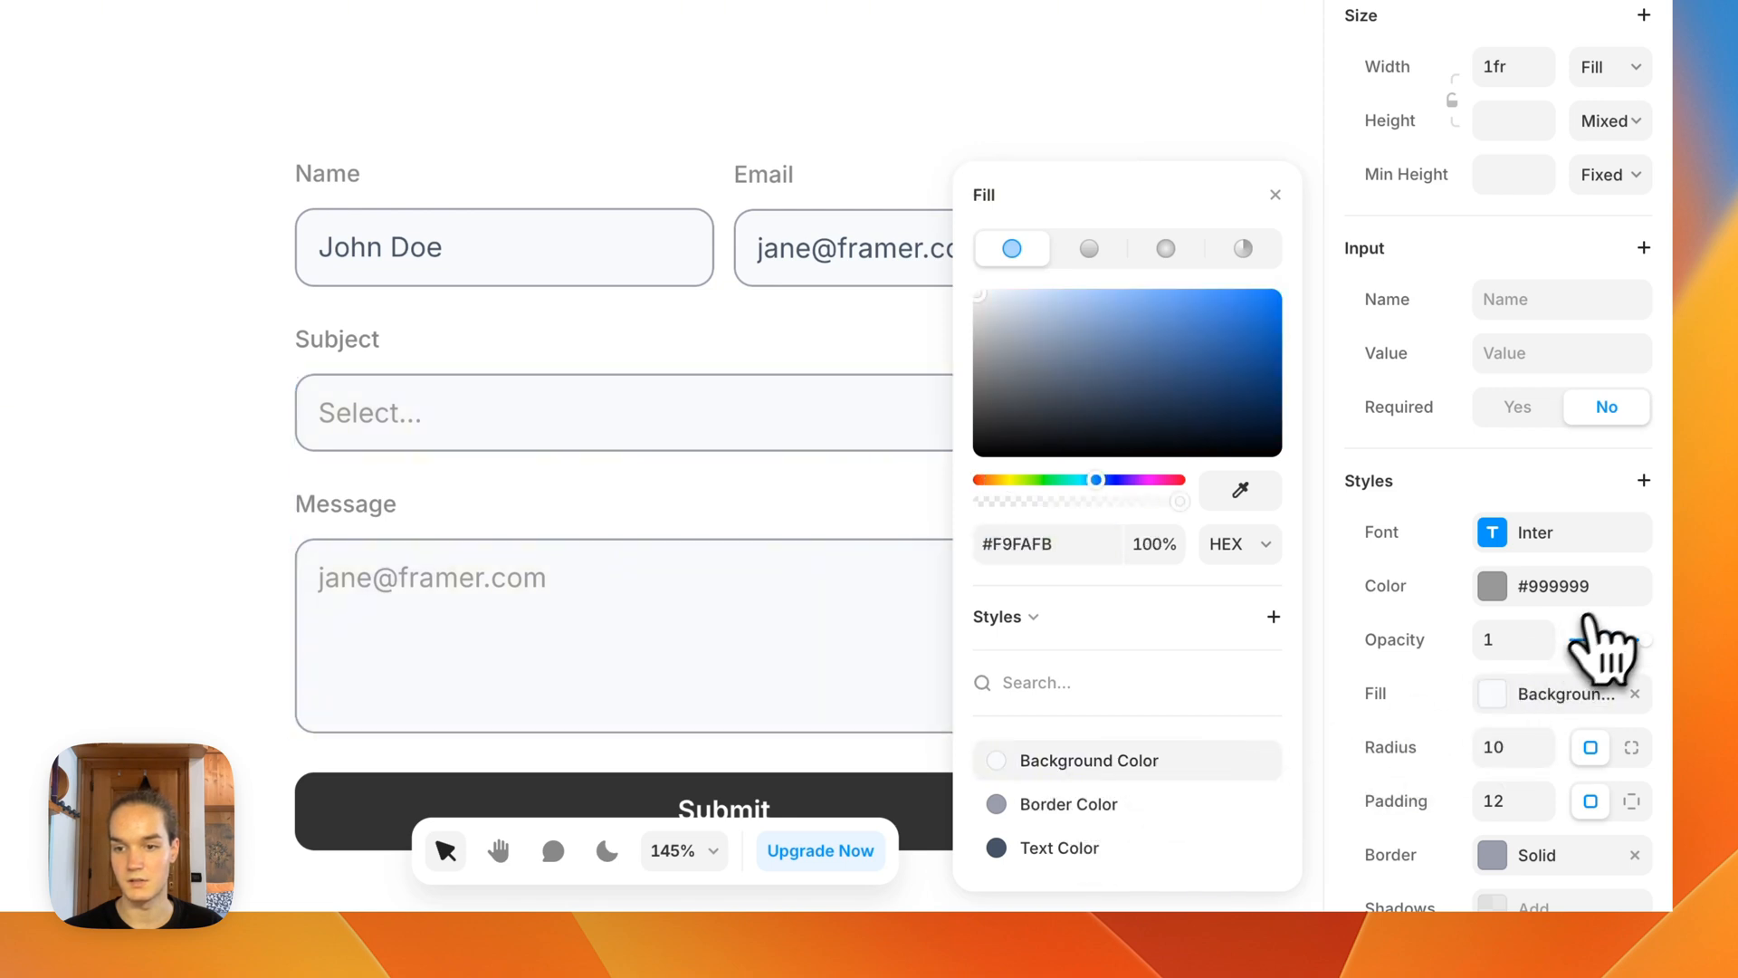
Step: Apply the Text Color style to the text of the Subject dropdown and Message input, and to the Message input's placeholder
click(1492, 585)
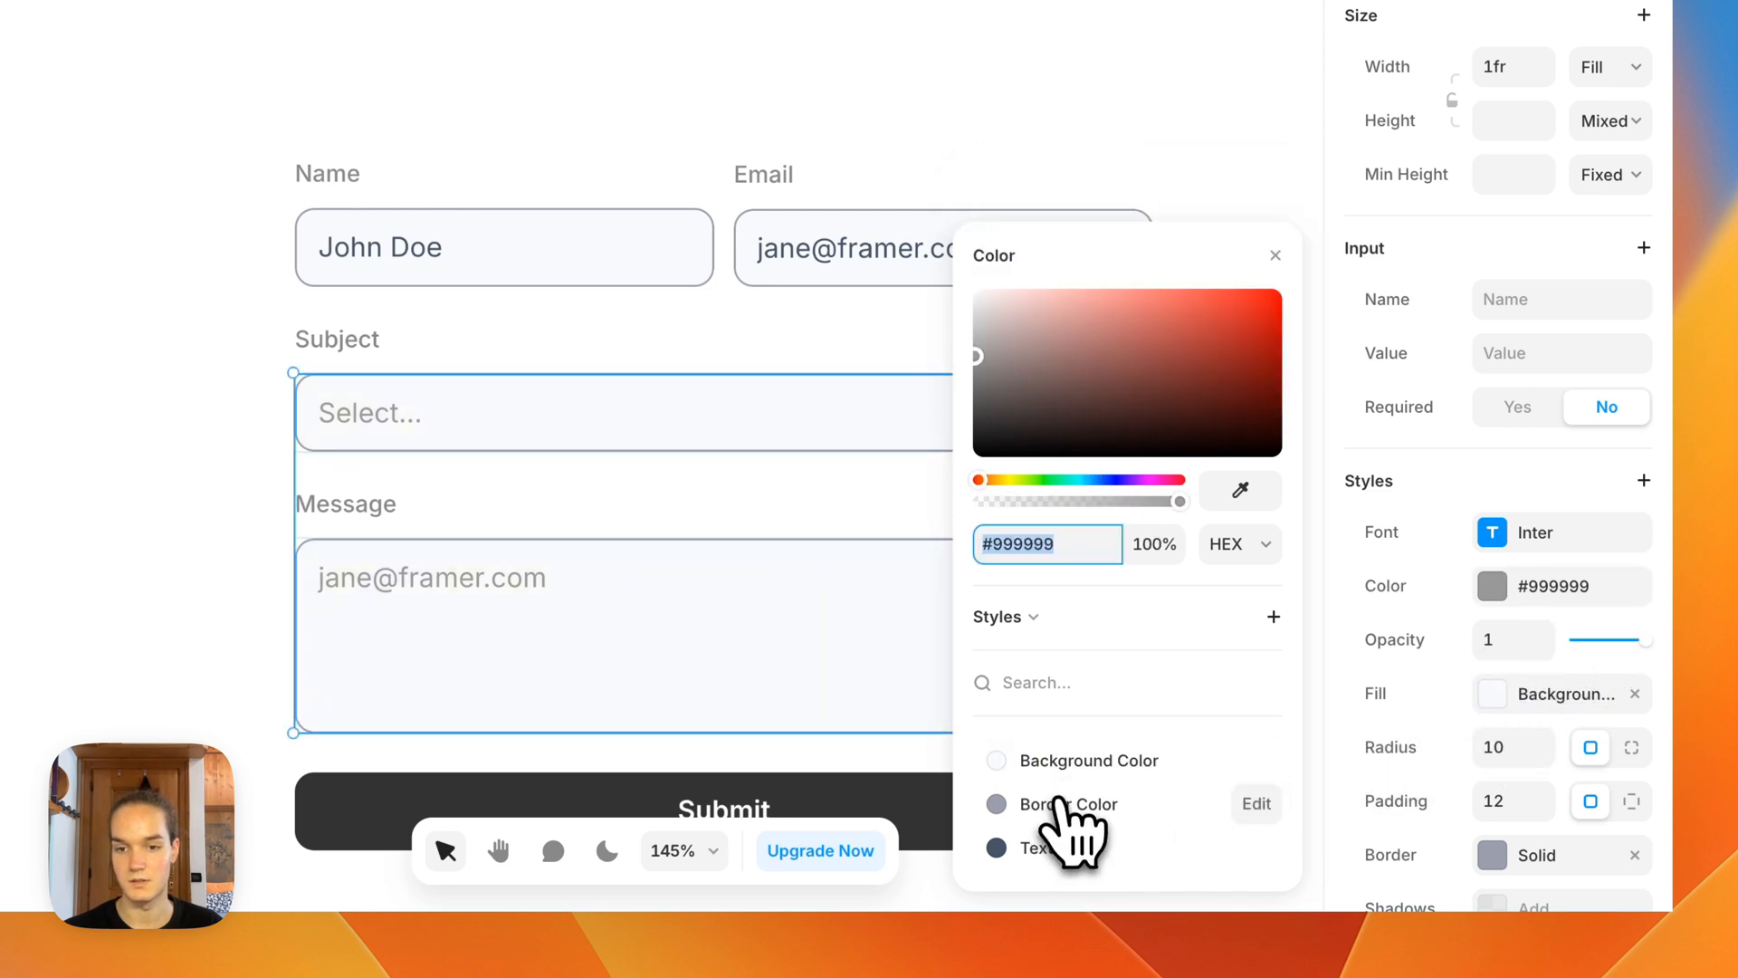
click(1050, 847)
click(598, 647)
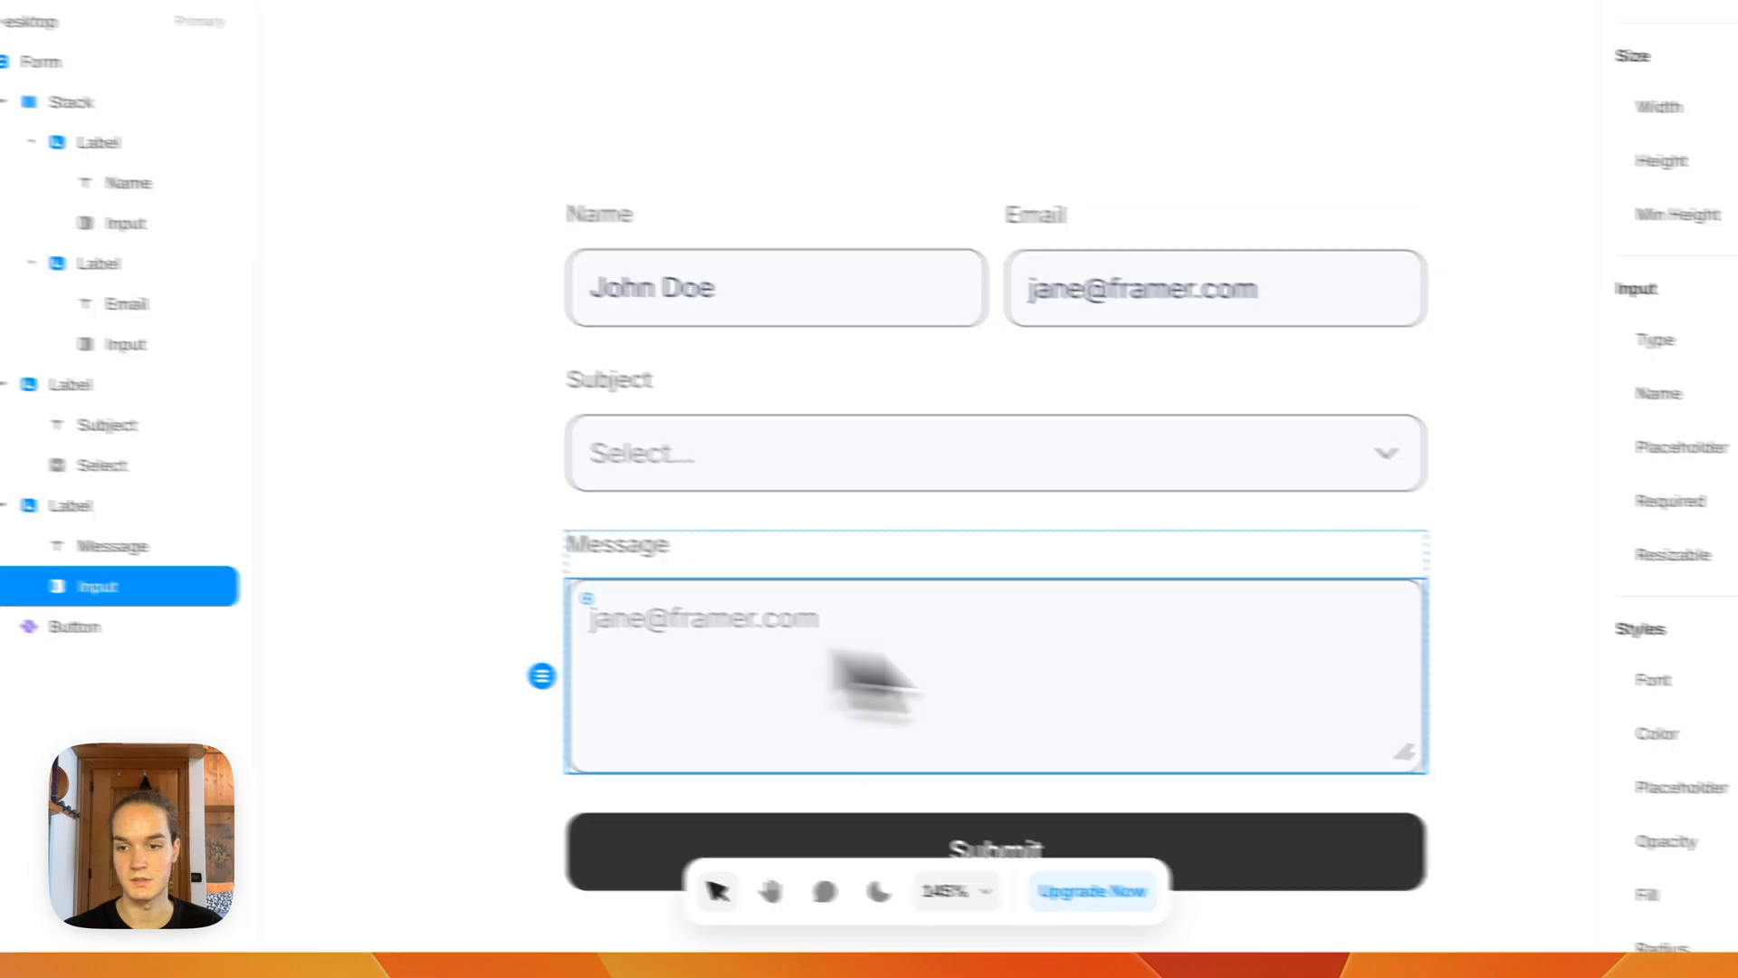
click(1539, 629)
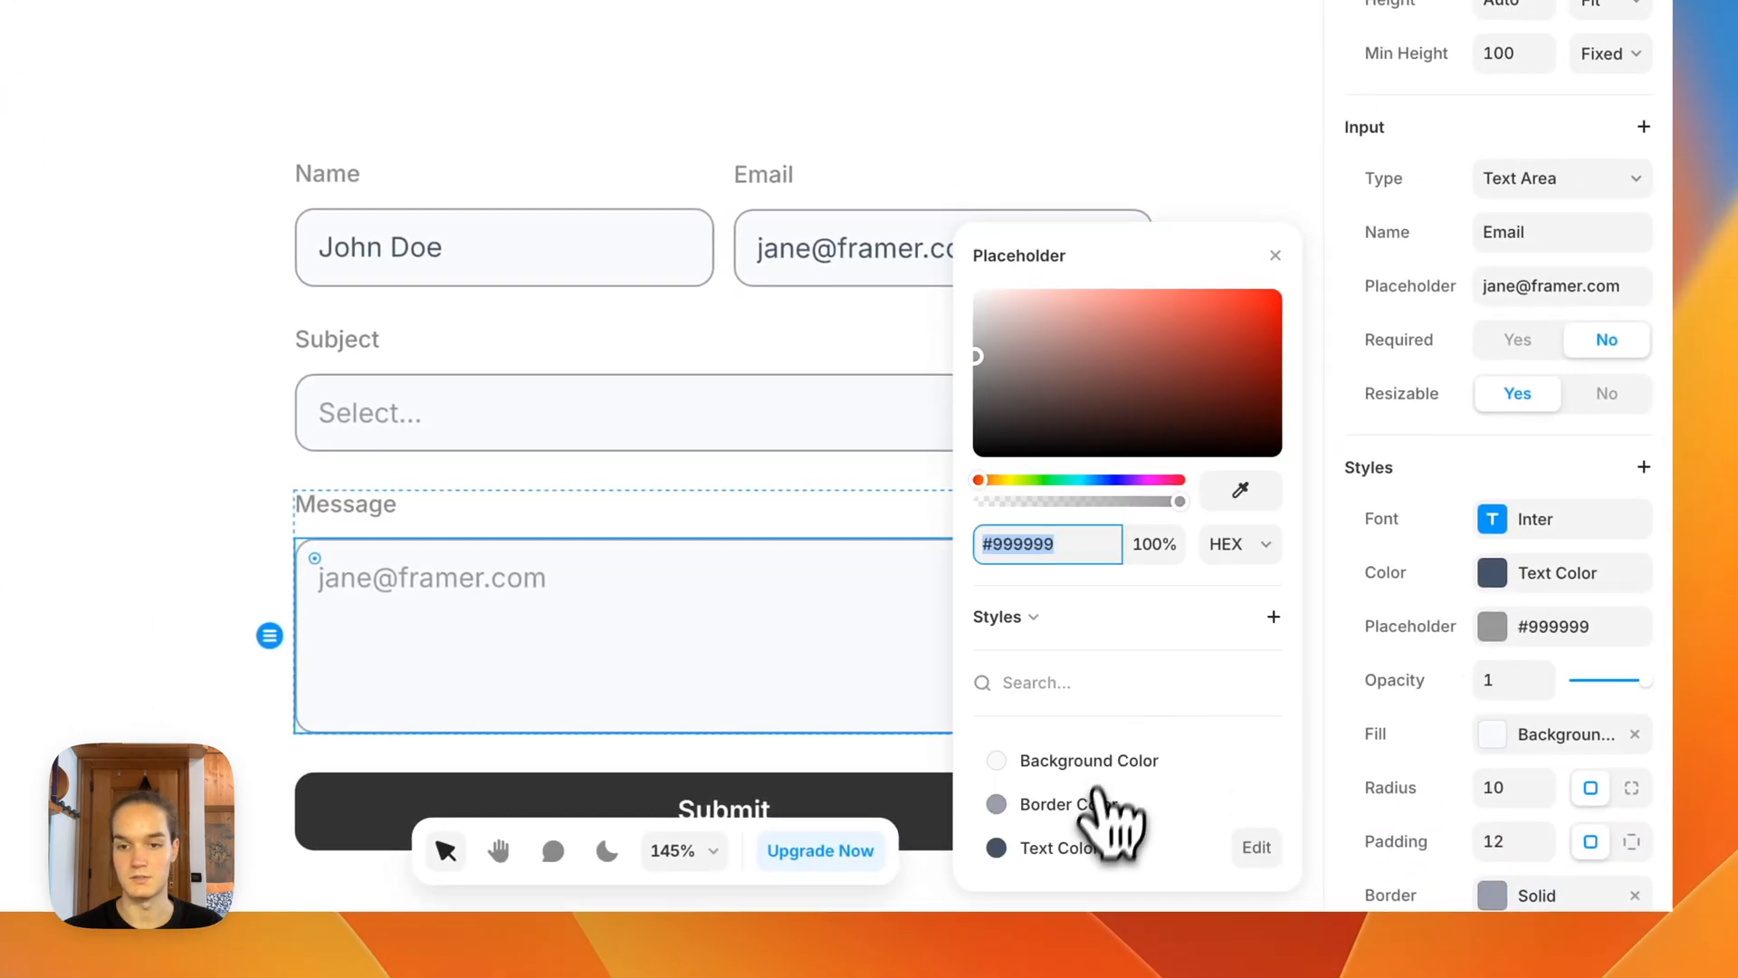
click(1099, 838)
click(198, 496)
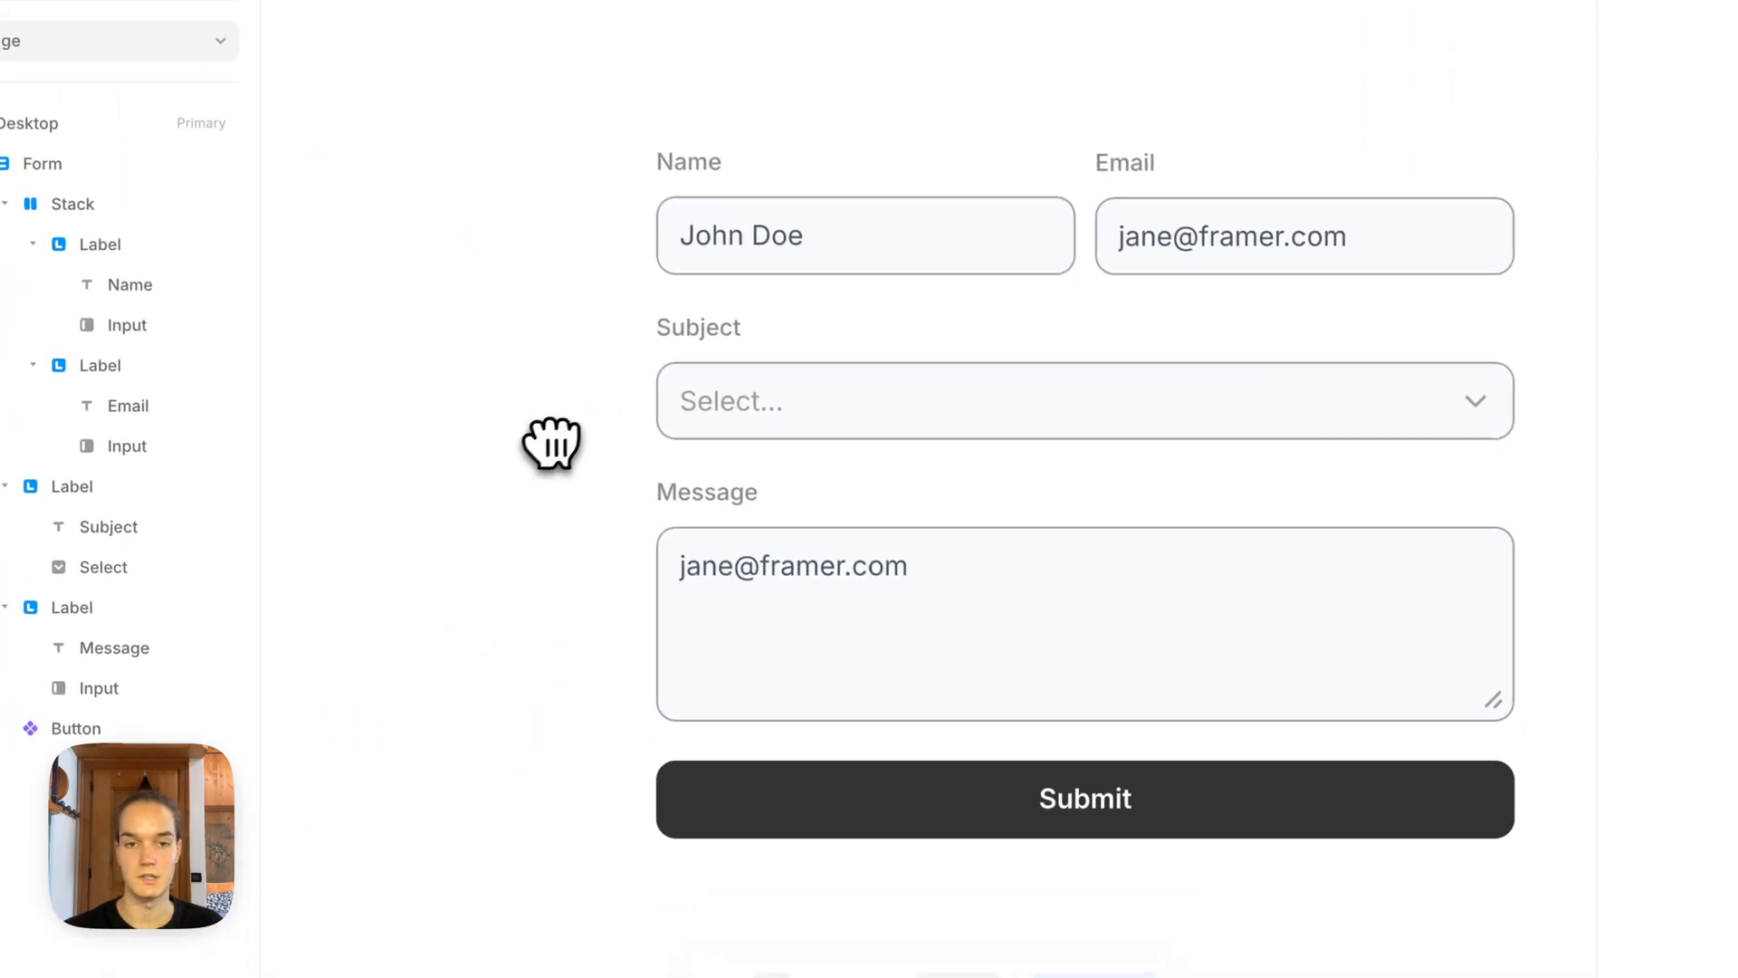
Step: Preview the page, expand the Subject dropdown to check its options, and return to the canvas
click(735, 428)
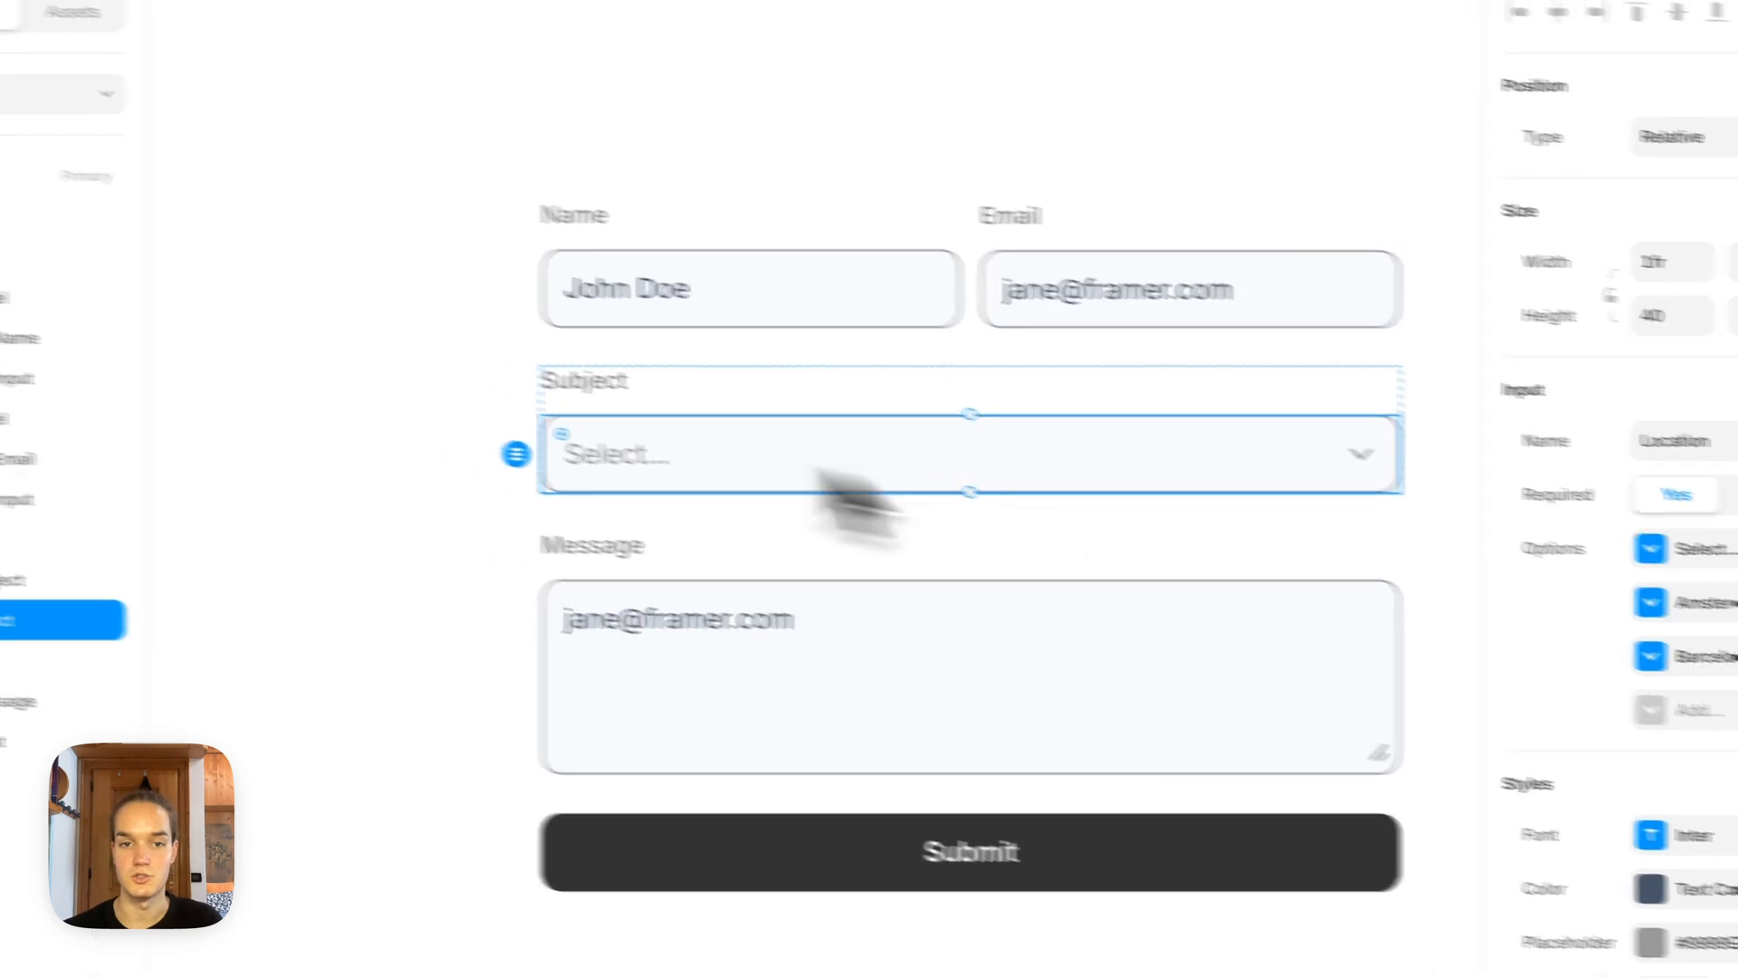
click(355, 439)
scroll(342, 438, down, 3)
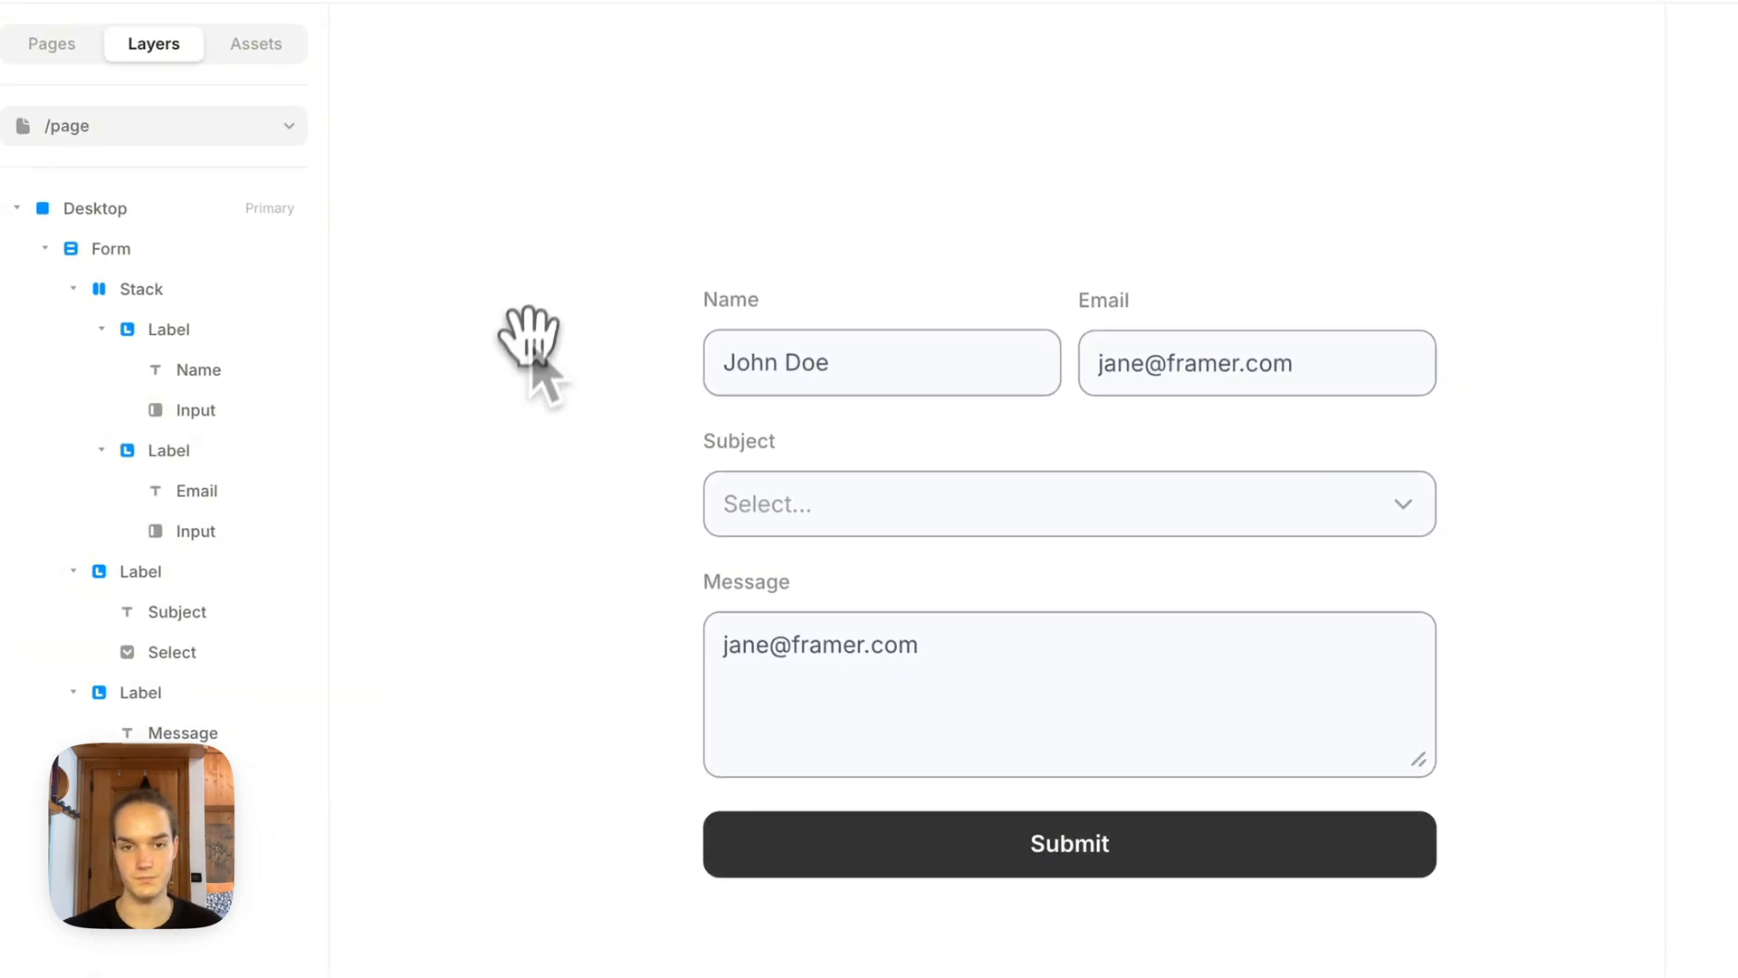
drag(533, 339, 586, 436)
scroll(602, 473, down, 3)
drag(522, 315, 618, 466)
scroll(705, 601, down, 3)
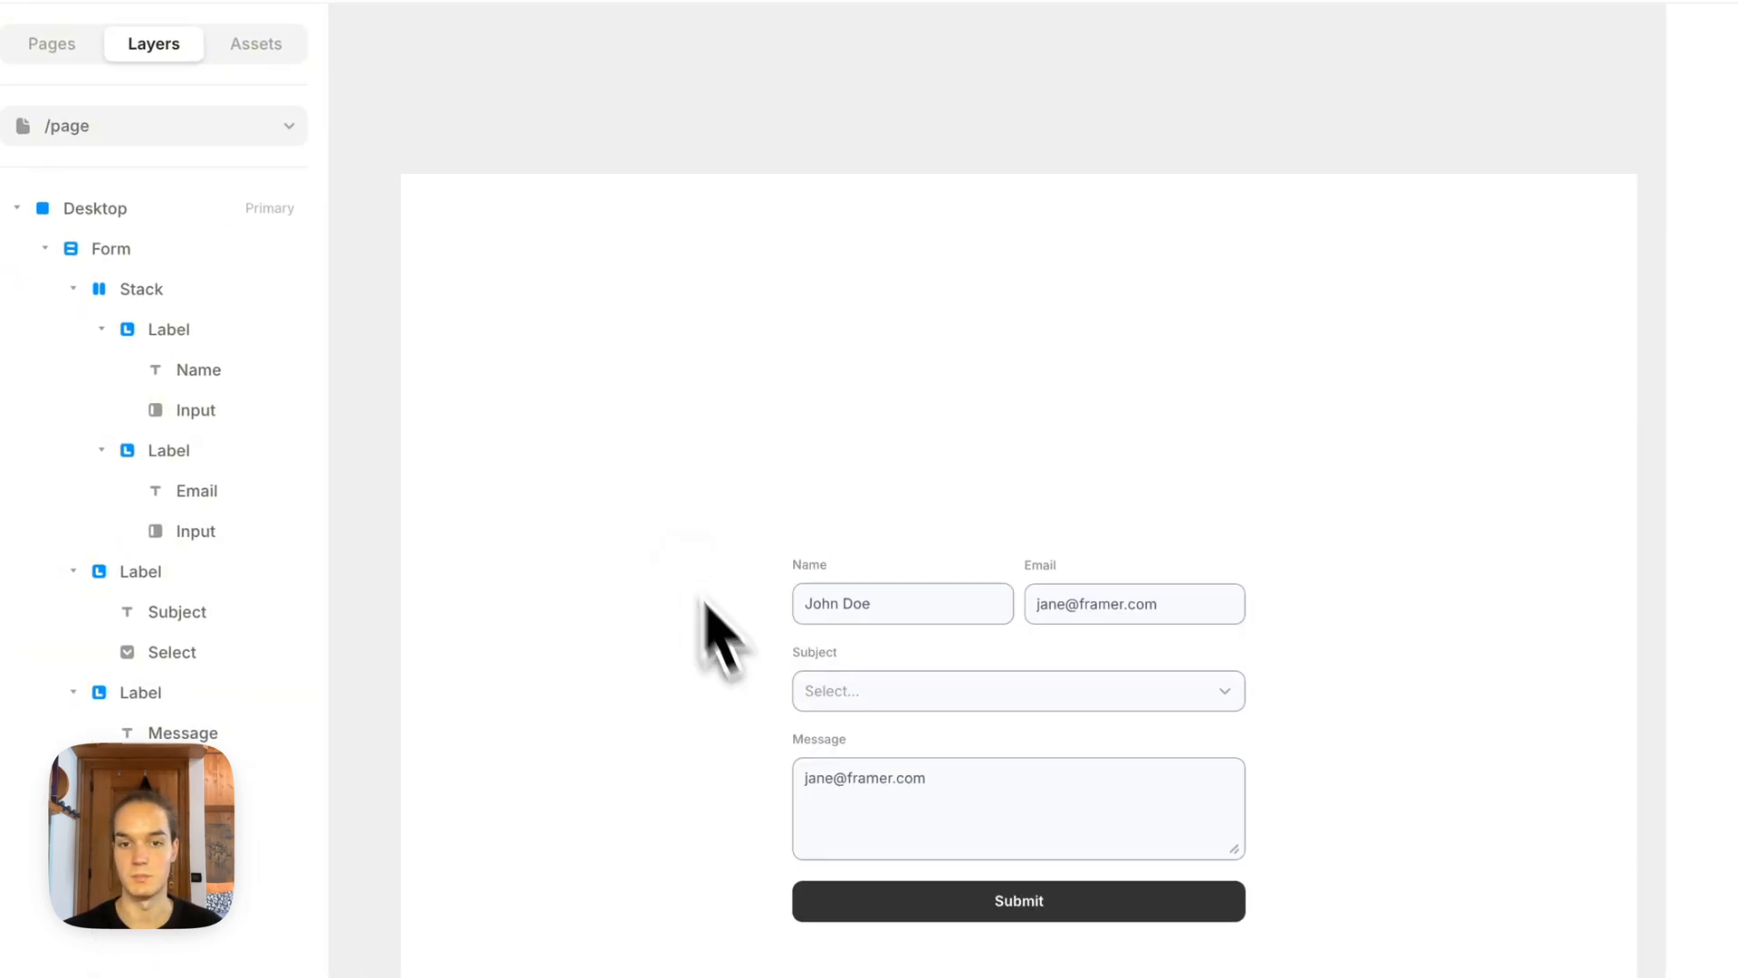
click(844, 702)
key(super+p)
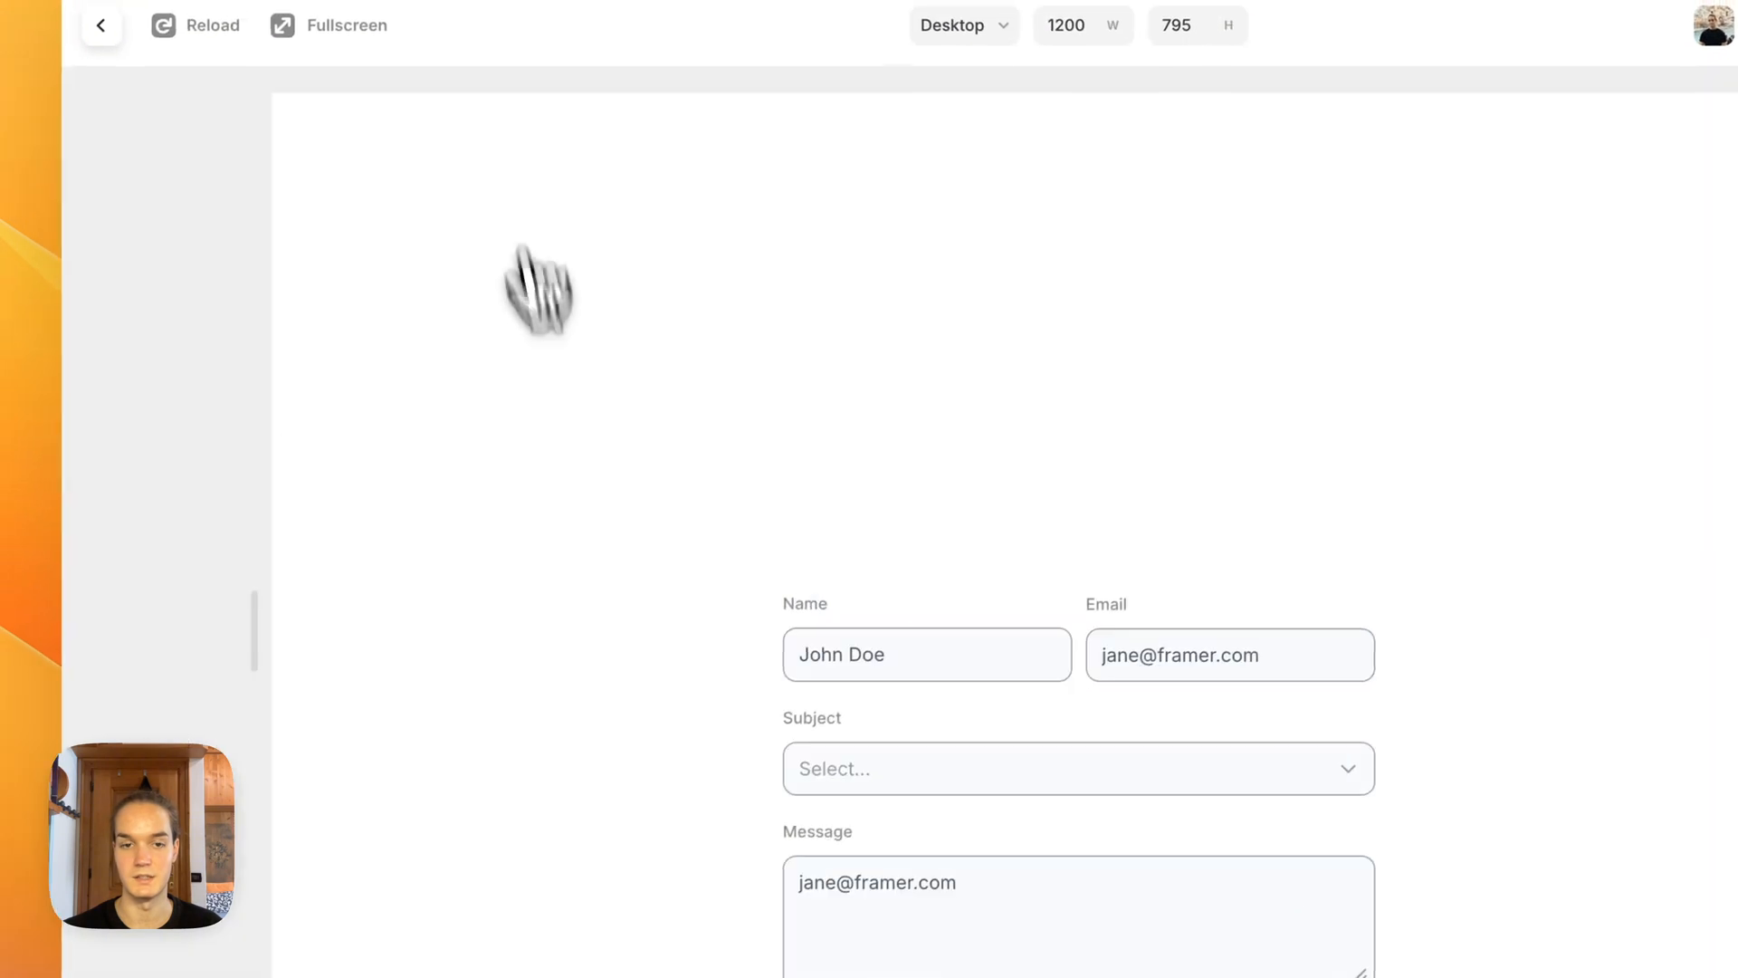
click(860, 401)
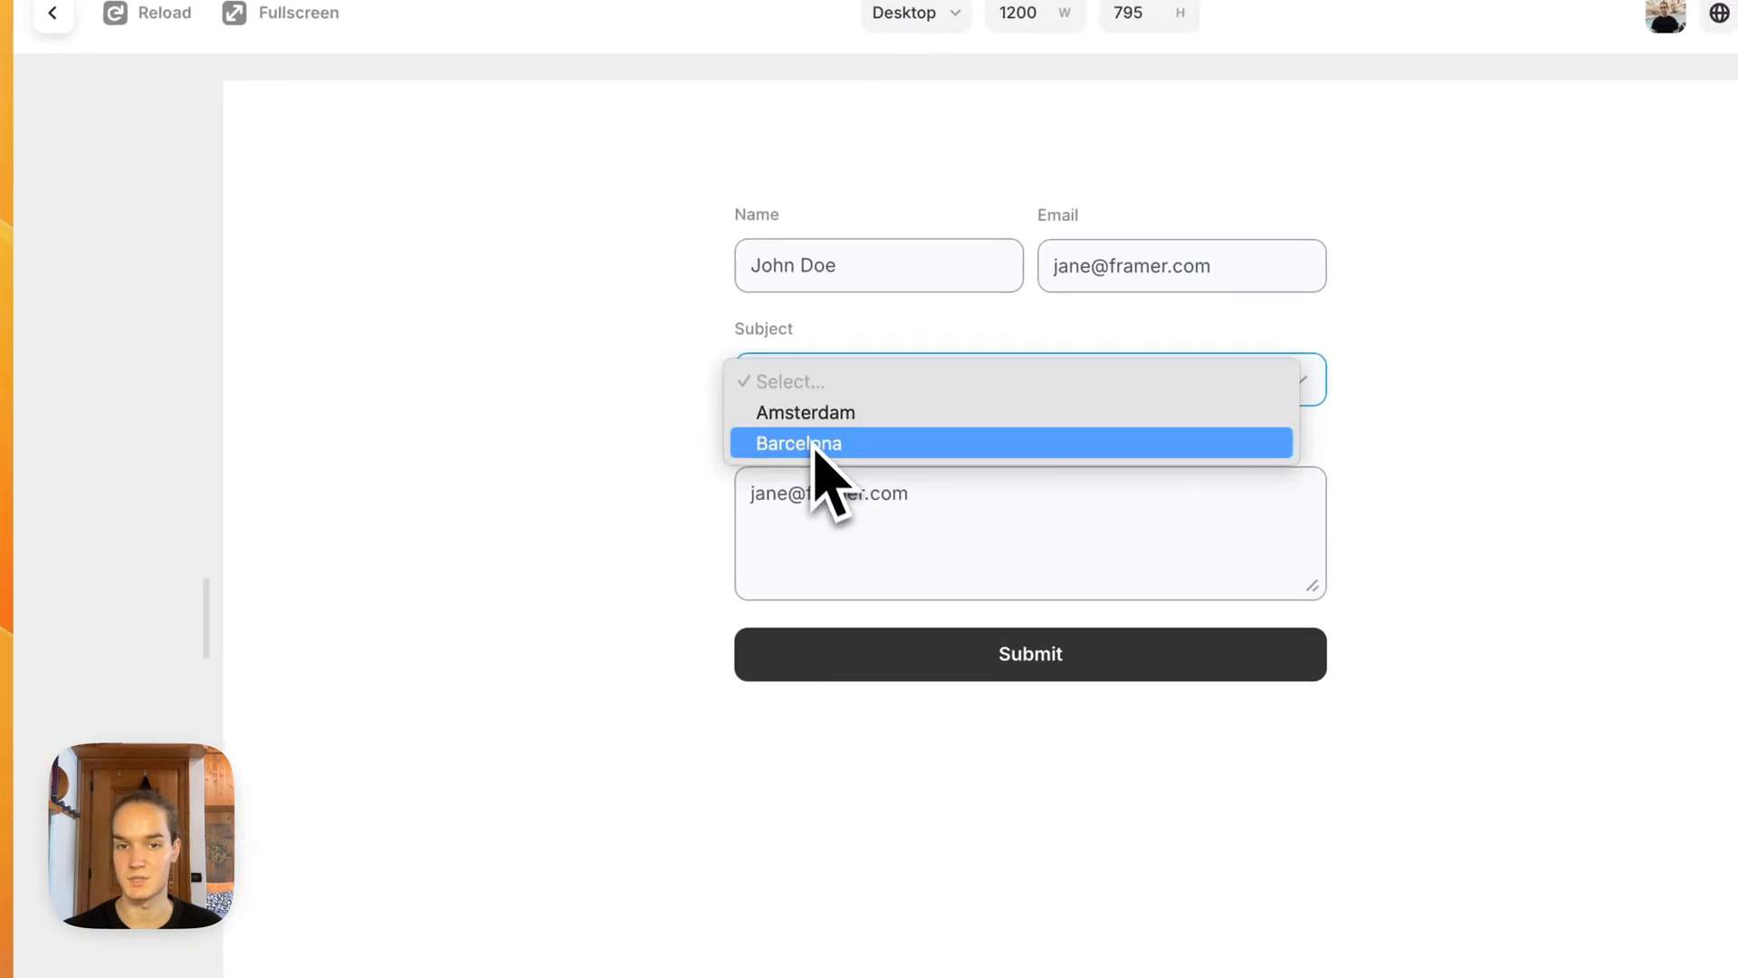
click(60, 18)
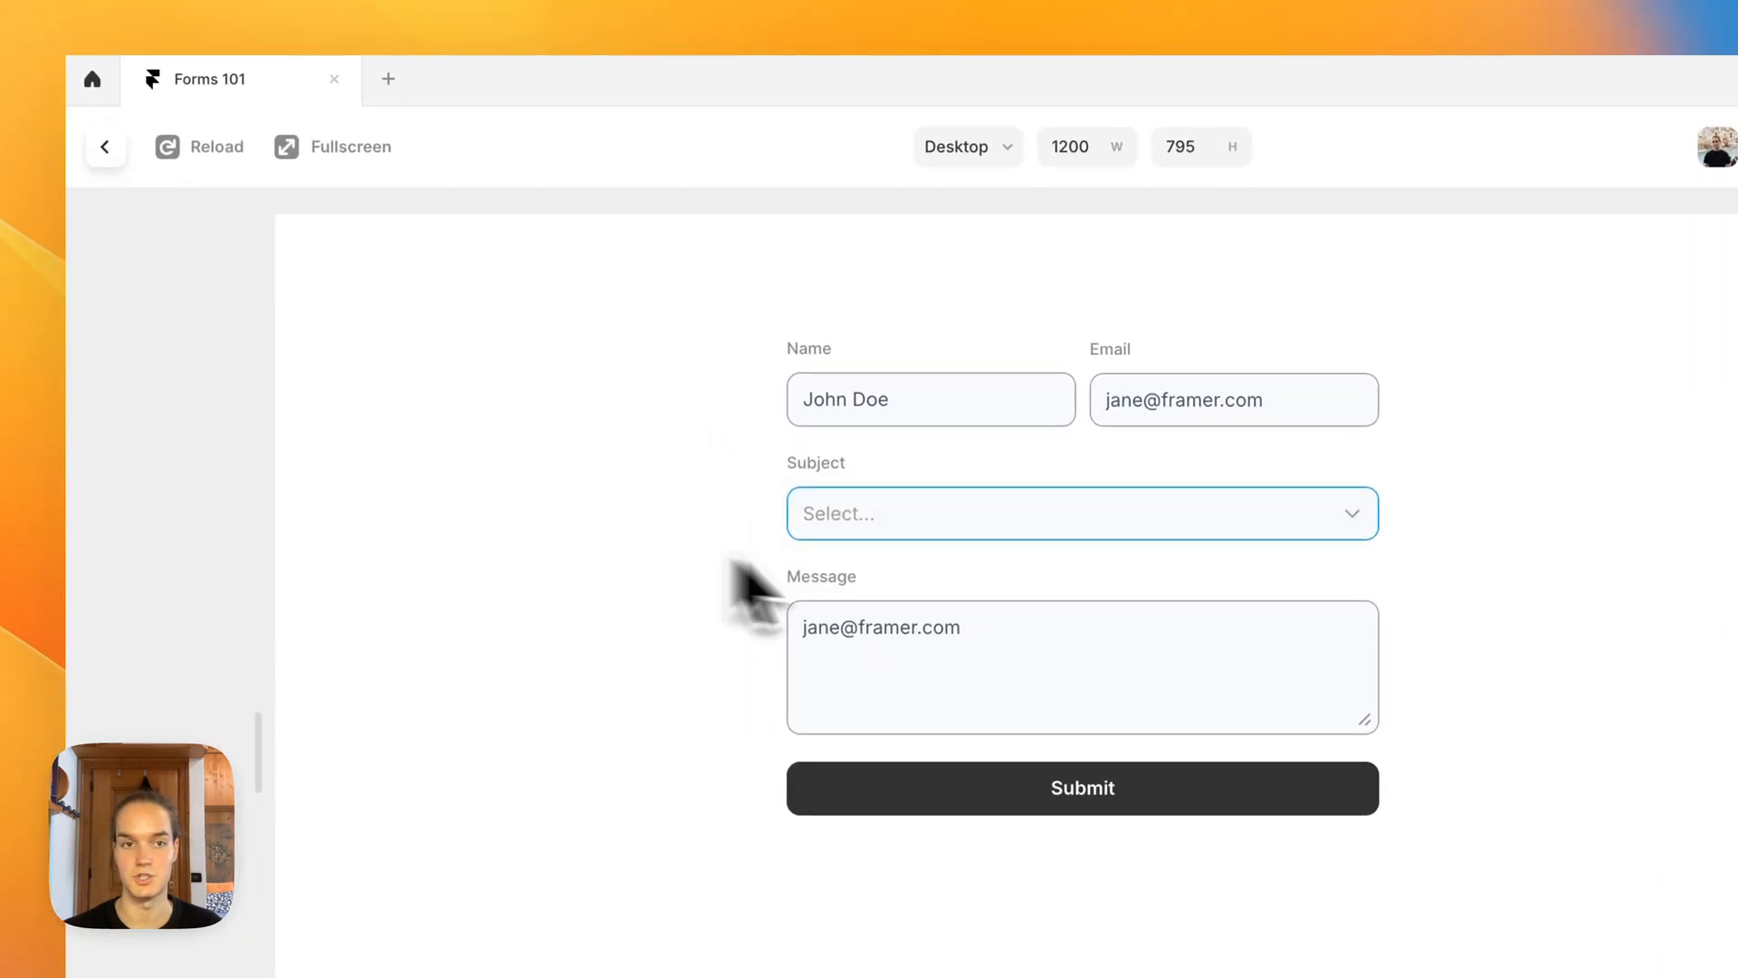
click(105, 156)
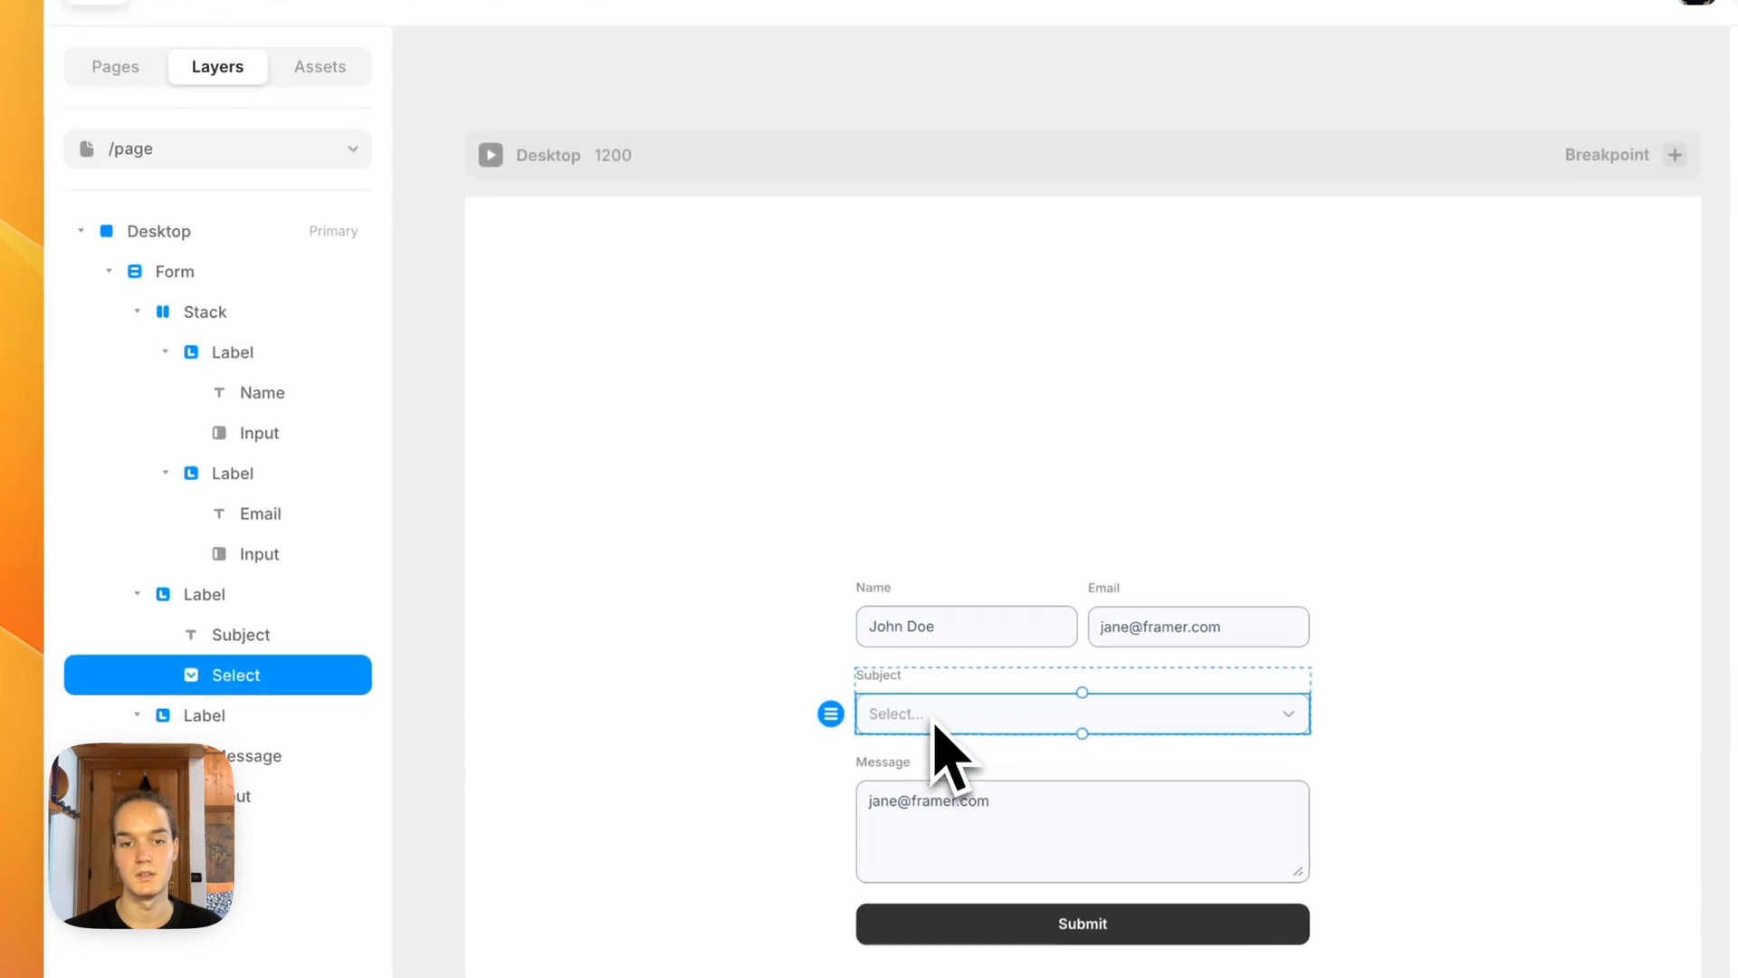
Step: Examine the option settings of the Subject dropdown on the Home page, and return to /page
click(200, 165)
click(186, 260)
click(879, 635)
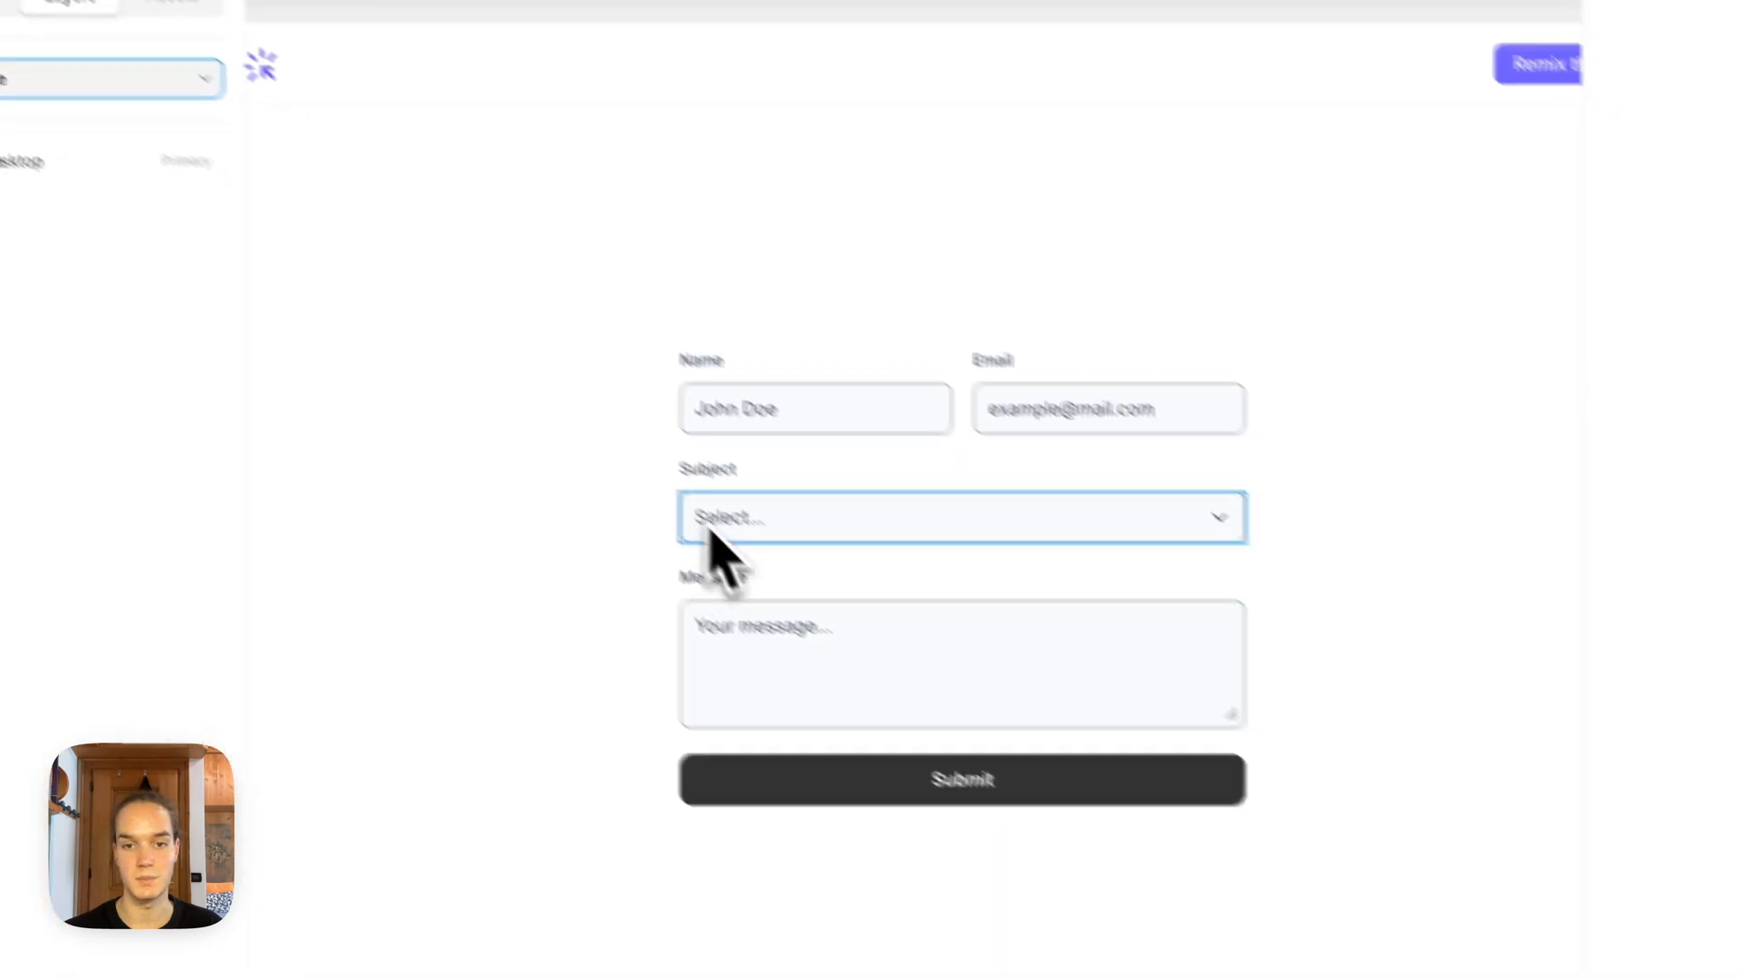
click(1647, 561)
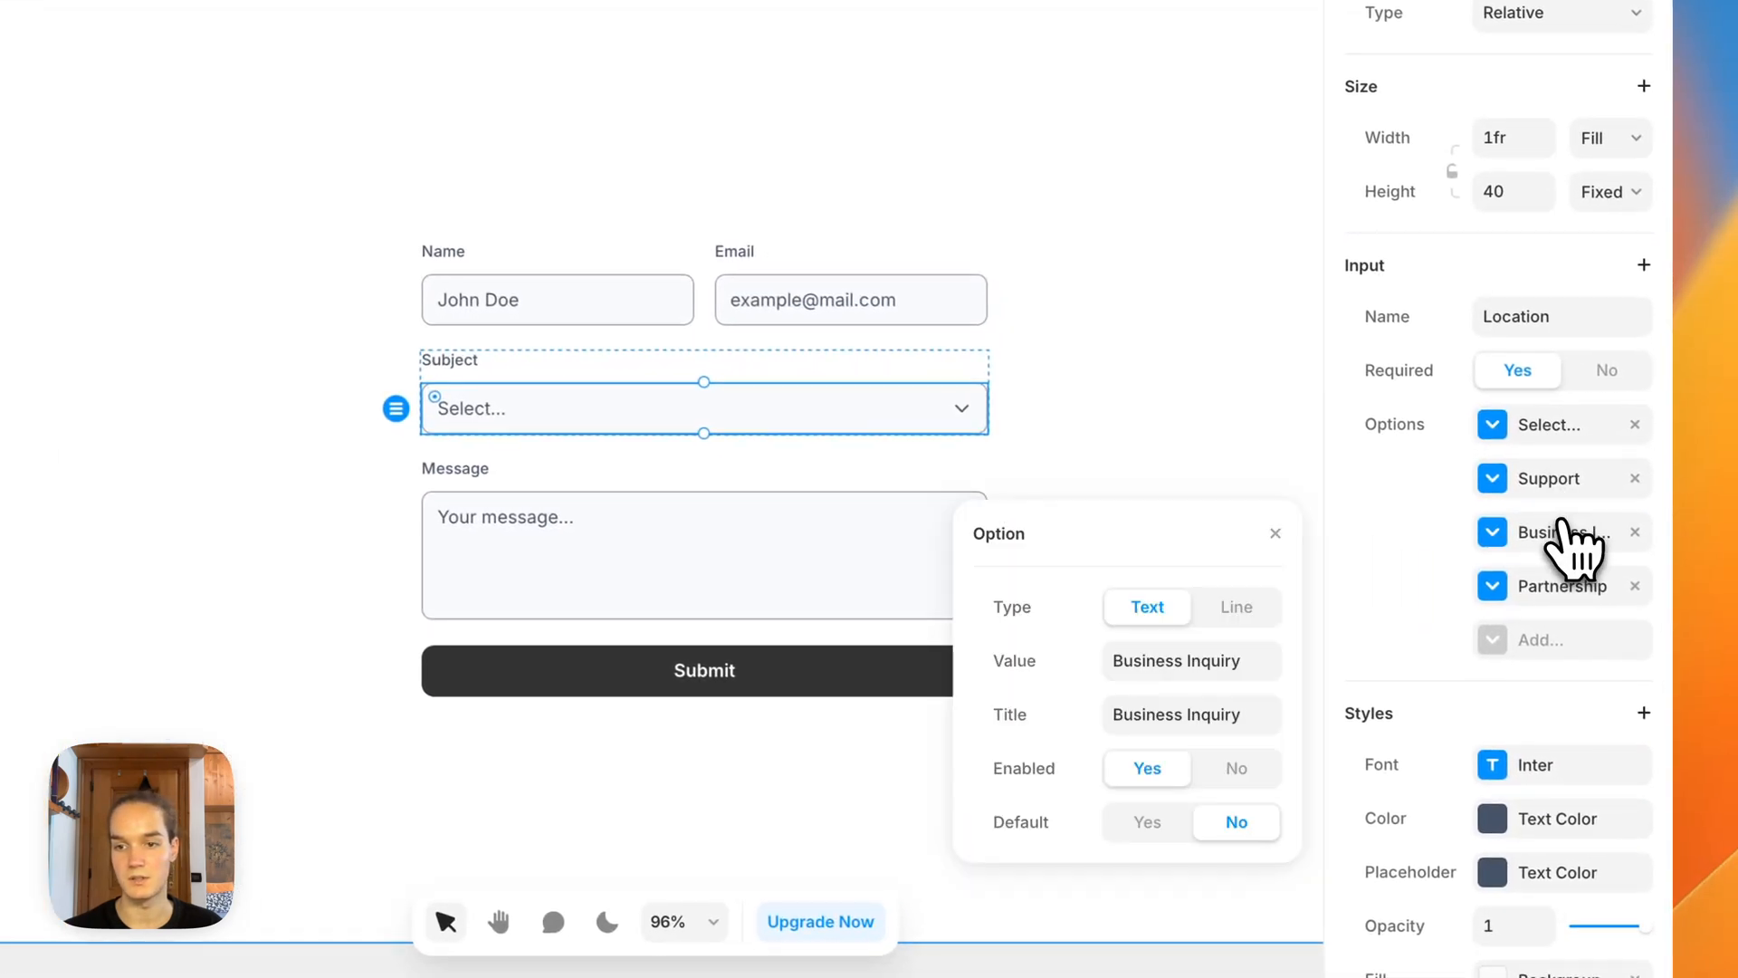
click(1539, 593)
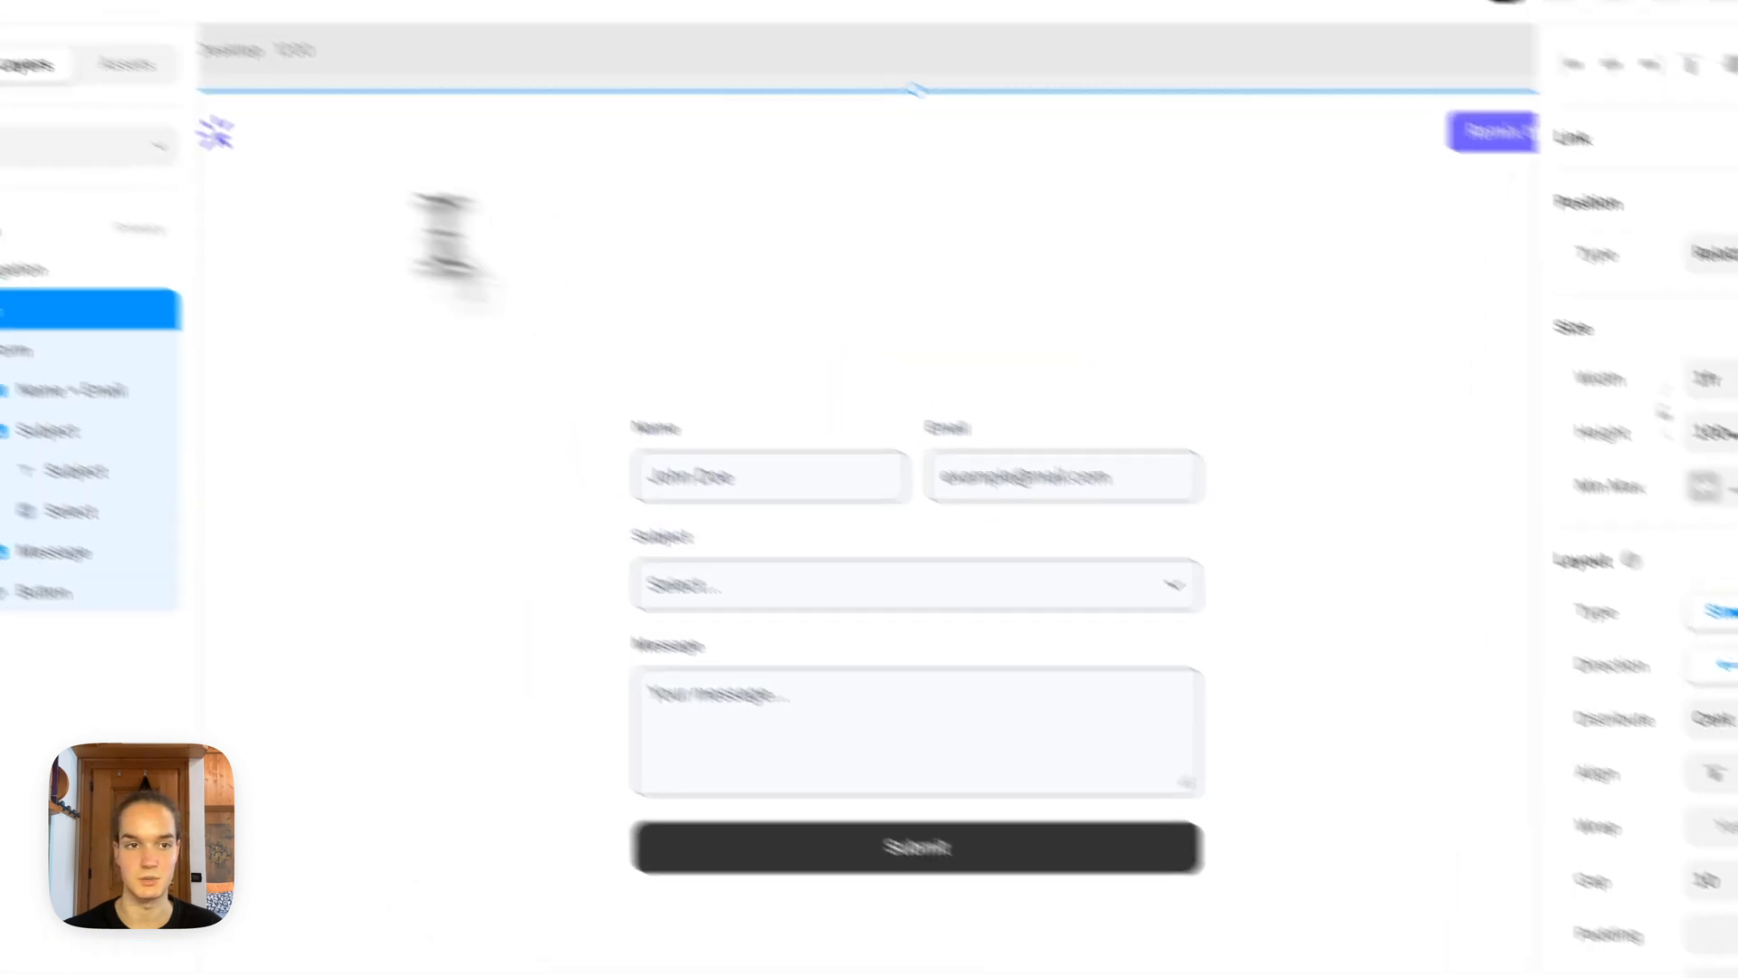
click(91, 145)
click(105, 345)
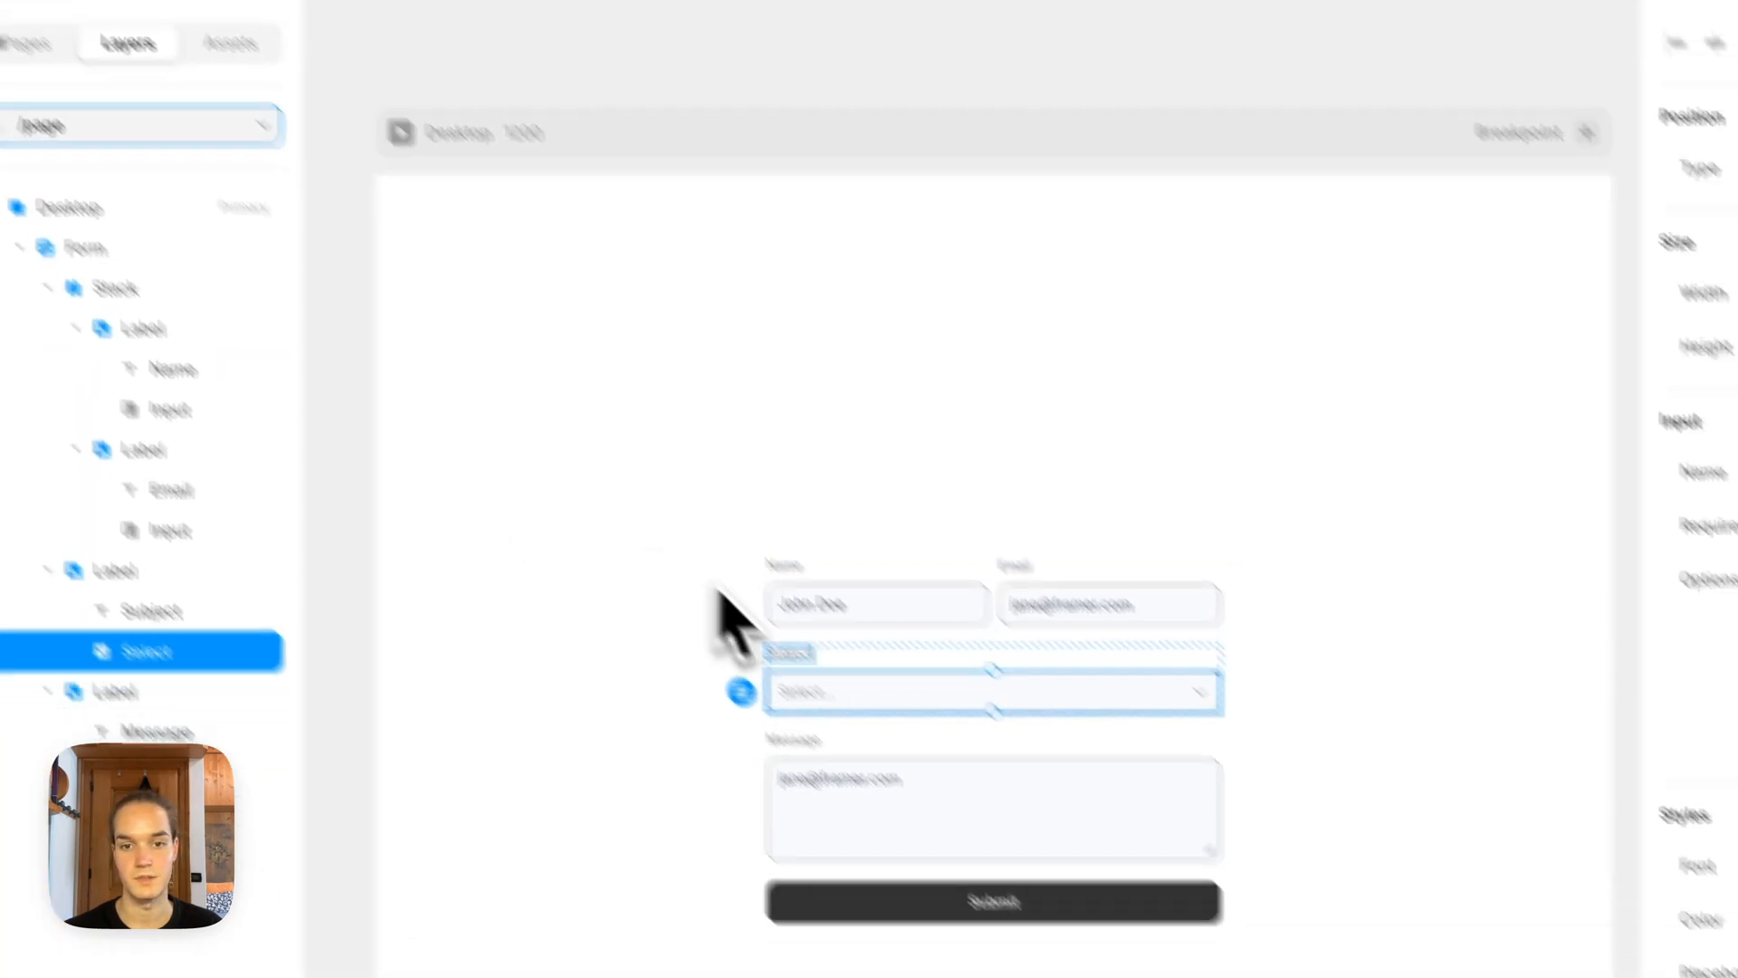
Step: Change the value and title of the Subject dropdown's Amsterdam option to Support and of its Barcelona option to Business Inquiry
click(1725, 532)
double_click(1365, 660)
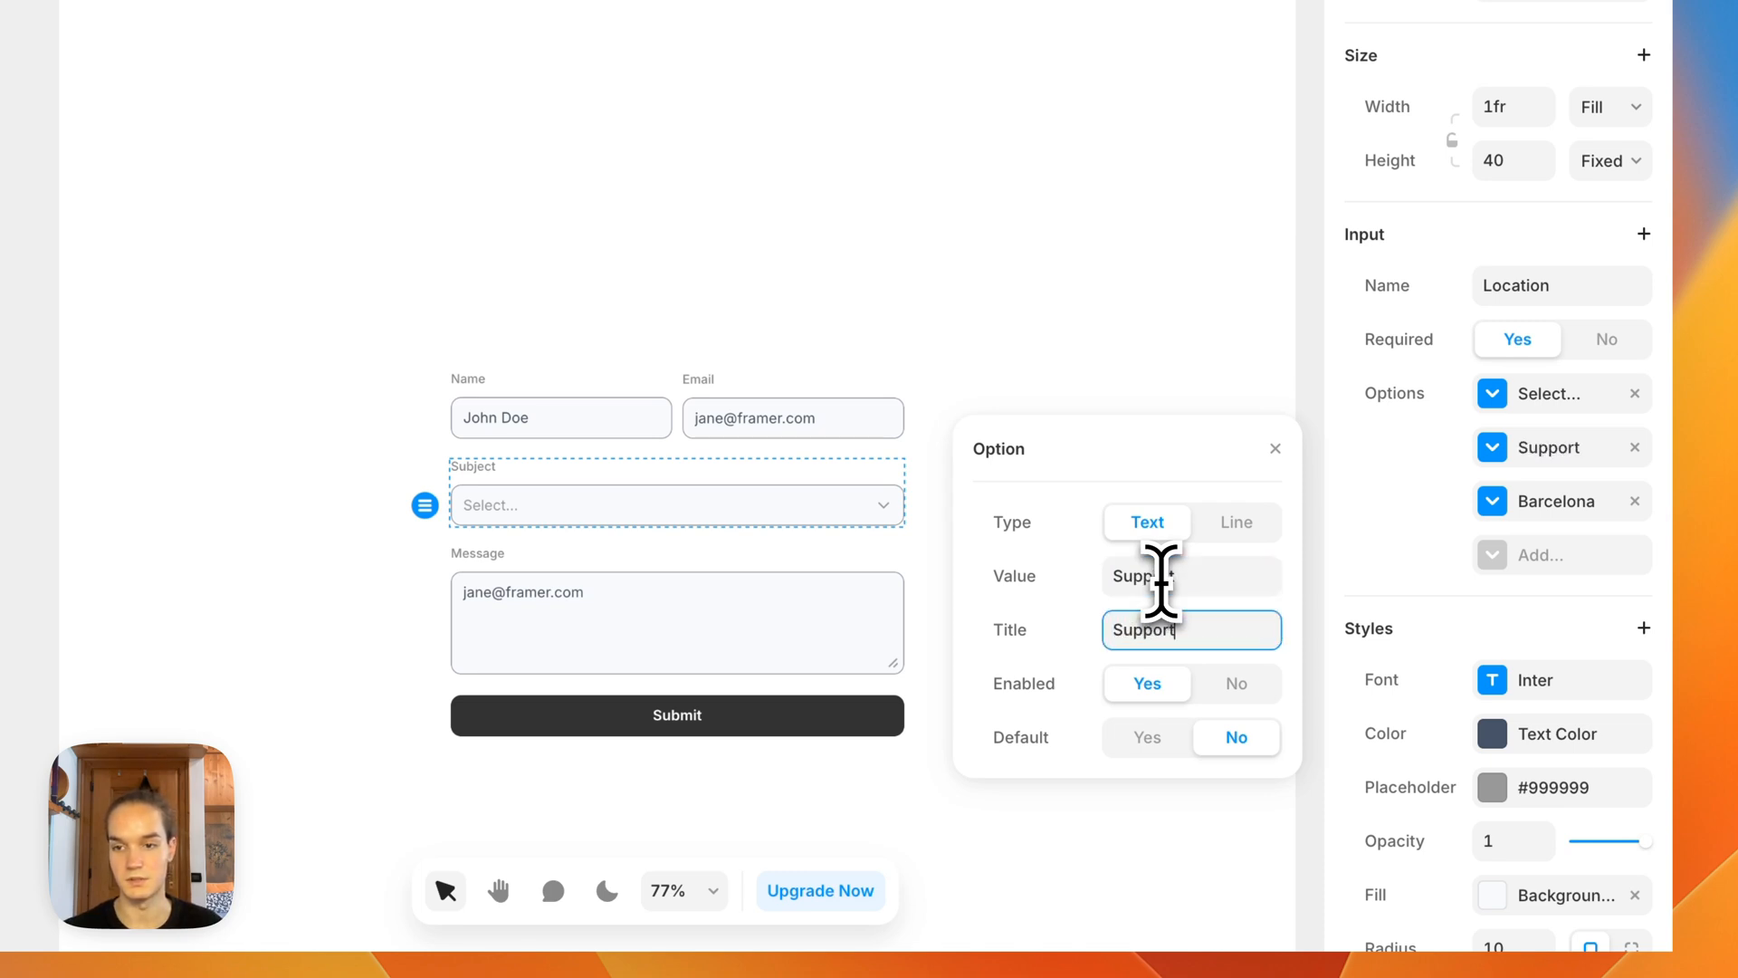
click(1543, 502)
click(1240, 624)
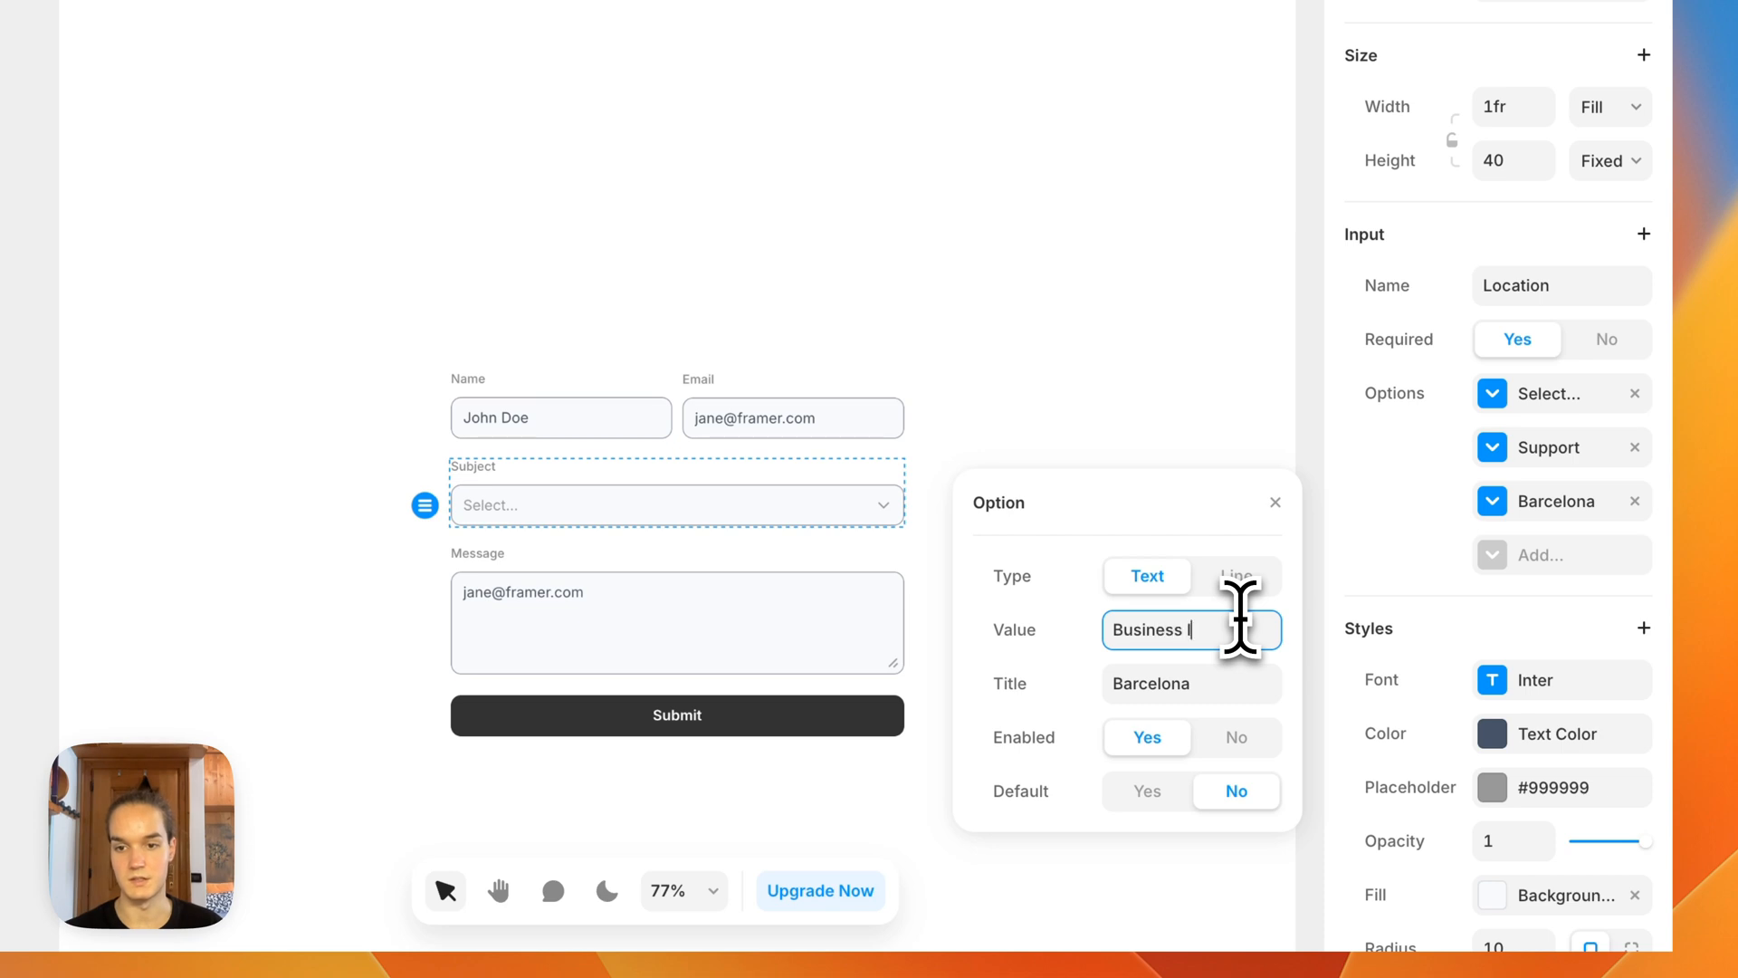
click(1209, 687)
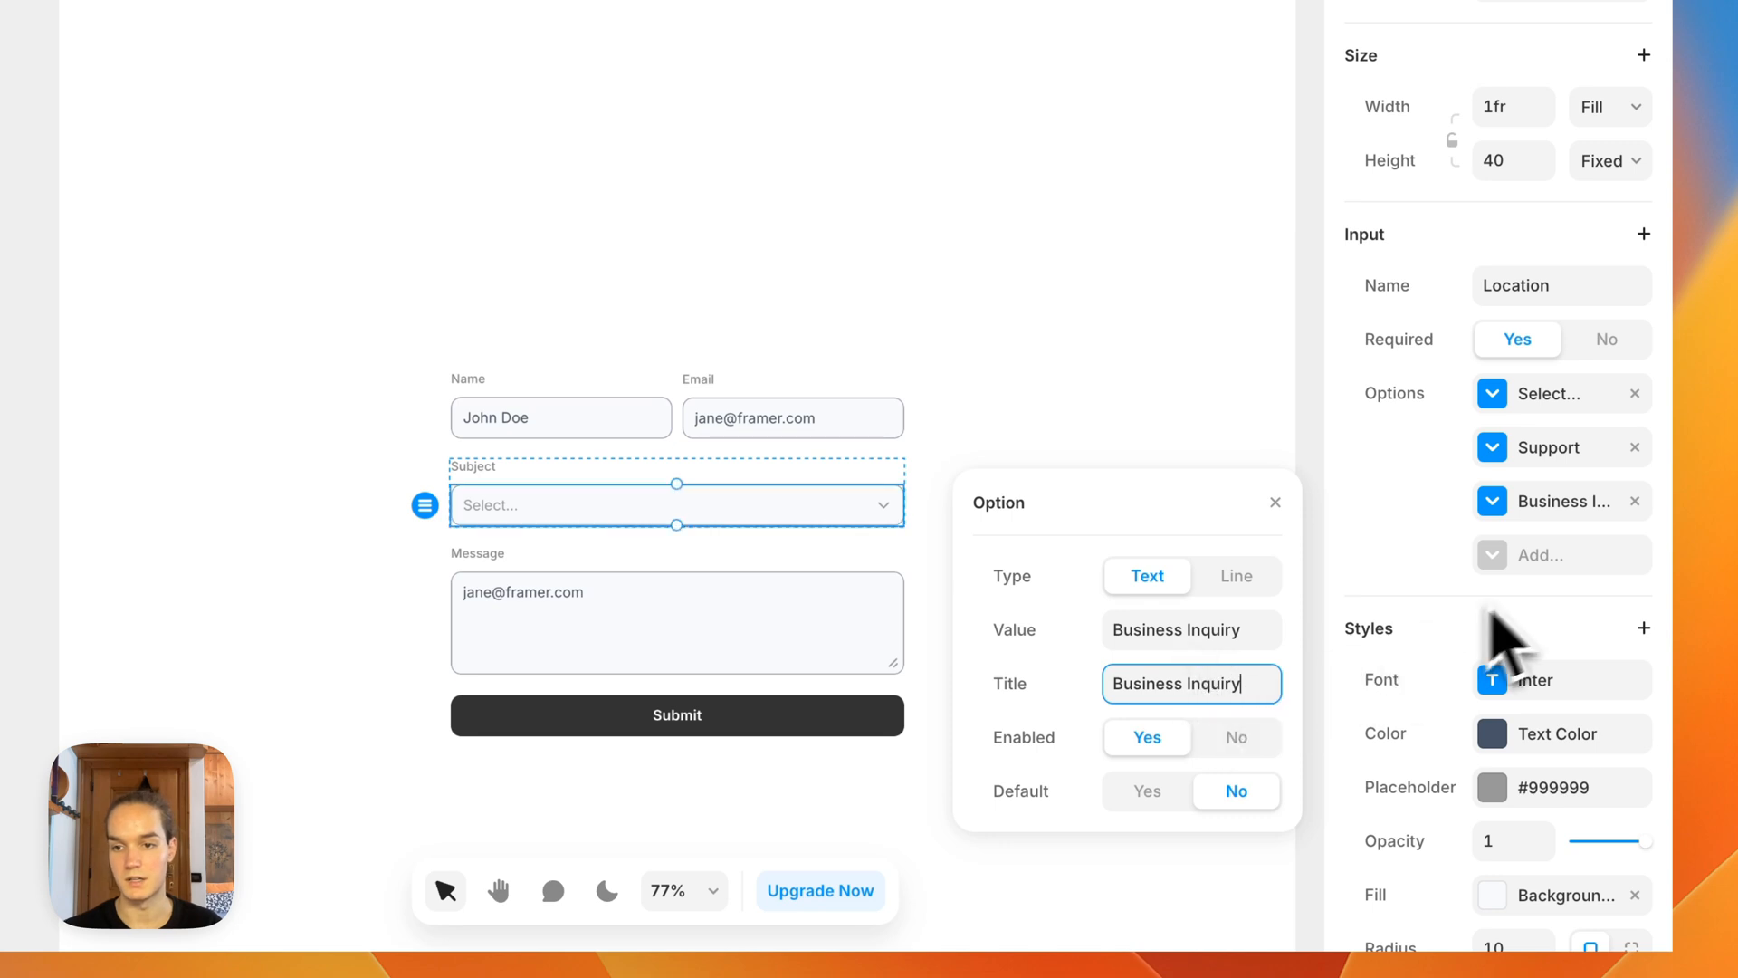
Step: Add another option to the Subject dropdown with both its value and title set to Partnership
click(1539, 555)
click(1146, 693)
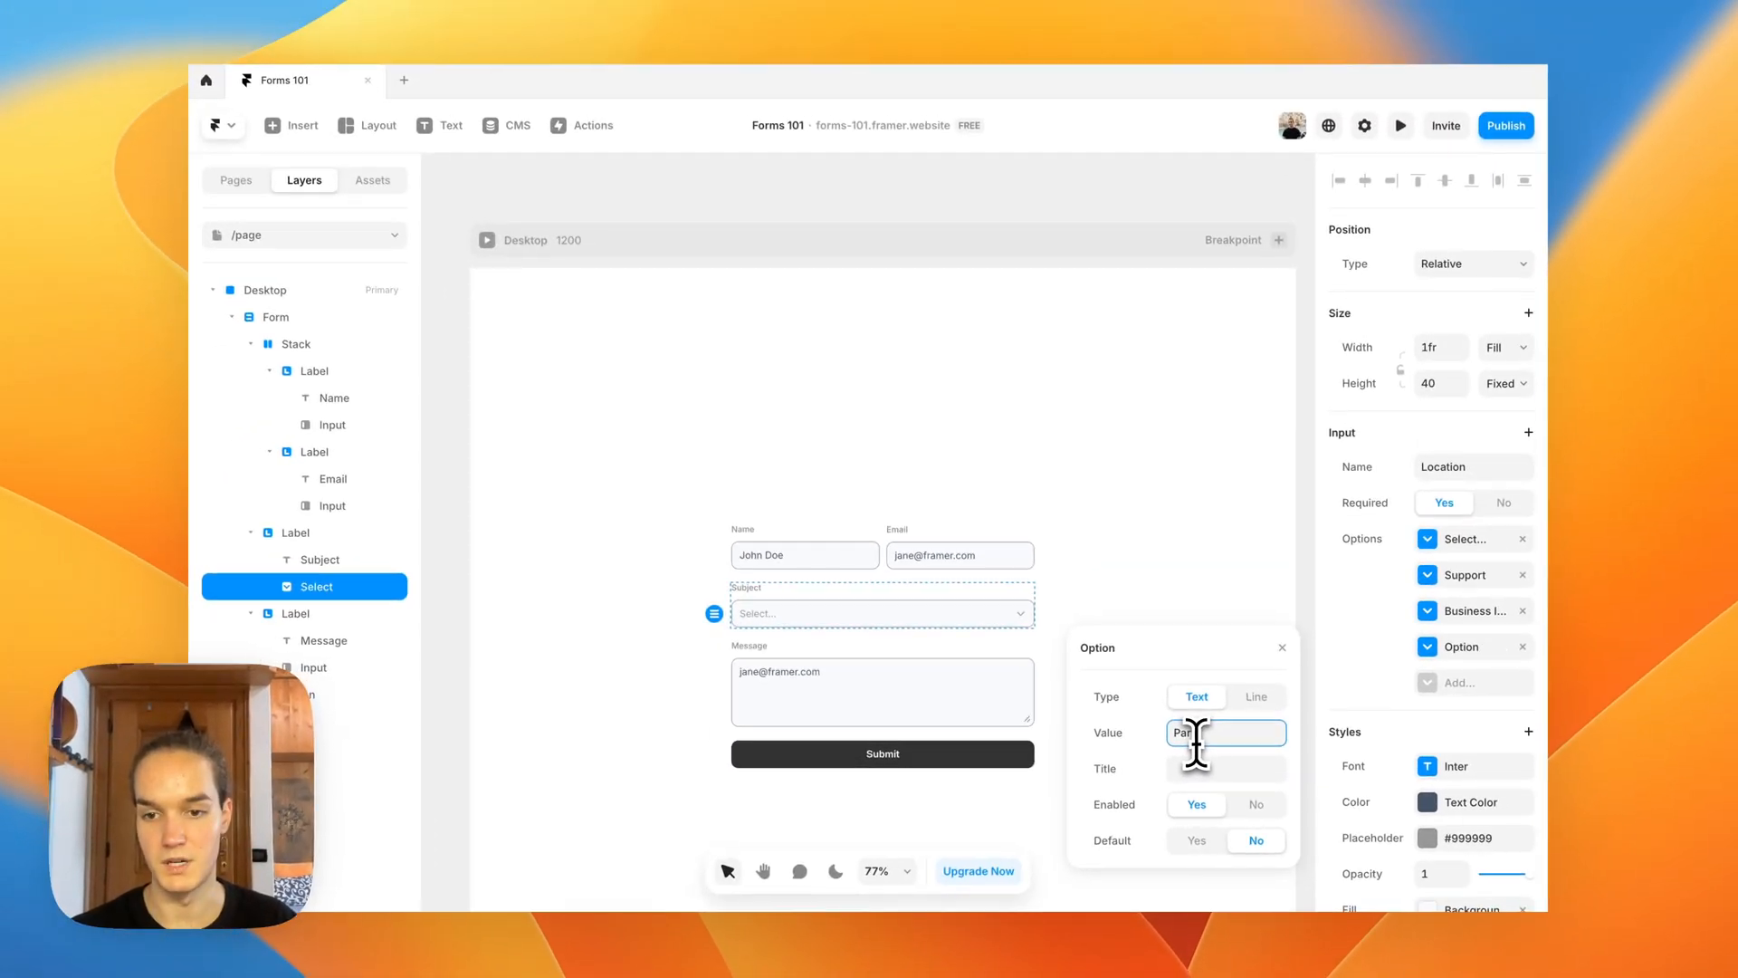
text(Partnership)
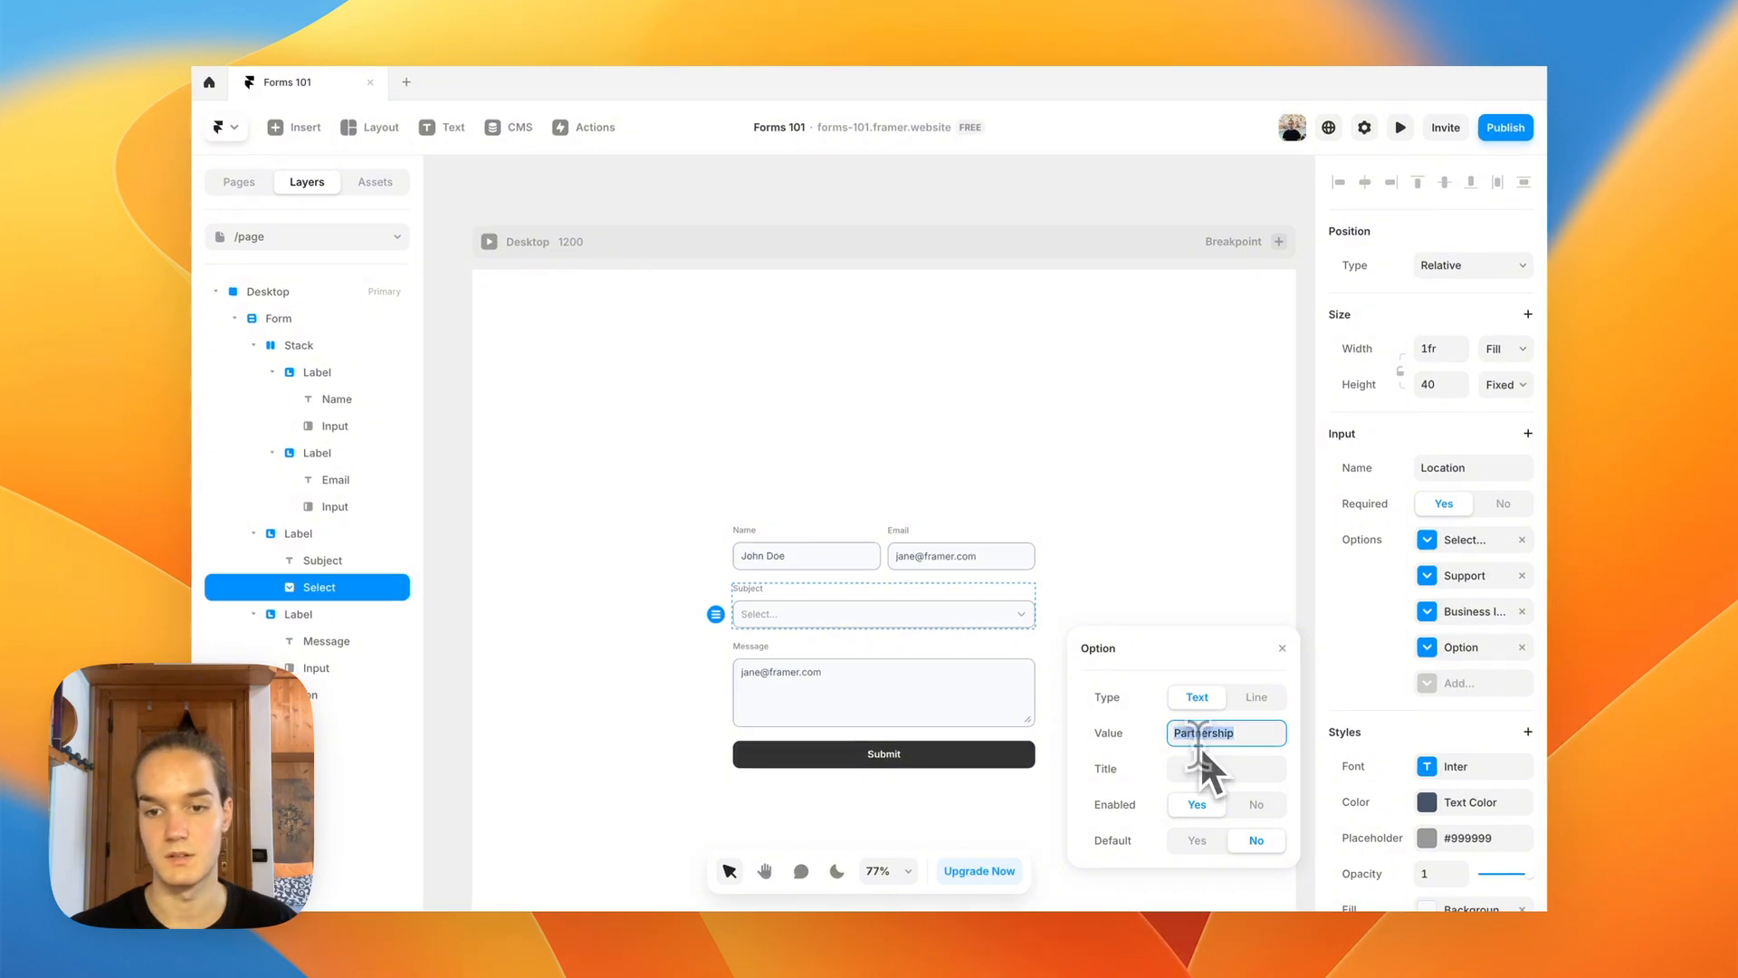
click(1209, 768)
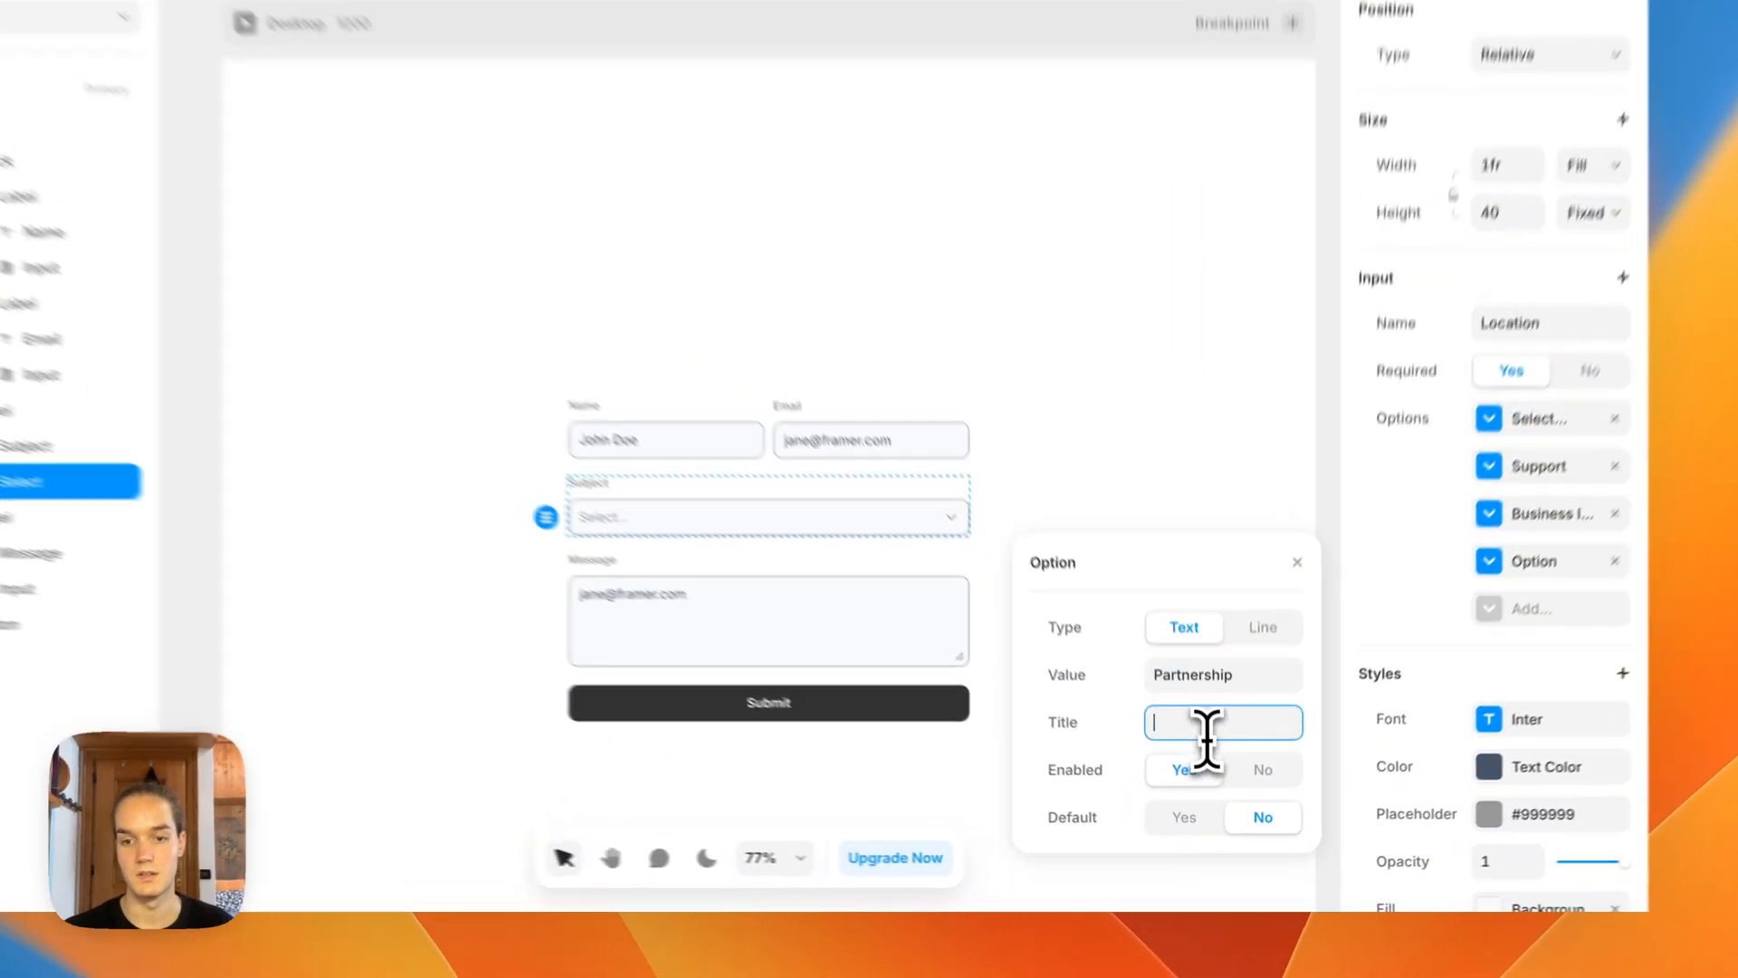
text(Partnership)
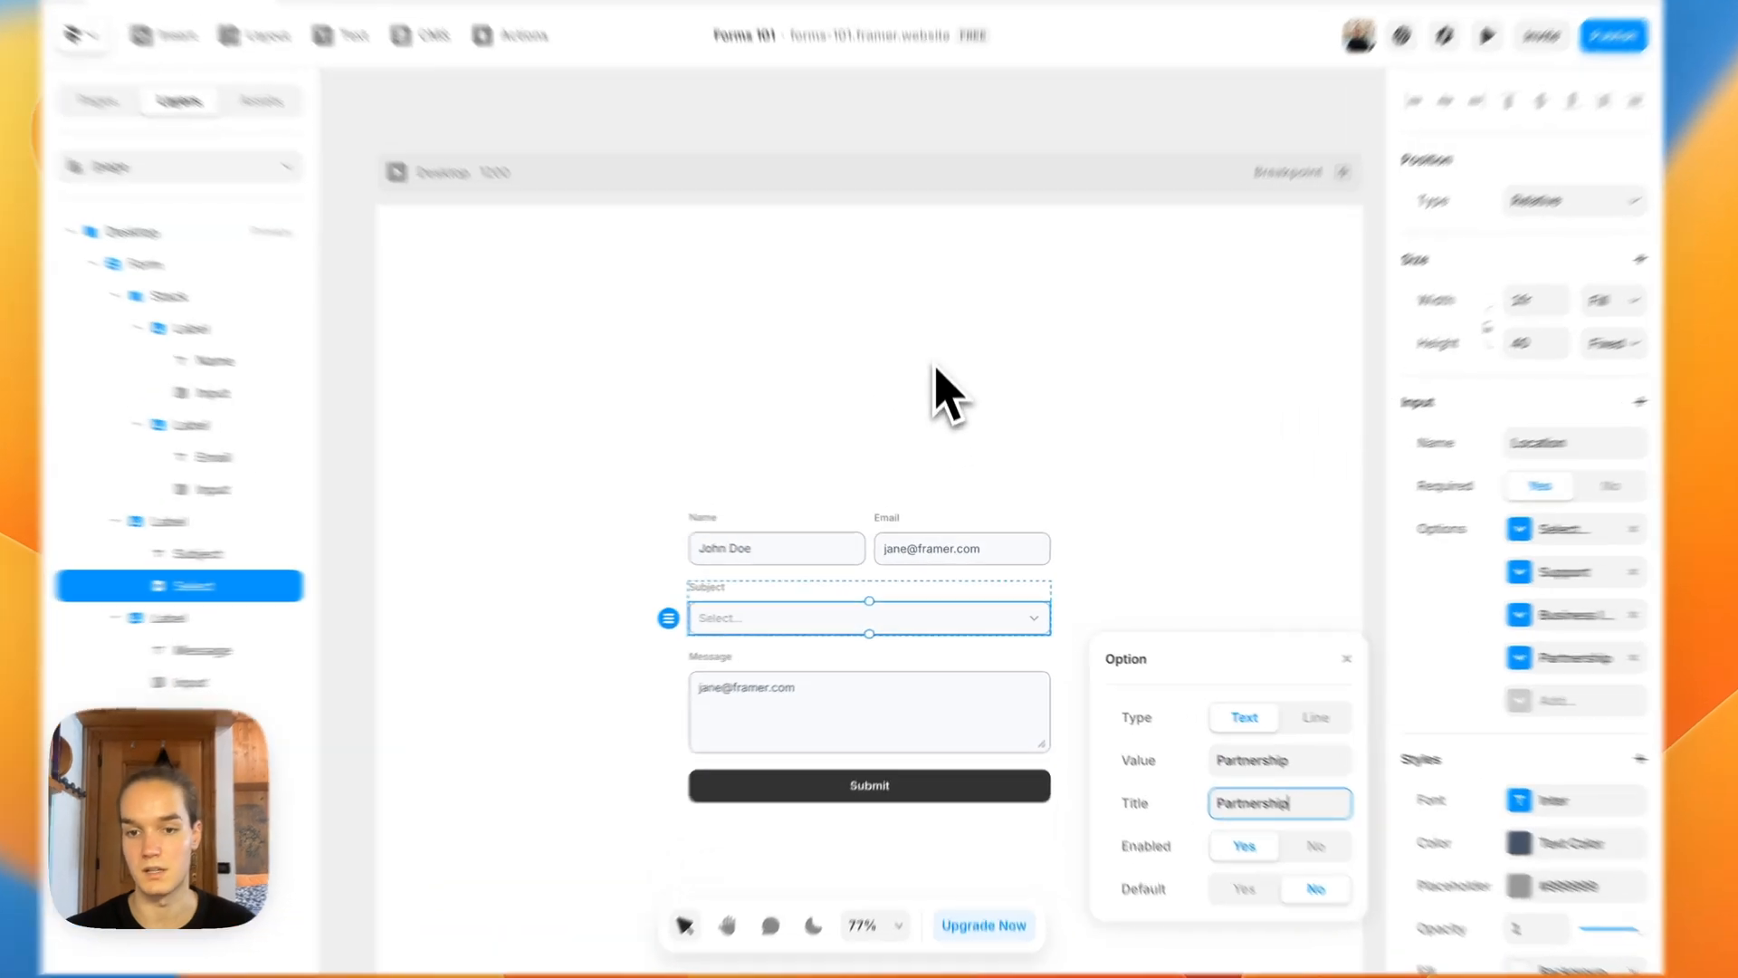
click(950, 452)
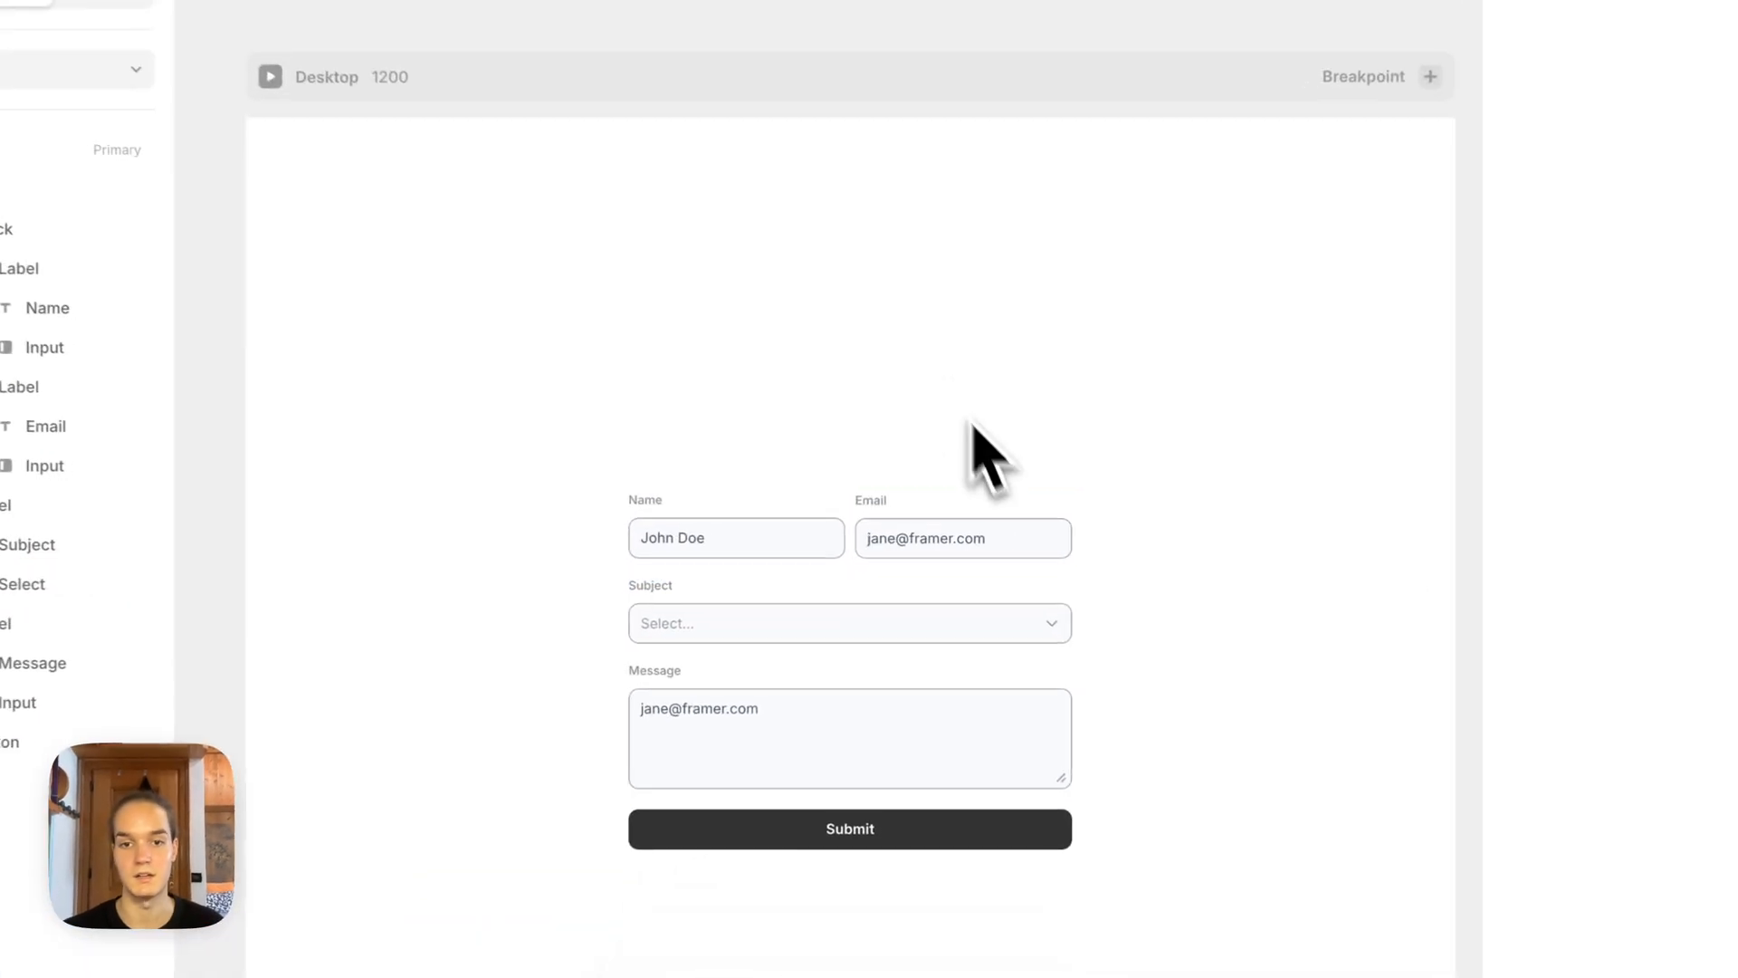
Step: Apply the Text Color style to the Subject dropdown's placeholder
click(774, 638)
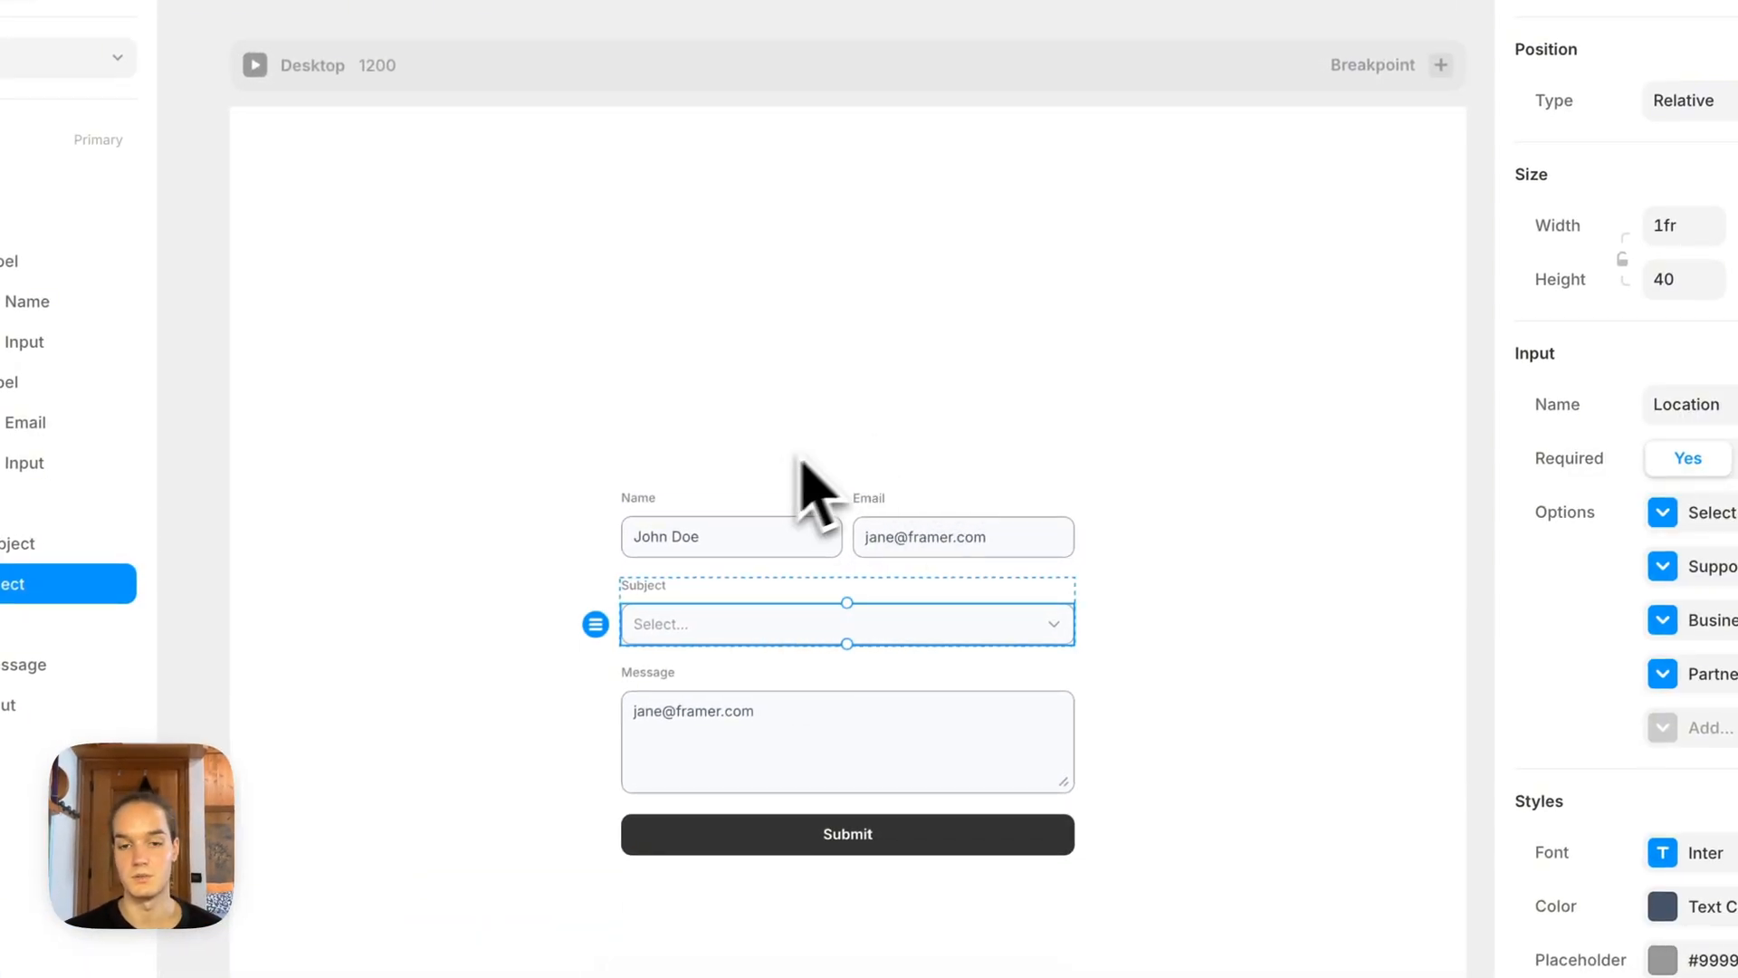
click(636, 401)
scroll(618, 381, down, 2)
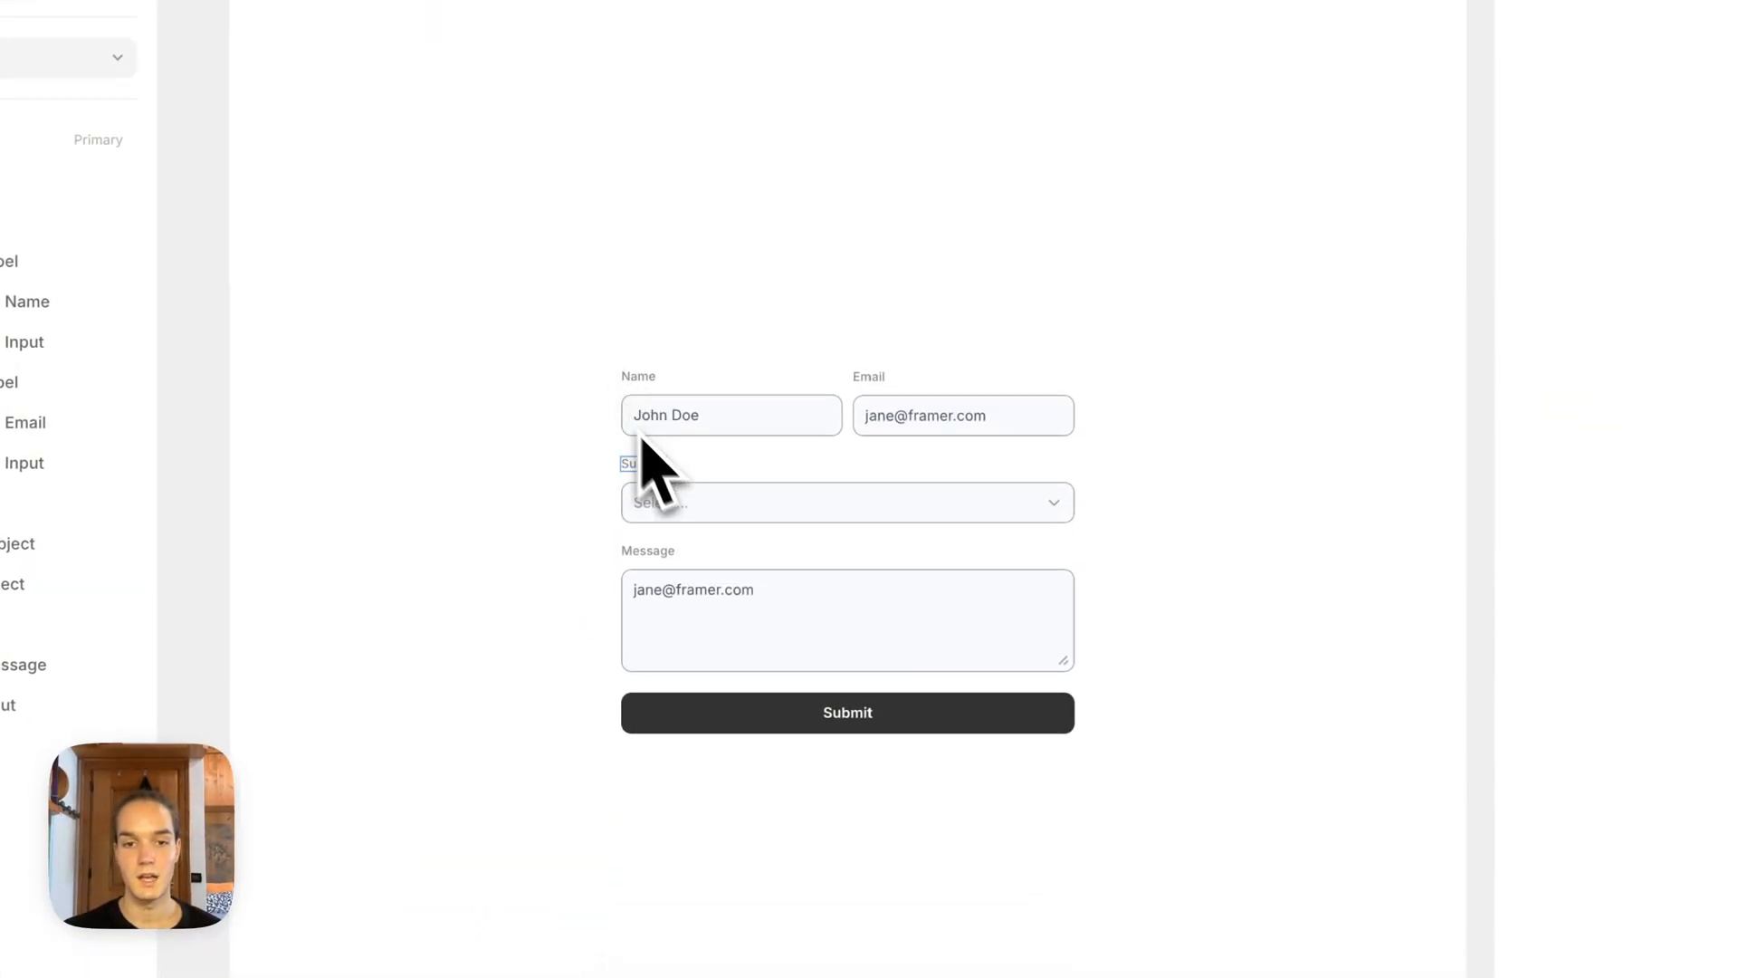
click(690, 517)
scroll(1720, 778, down, 3)
click(1662, 838)
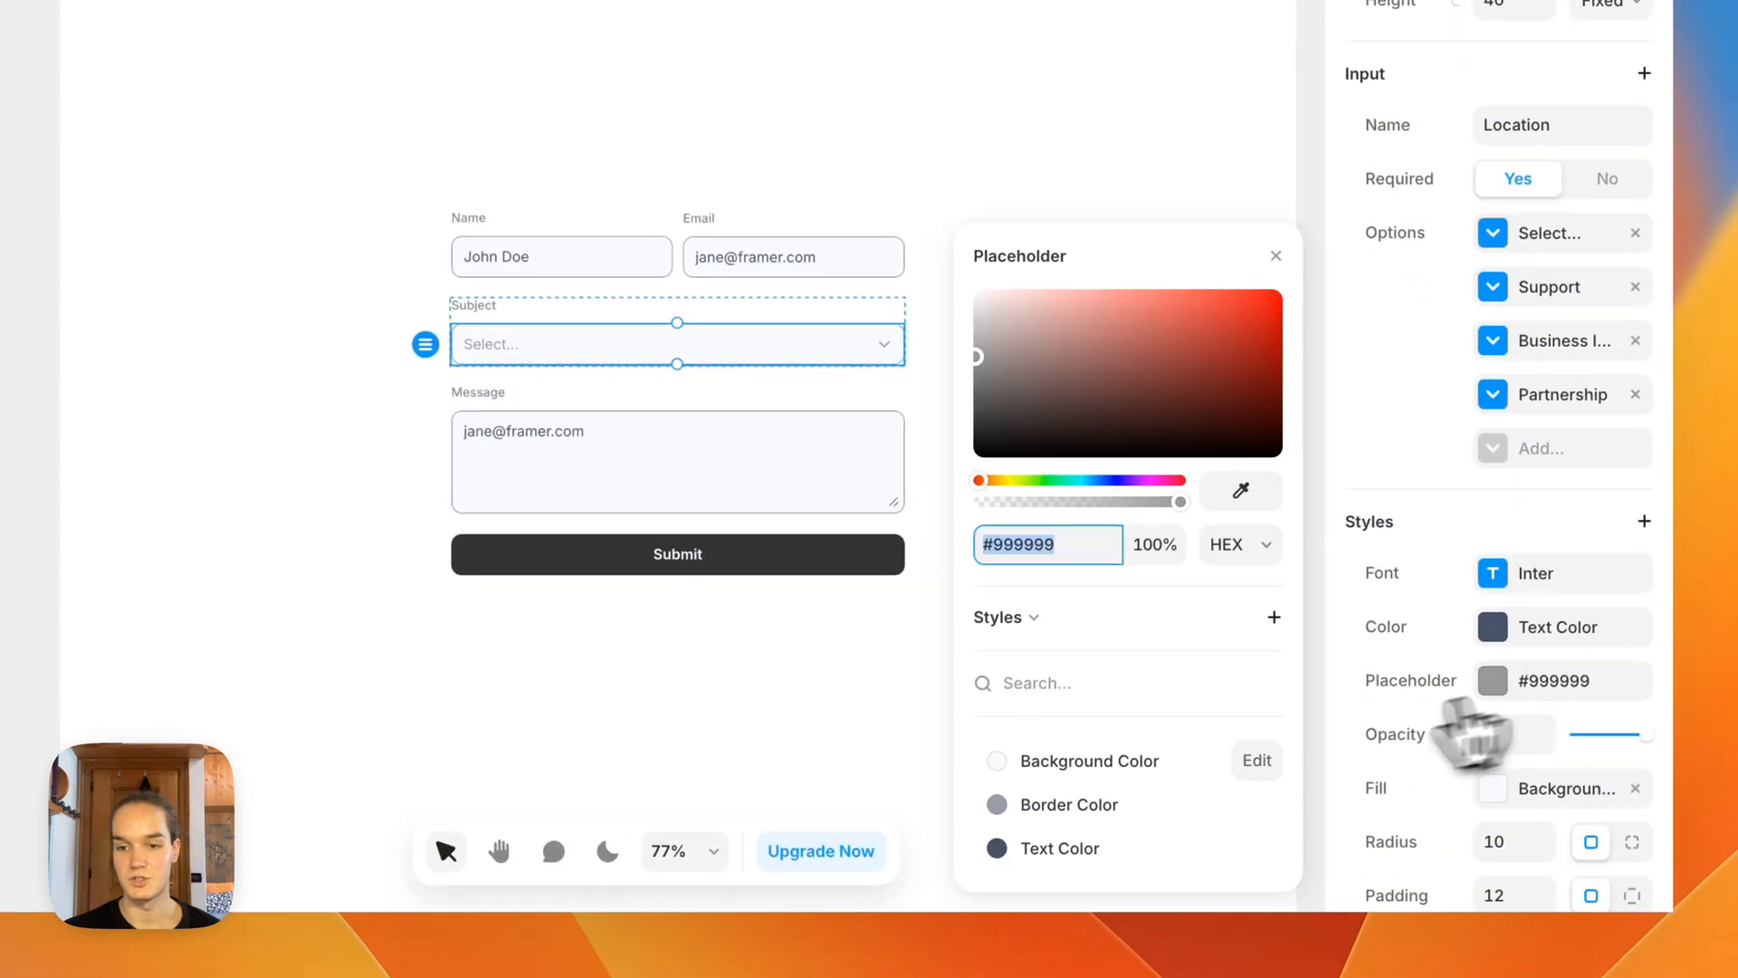
click(1115, 824)
click(769, 768)
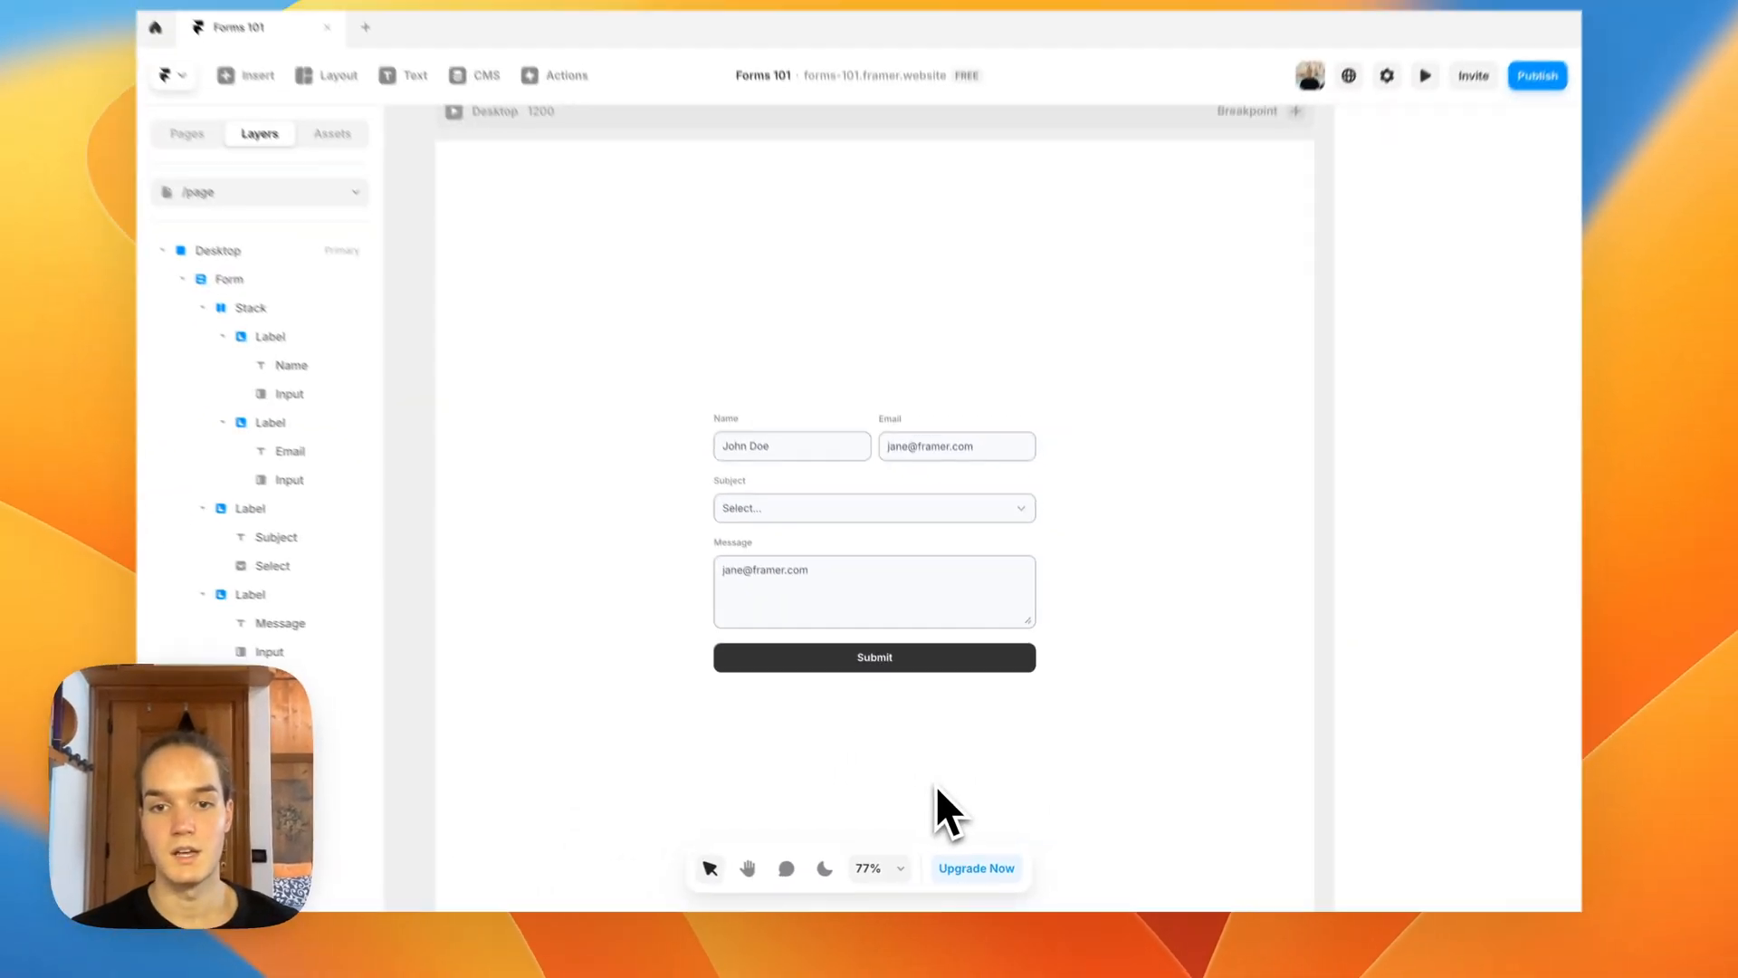
Step: Compare the form on /page with the reference form on the Home page, and return to /page
scroll(937, 786, down, 2)
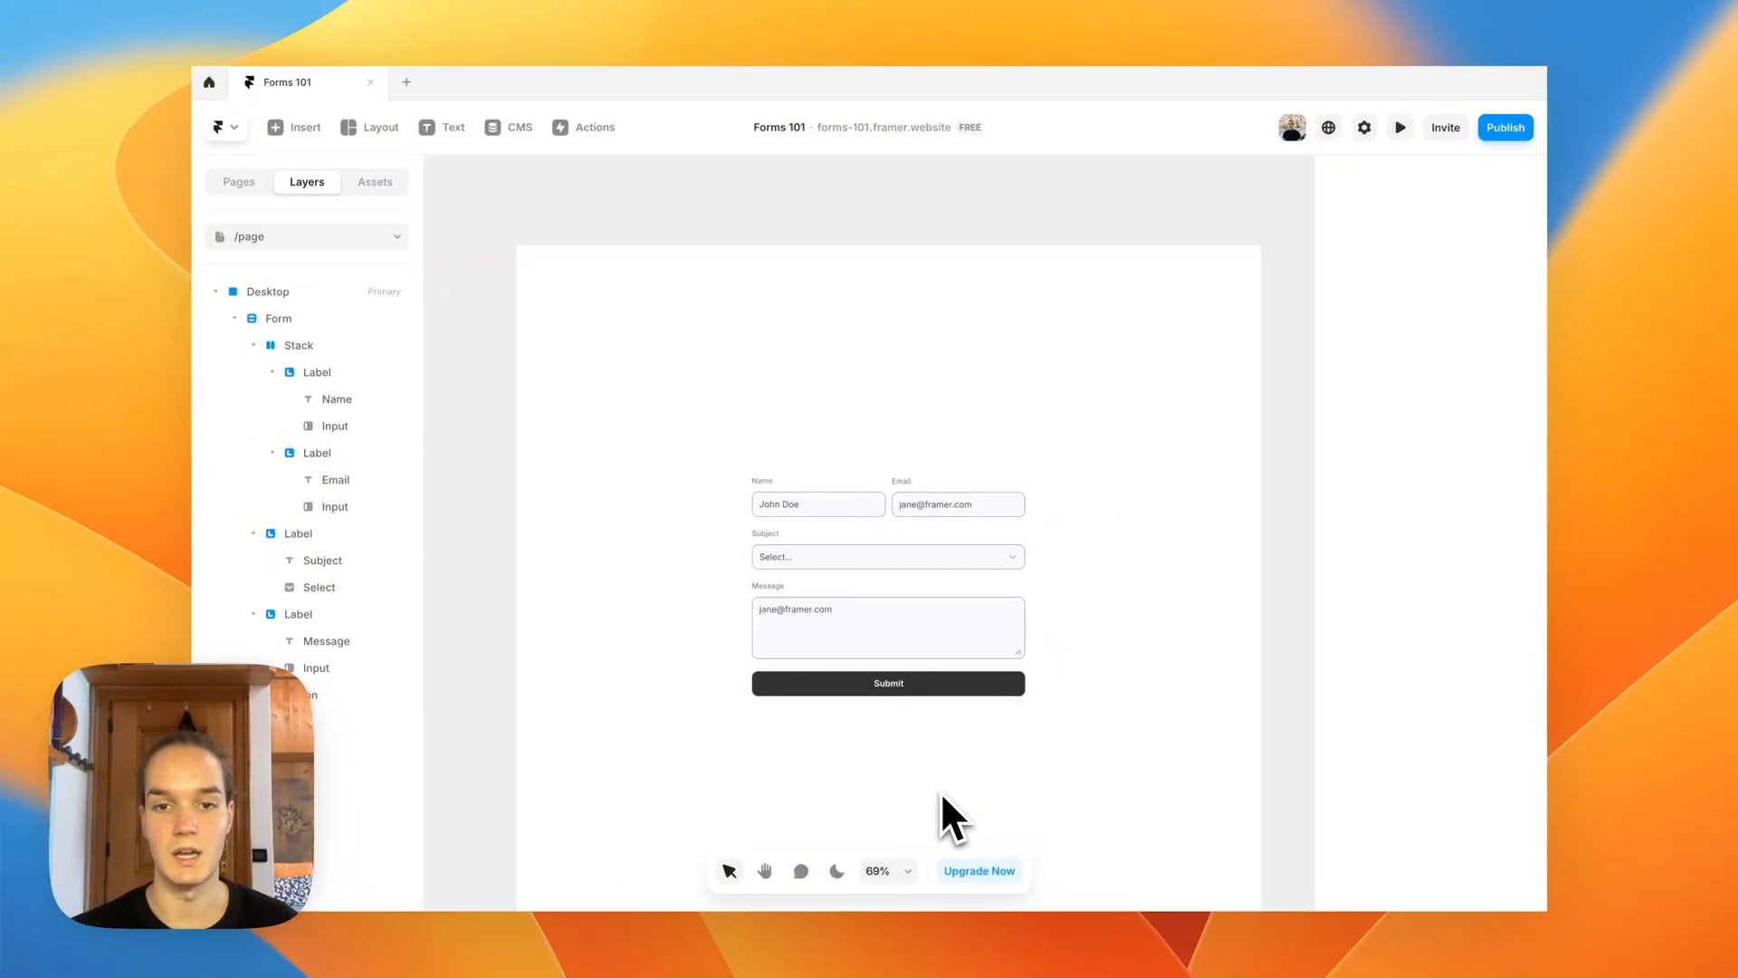
key(space)
drag(938, 786, 930, 677)
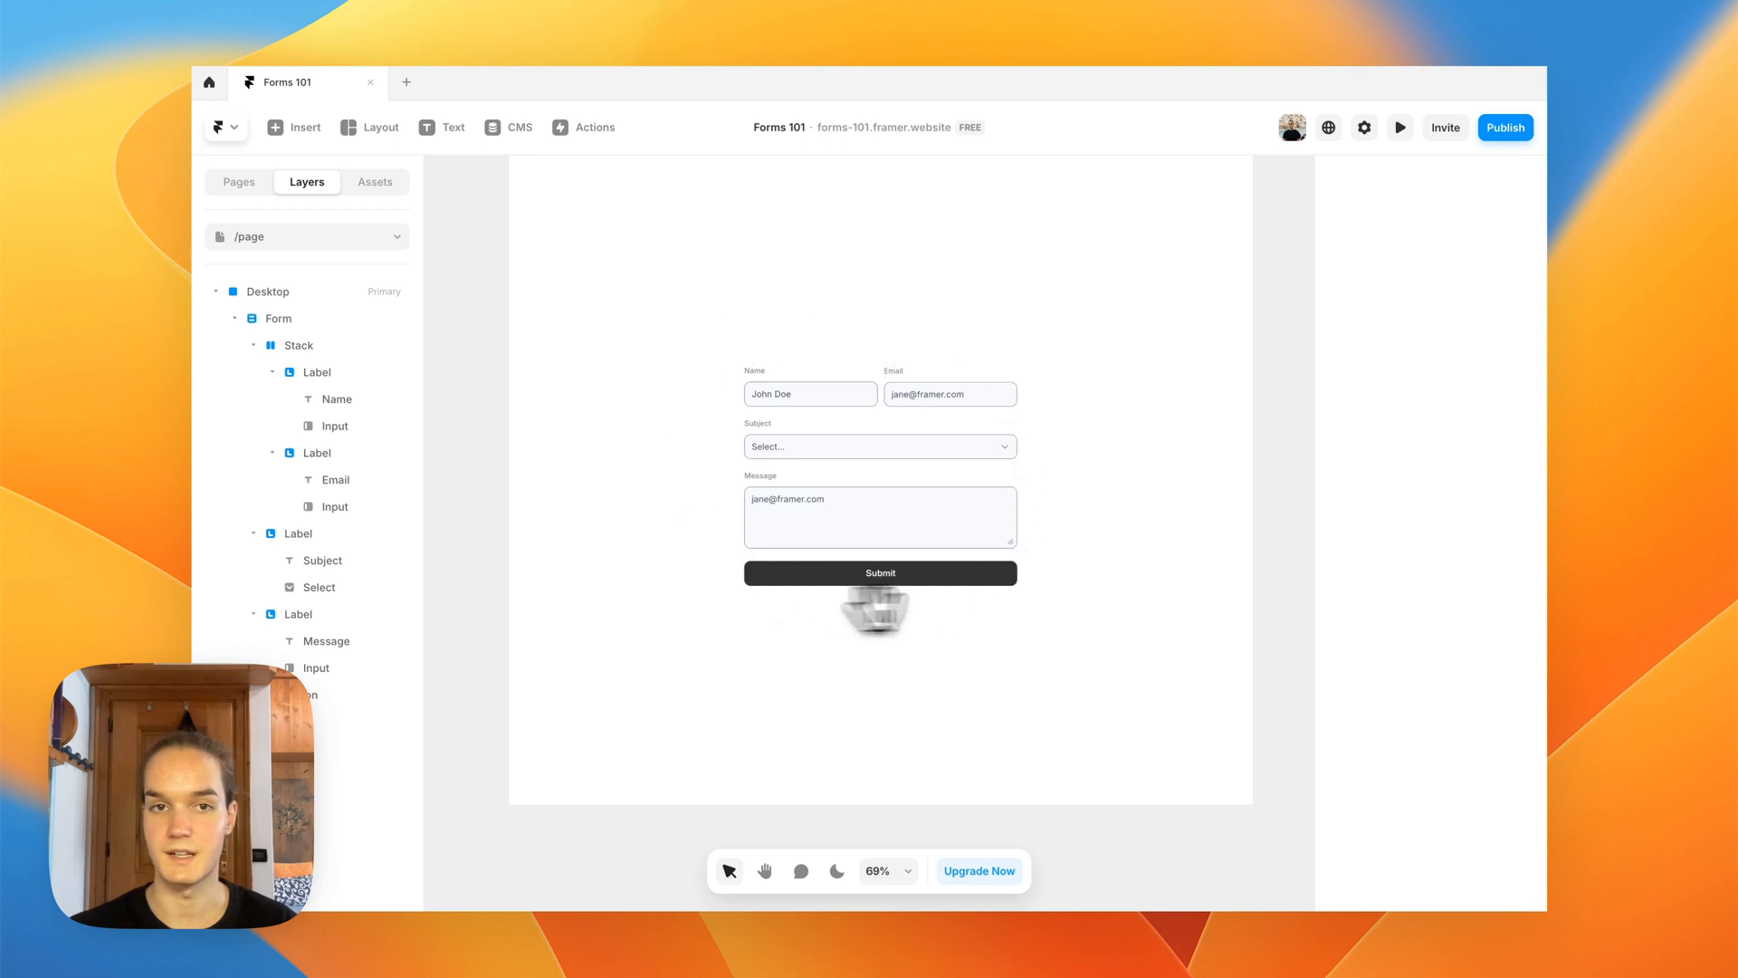
click(355, 237)
click(277, 295)
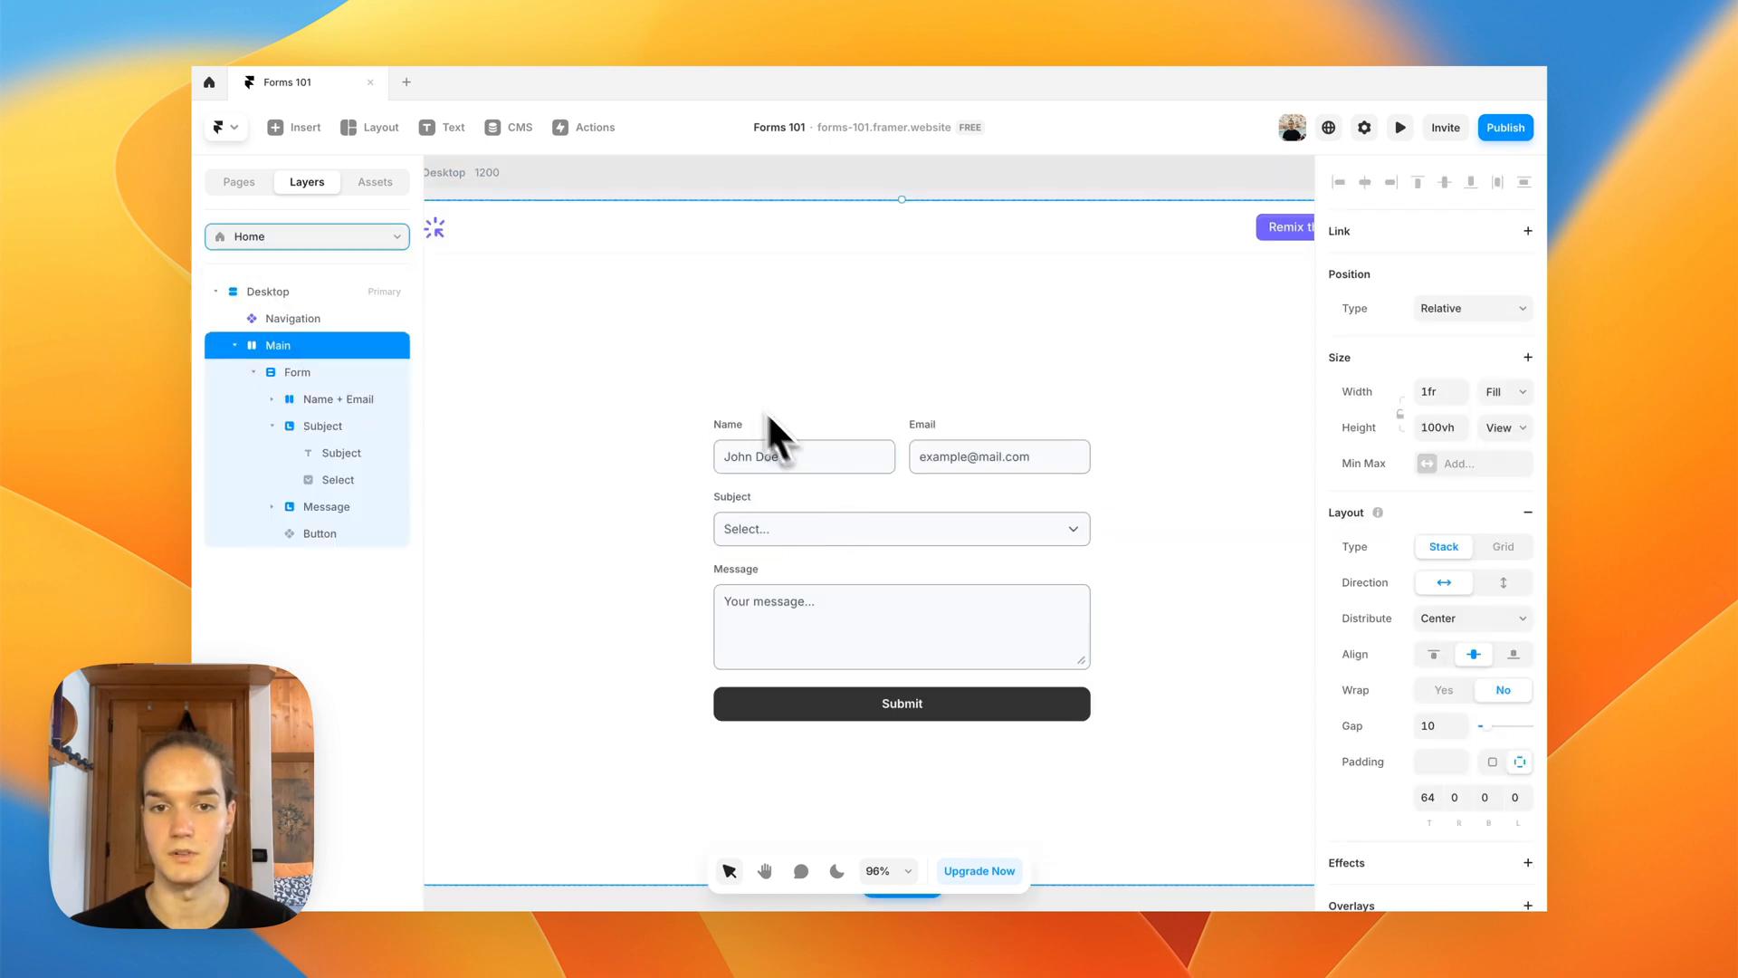
scroll(774, 435, down, 3)
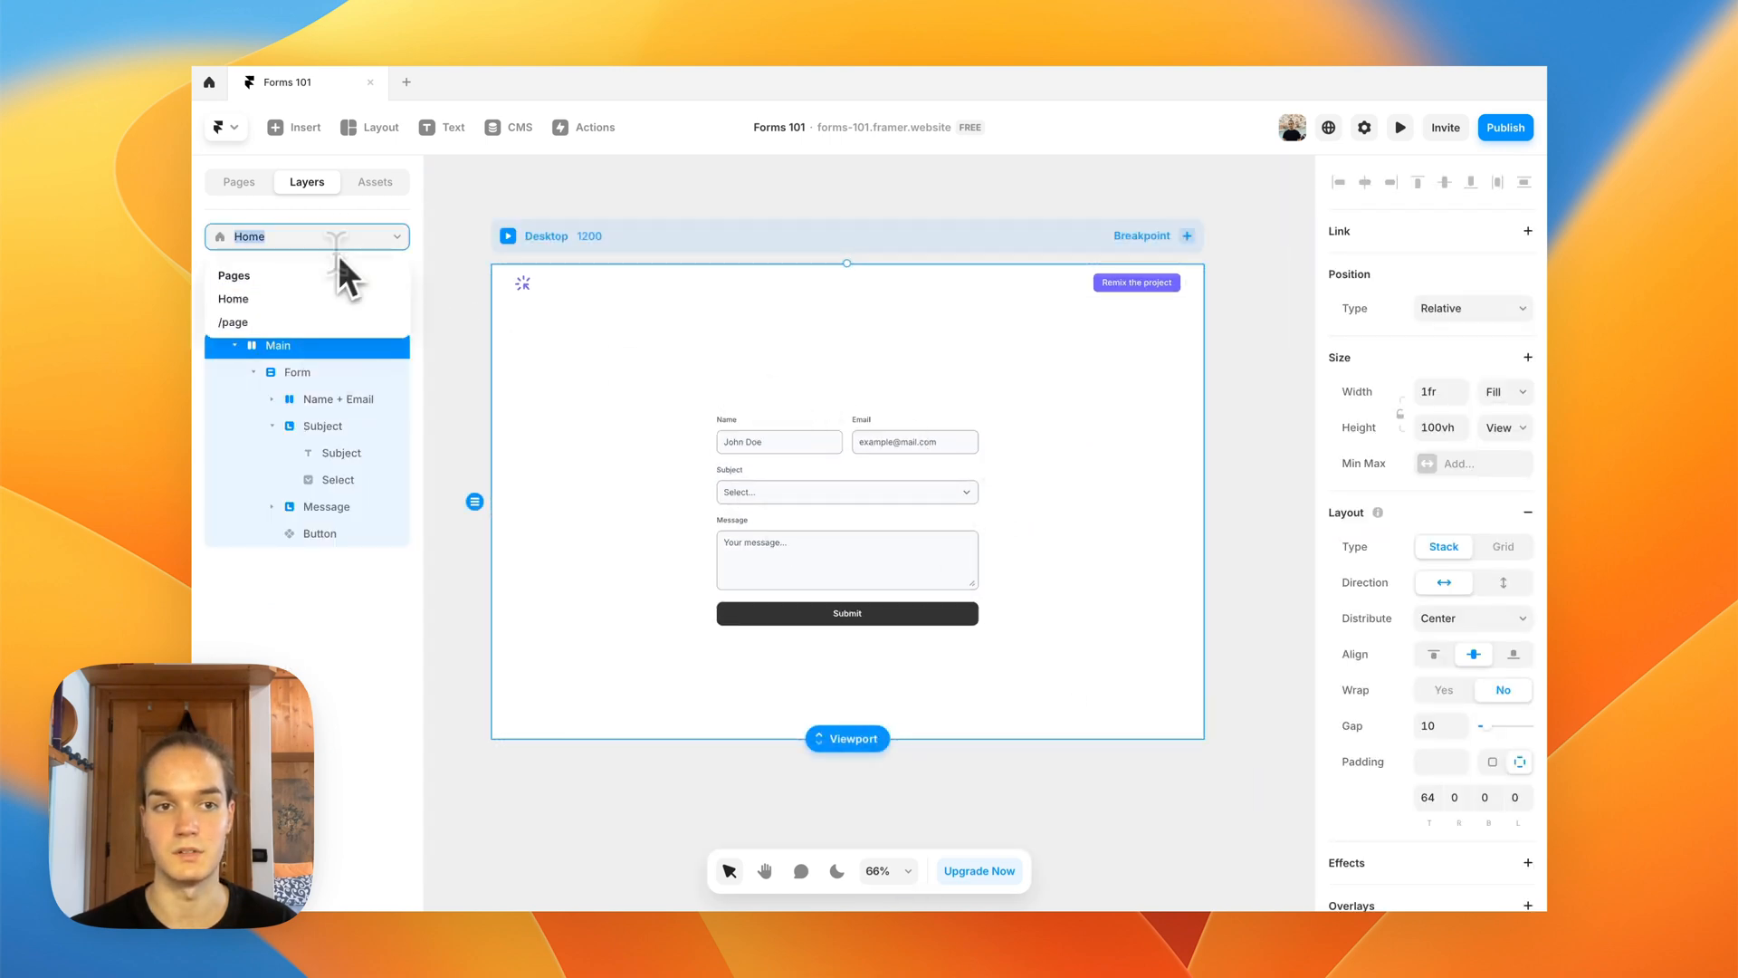
click(288, 329)
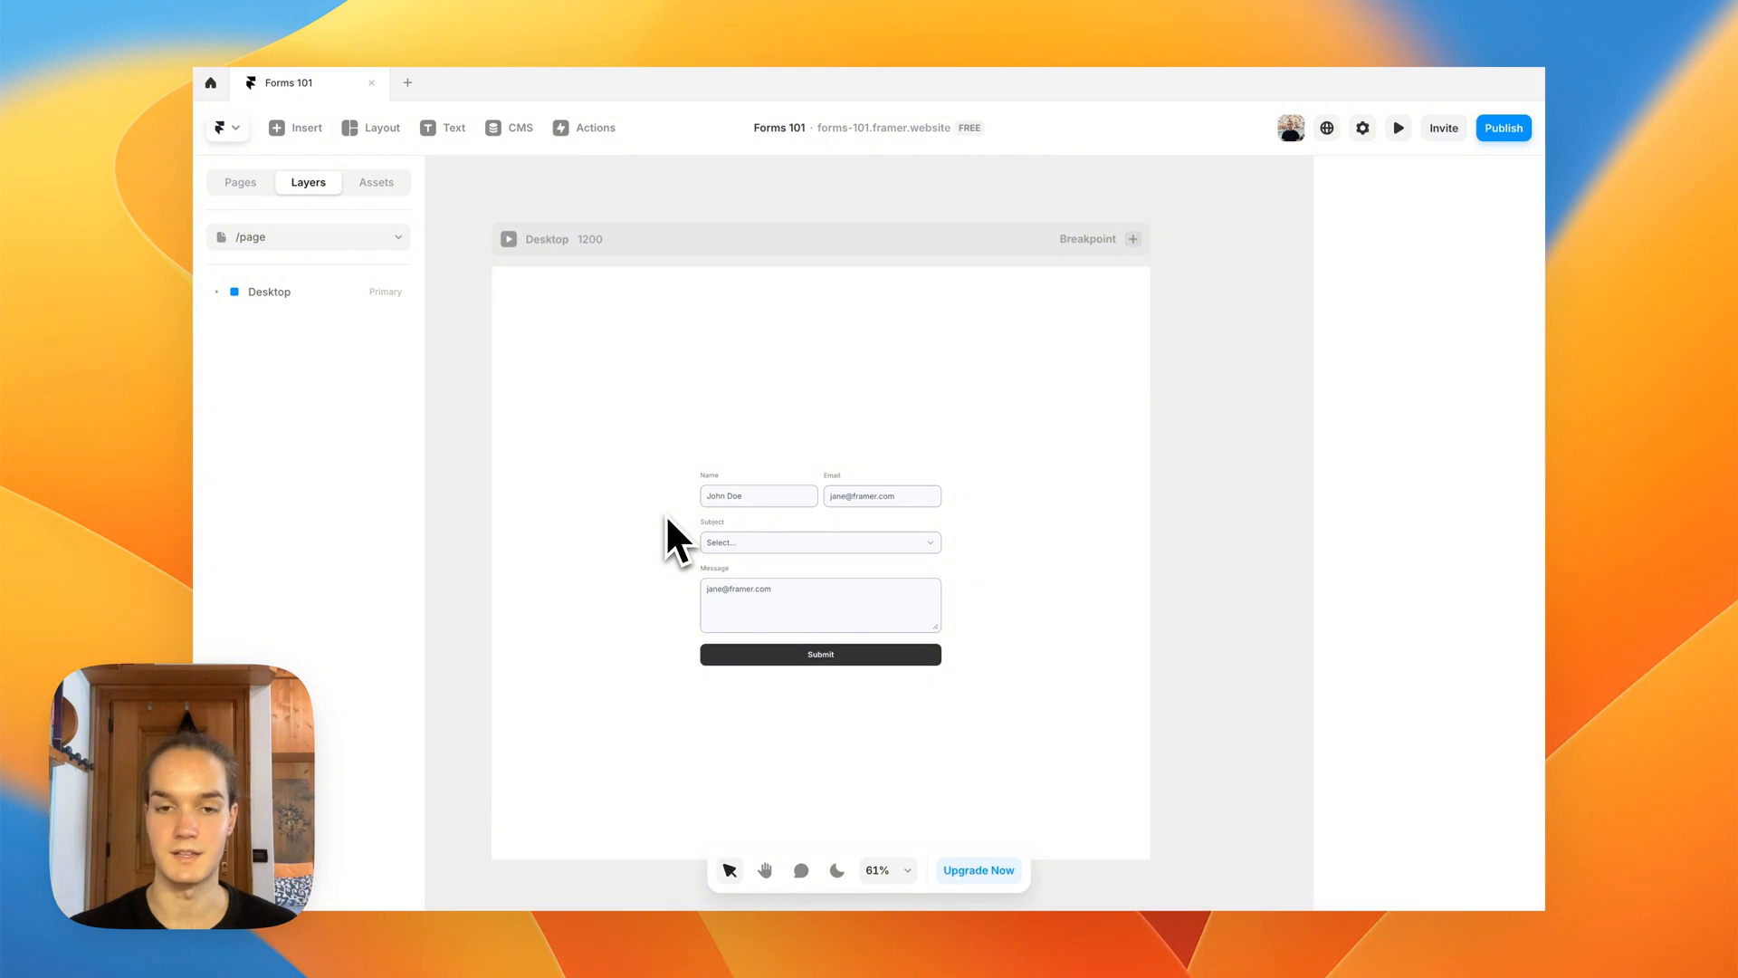
Step: Open the Submit button's component for editing and look over its variants
key(space)
drag(665, 513, 664, 463)
scroll(553, 523, up, 2)
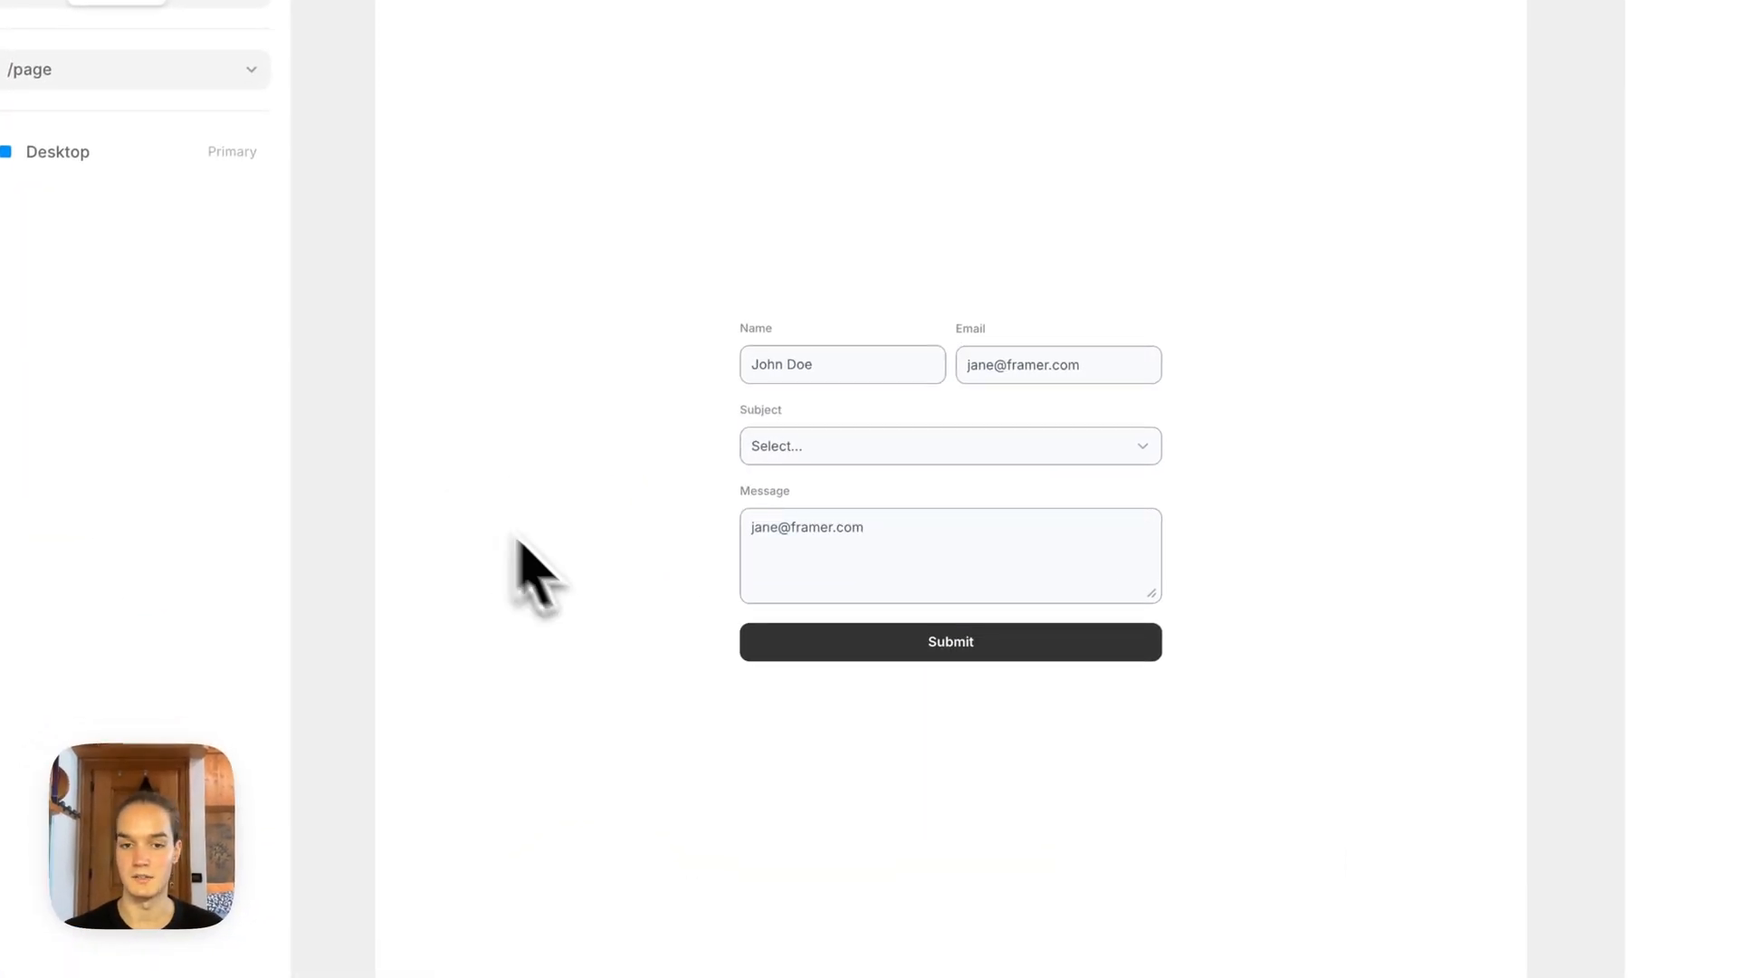
click(808, 651)
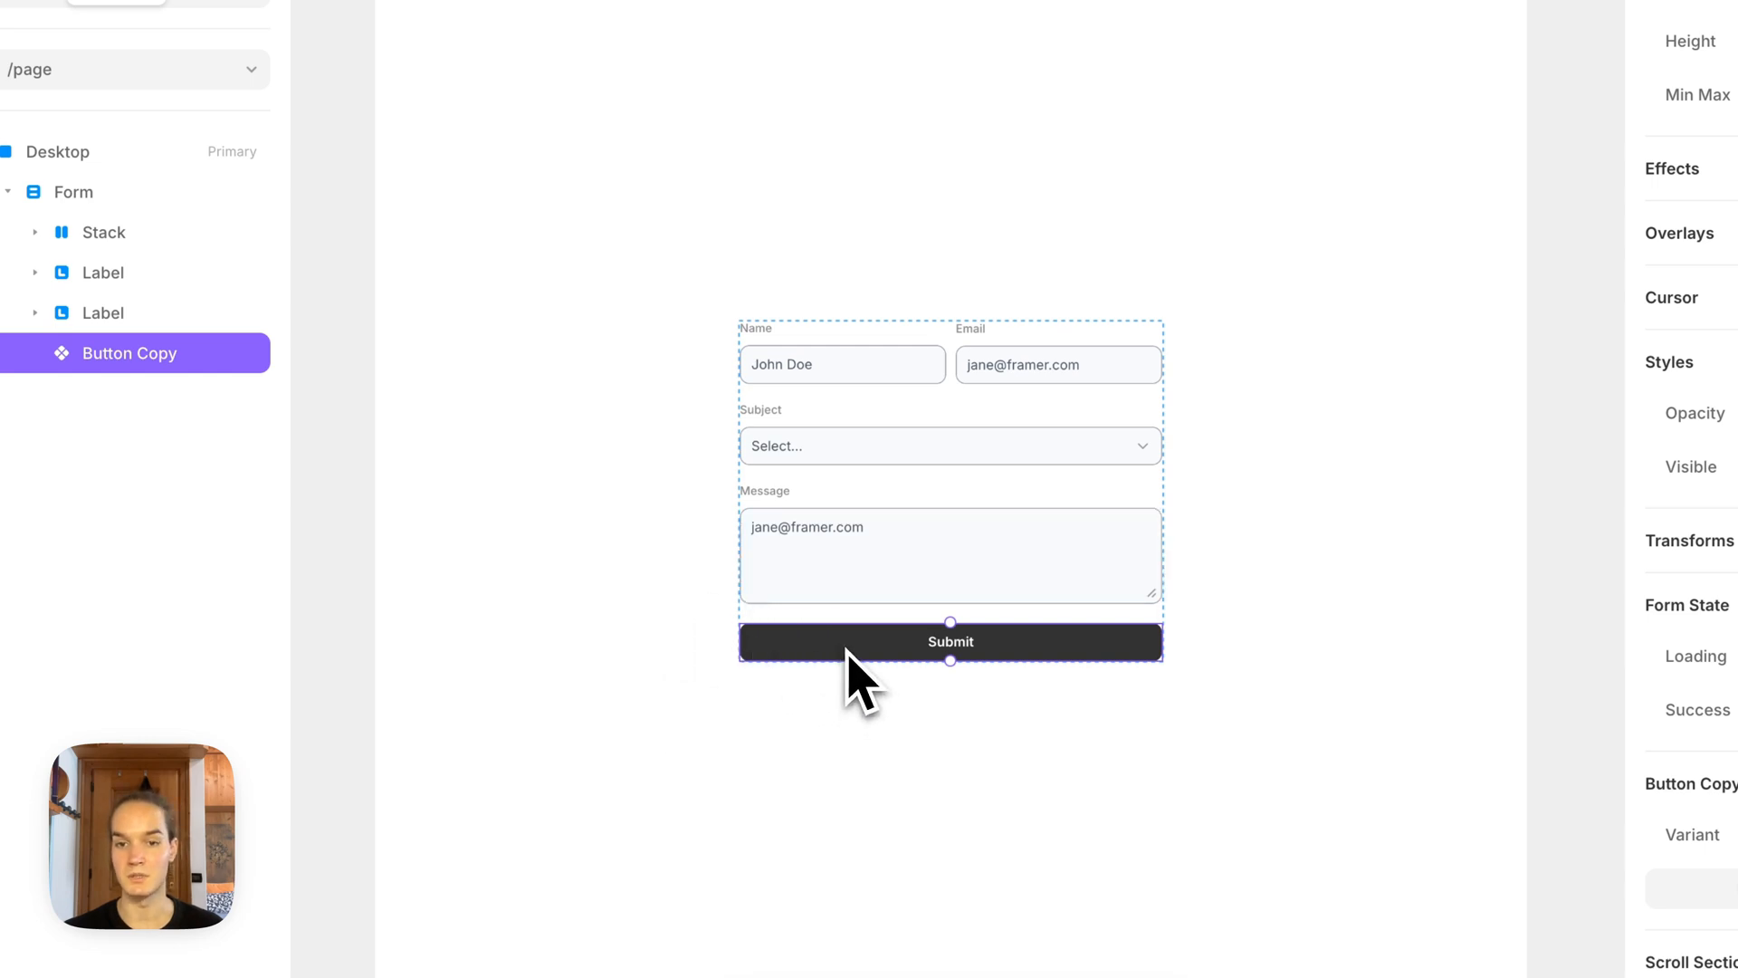
double_click(846, 649)
click(852, 638)
key(space)
drag(973, 427, 593, 288)
scroll(592, 288, down, 3)
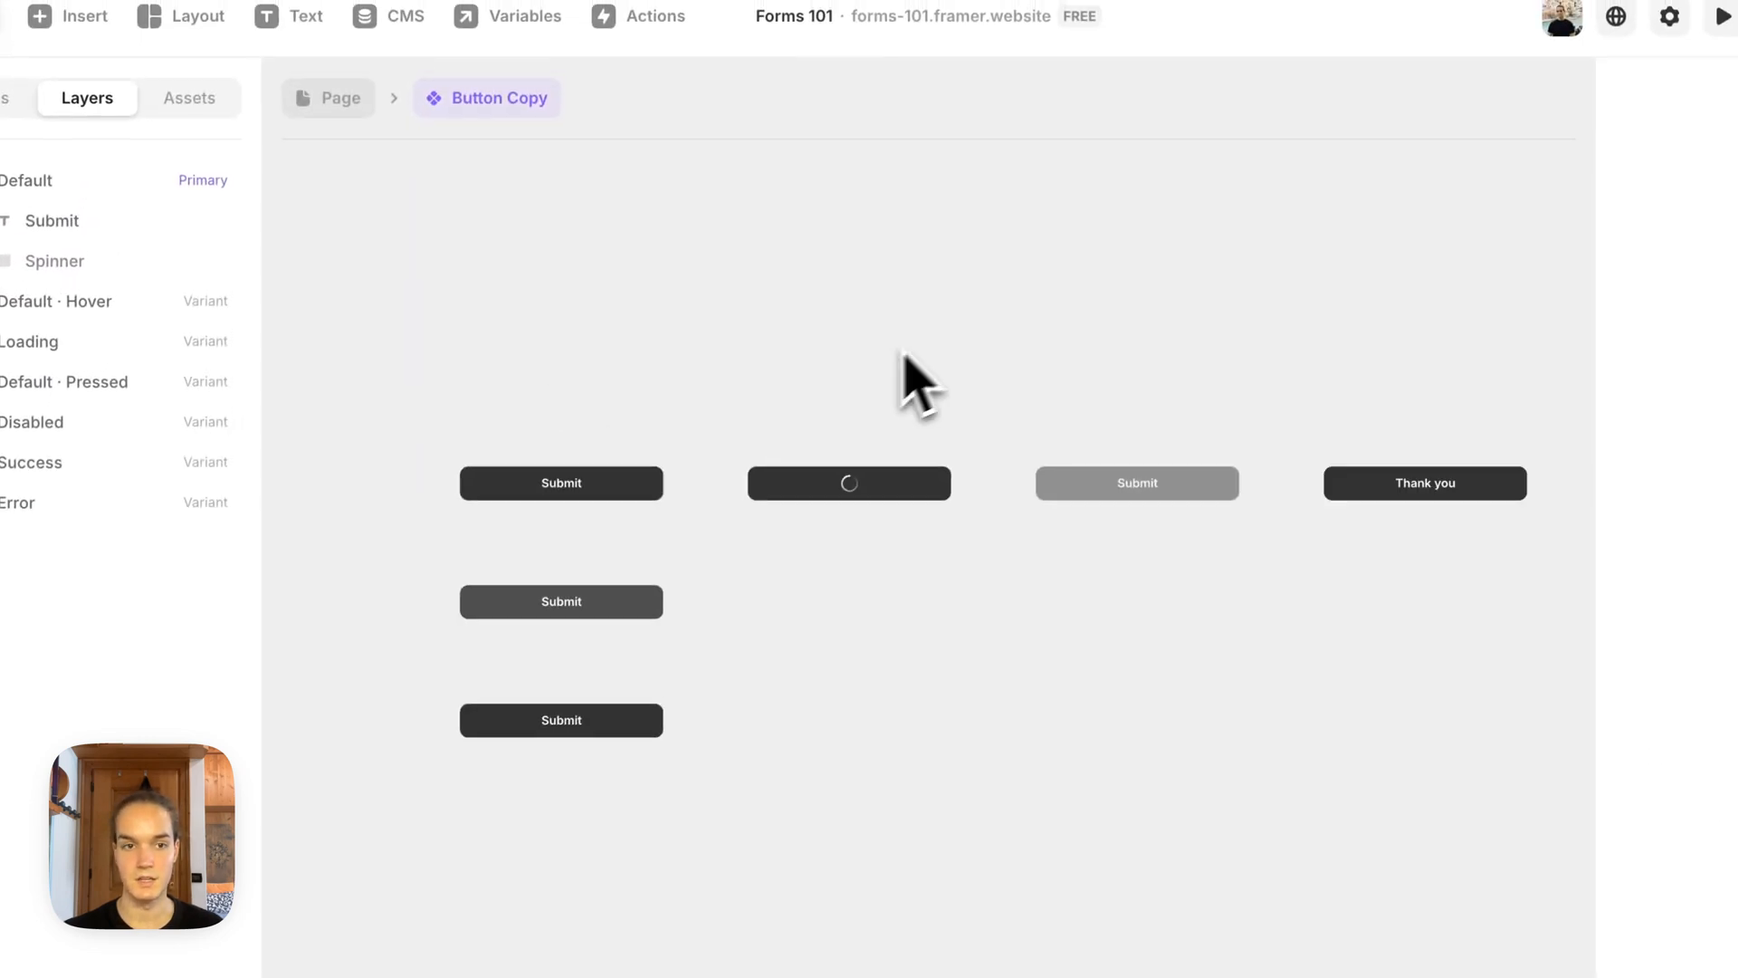
Step: Look over all variants of the Submit button's component and return to the page
key(space)
drag(925, 328, 870, 365)
scroll(869, 364, down, 2)
key(space)
drag(781, 426, 652, 416)
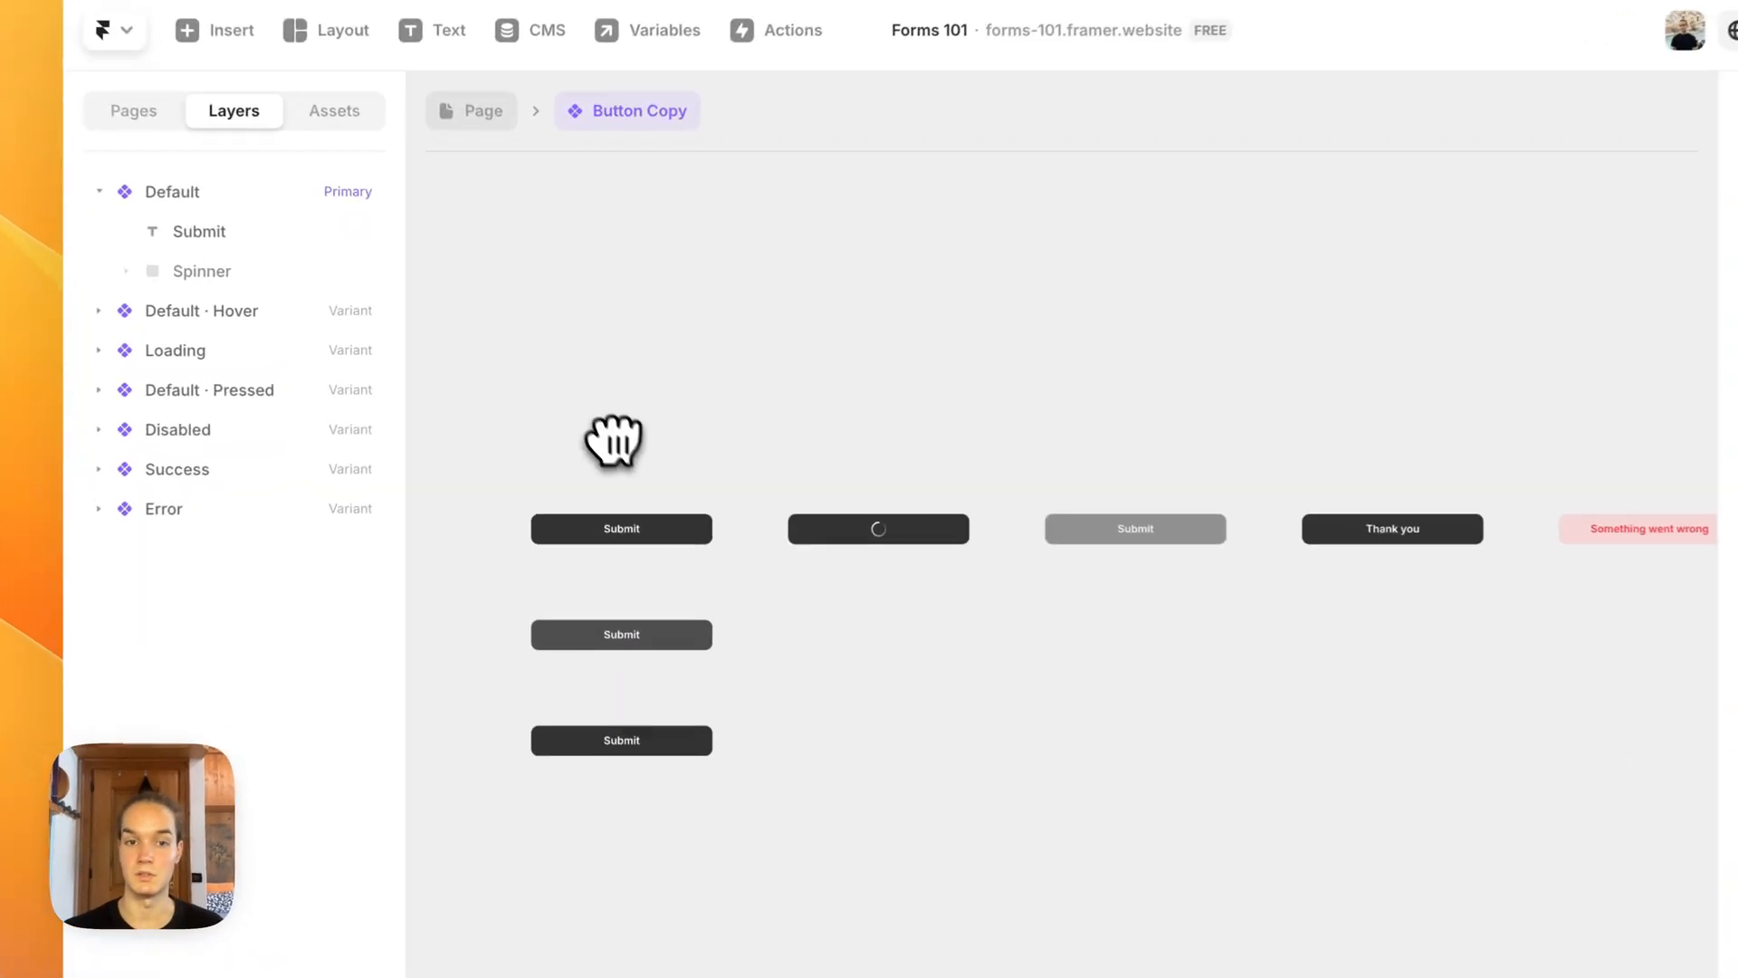
click(520, 421)
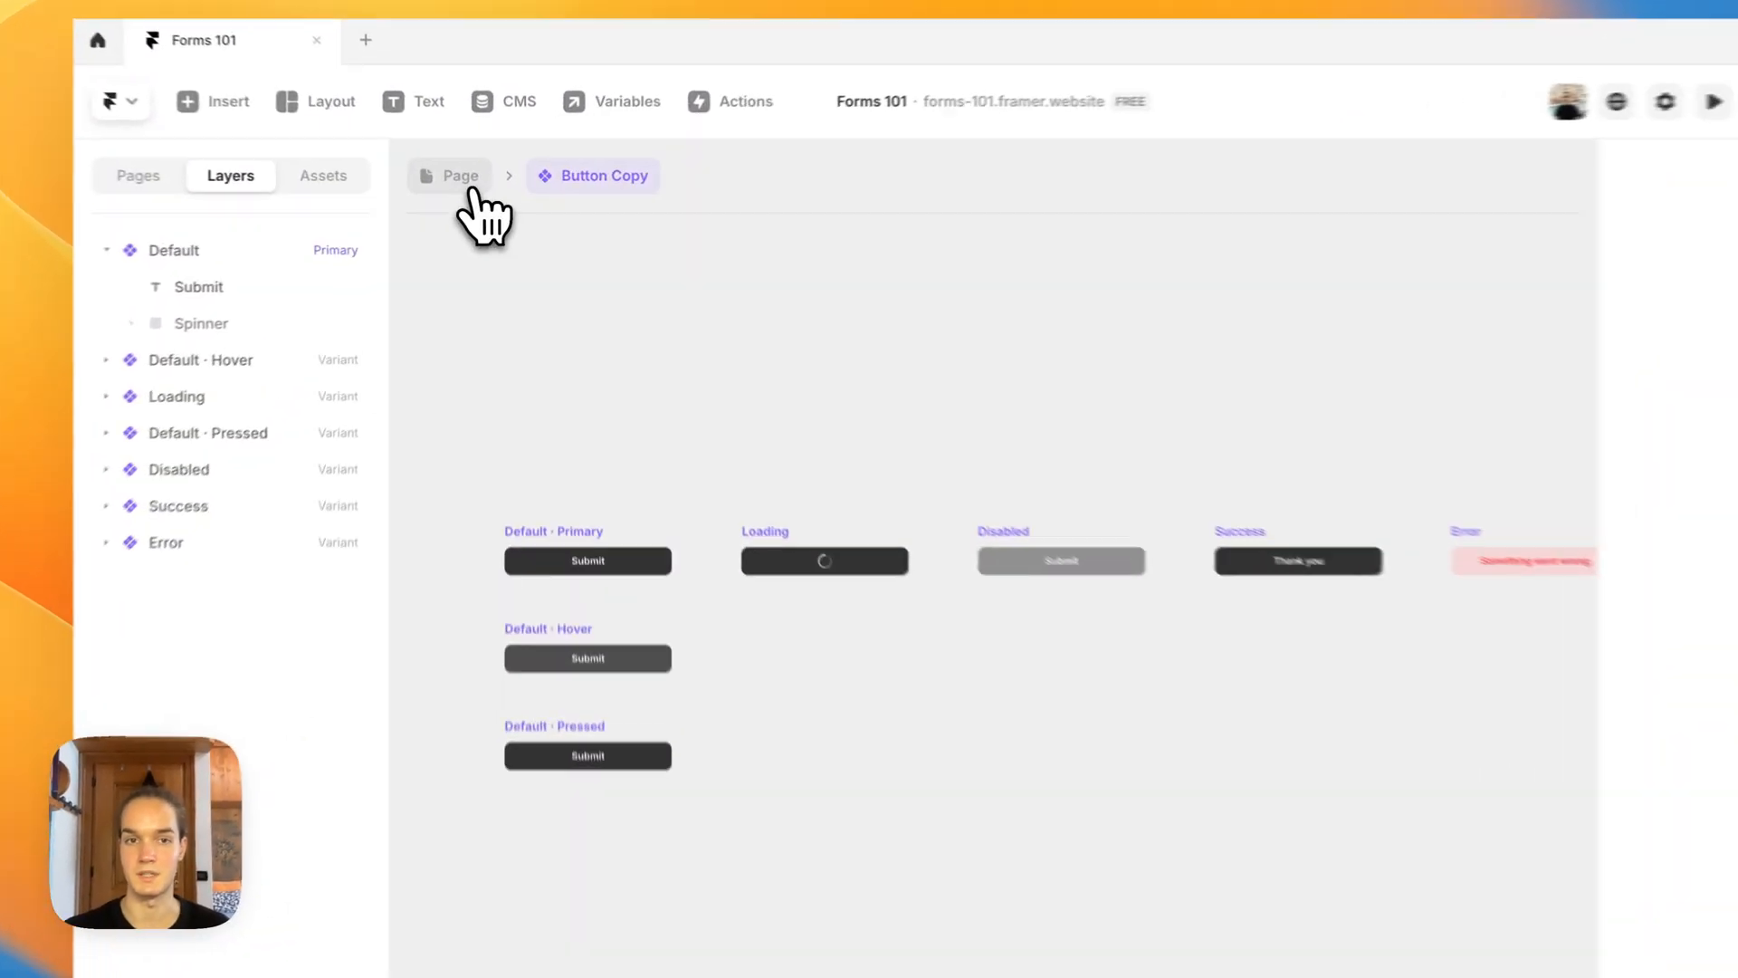
click(471, 183)
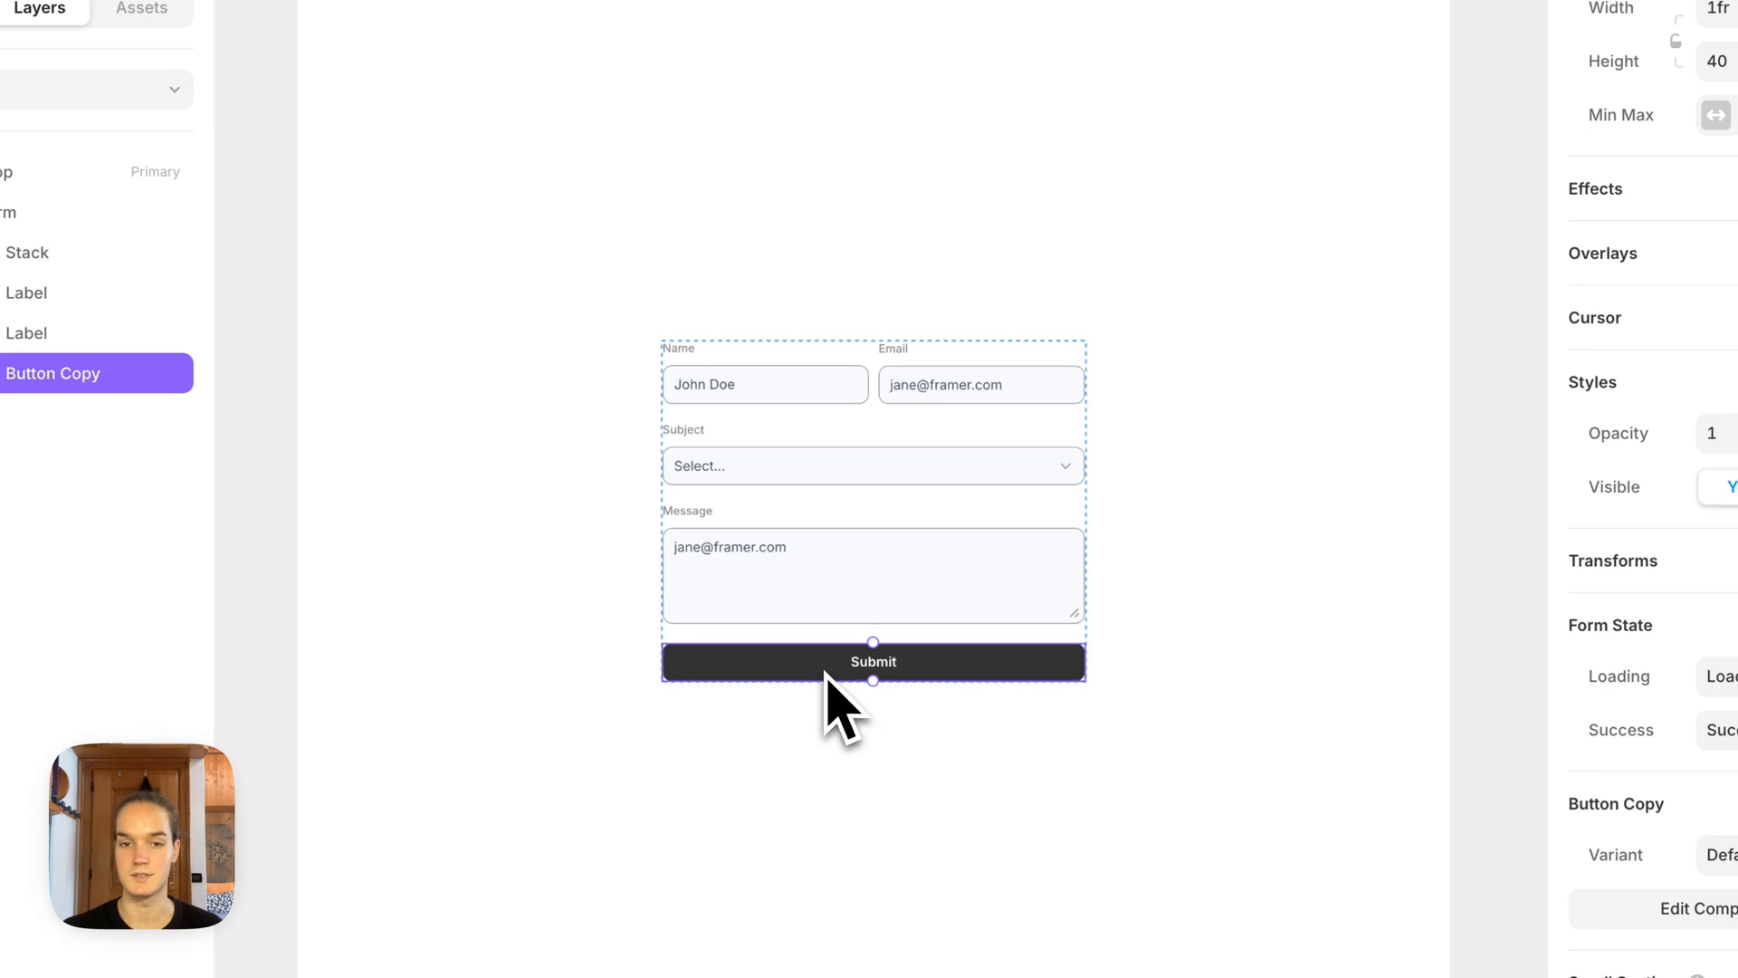
Step: Reopen the Submit button's component and examine its Loading, Disabled, Success and Error variants
double_click(826, 672)
click(857, 415)
drag(869, 411, 551, 329)
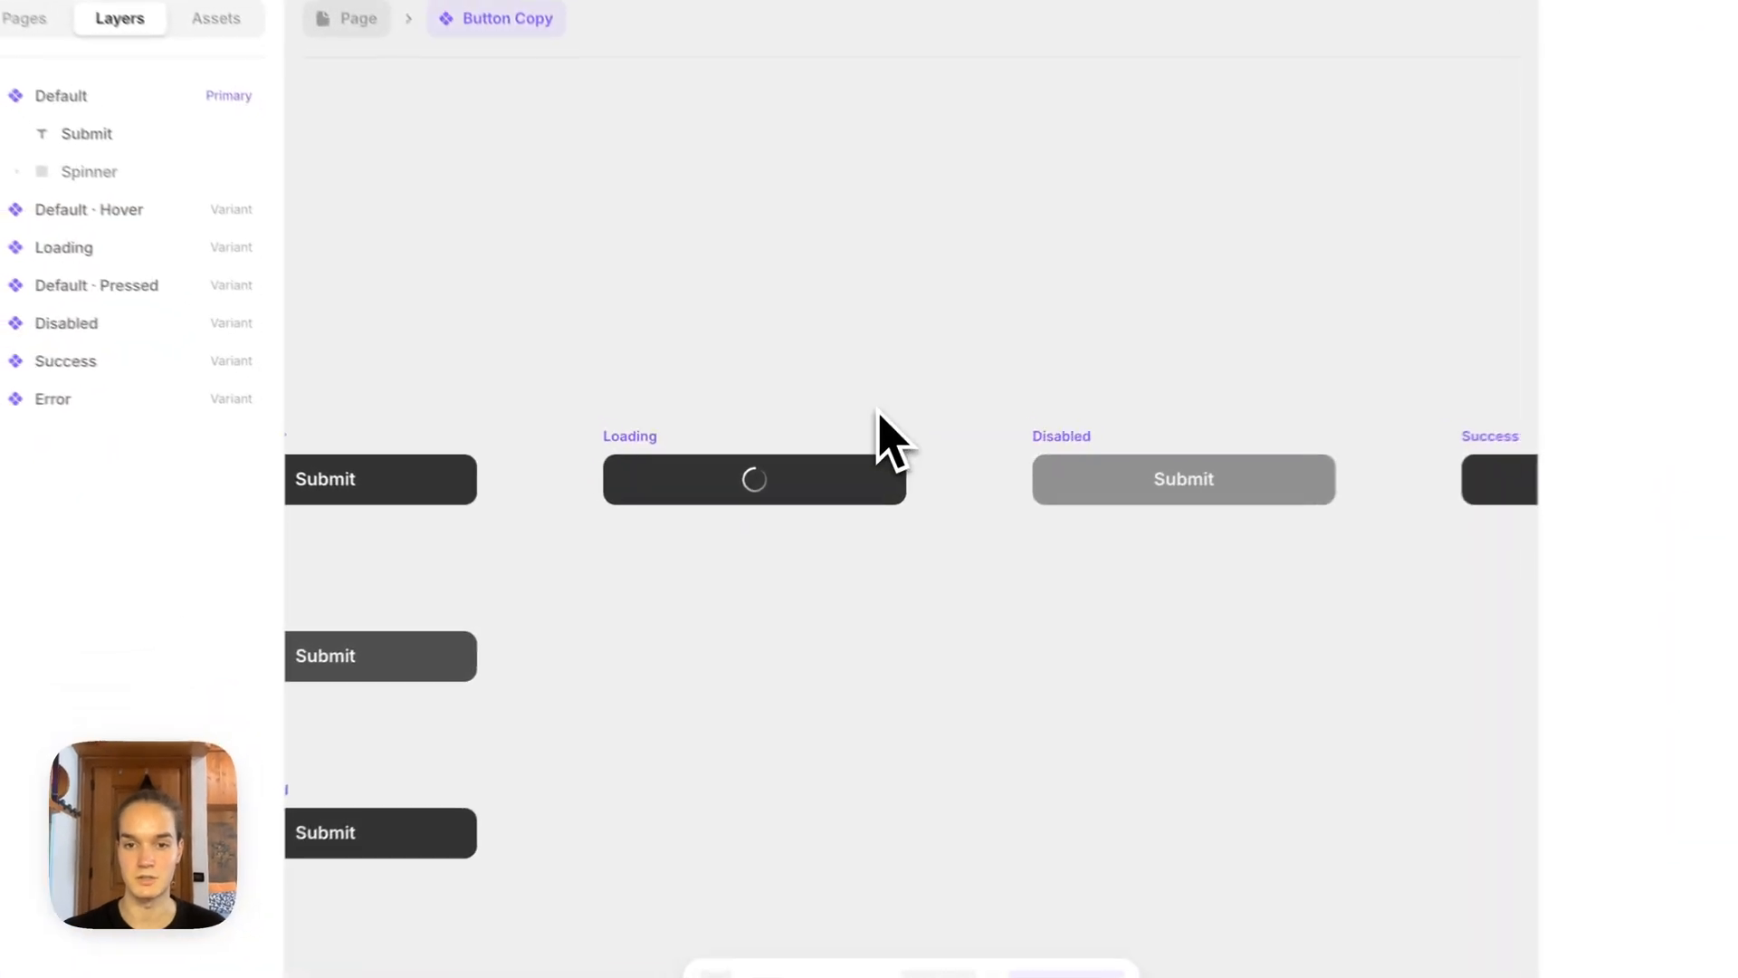
drag(874, 438, 686, 438)
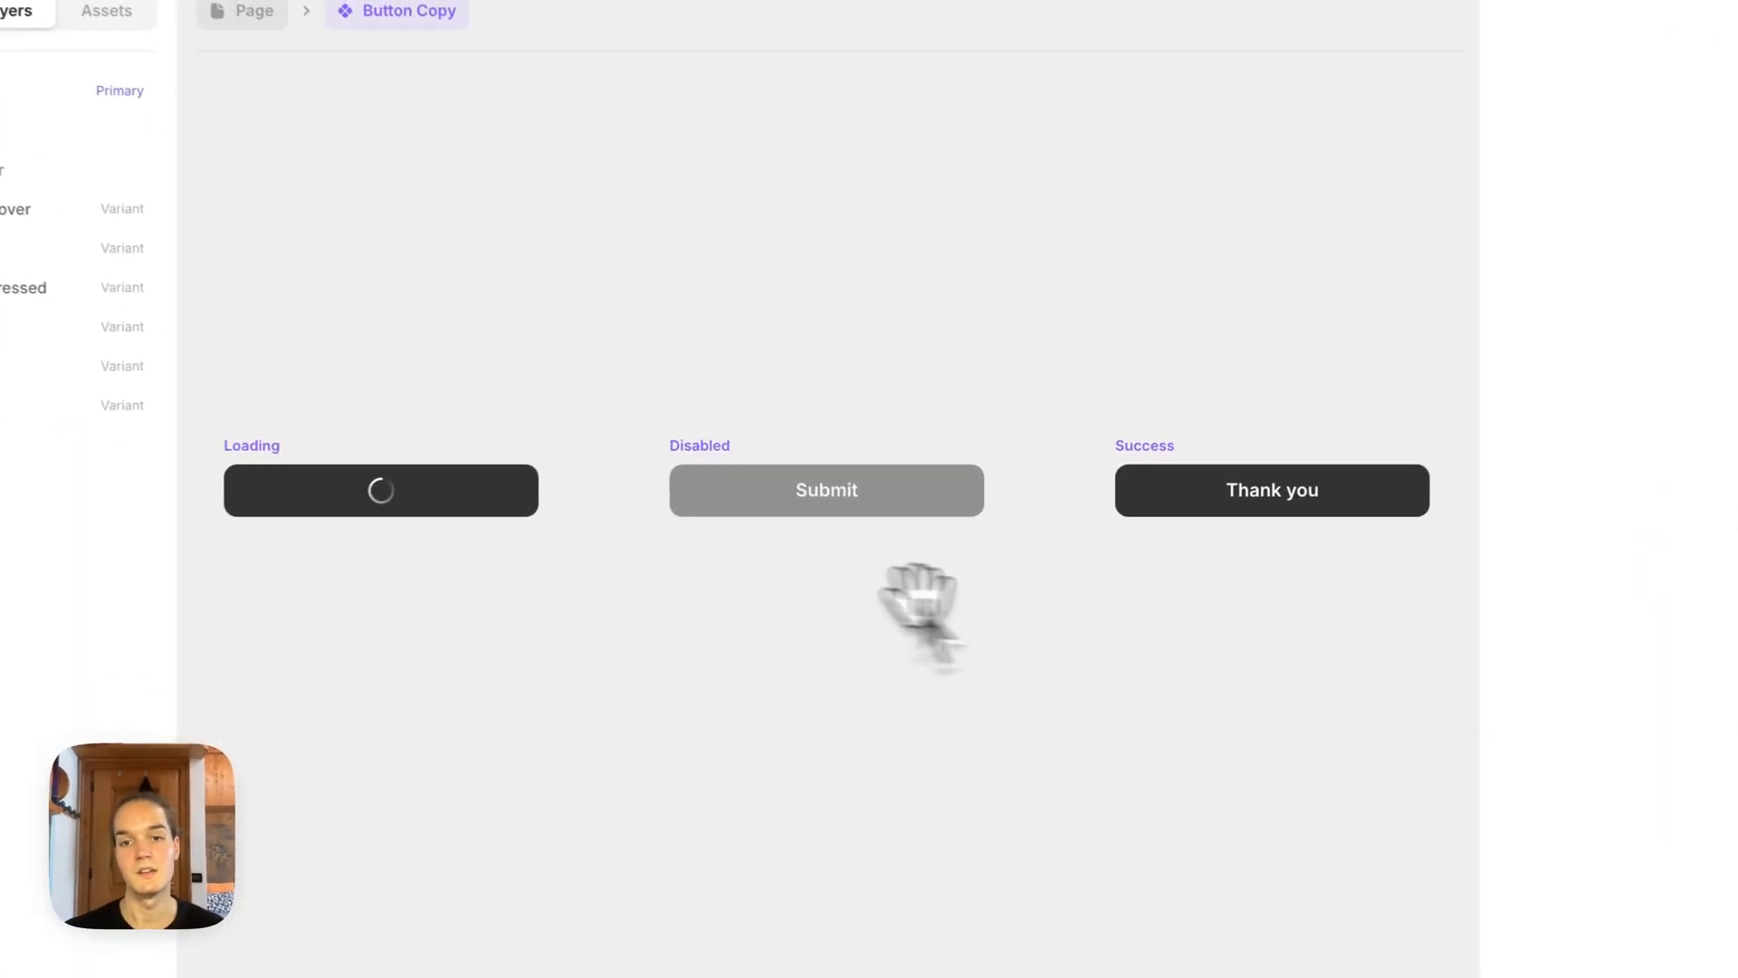
drag(919, 602, 675, 570)
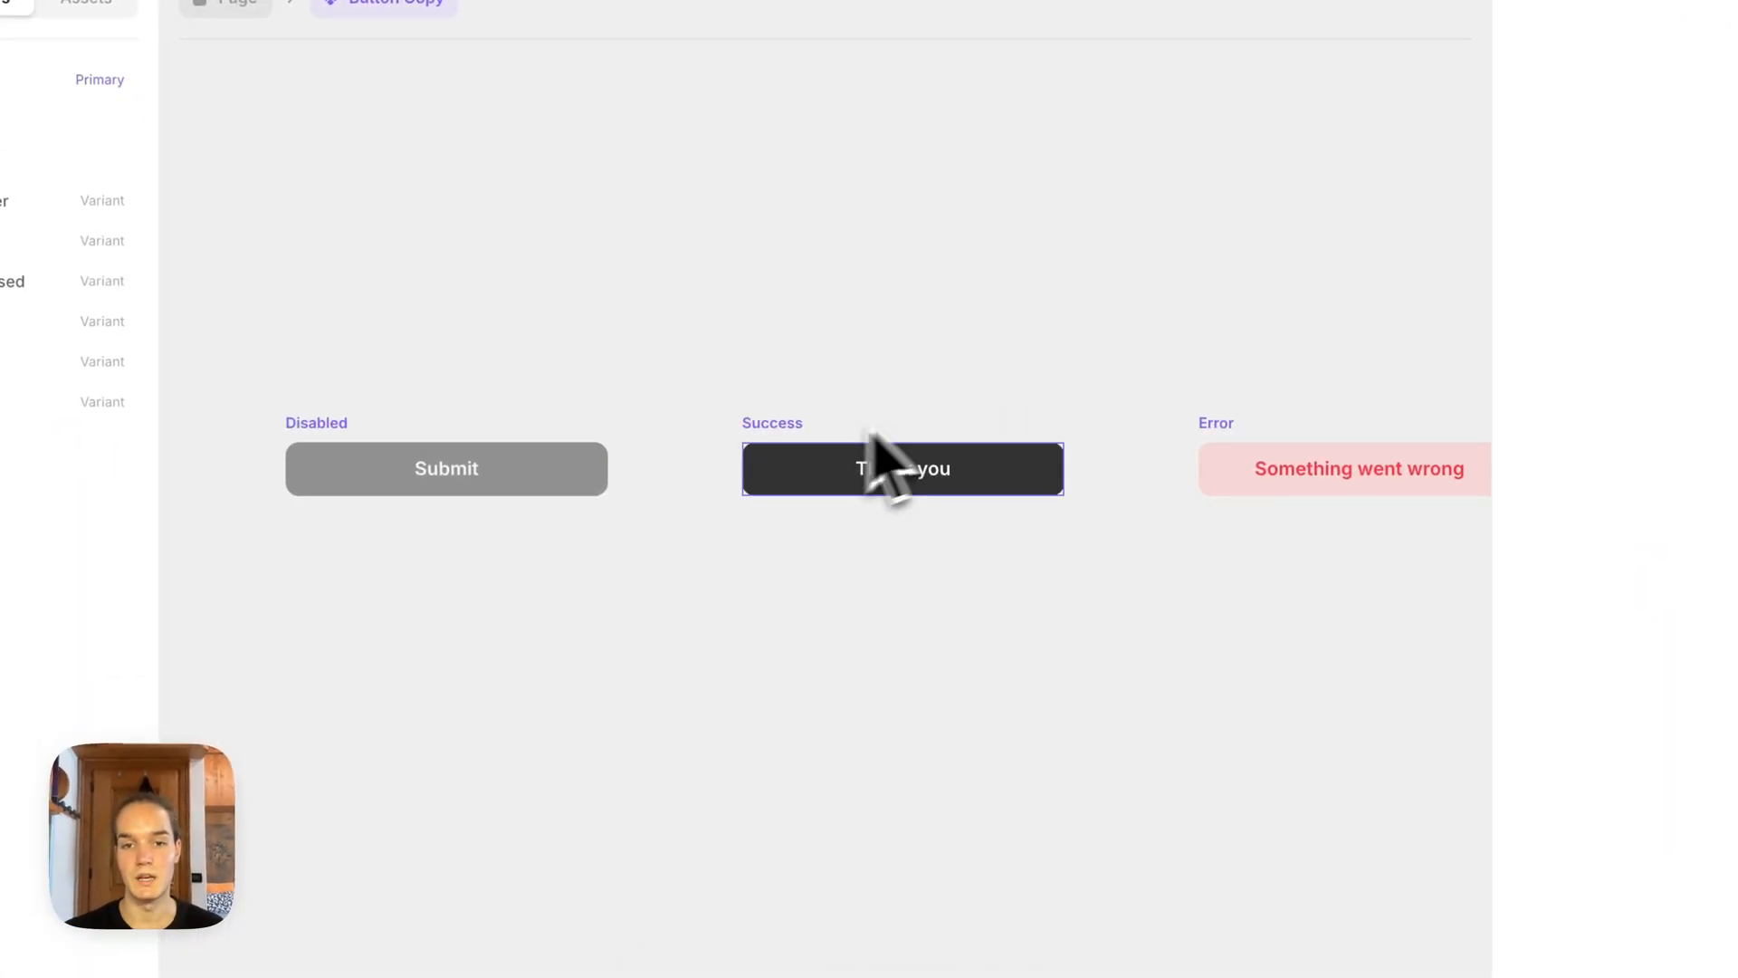
drag(926, 583, 896, 638)
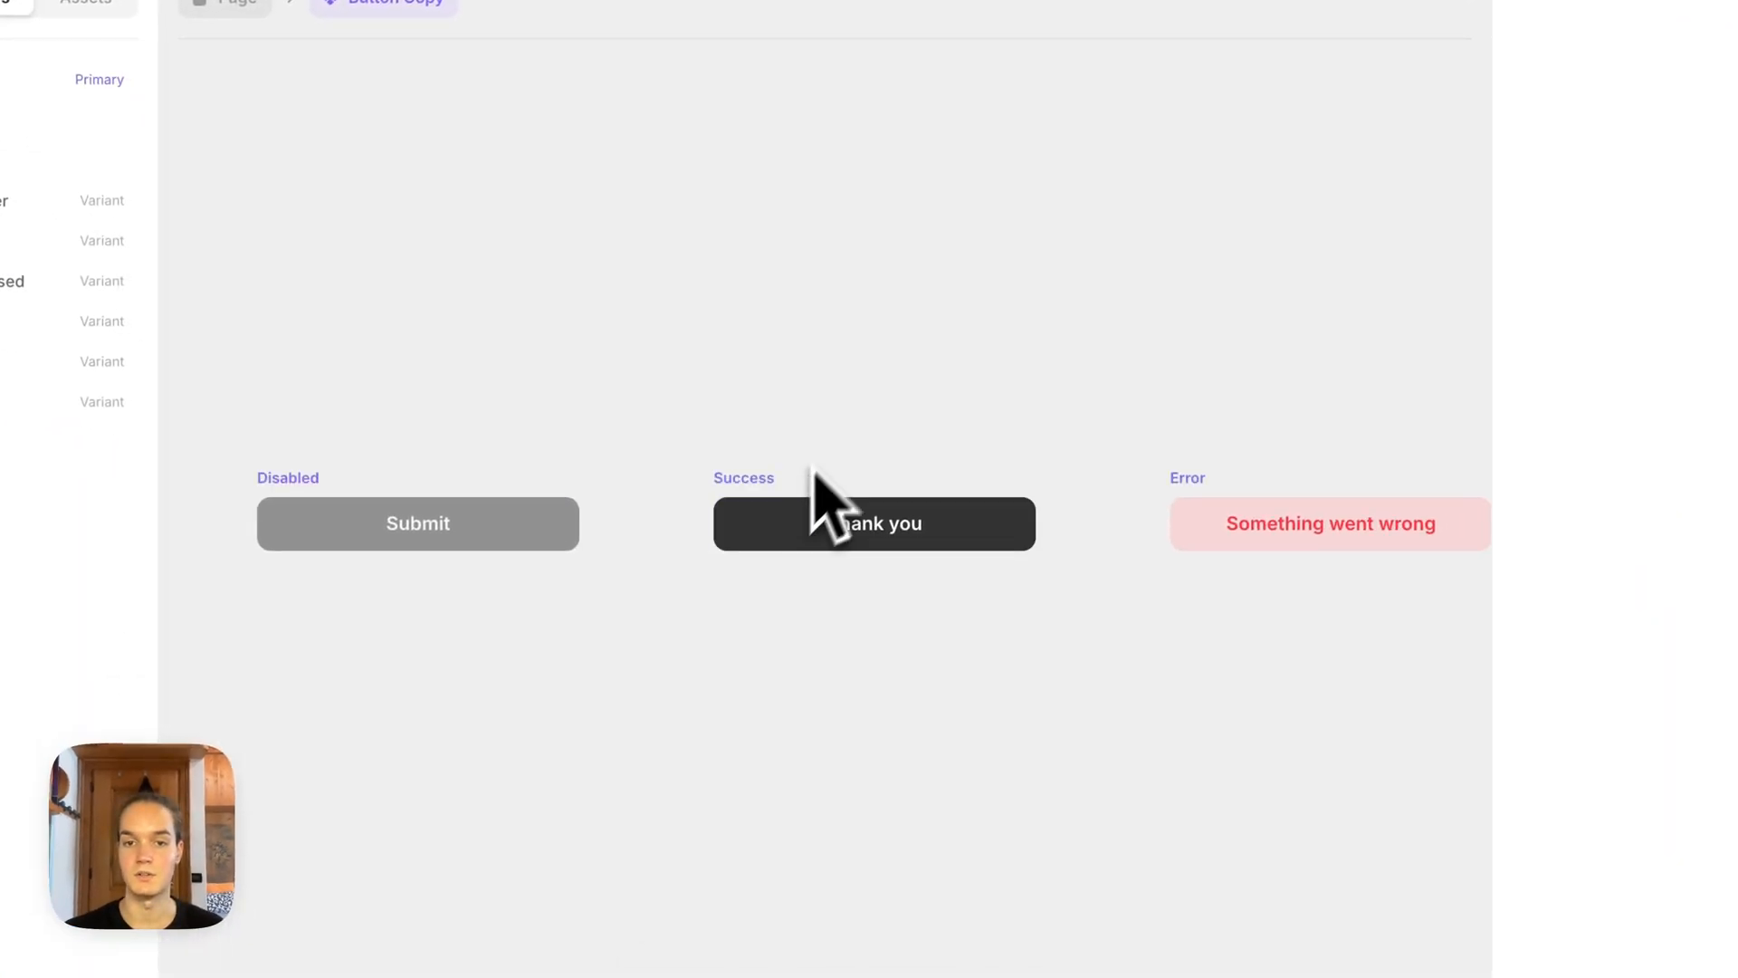
drag(856, 421, 805, 409)
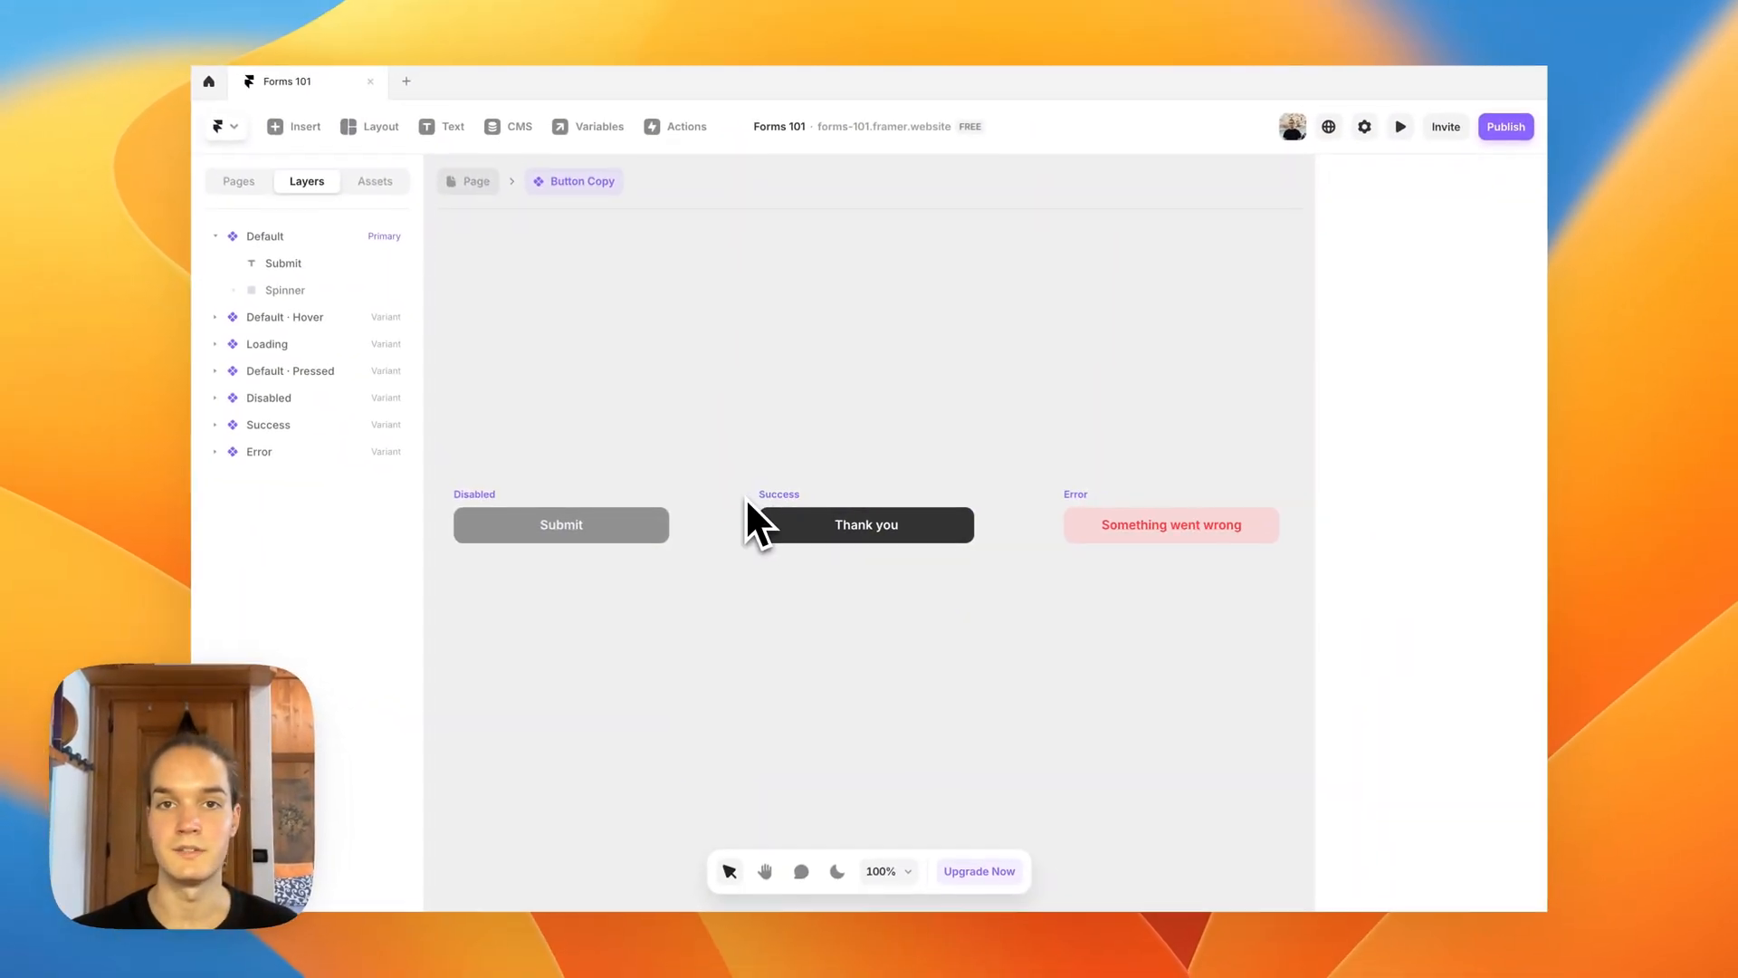
Step: Change the fill of the button's Success variant to the green #0B9622
click(837, 532)
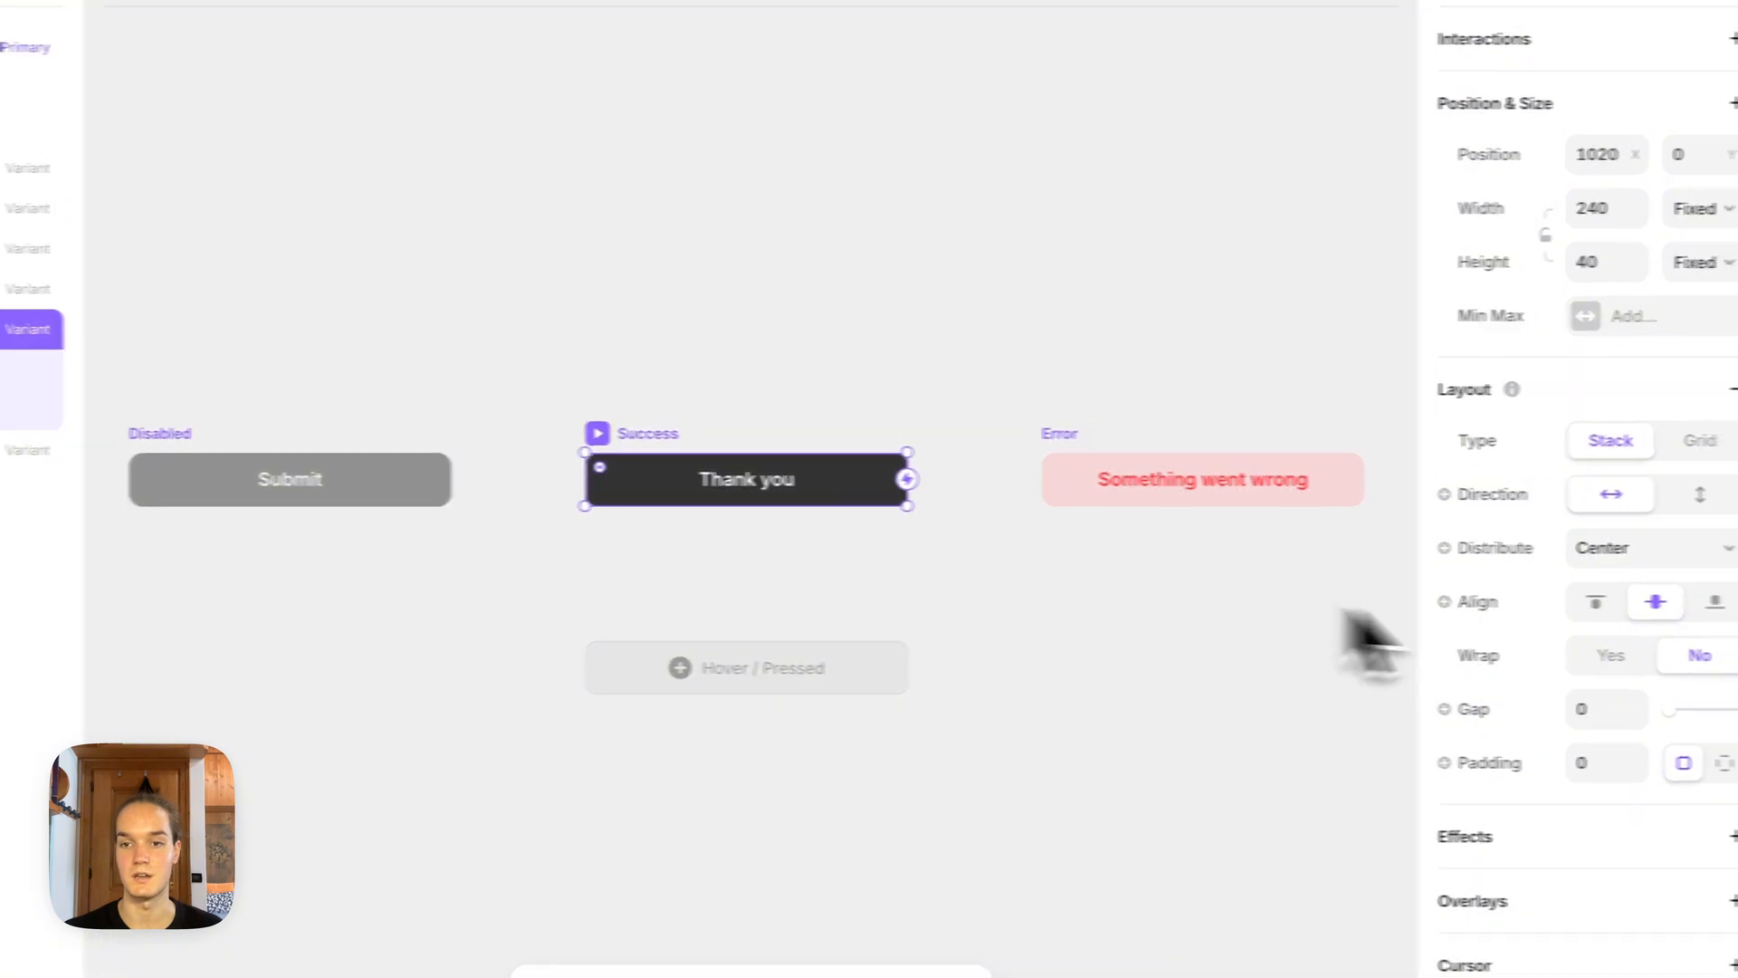
scroll(1647, 633, down, 4)
scroll(1529, 634, down, 5)
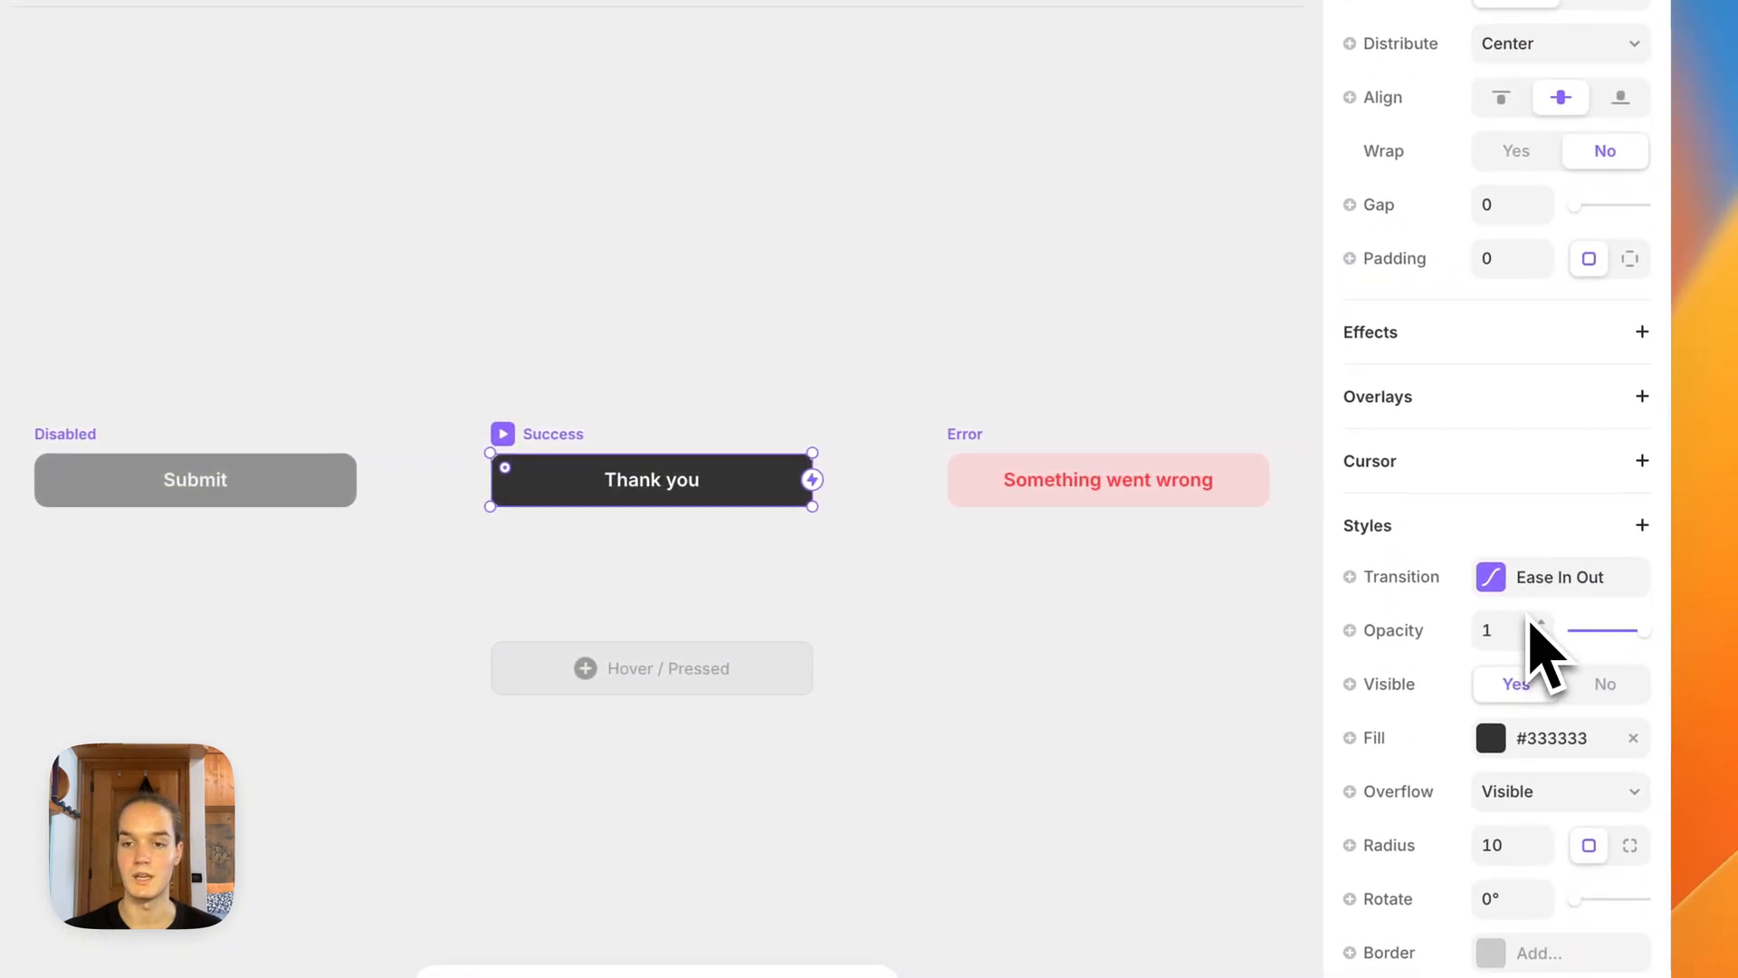
click(1530, 624)
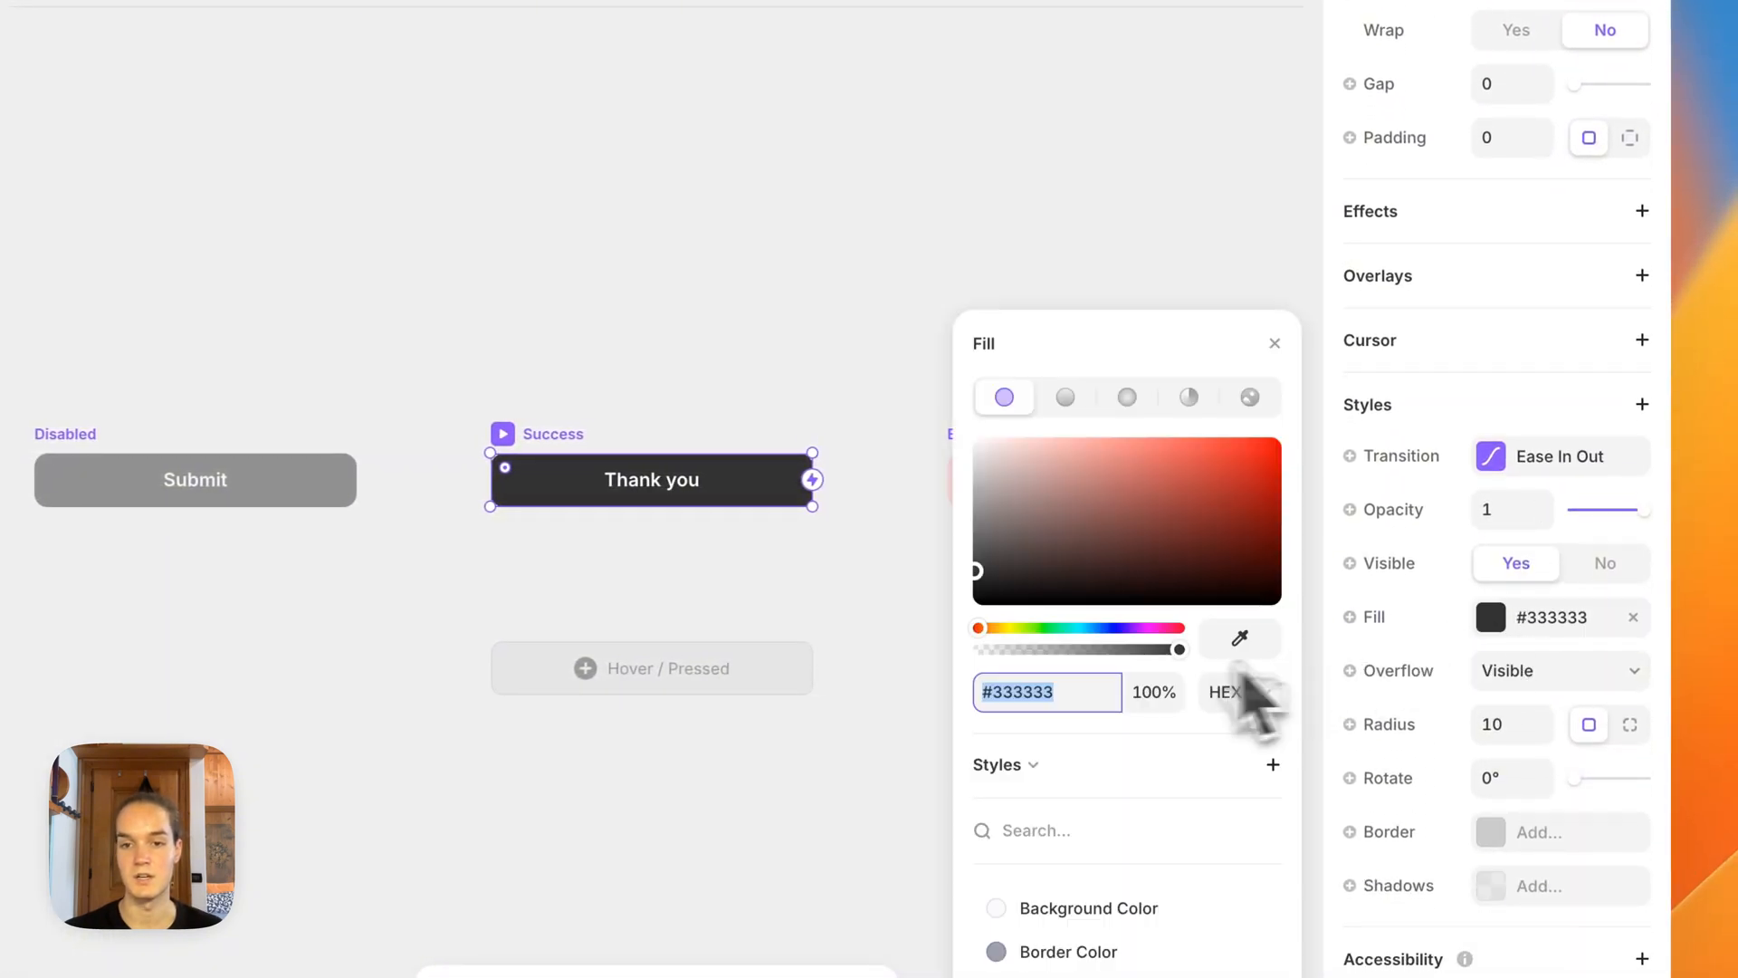
drag(1055, 629, 1038, 629)
drag(1106, 494, 1266, 494)
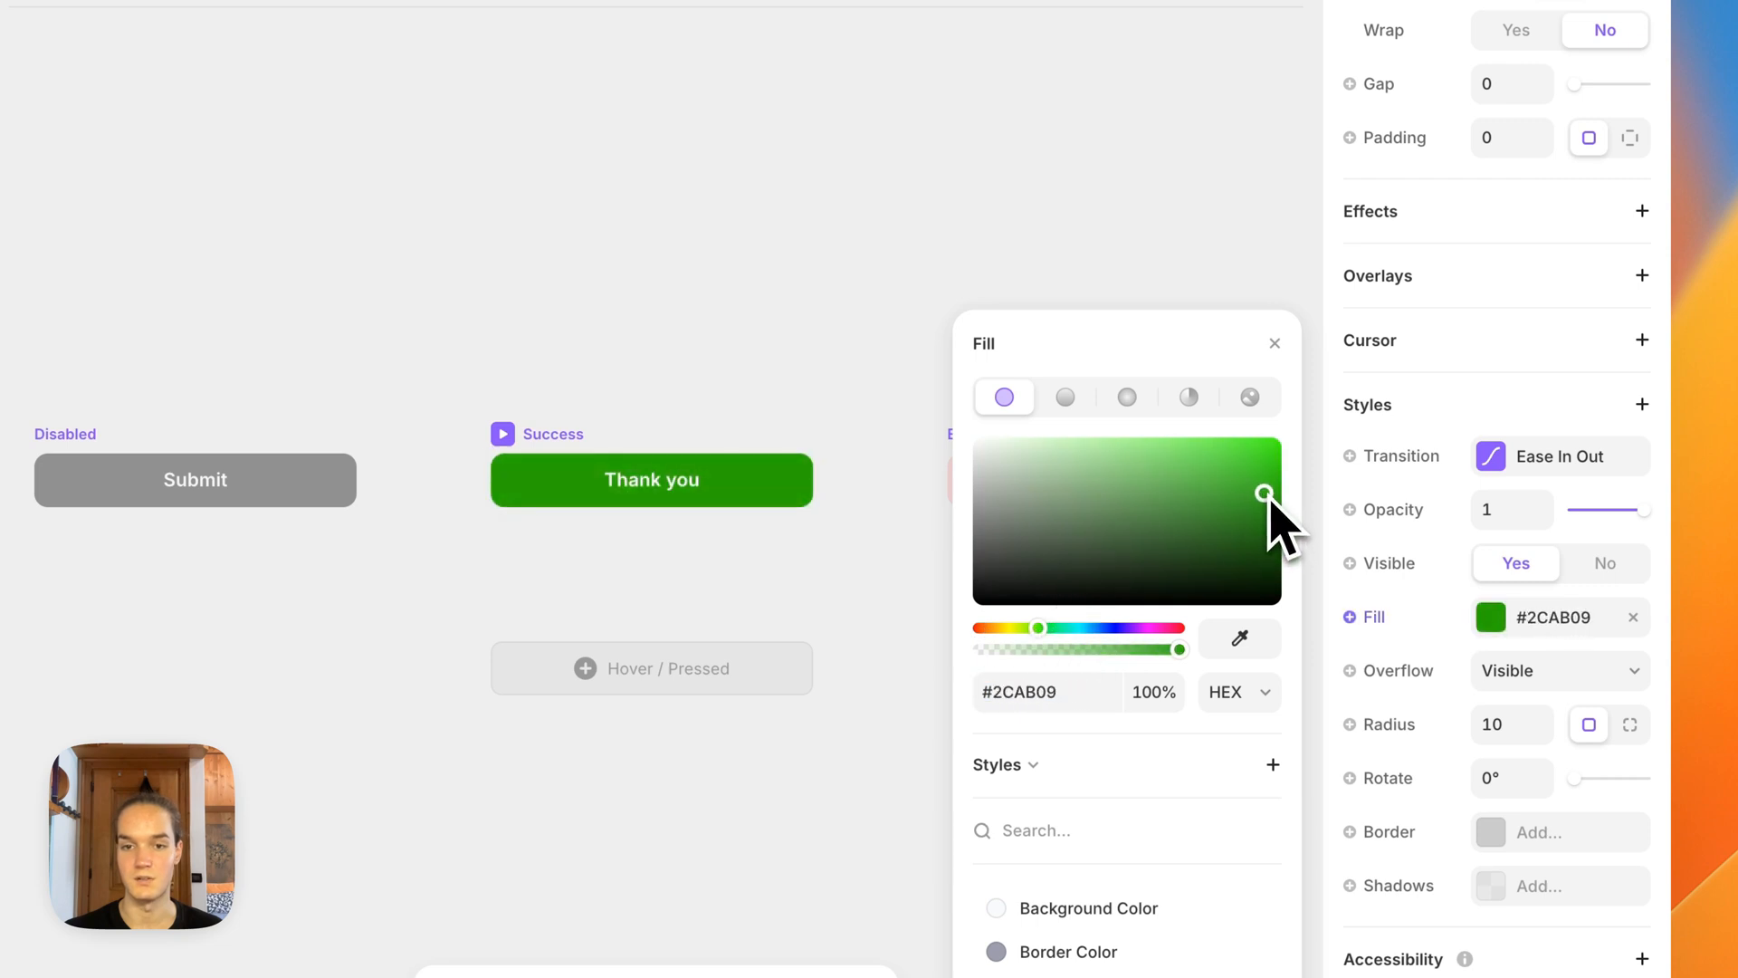
click(1050, 628)
click(1258, 506)
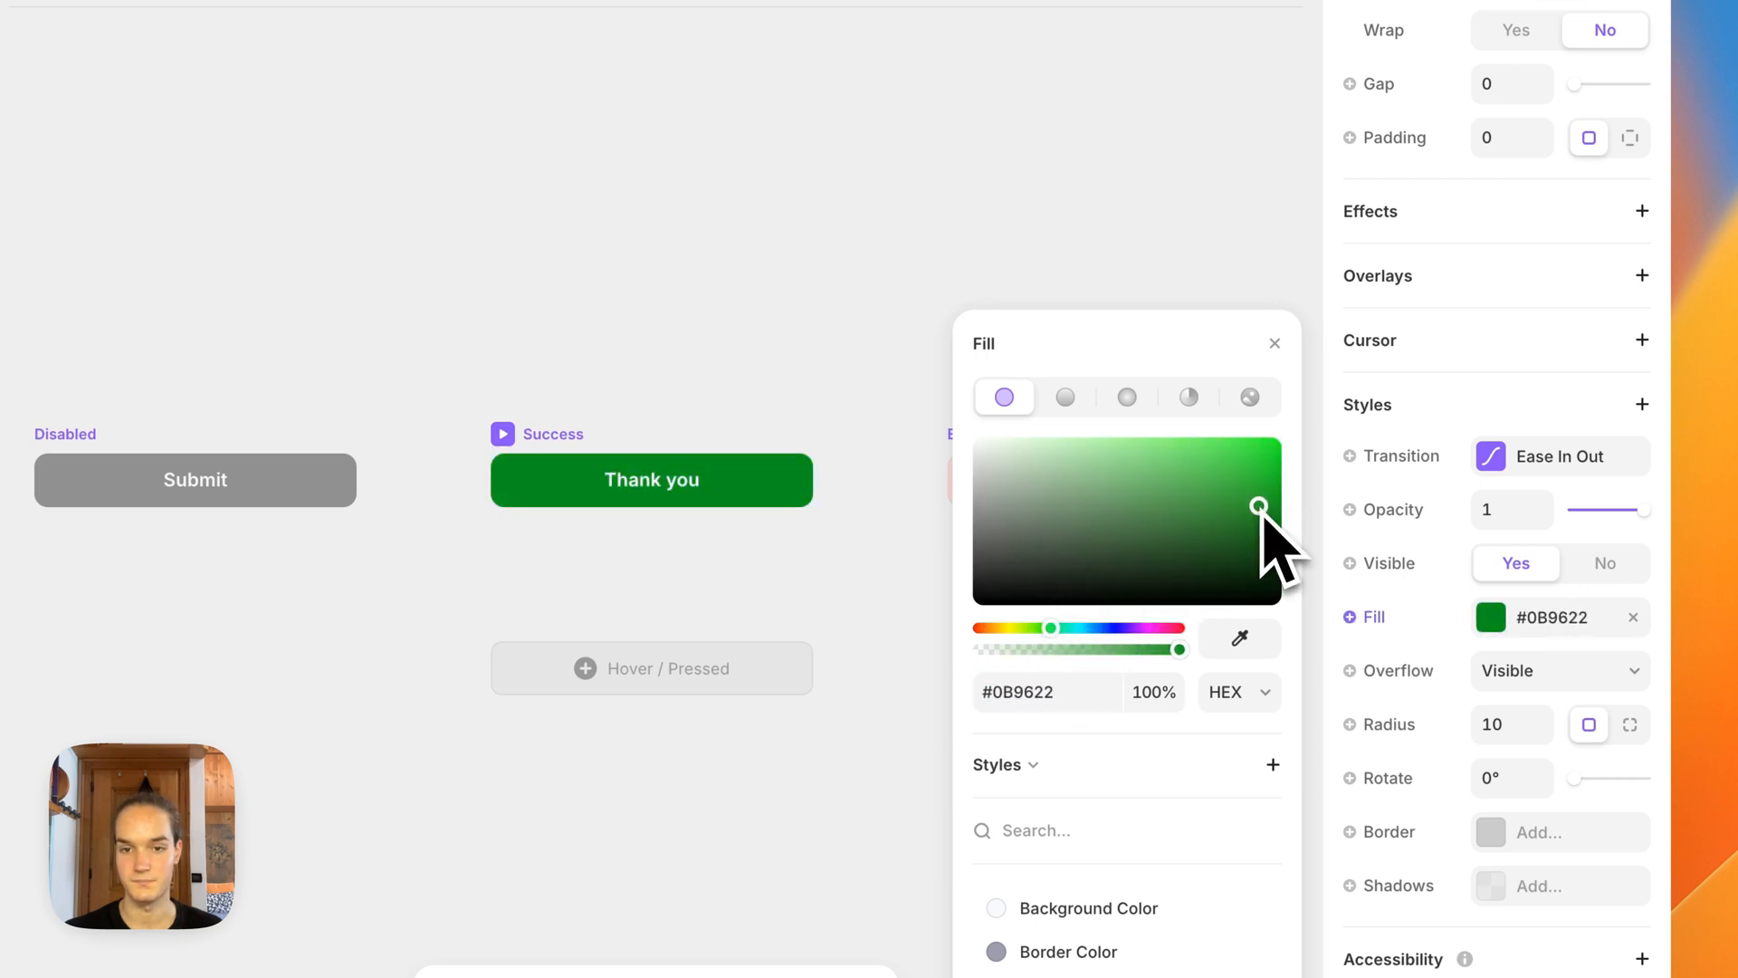
click(677, 292)
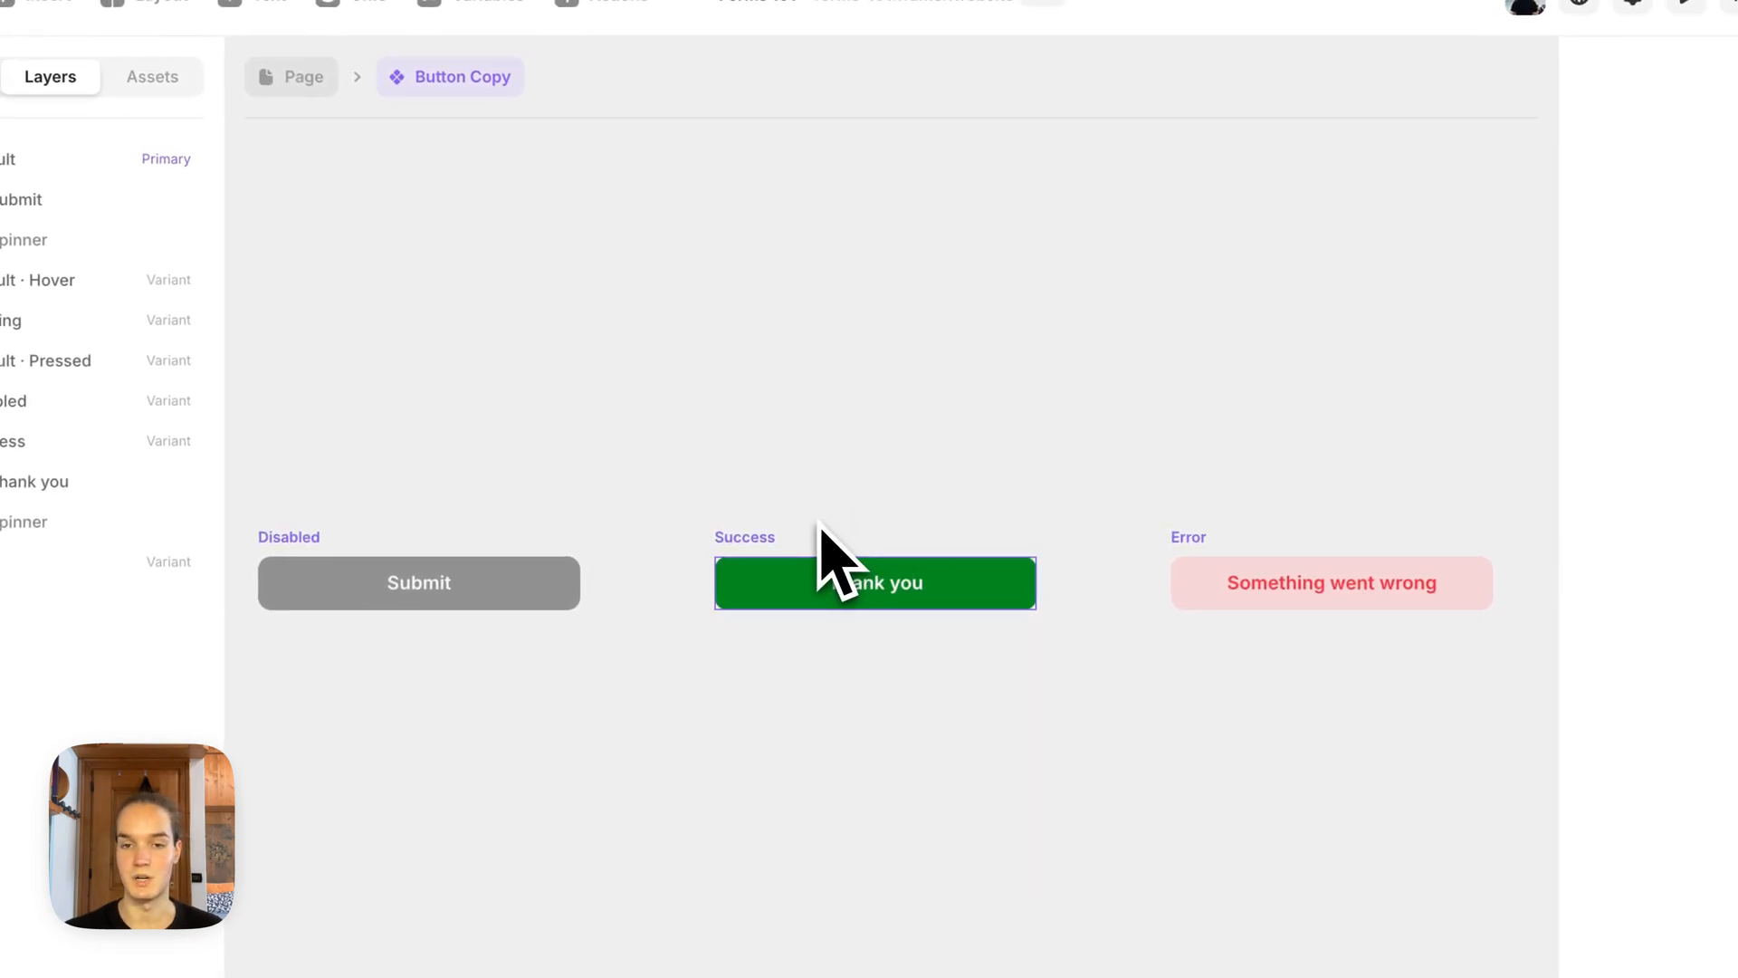
Step: Examine the Error variant alongside the button's other variants, and go back to the form on the page
scroll(942, 532, right, 8)
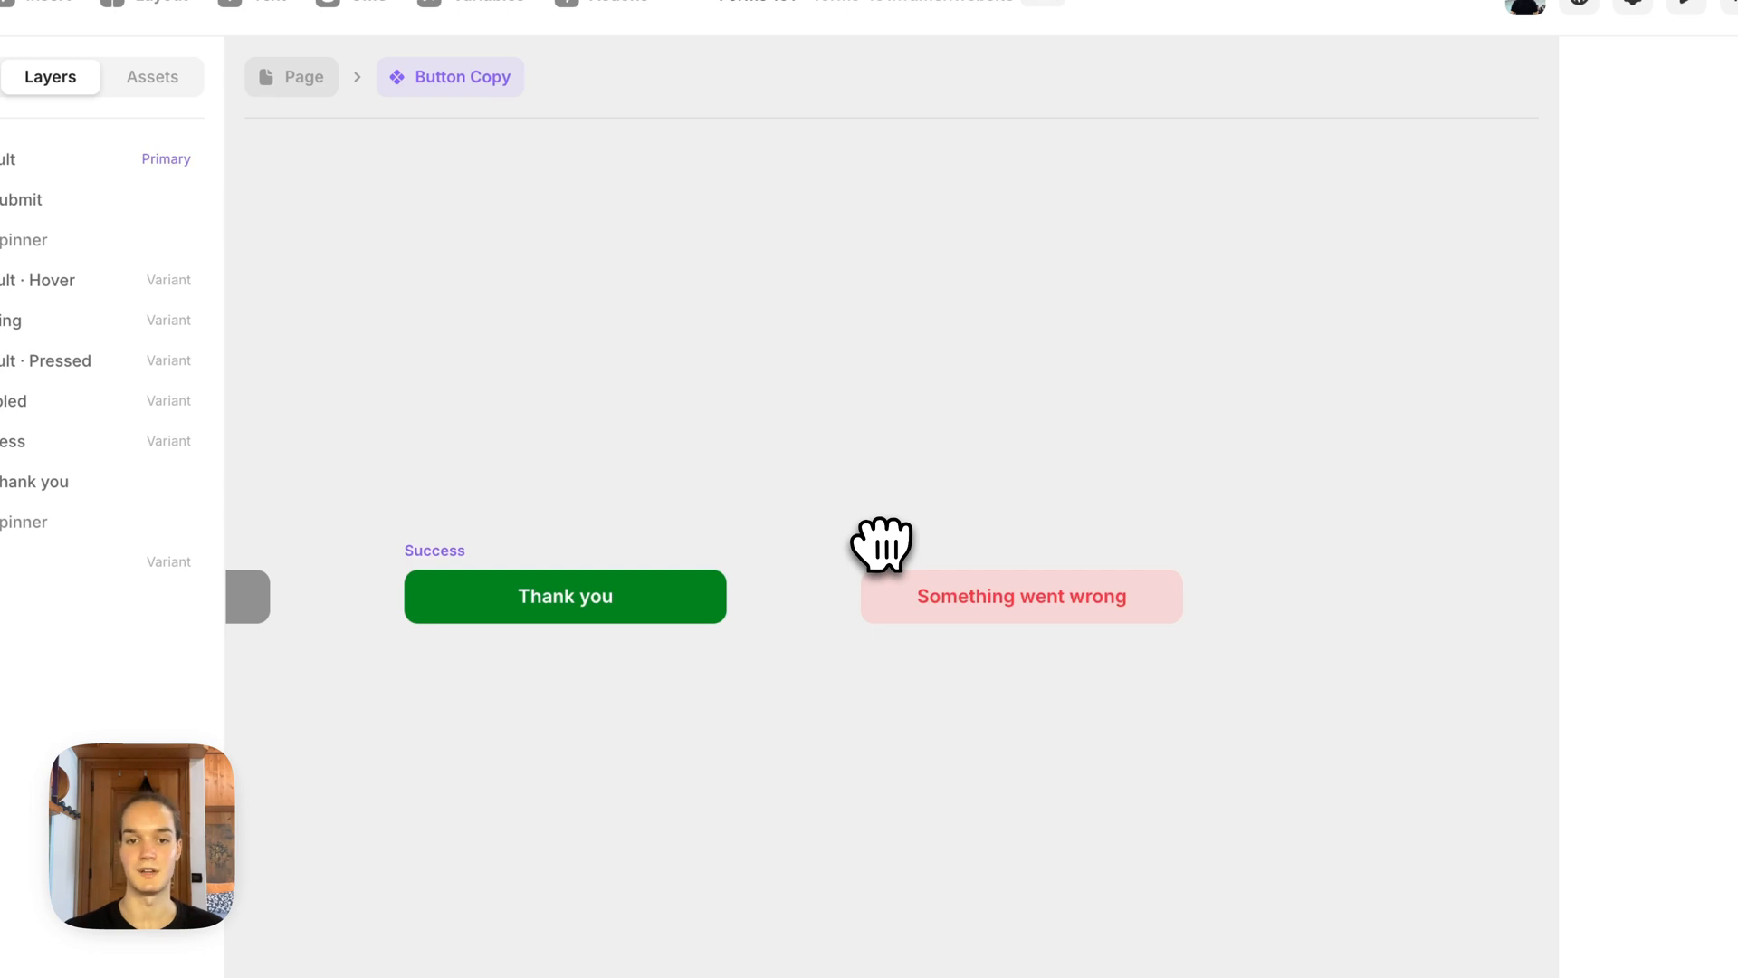
scroll(880, 543, right, 2)
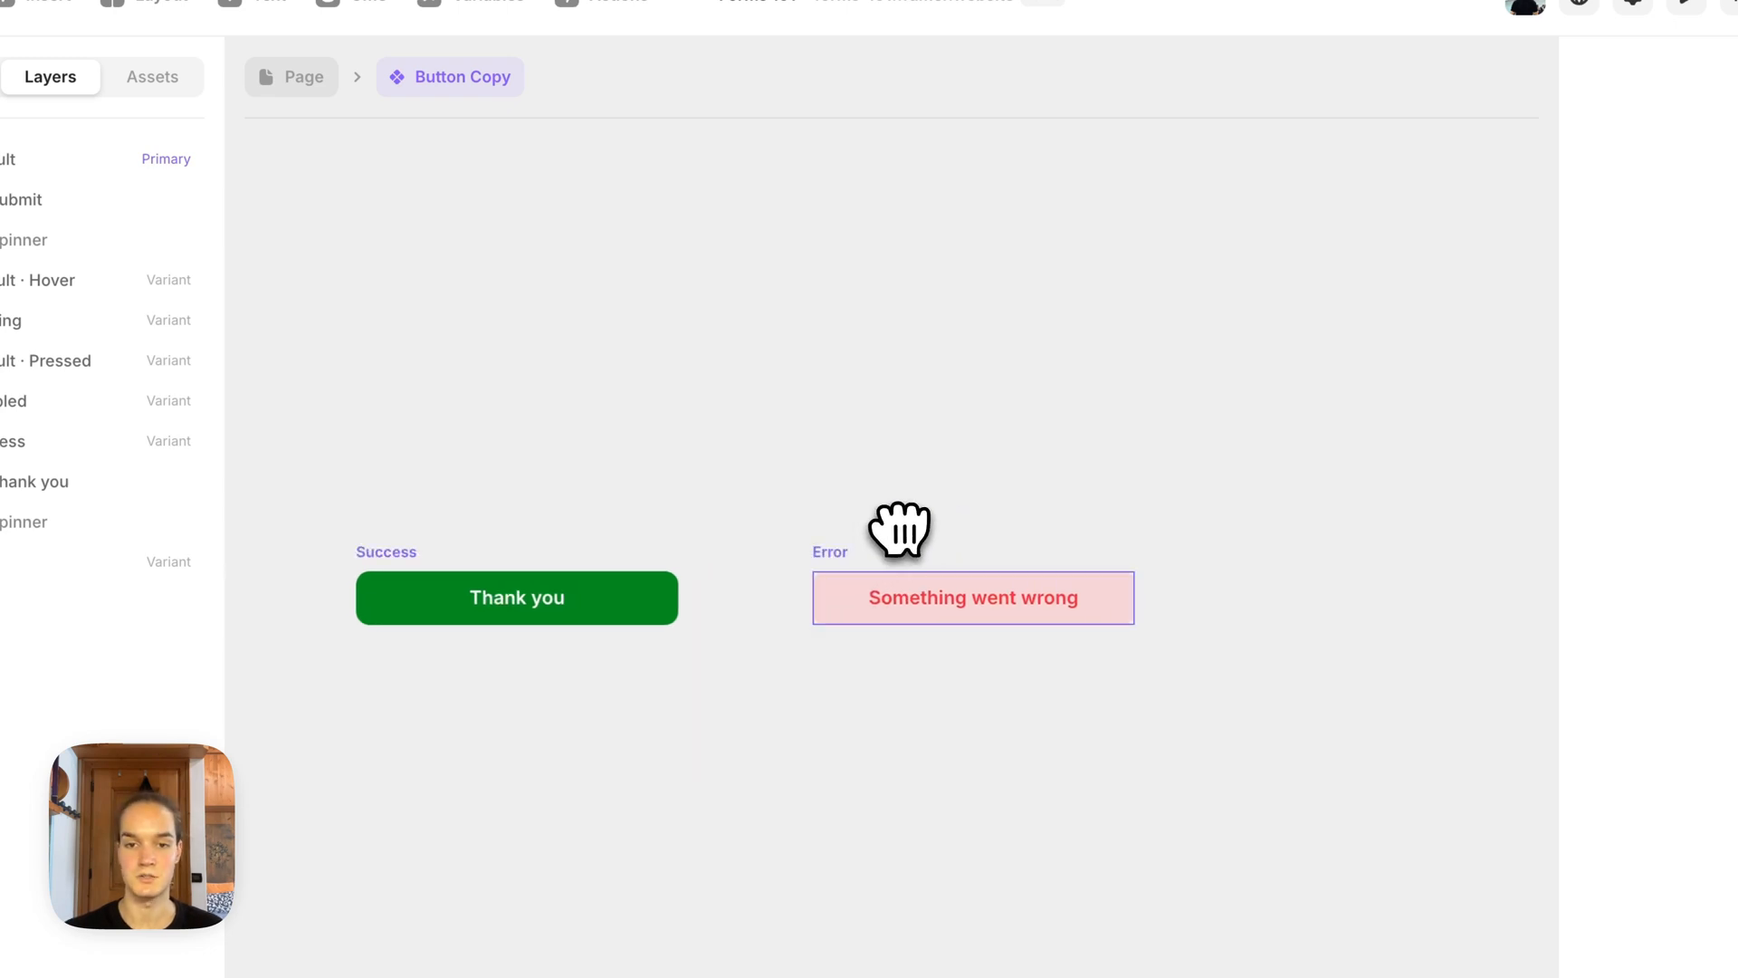
click(900, 543)
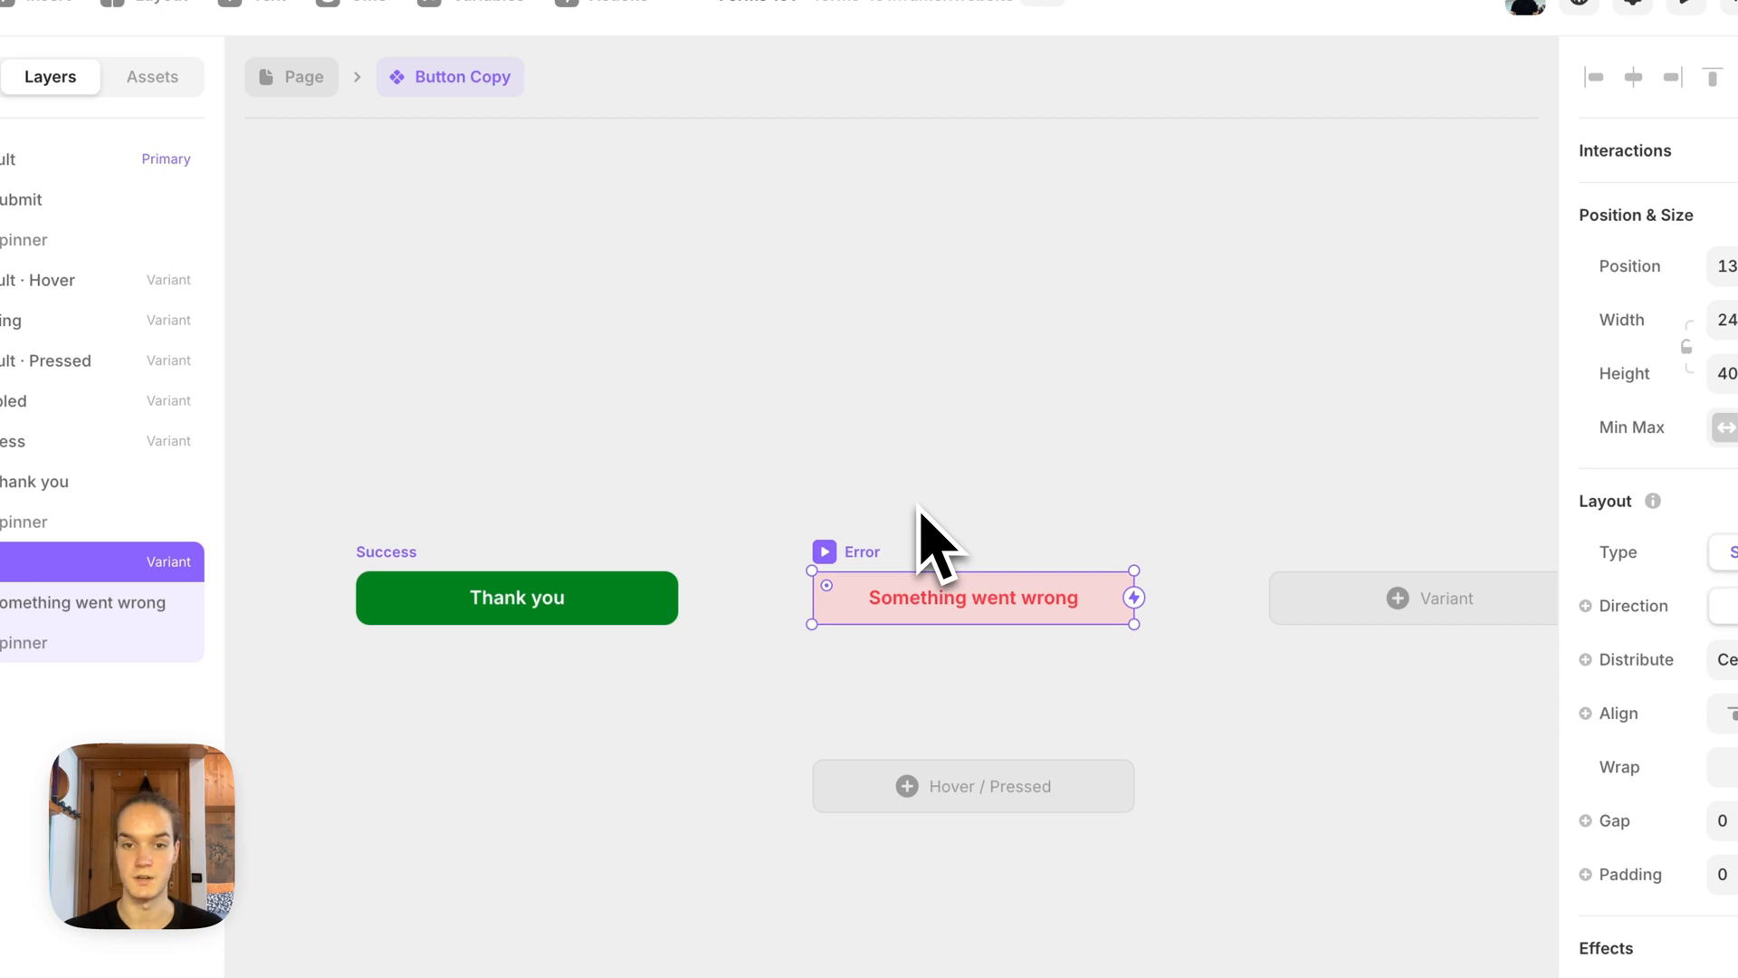
click(760, 459)
scroll(865, 418, down, 4)
drag(561, 435, 939, 446)
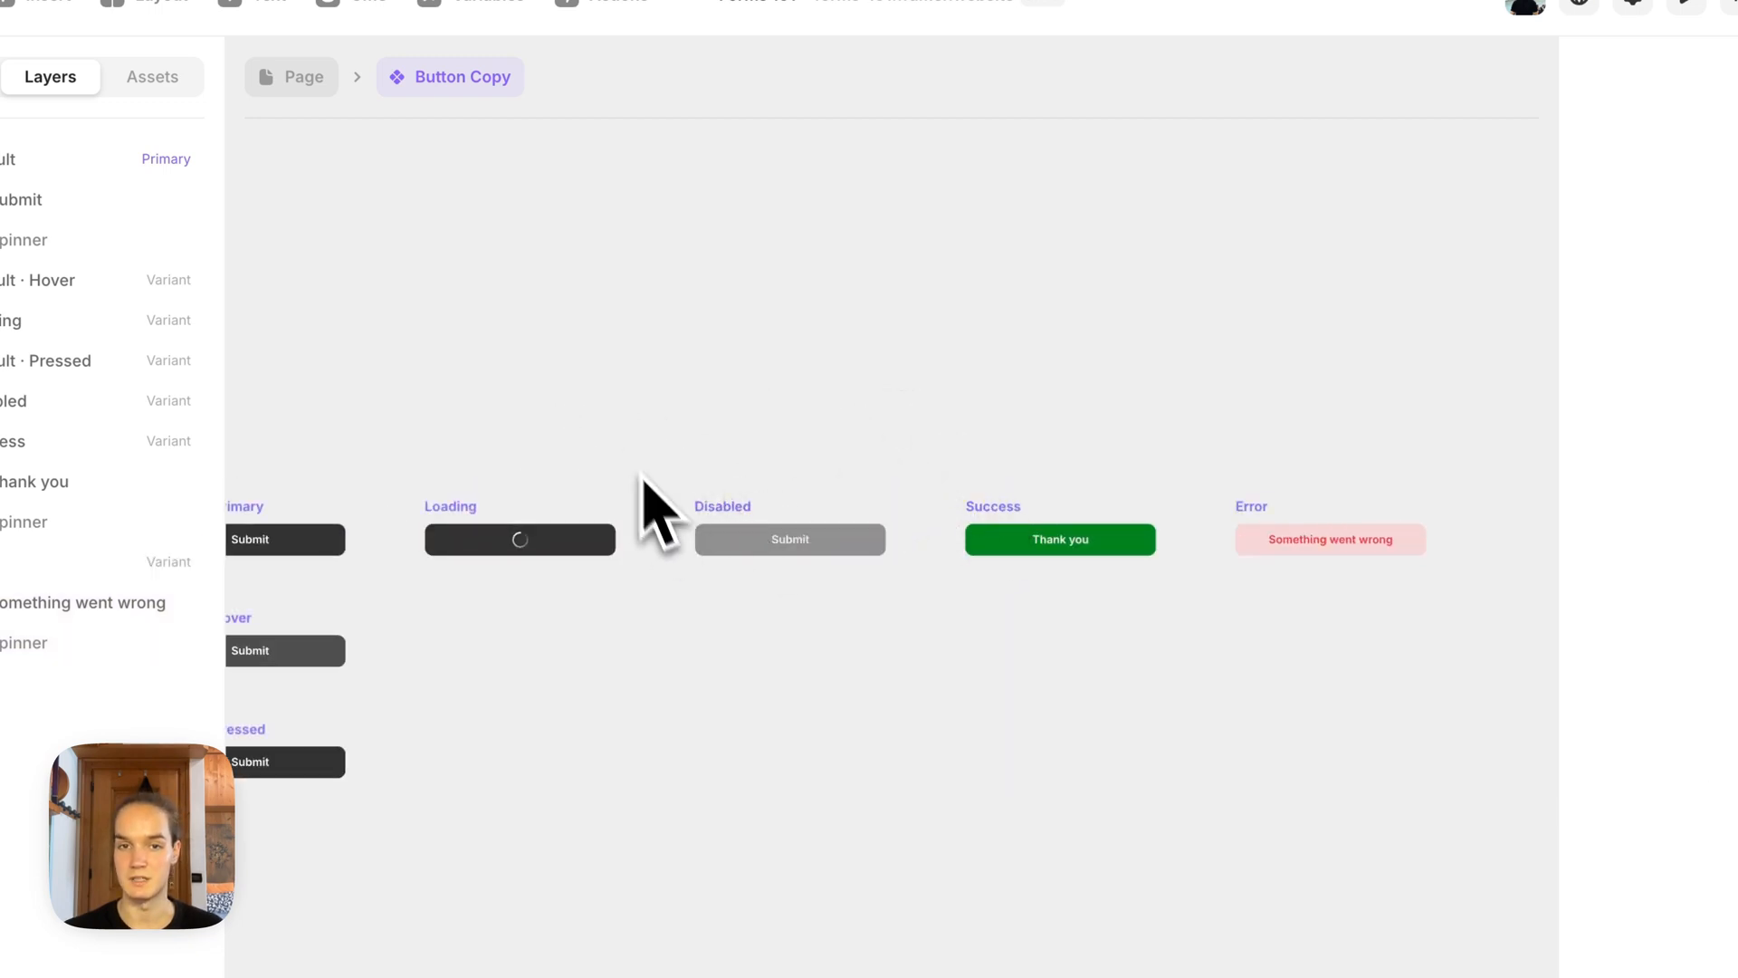
scroll(645, 482, left, 2)
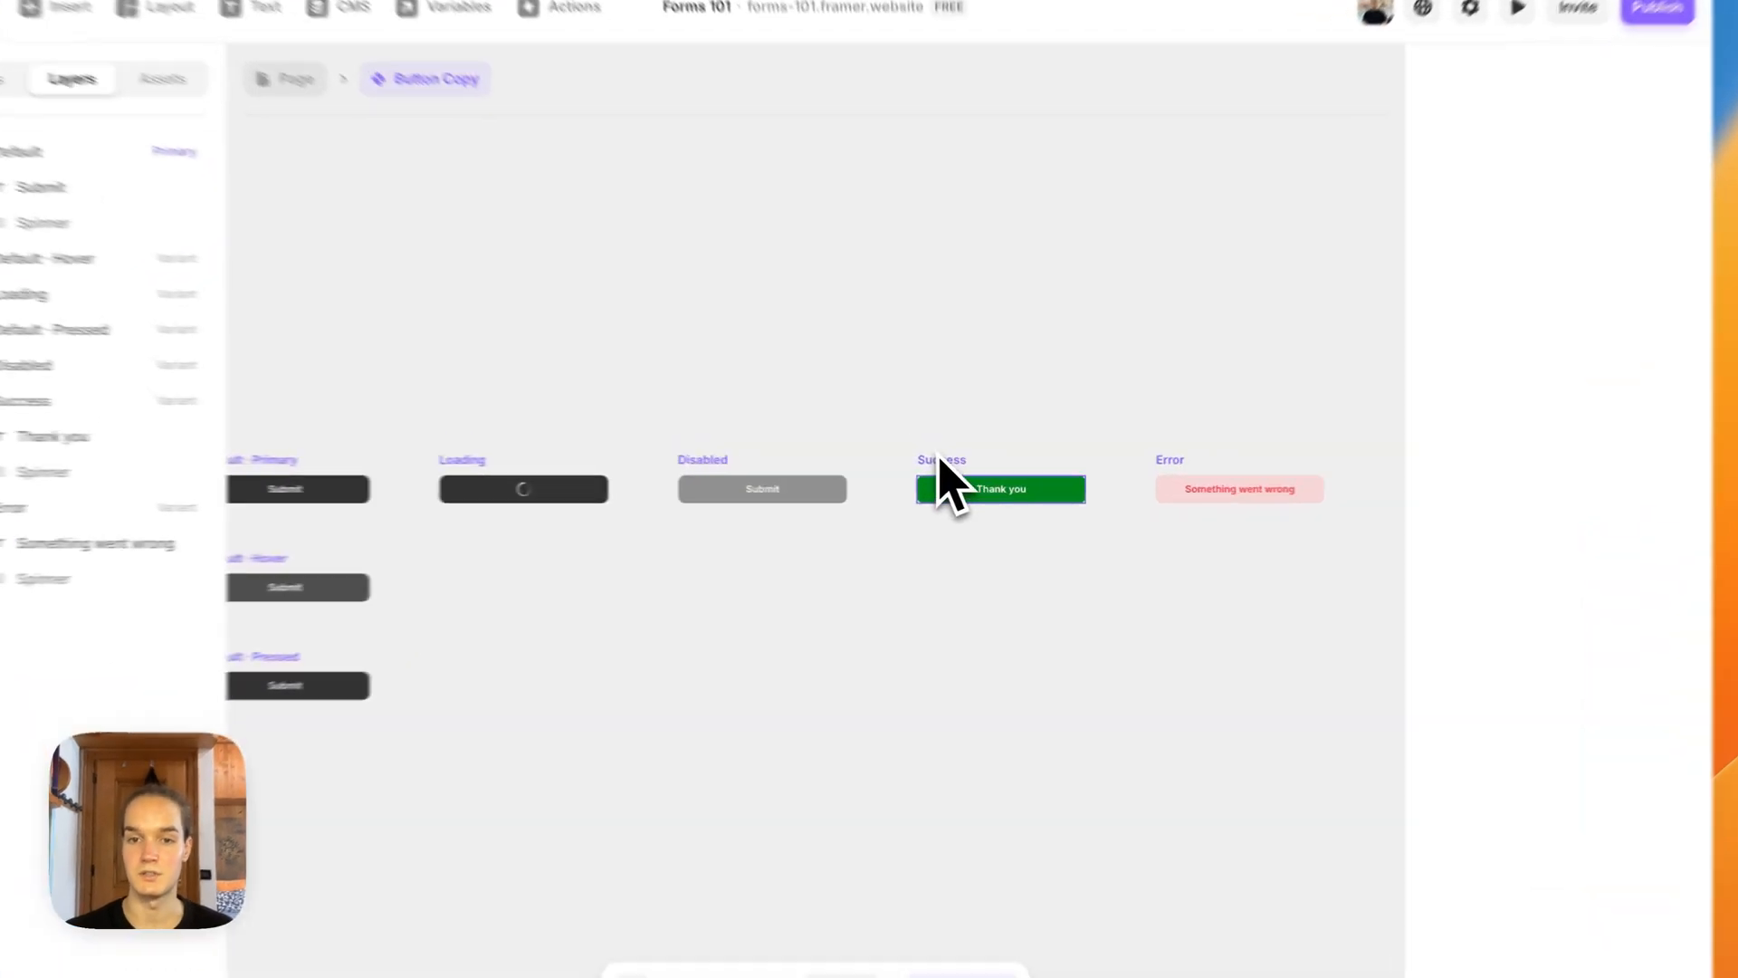
click(958, 465)
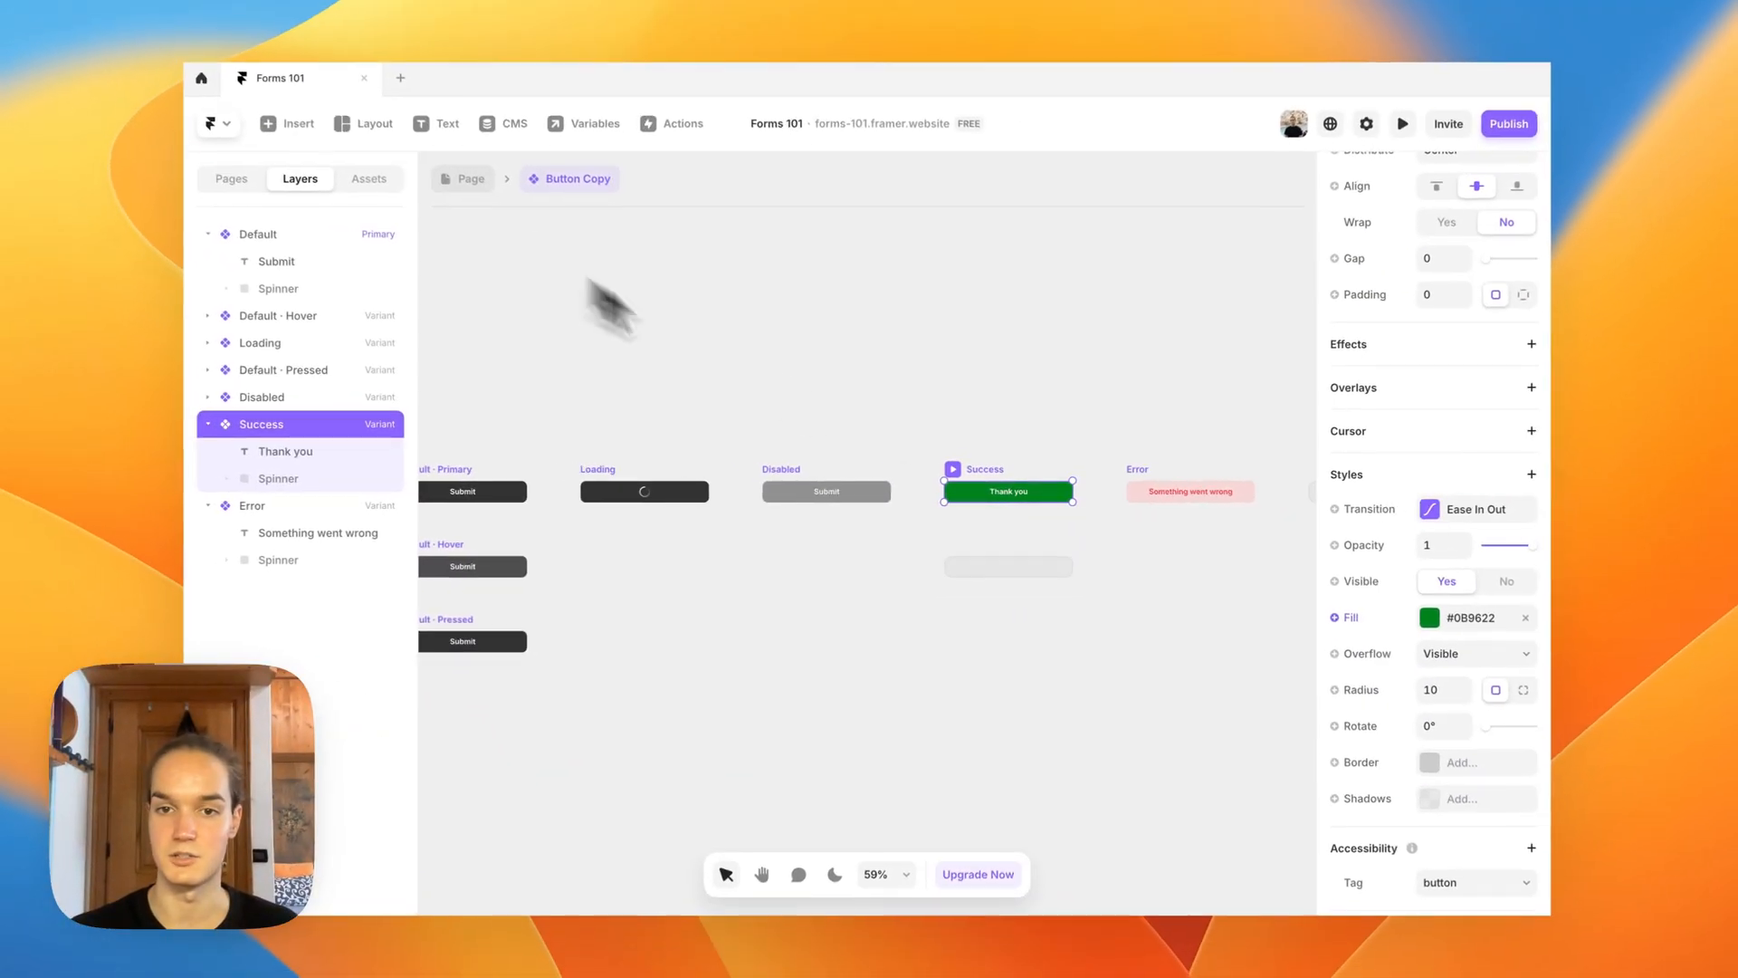
click(1141, 492)
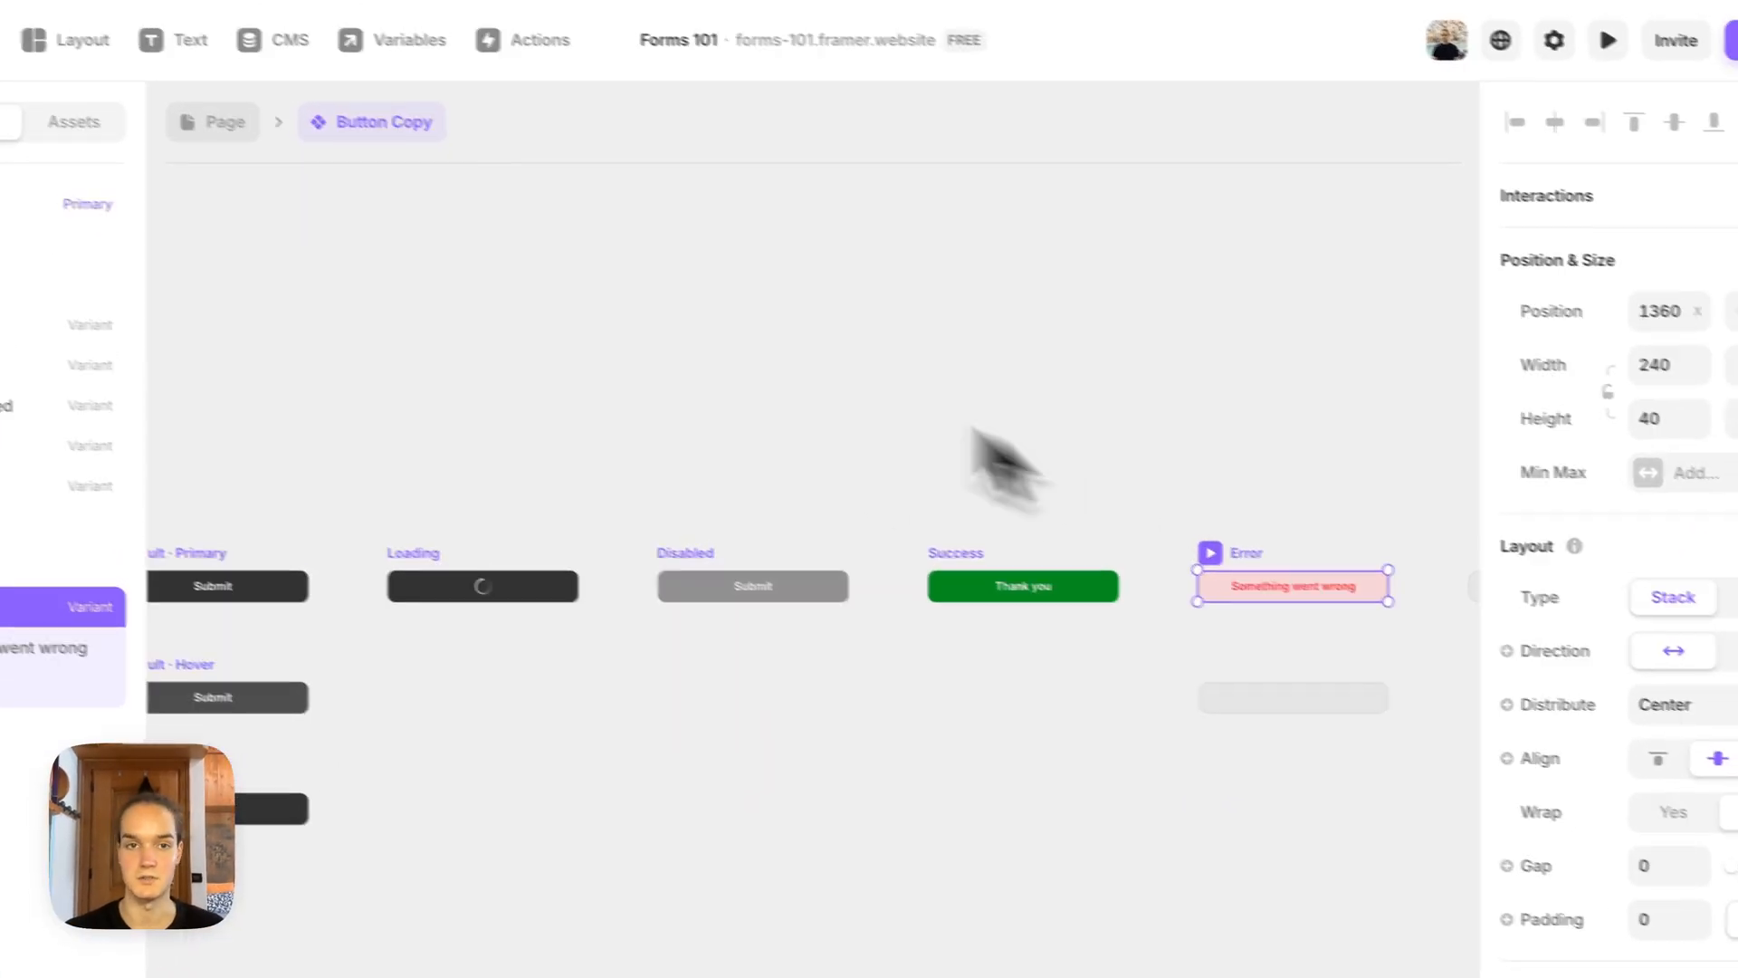
click(217, 123)
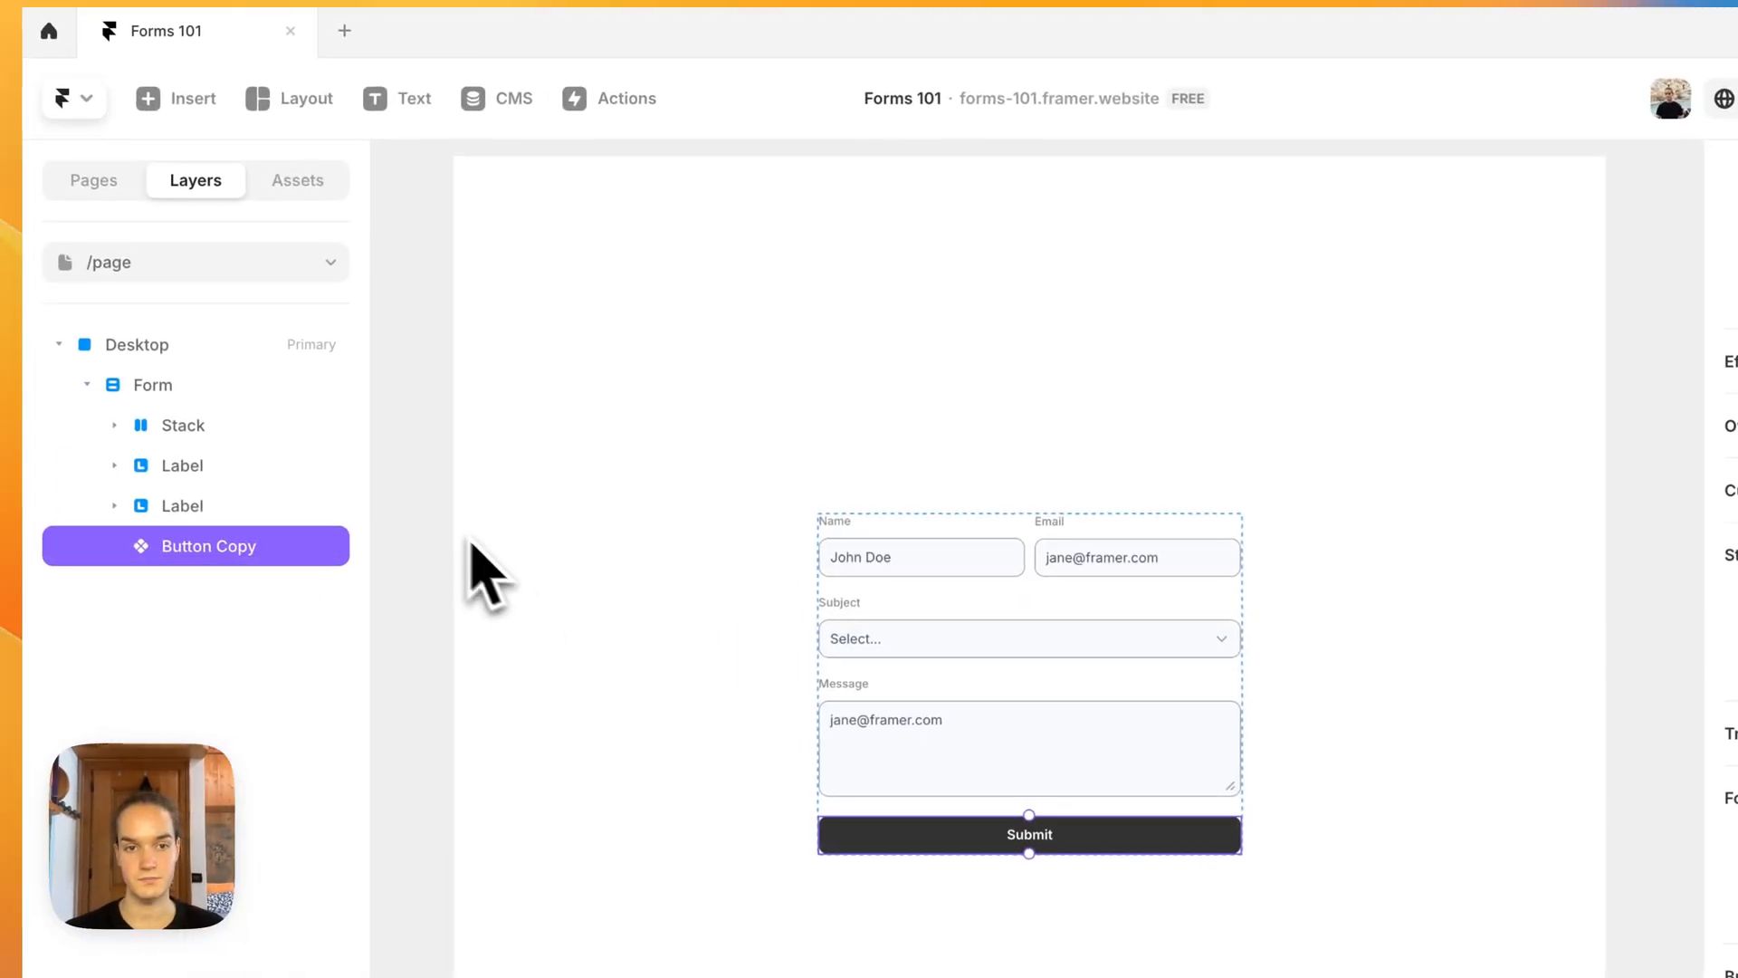
drag(652, 432, 698, 524)
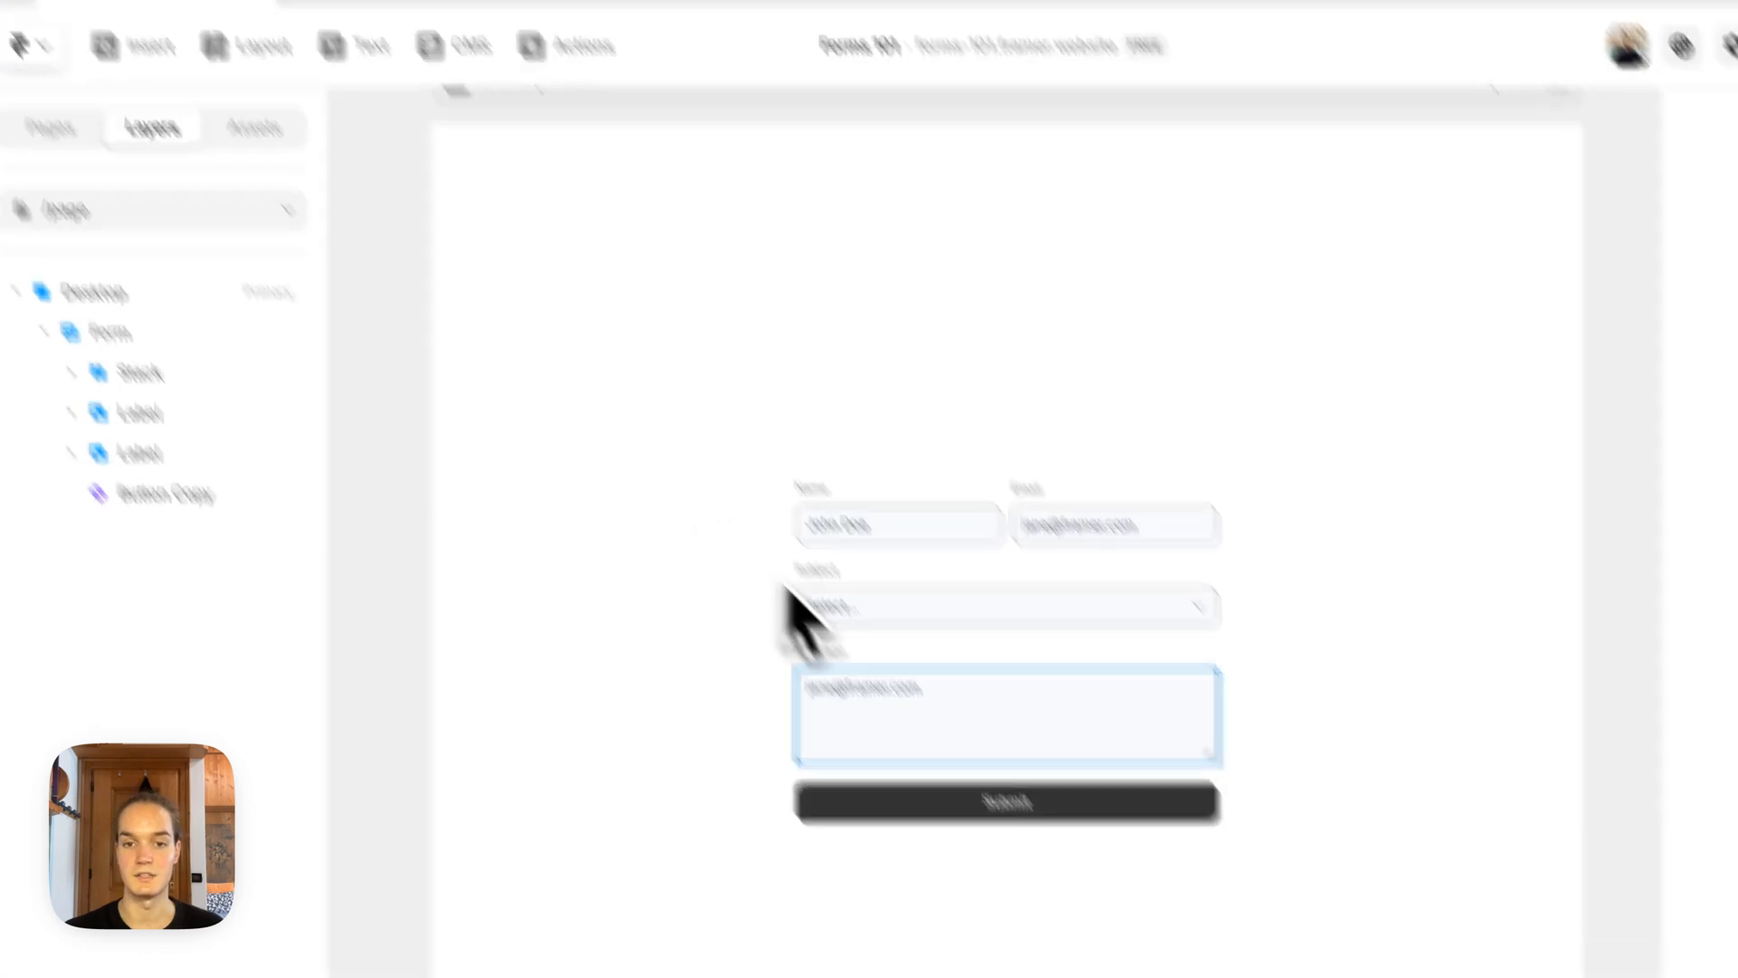
click(1011, 831)
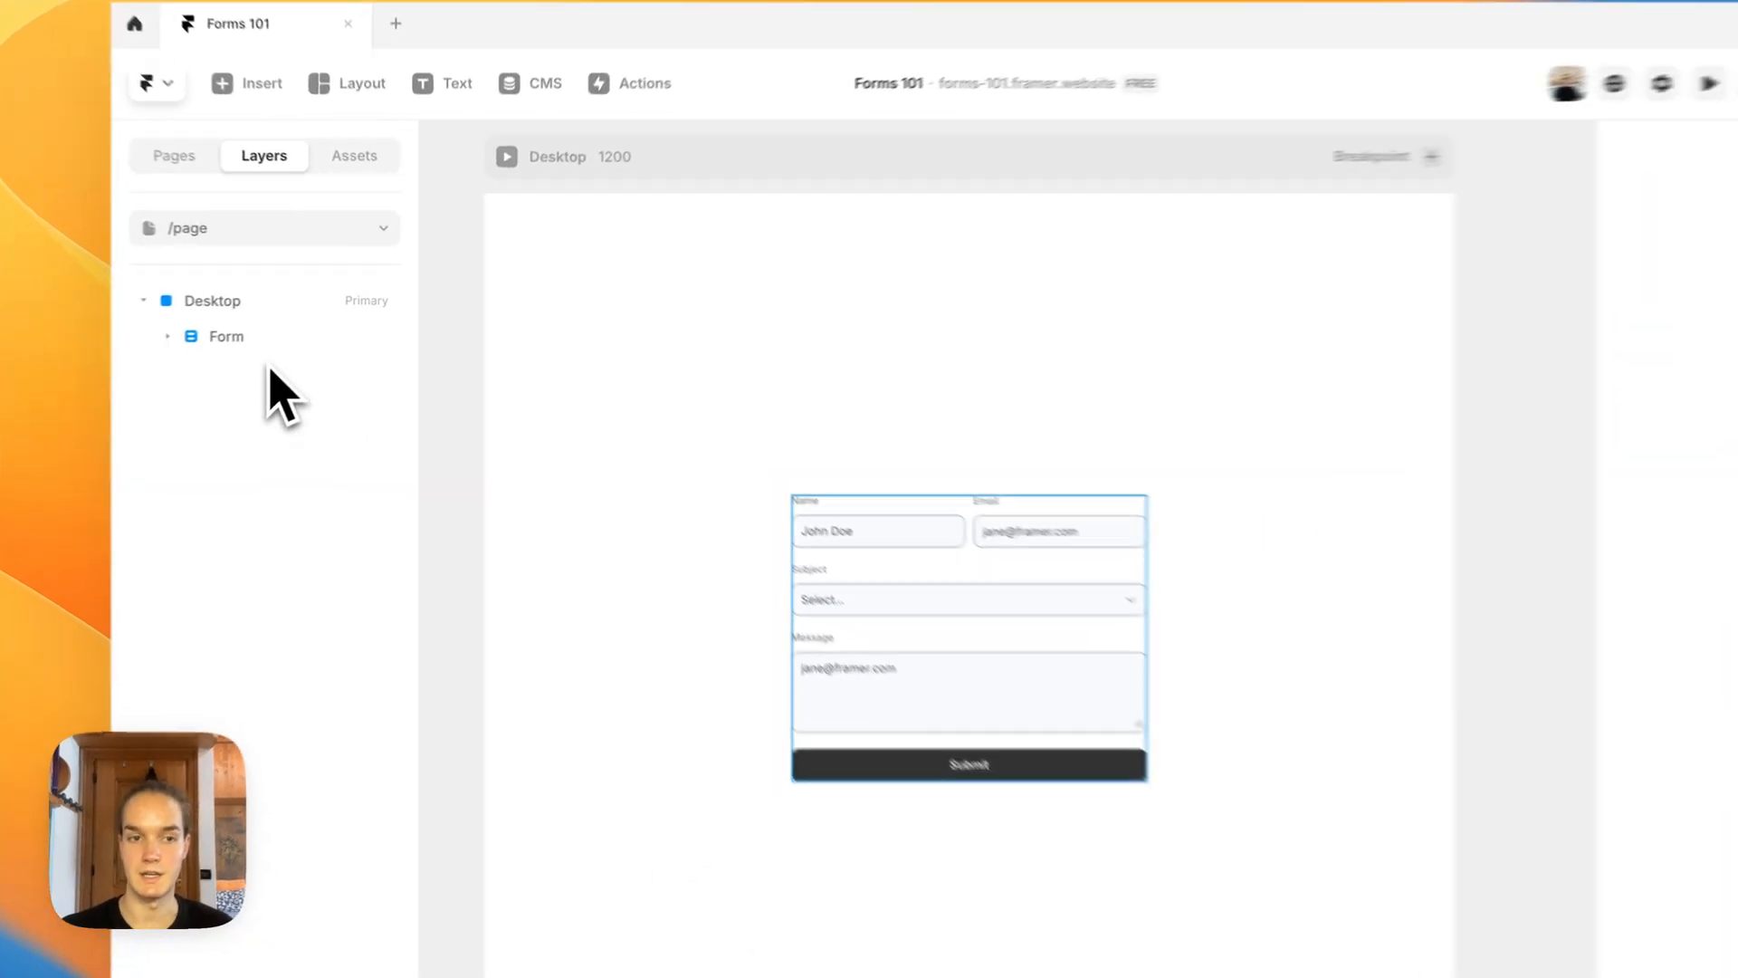
Step: Set the form to redirect to the Home page on successful submission
click(272, 320)
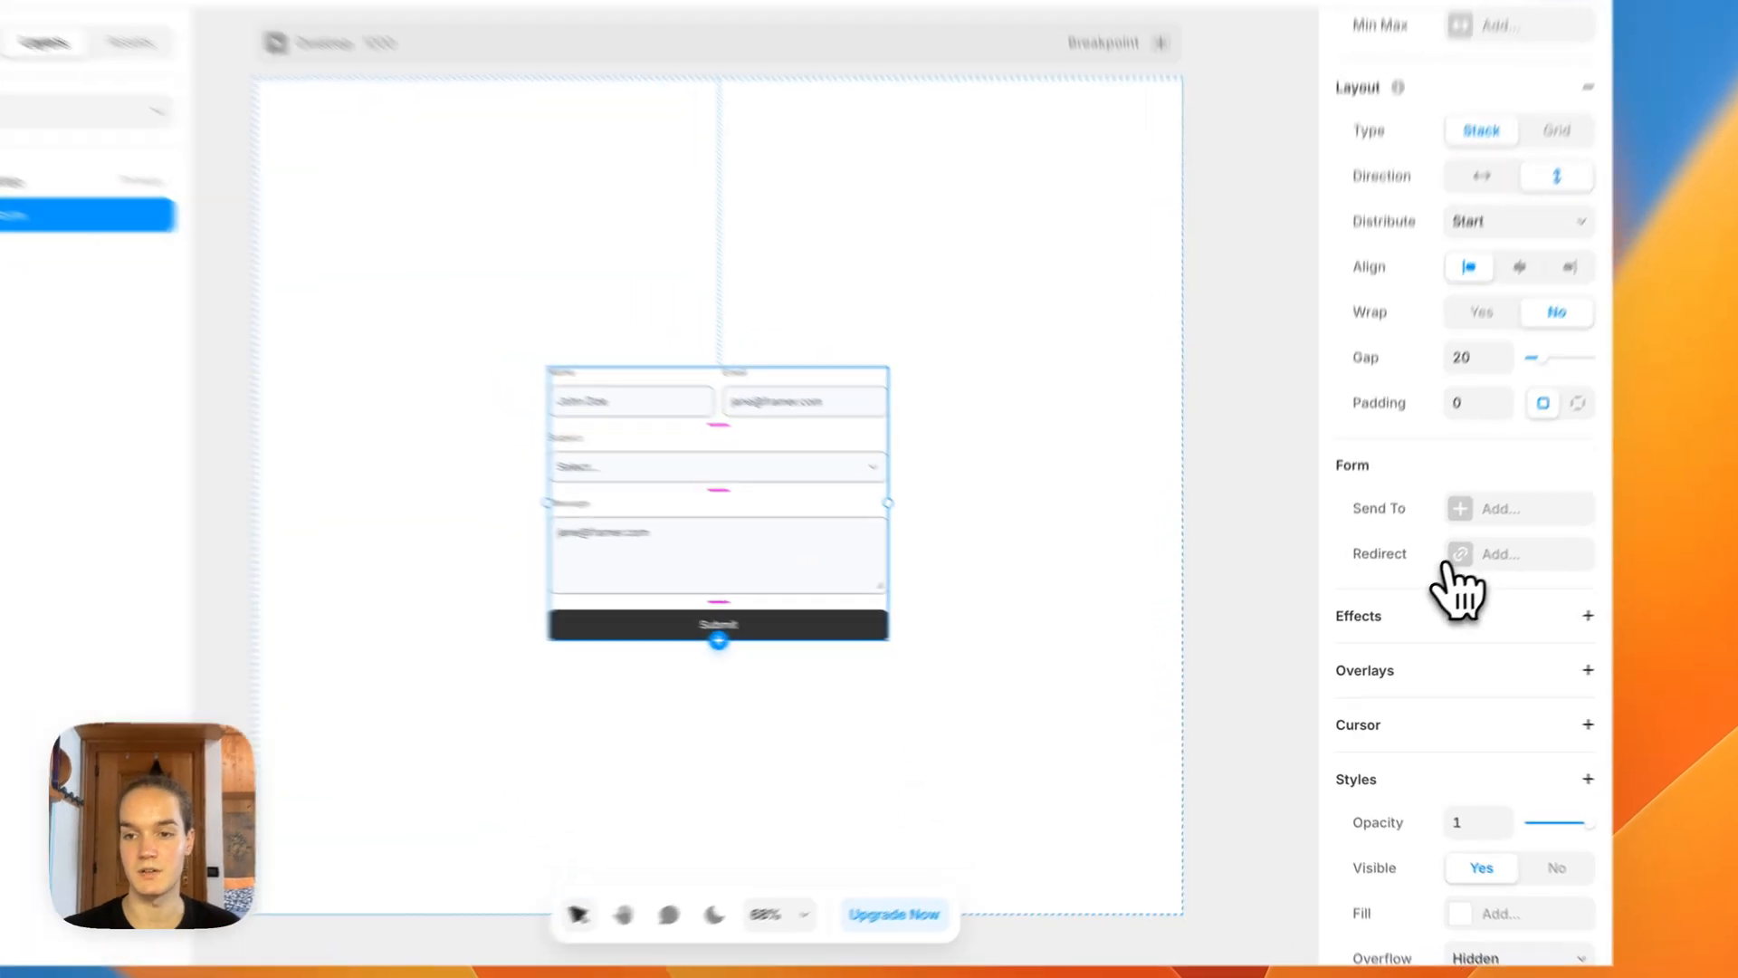
click(1452, 561)
click(1226, 617)
click(1226, 724)
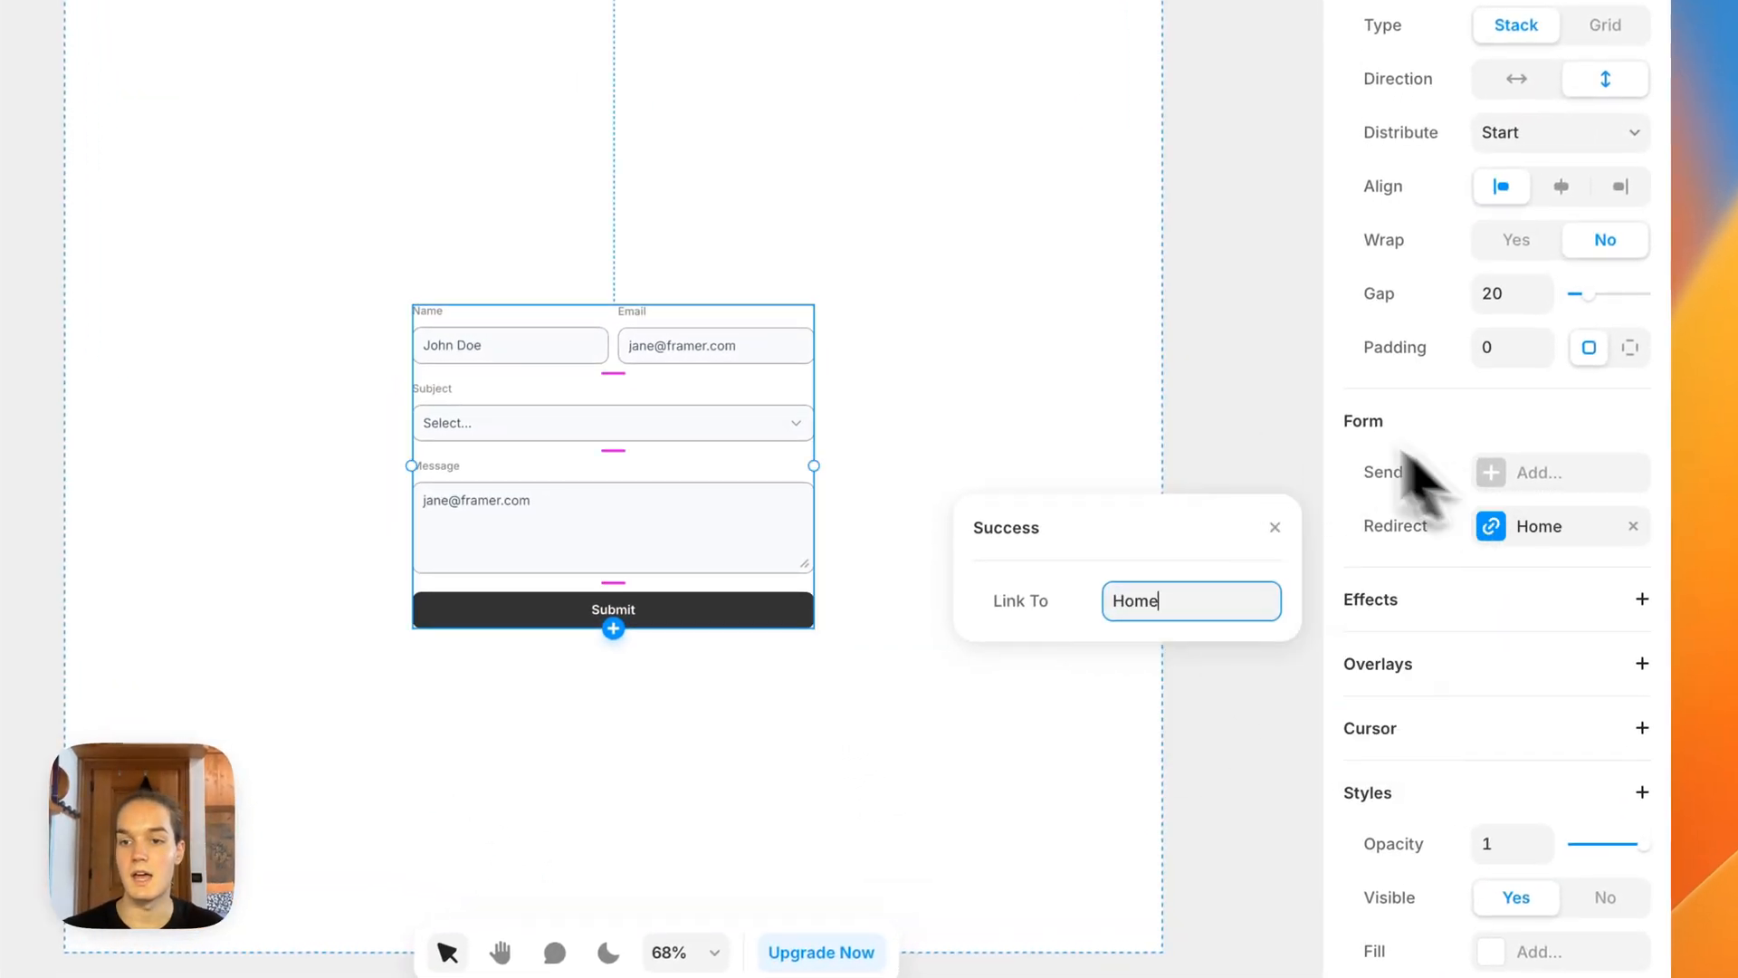
Step: Add Email as a destination for the form's submissions, with Framer as the sender name
click(1489, 472)
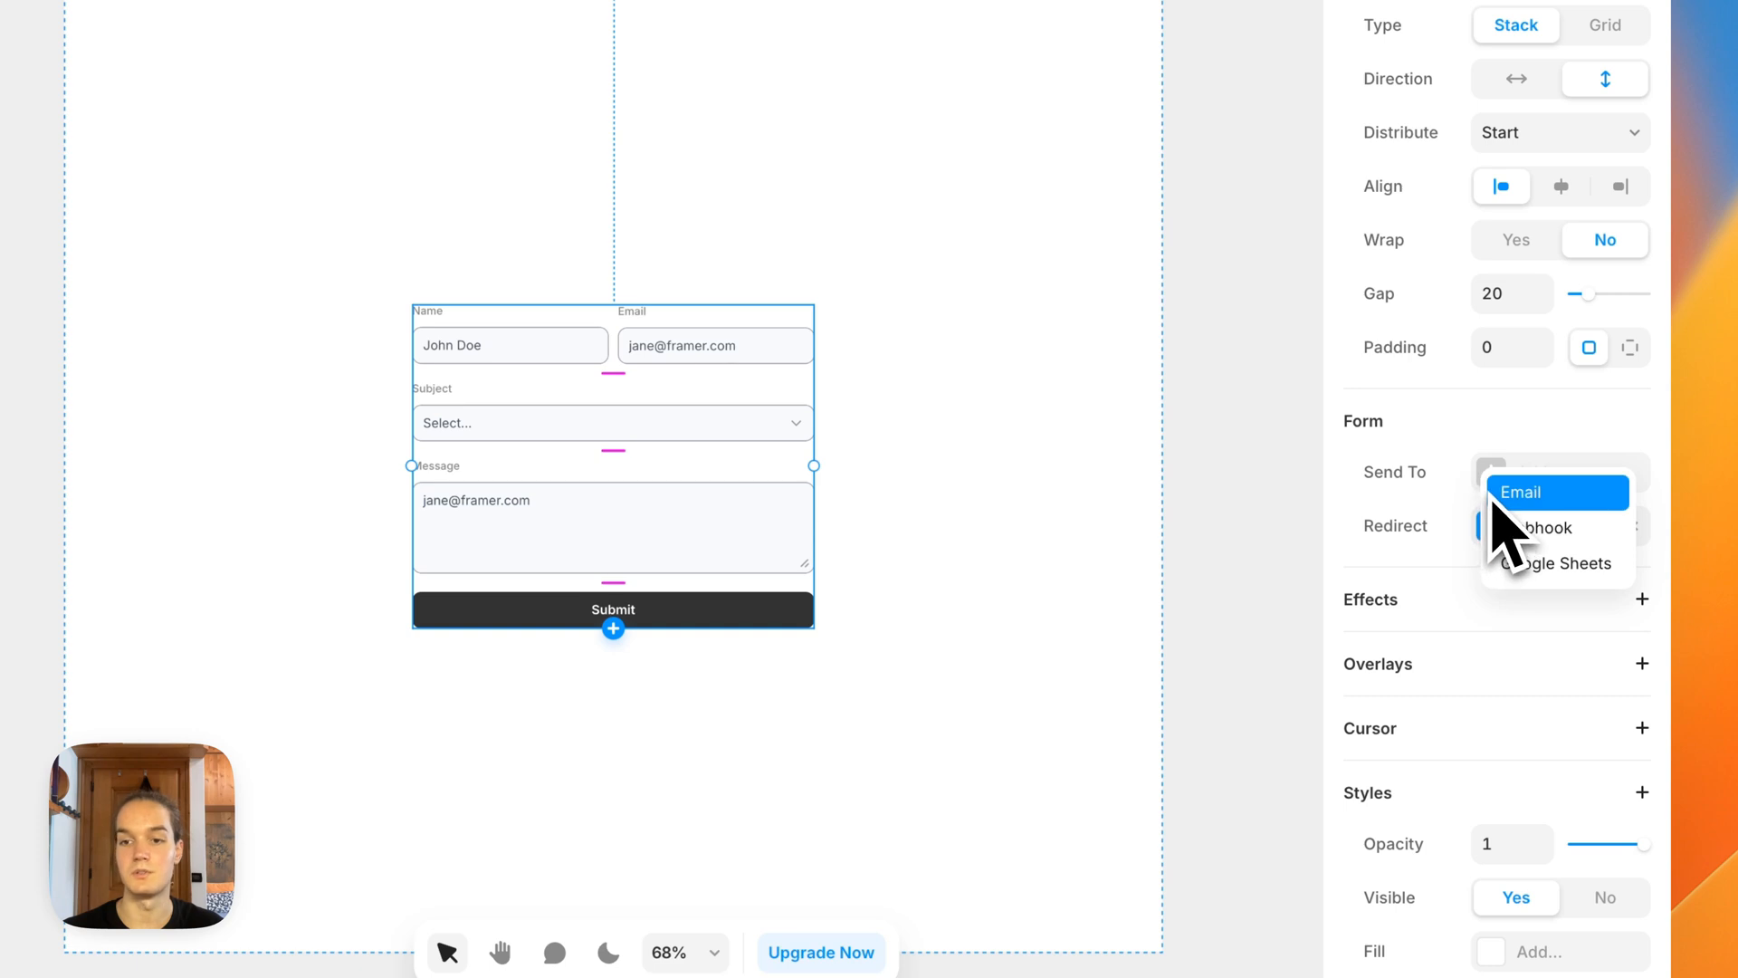
click(1521, 492)
triple_click(1210, 547)
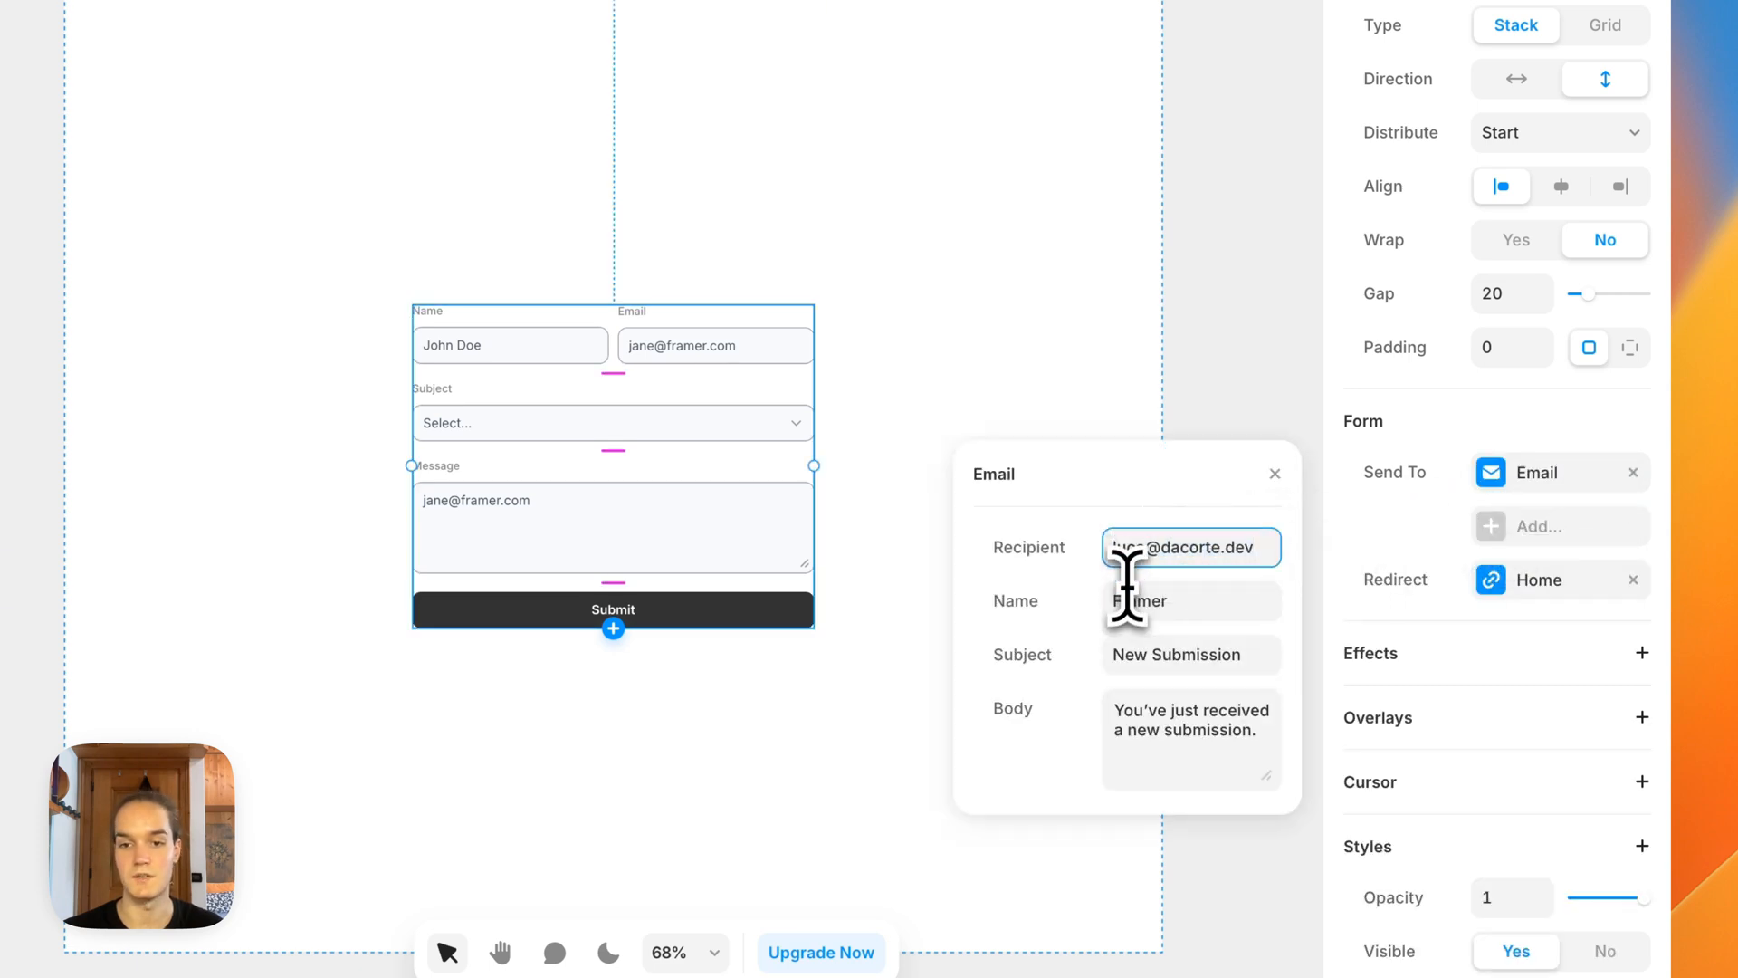
click(1168, 601)
key(BackSpace)
key(BackSpace)
text(er)
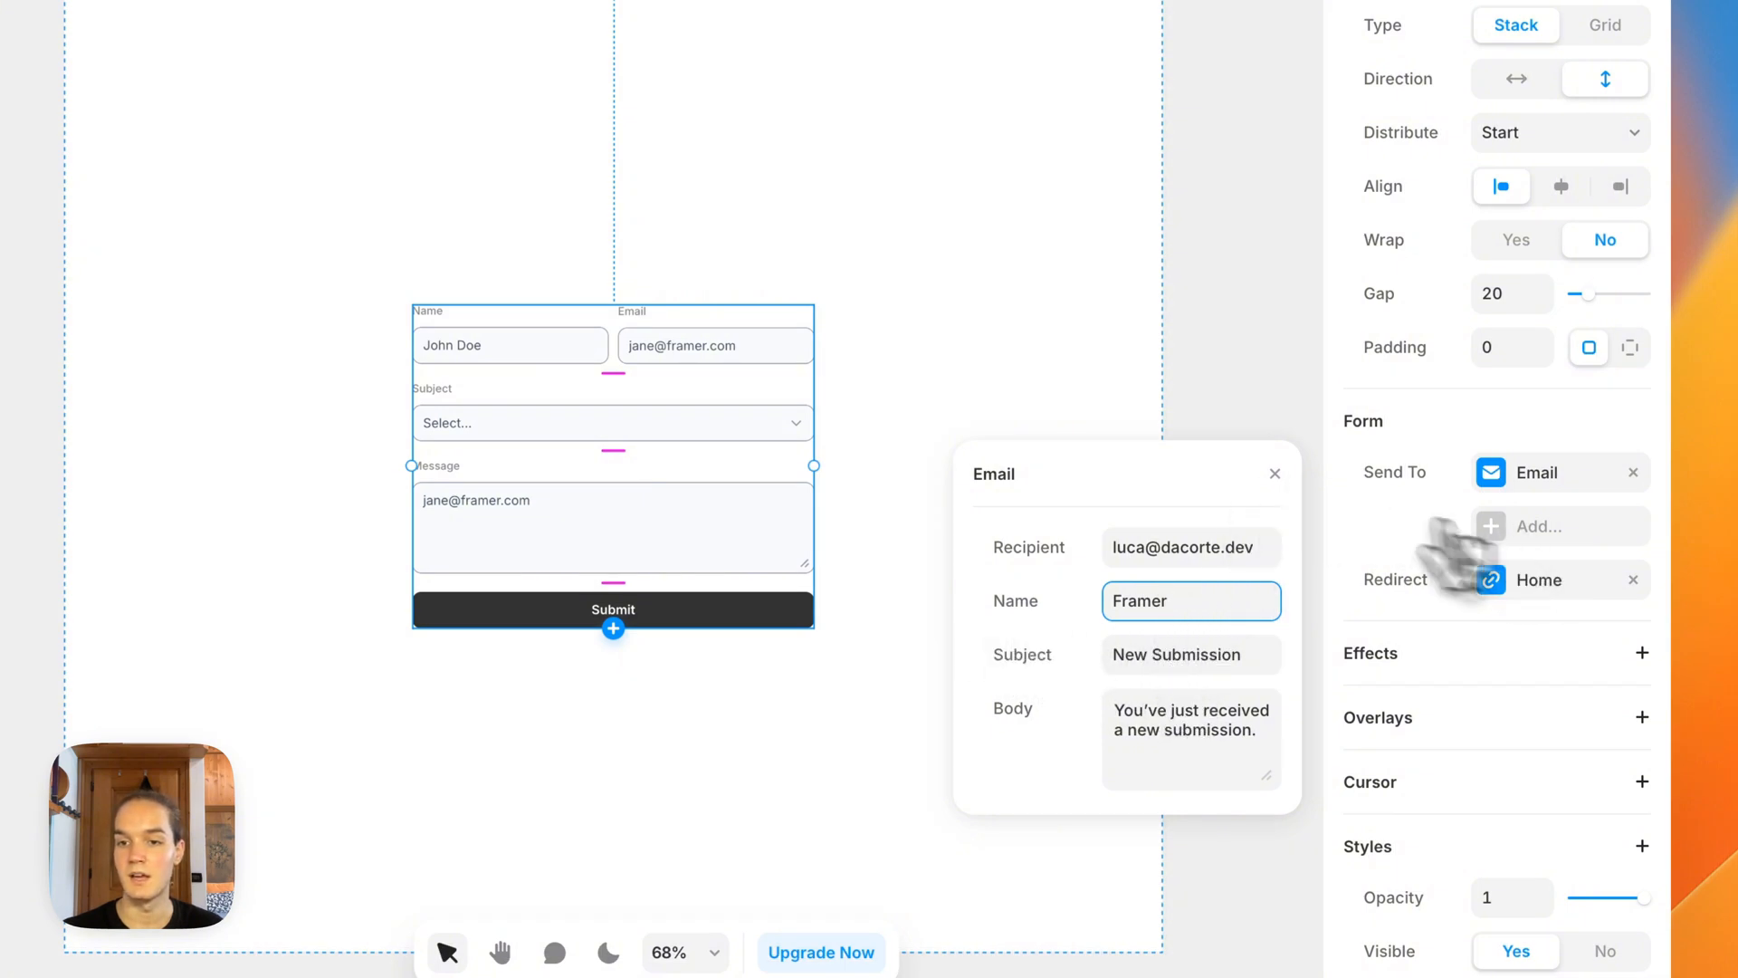
click(1350, 513)
Step: Add Google Sheets as another destination for the form's submissions
click(1520, 526)
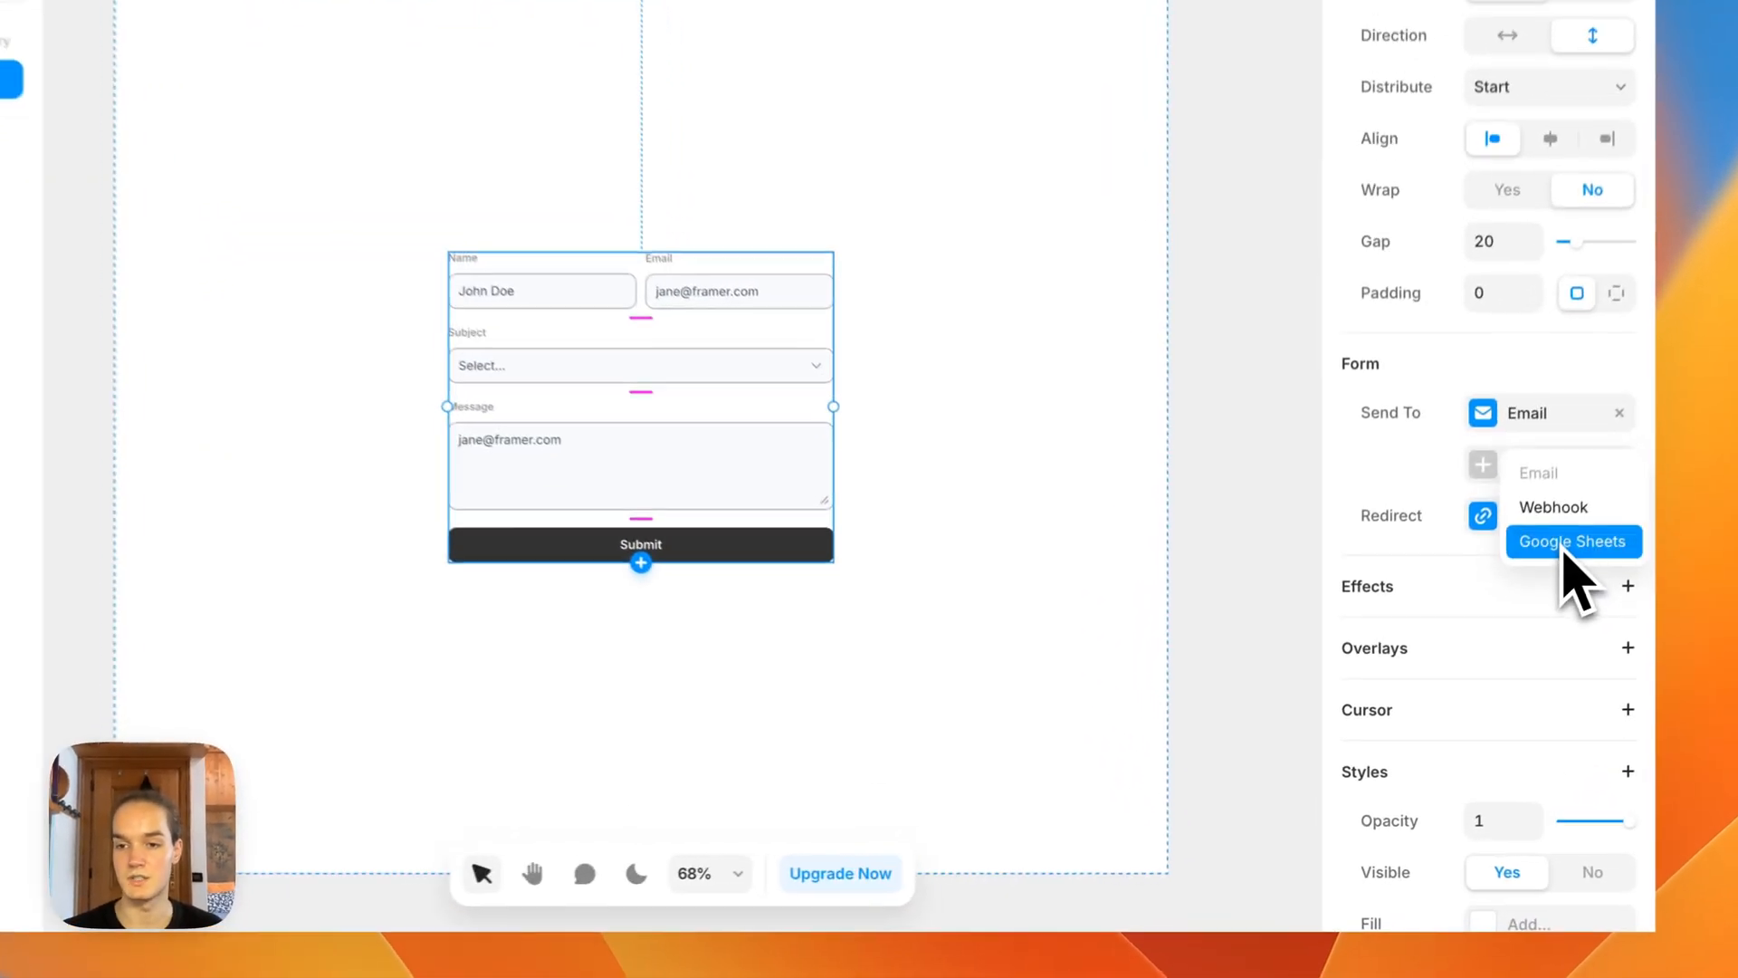
click(1479, 641)
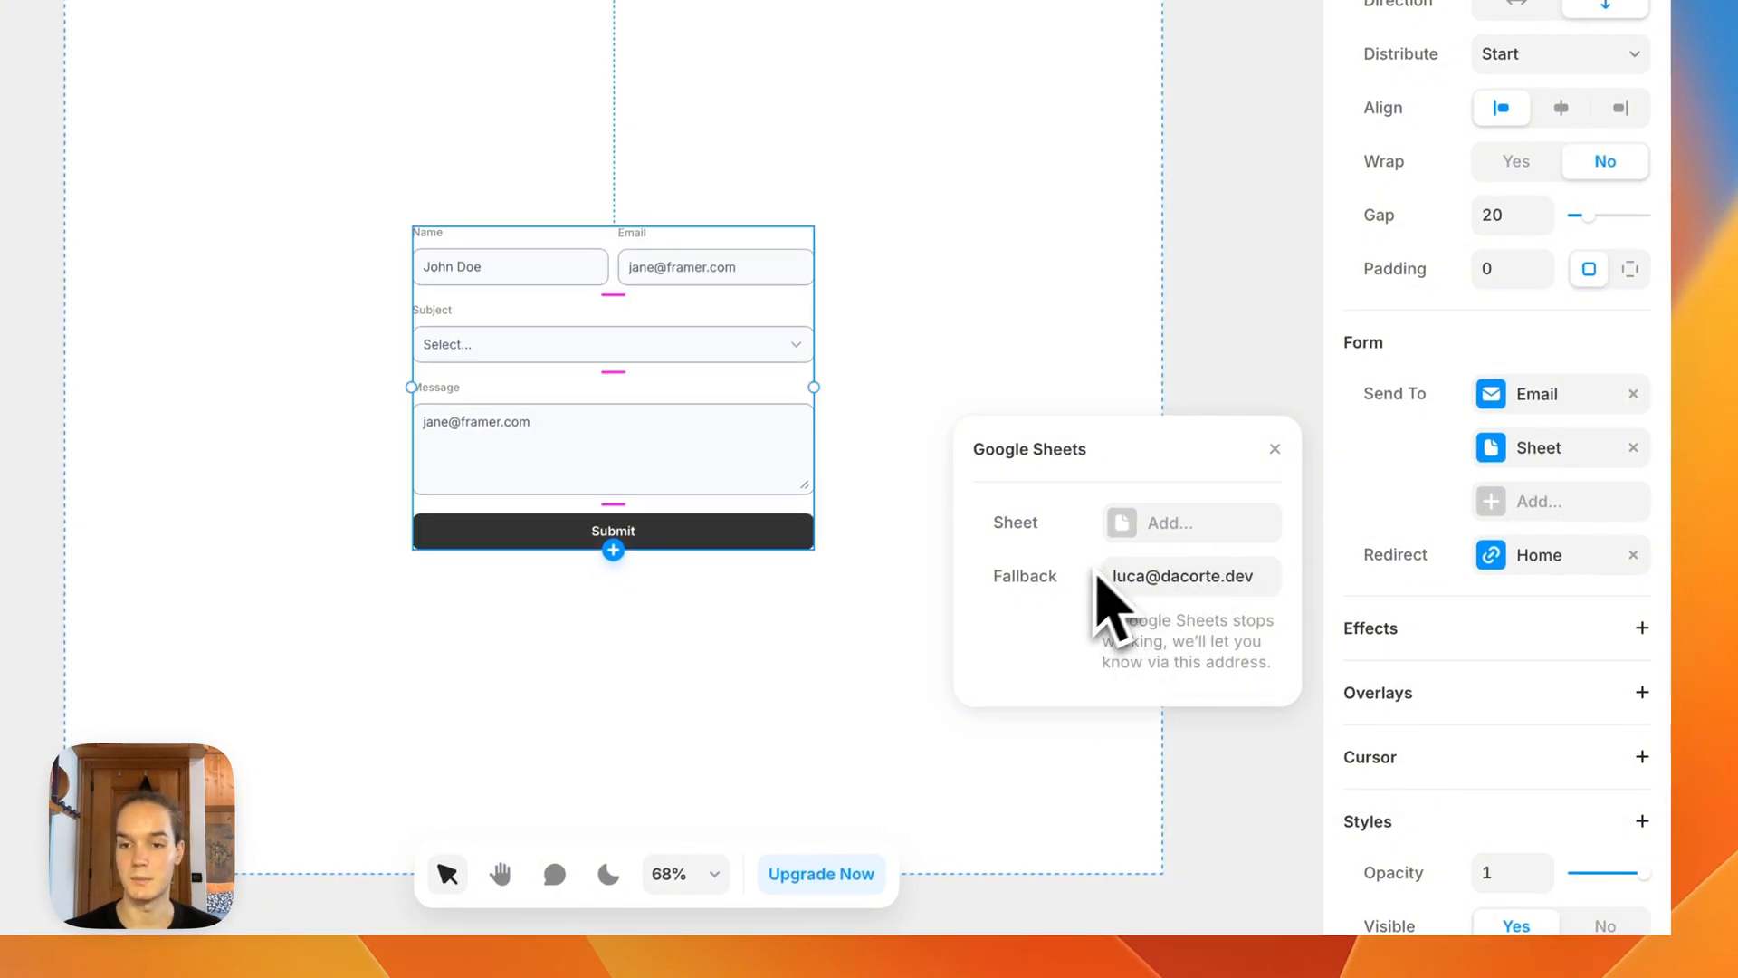
click(1132, 534)
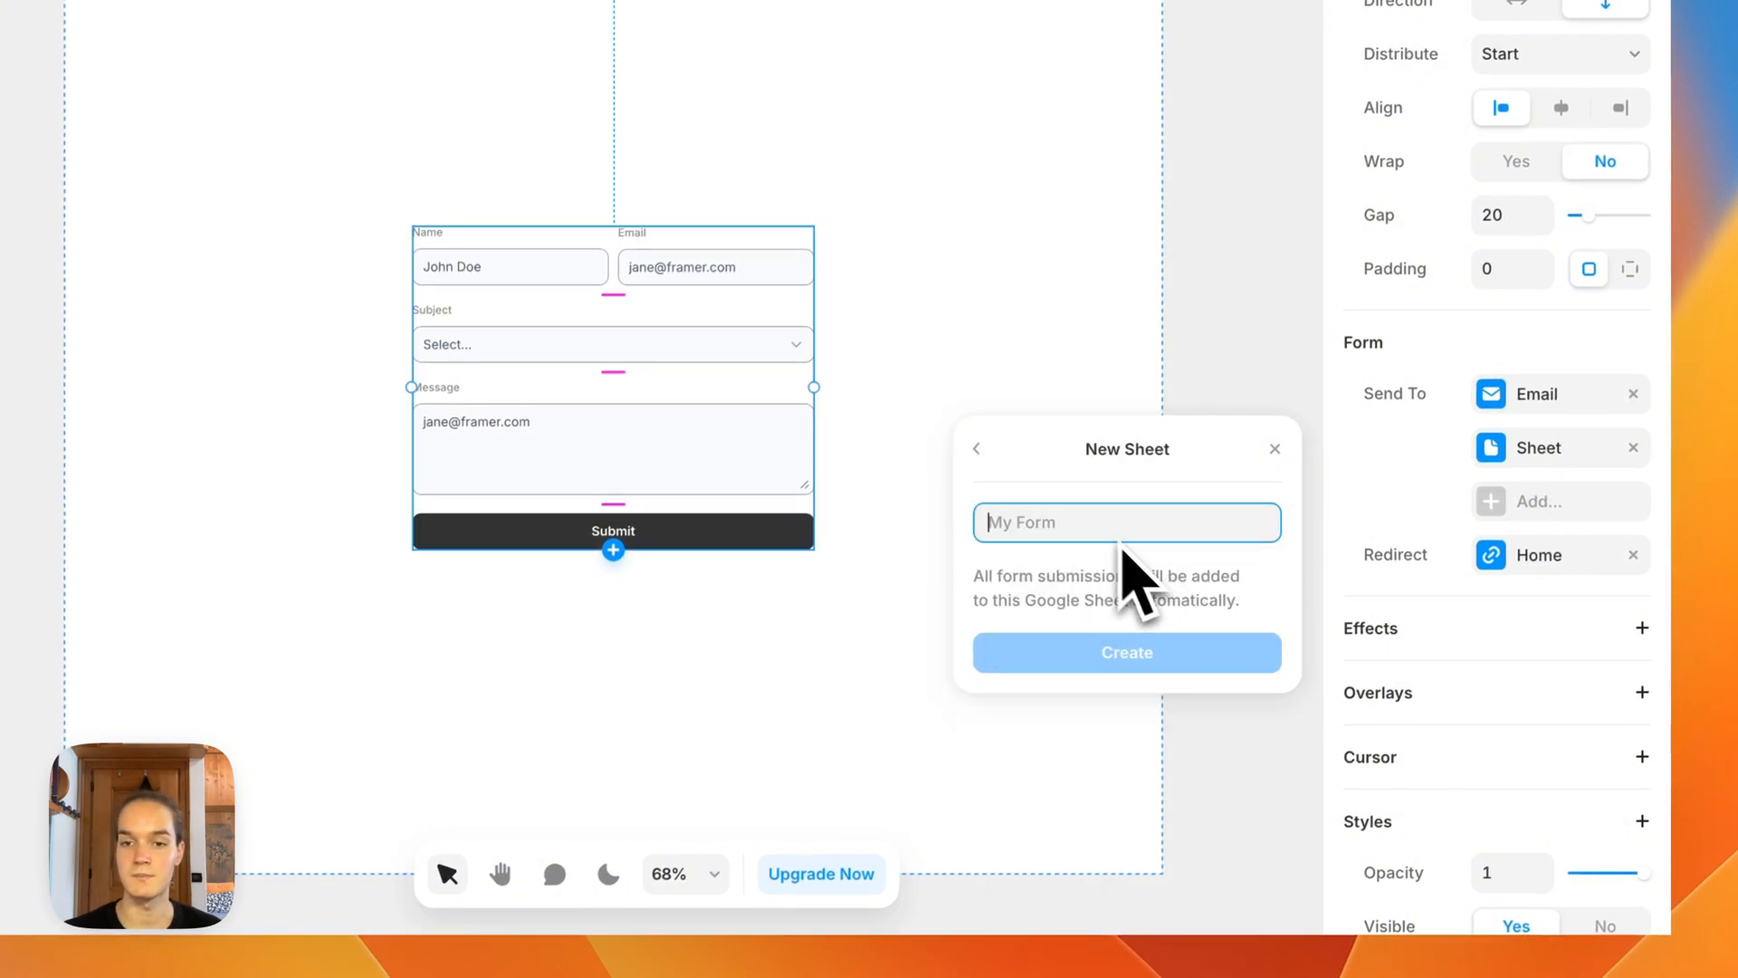
click(980, 457)
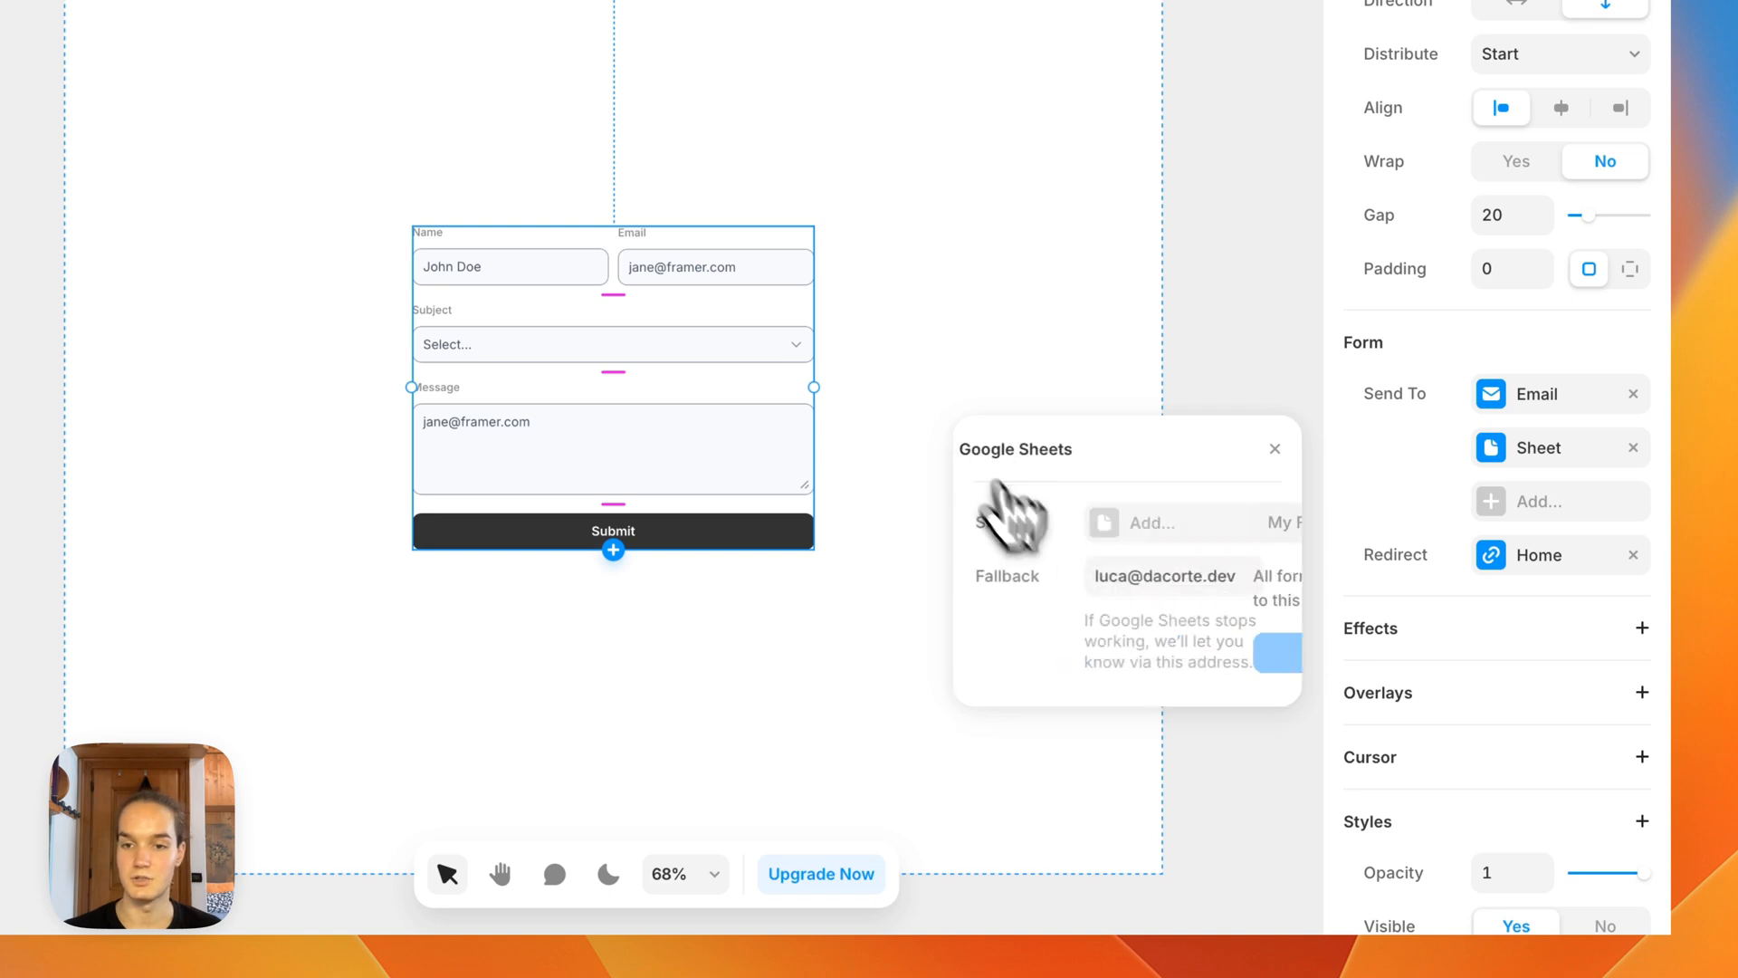
Step: Create a new Google Sheet named Forms 101 and connect it to the form's submissions
click(1130, 532)
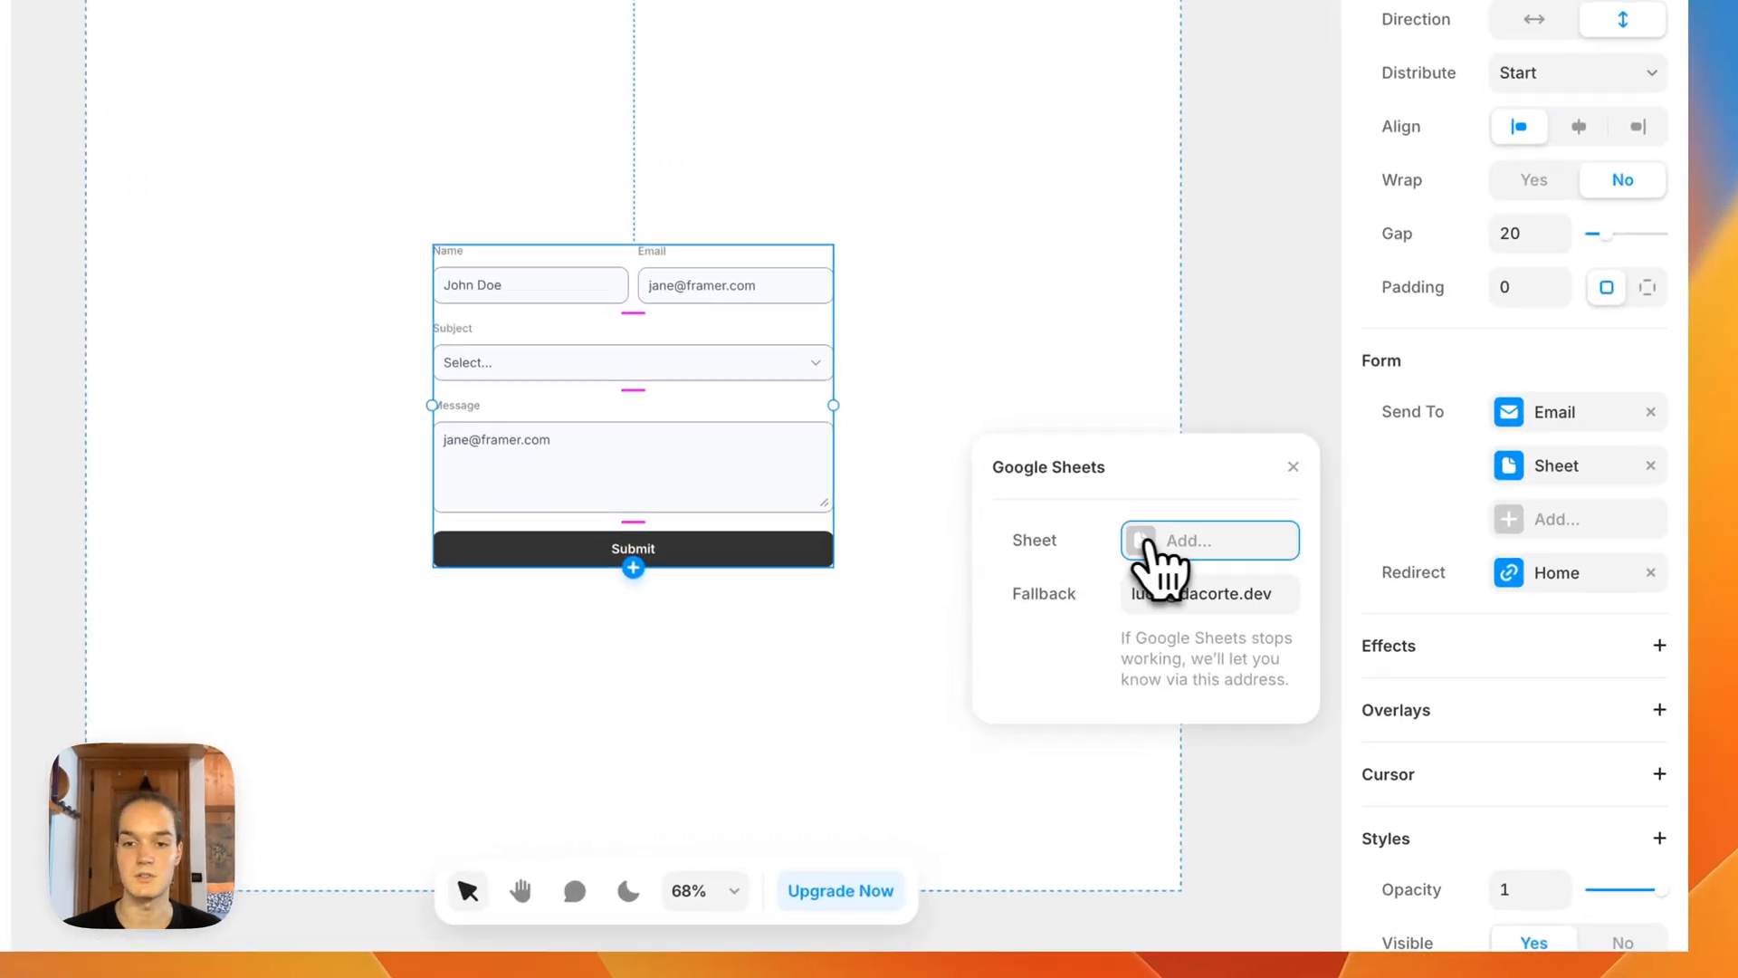
click(1148, 541)
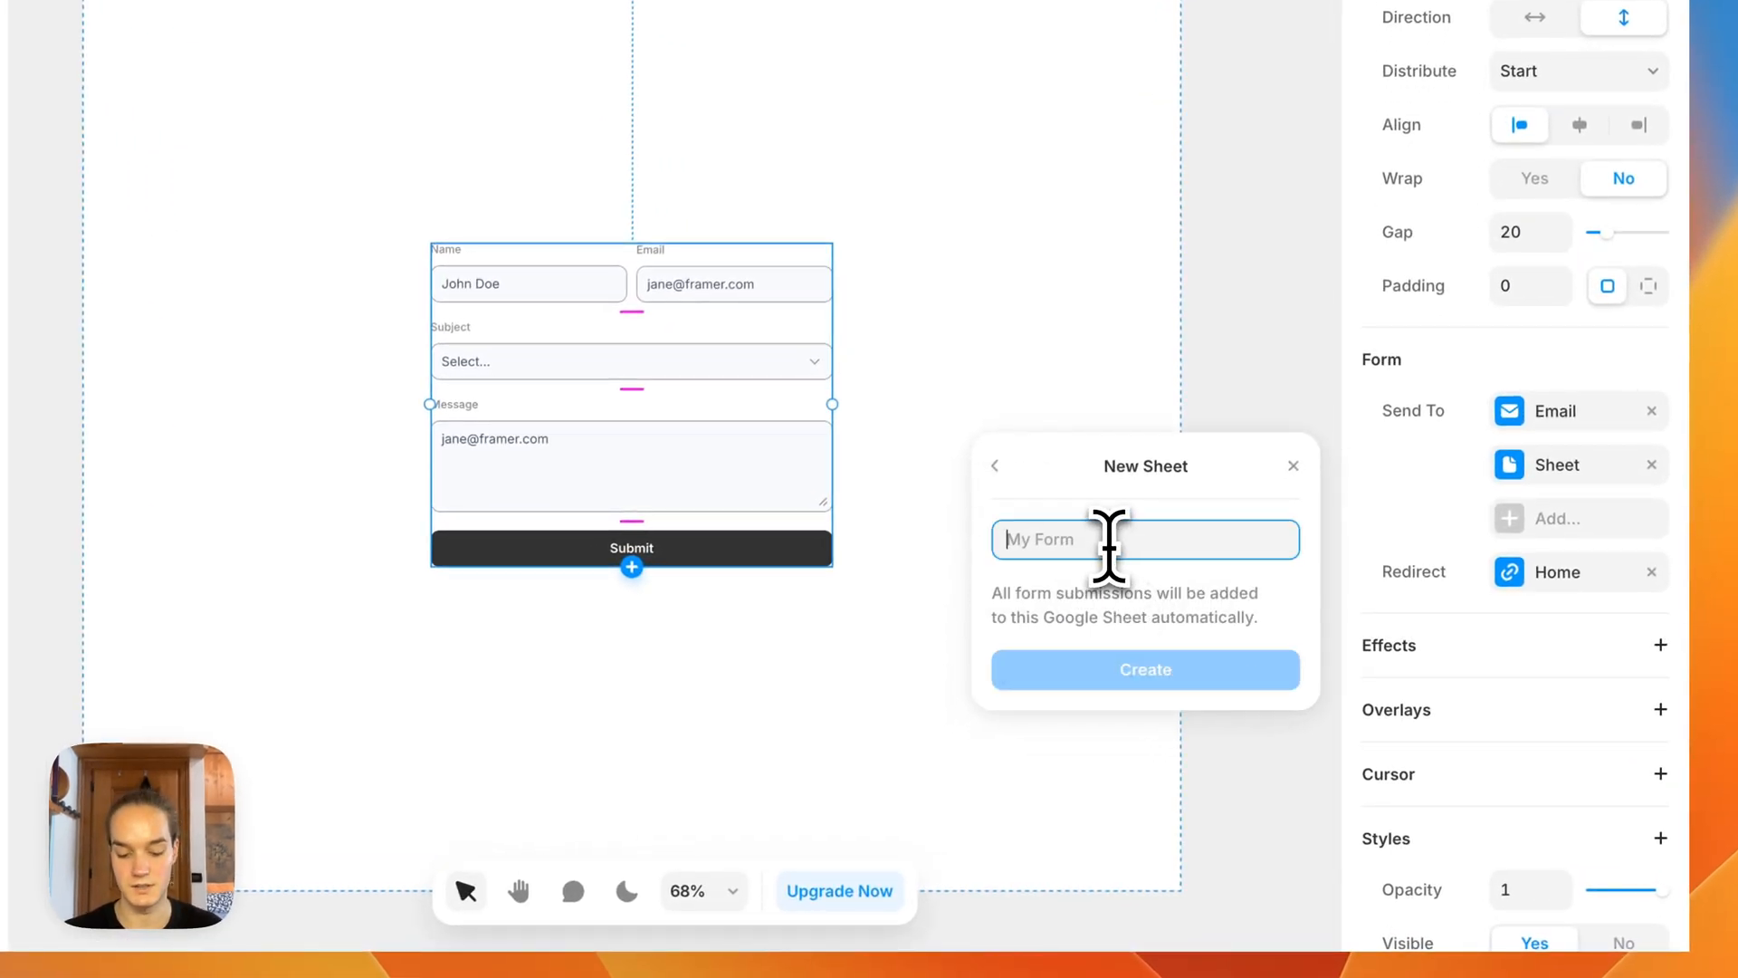
text(Forms 10)
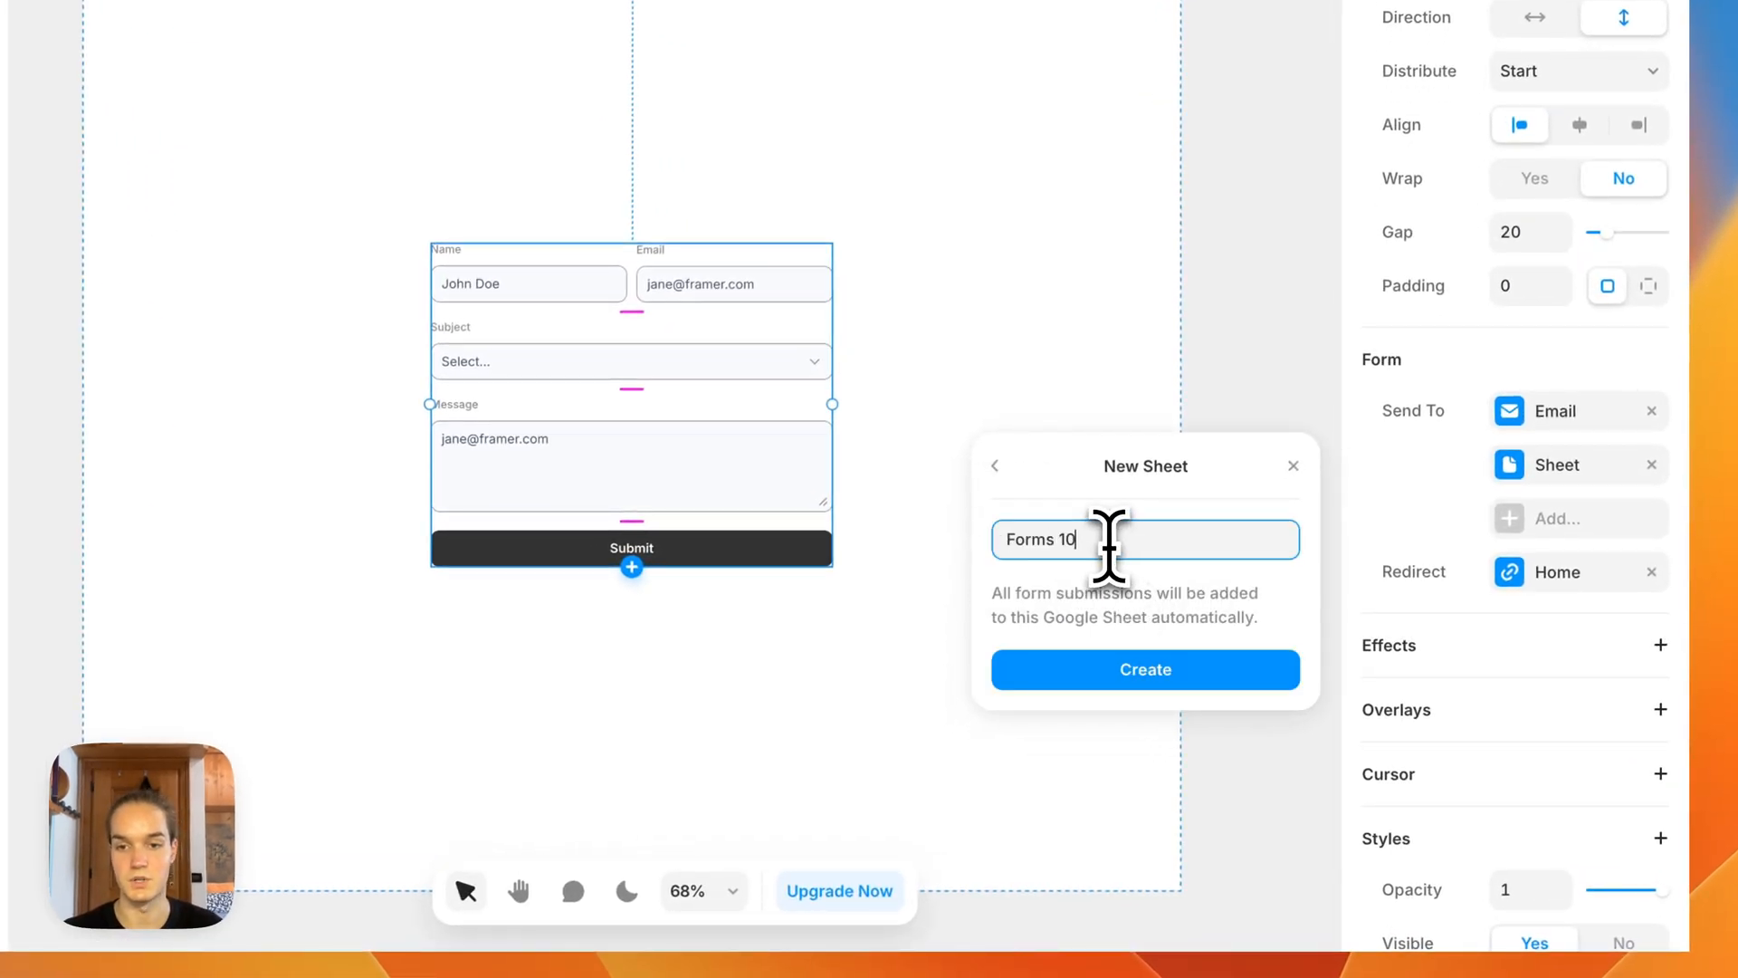
text(1)
click(1163, 672)
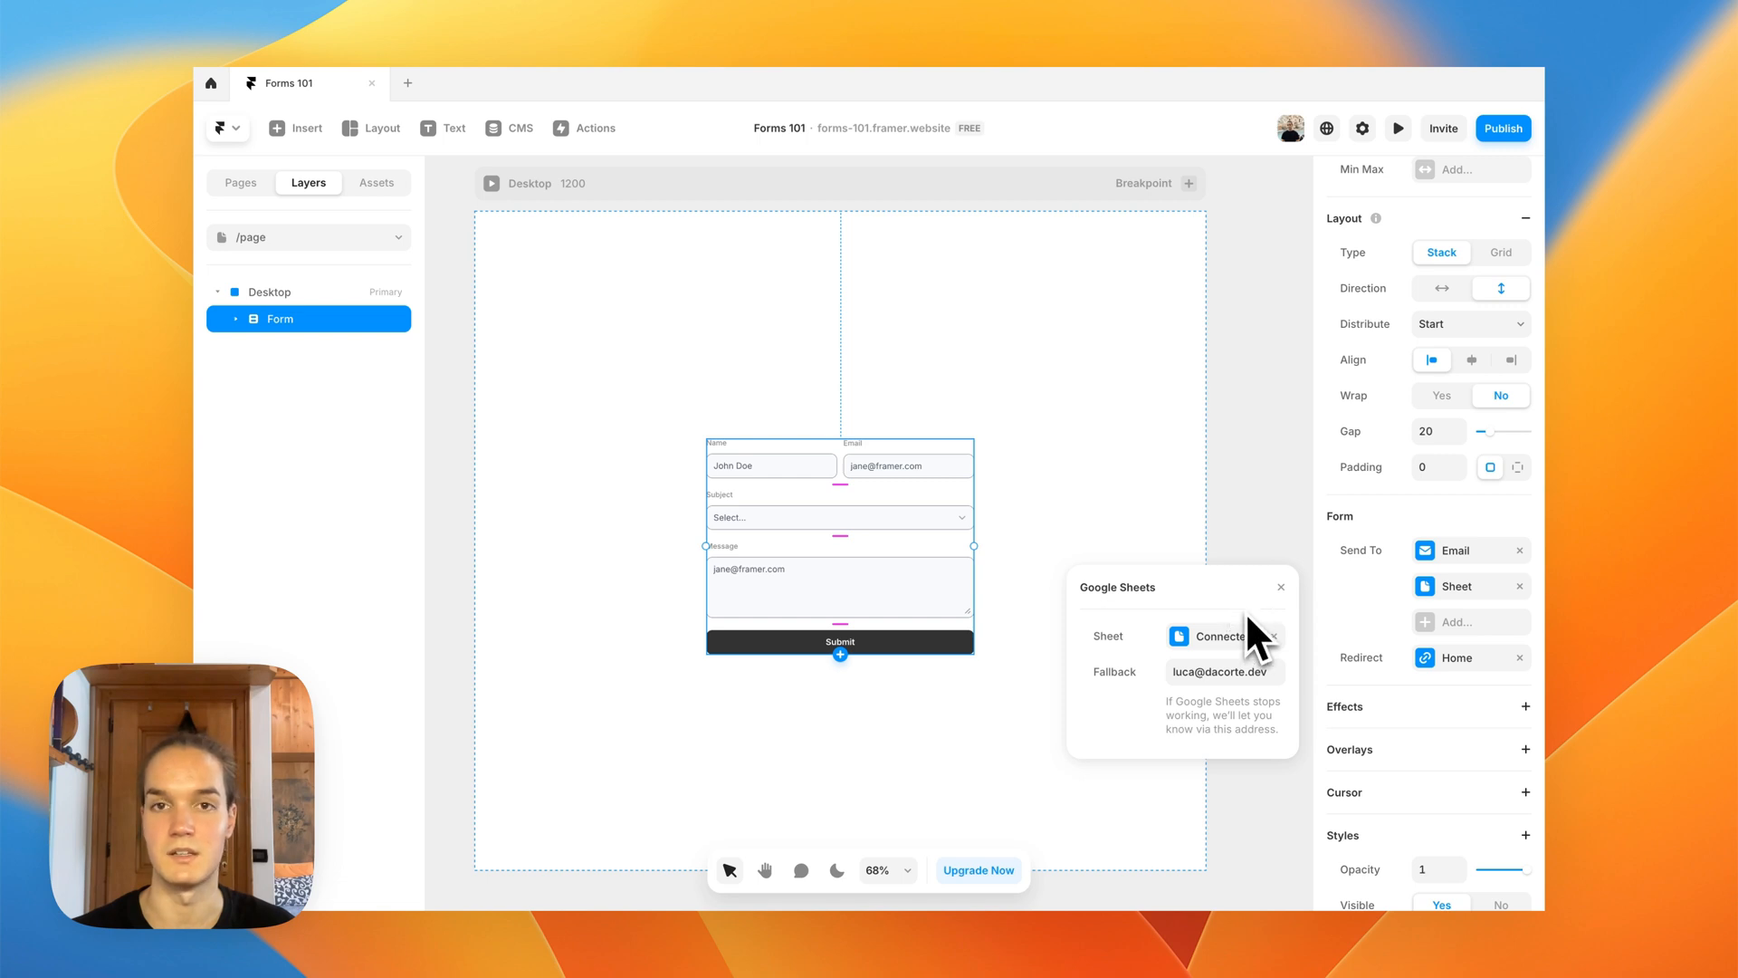
click(1280, 587)
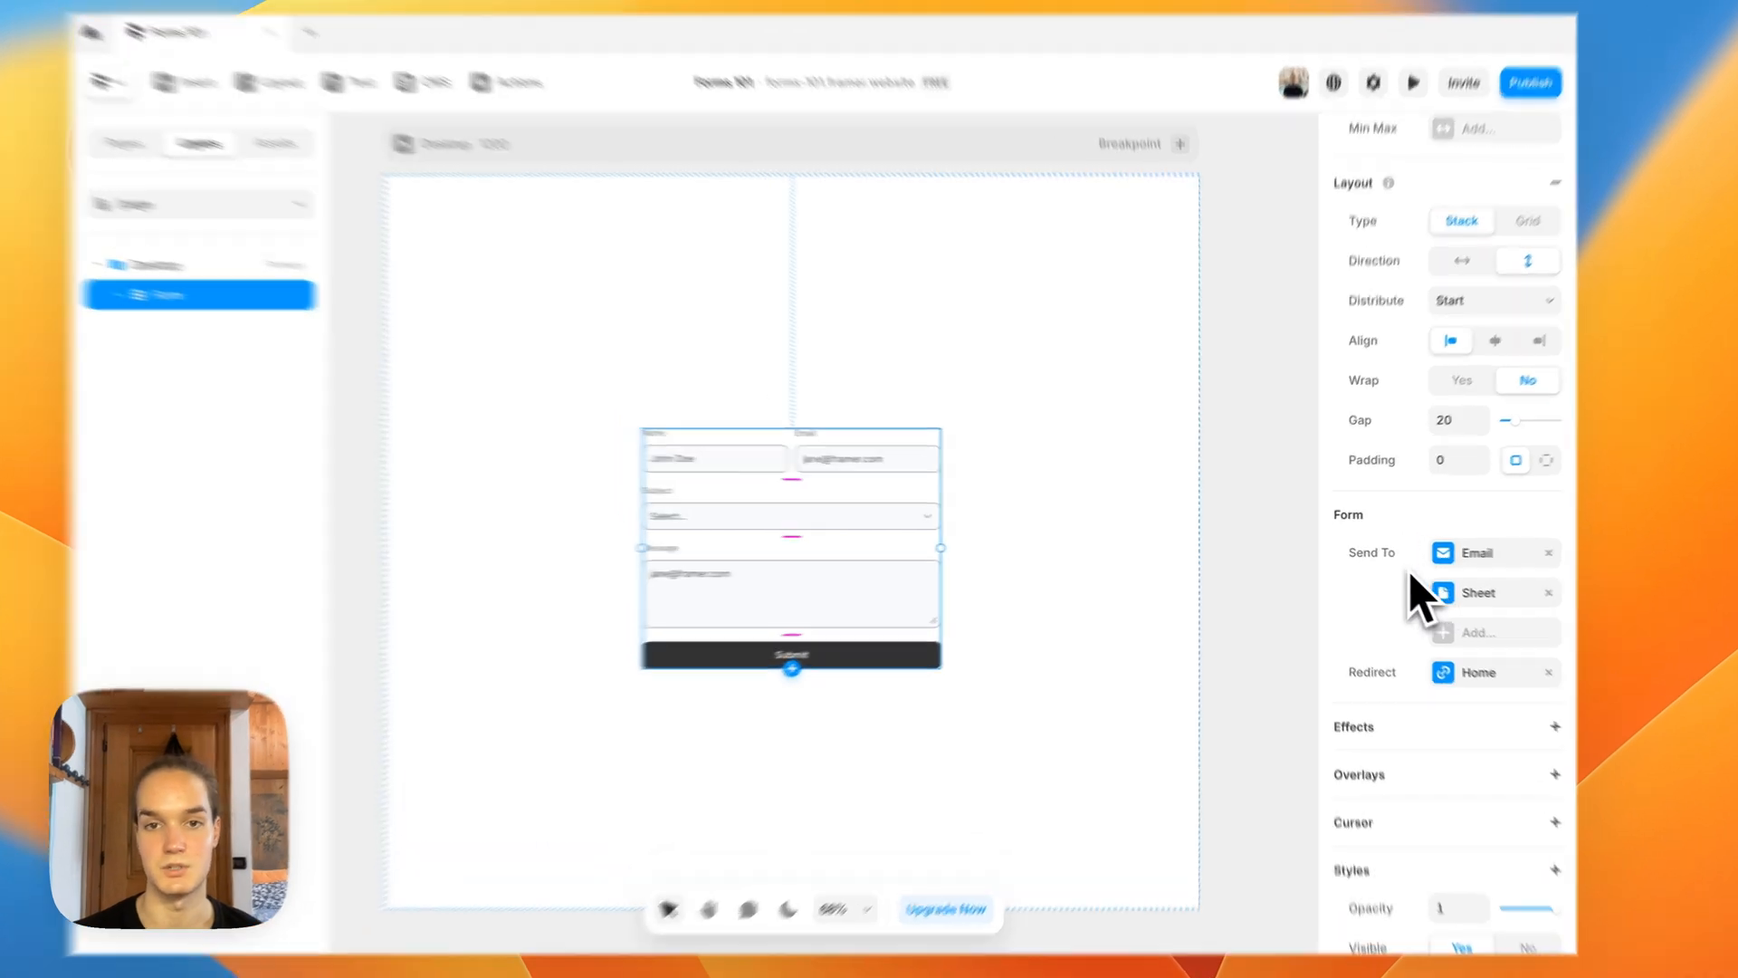
Step: Check the settings of the form's fields and set the message text area's input name to Message
click(1259, 509)
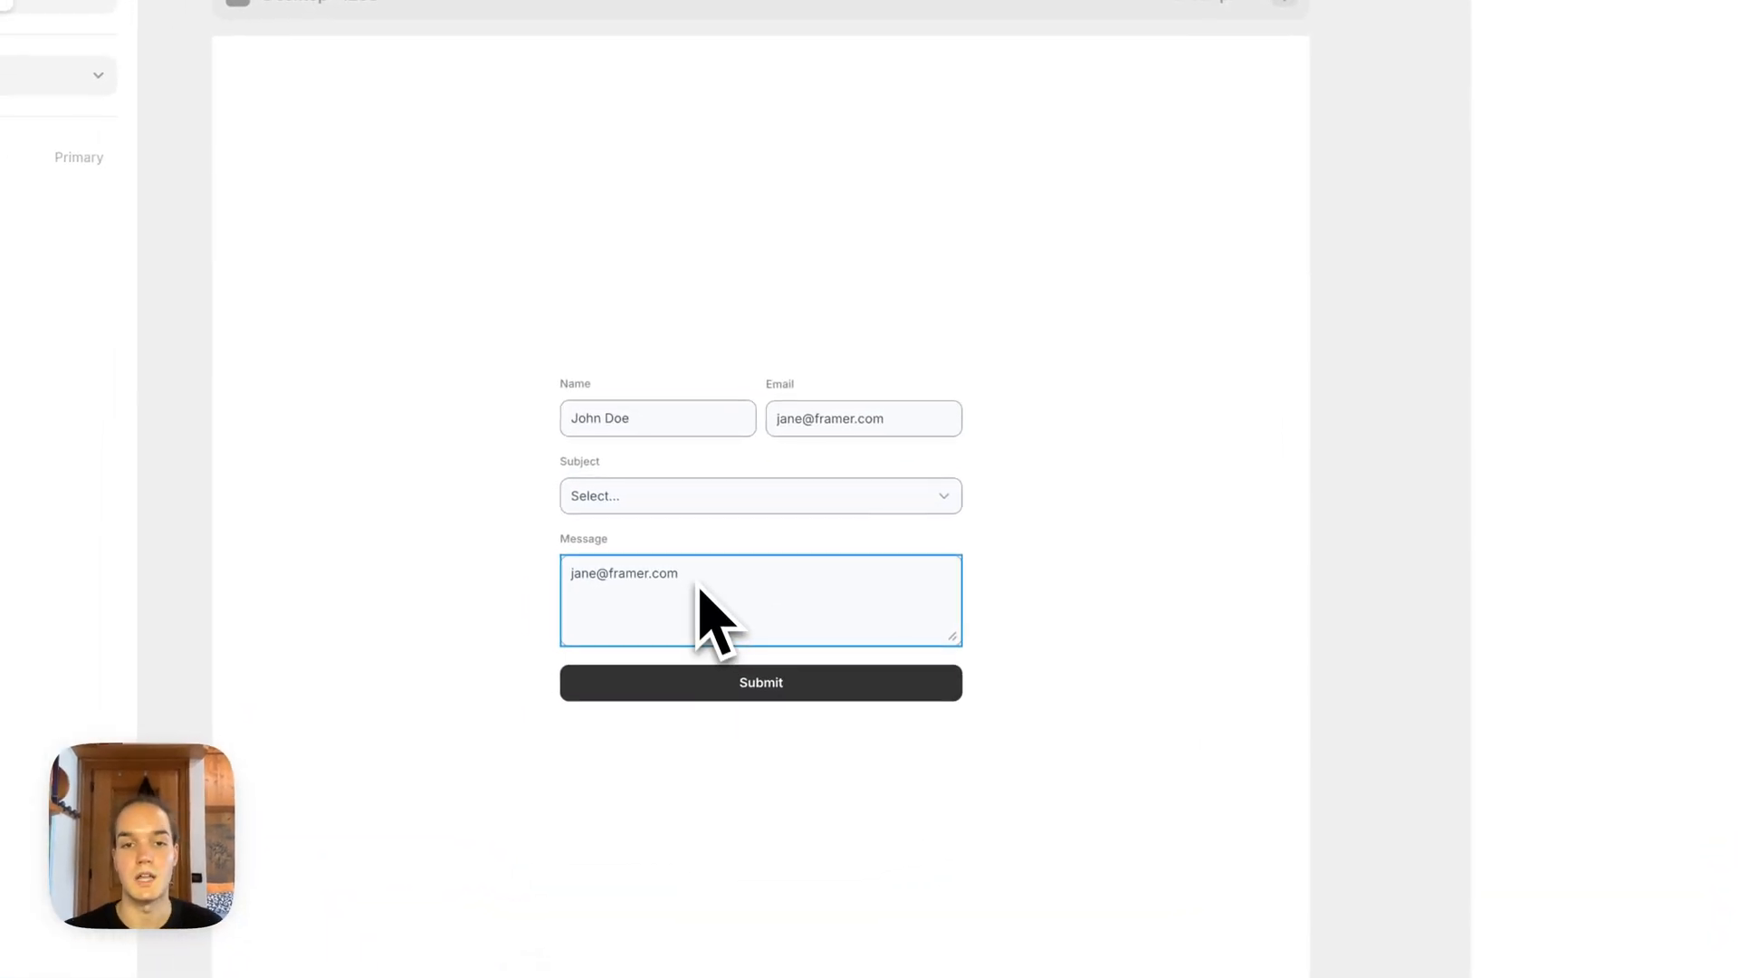
click(617, 431)
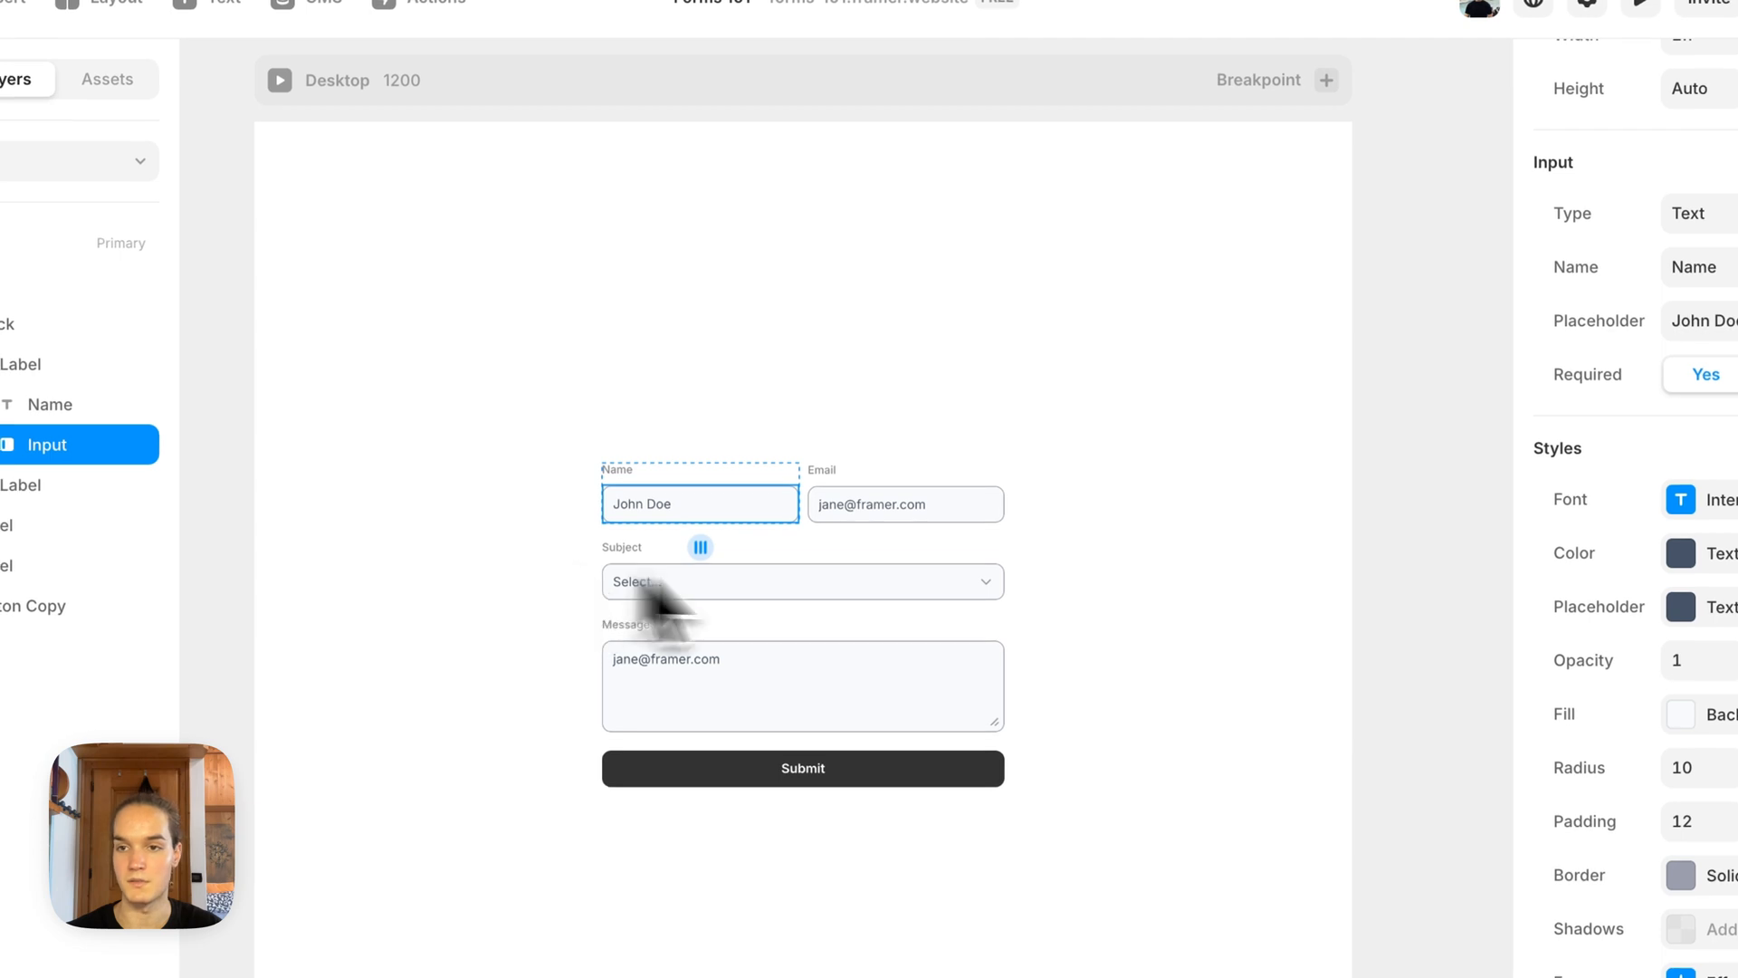
click(910, 506)
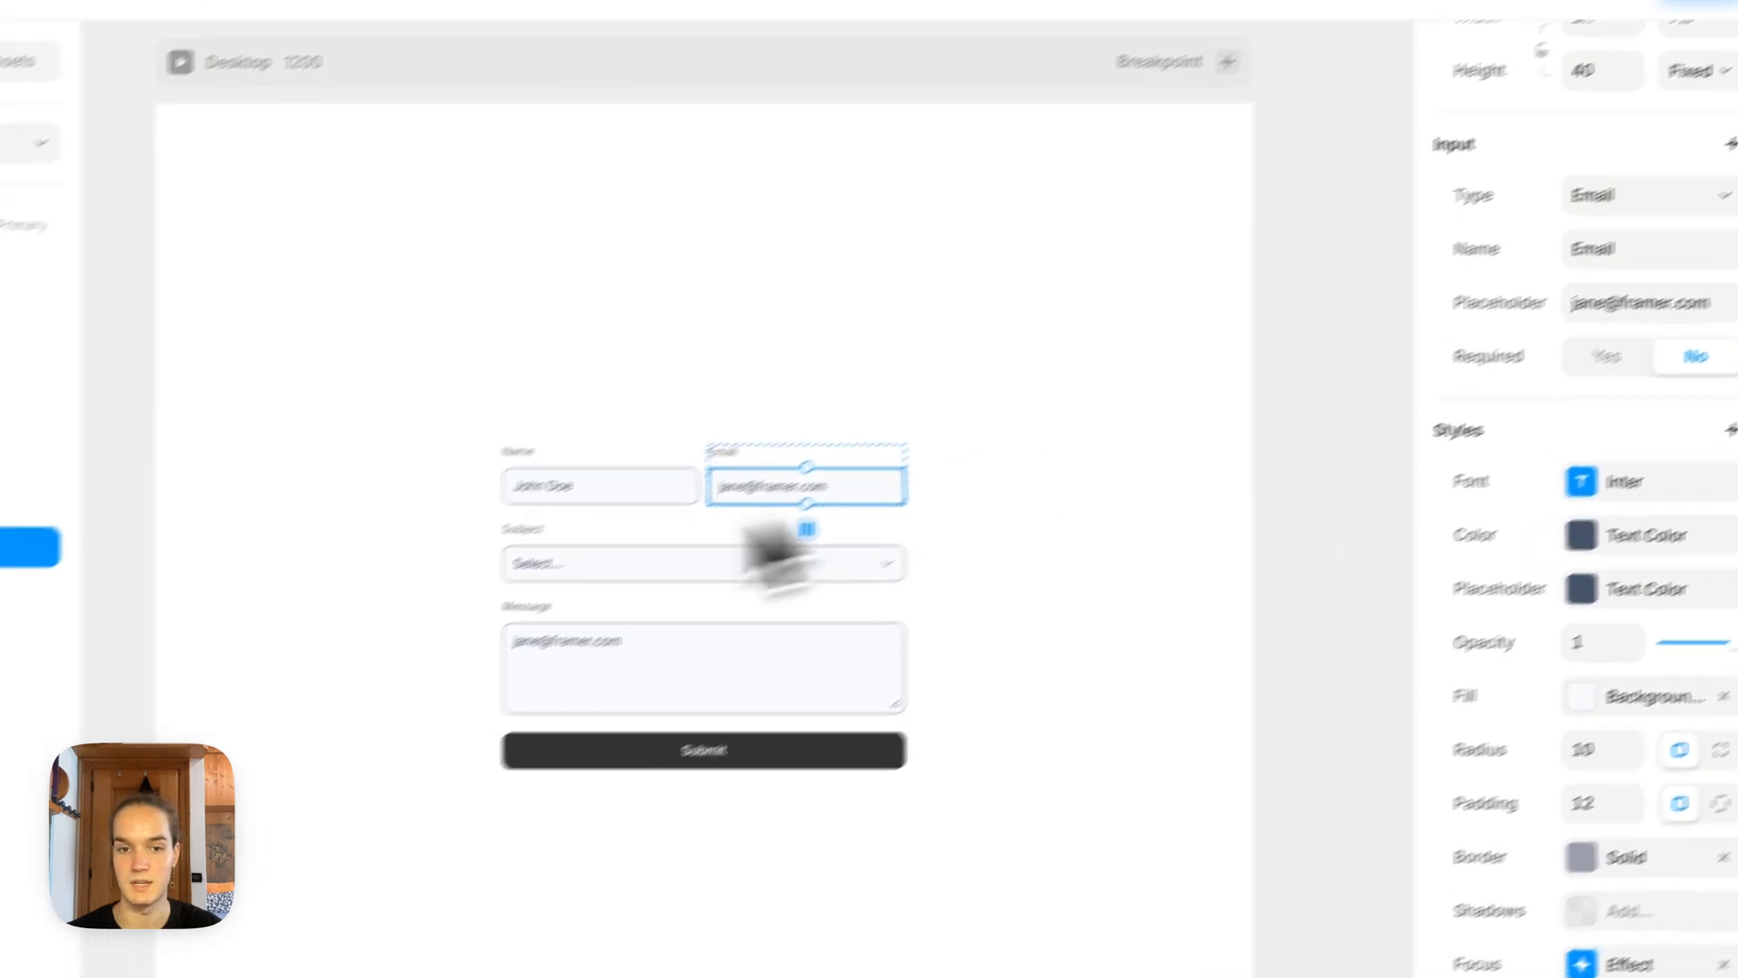
click(724, 562)
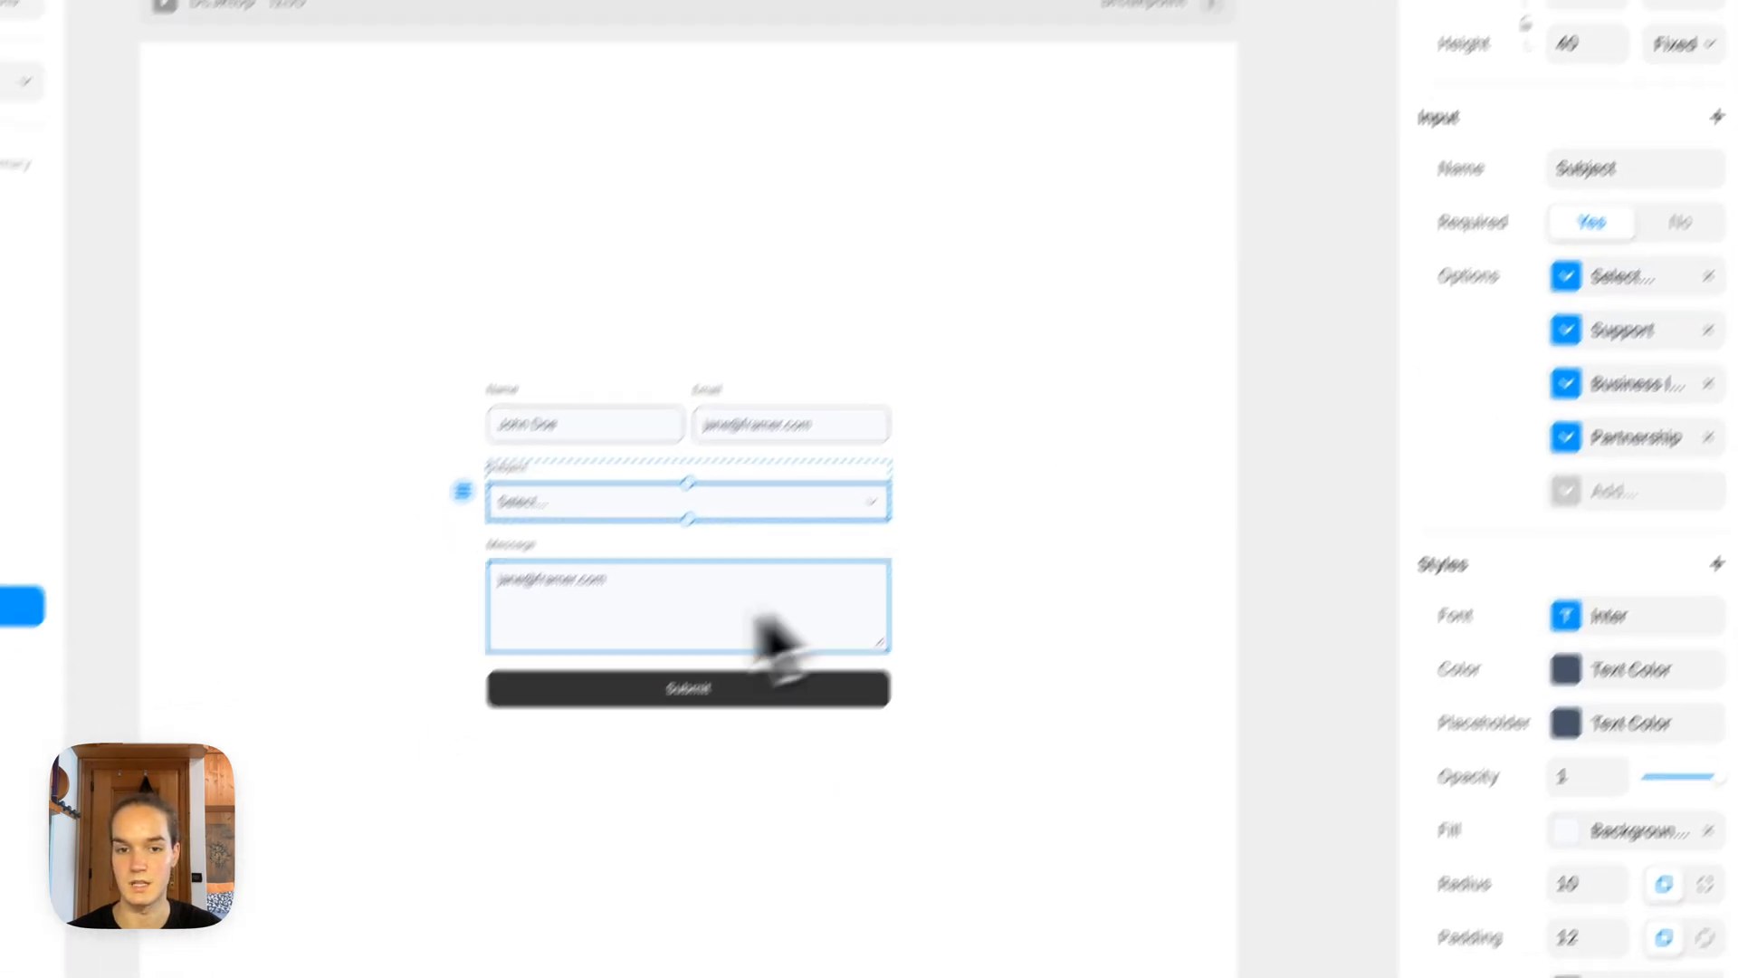
click(602, 683)
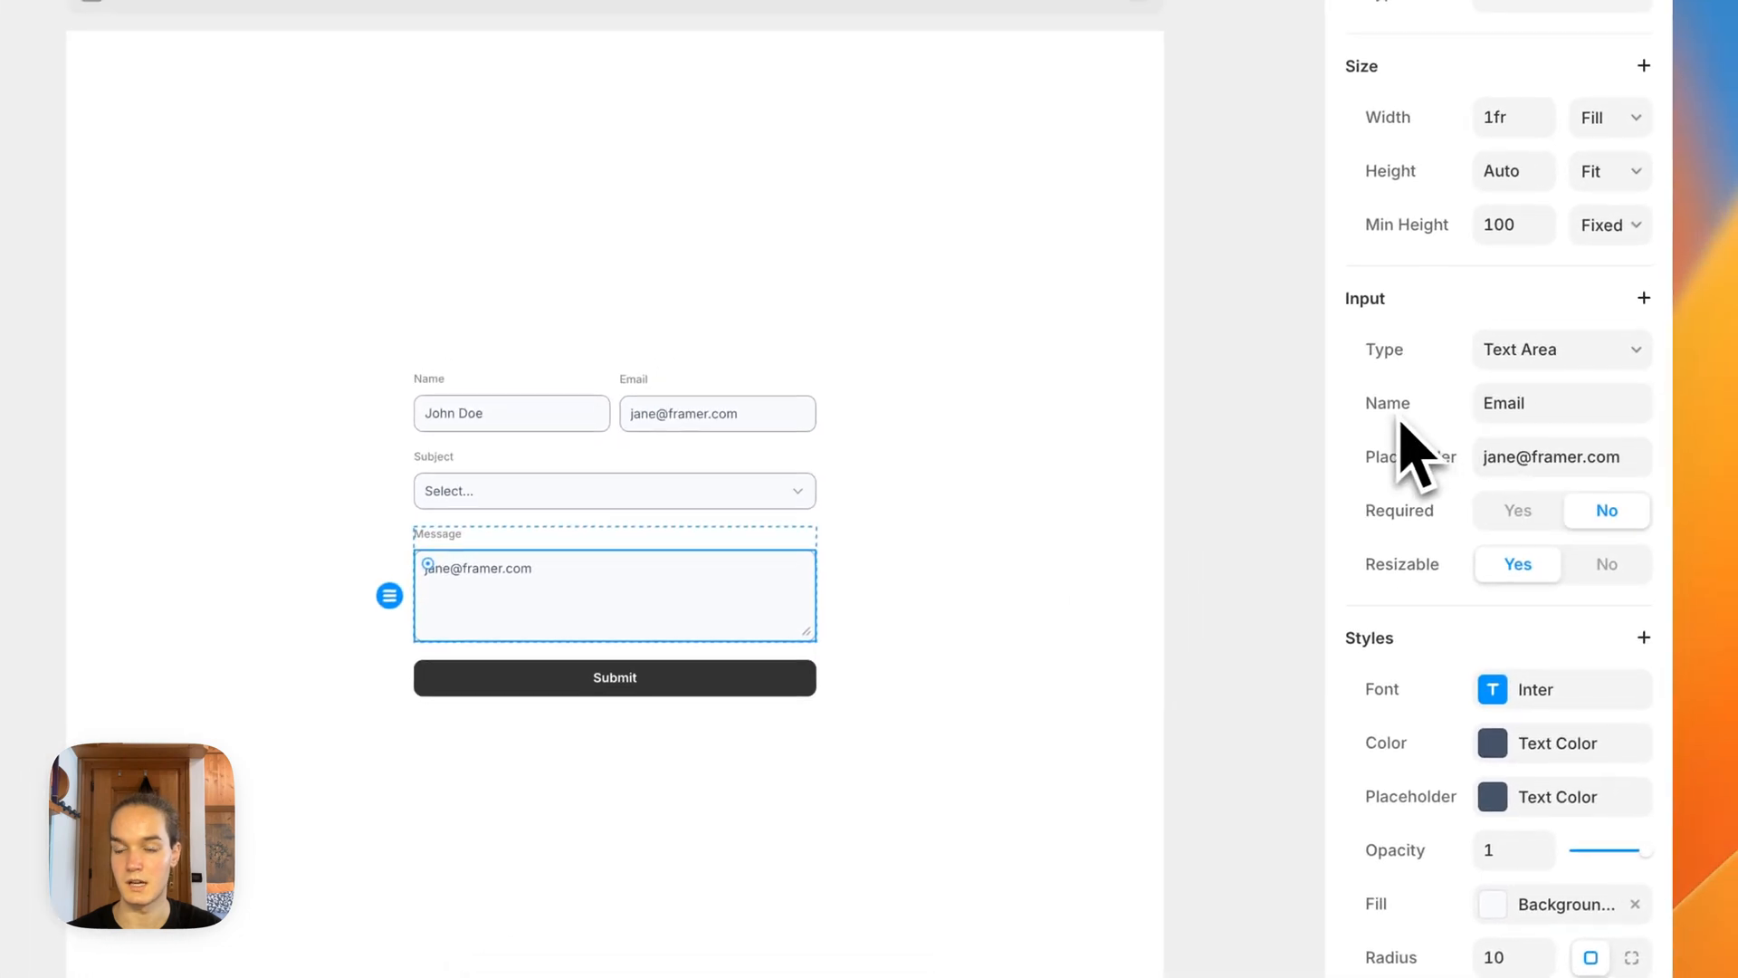
click(1548, 404)
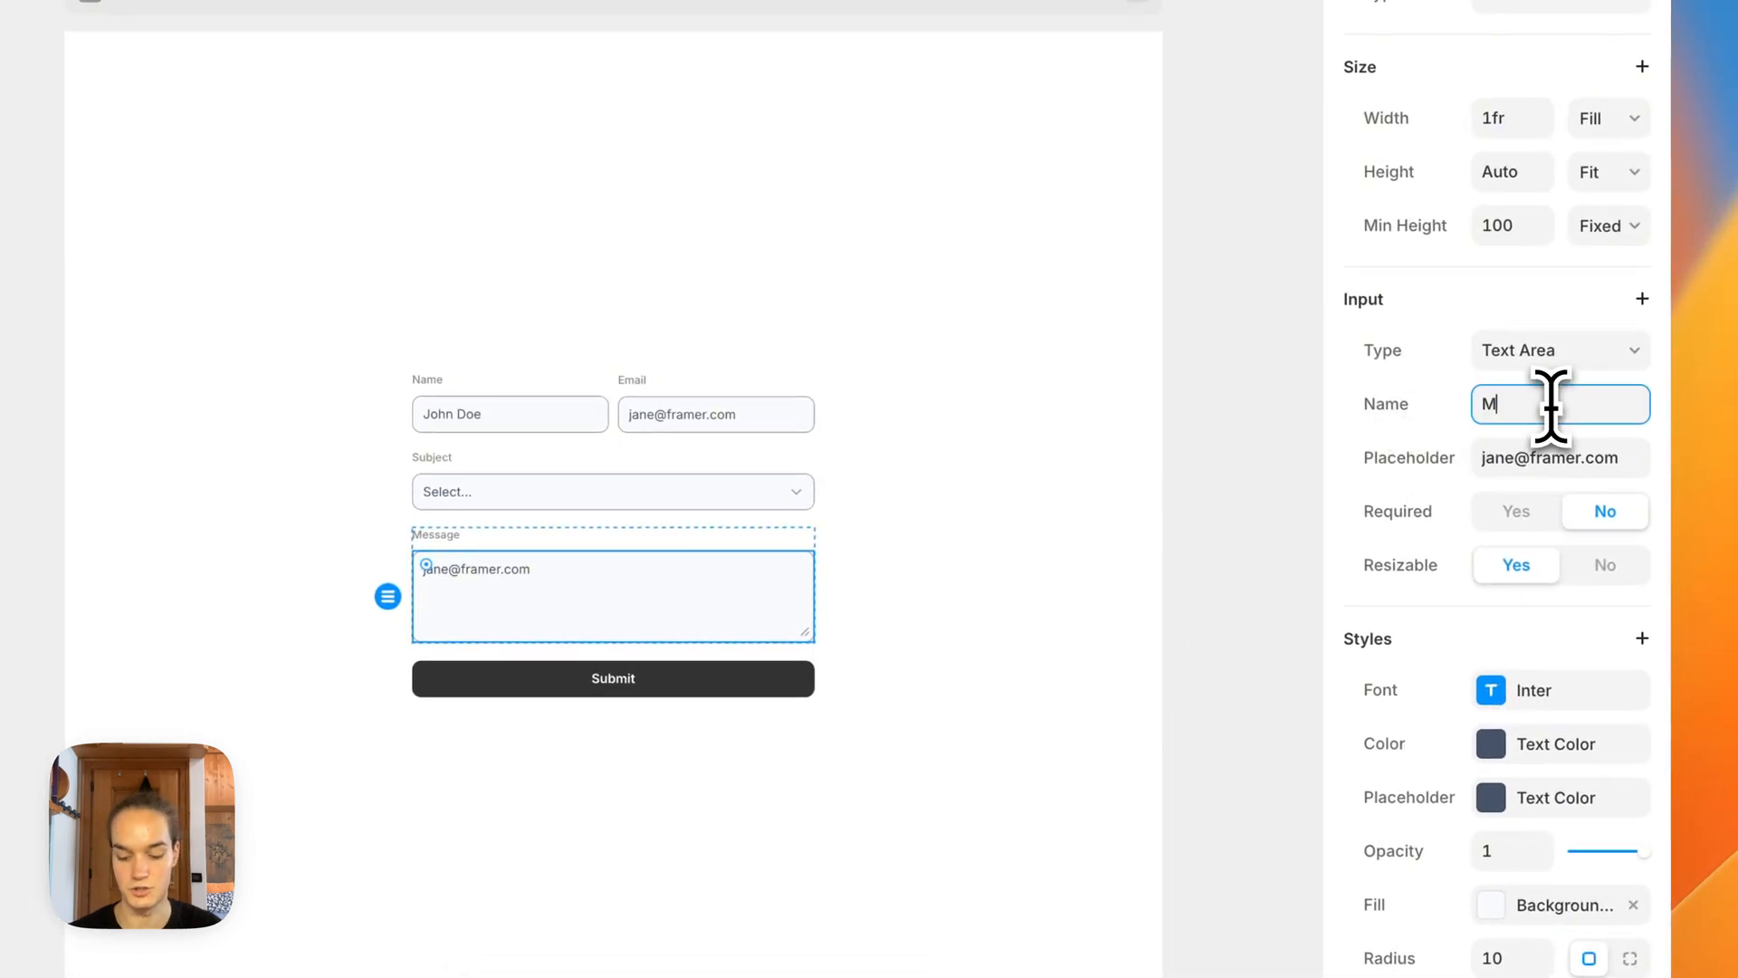
text(Message)
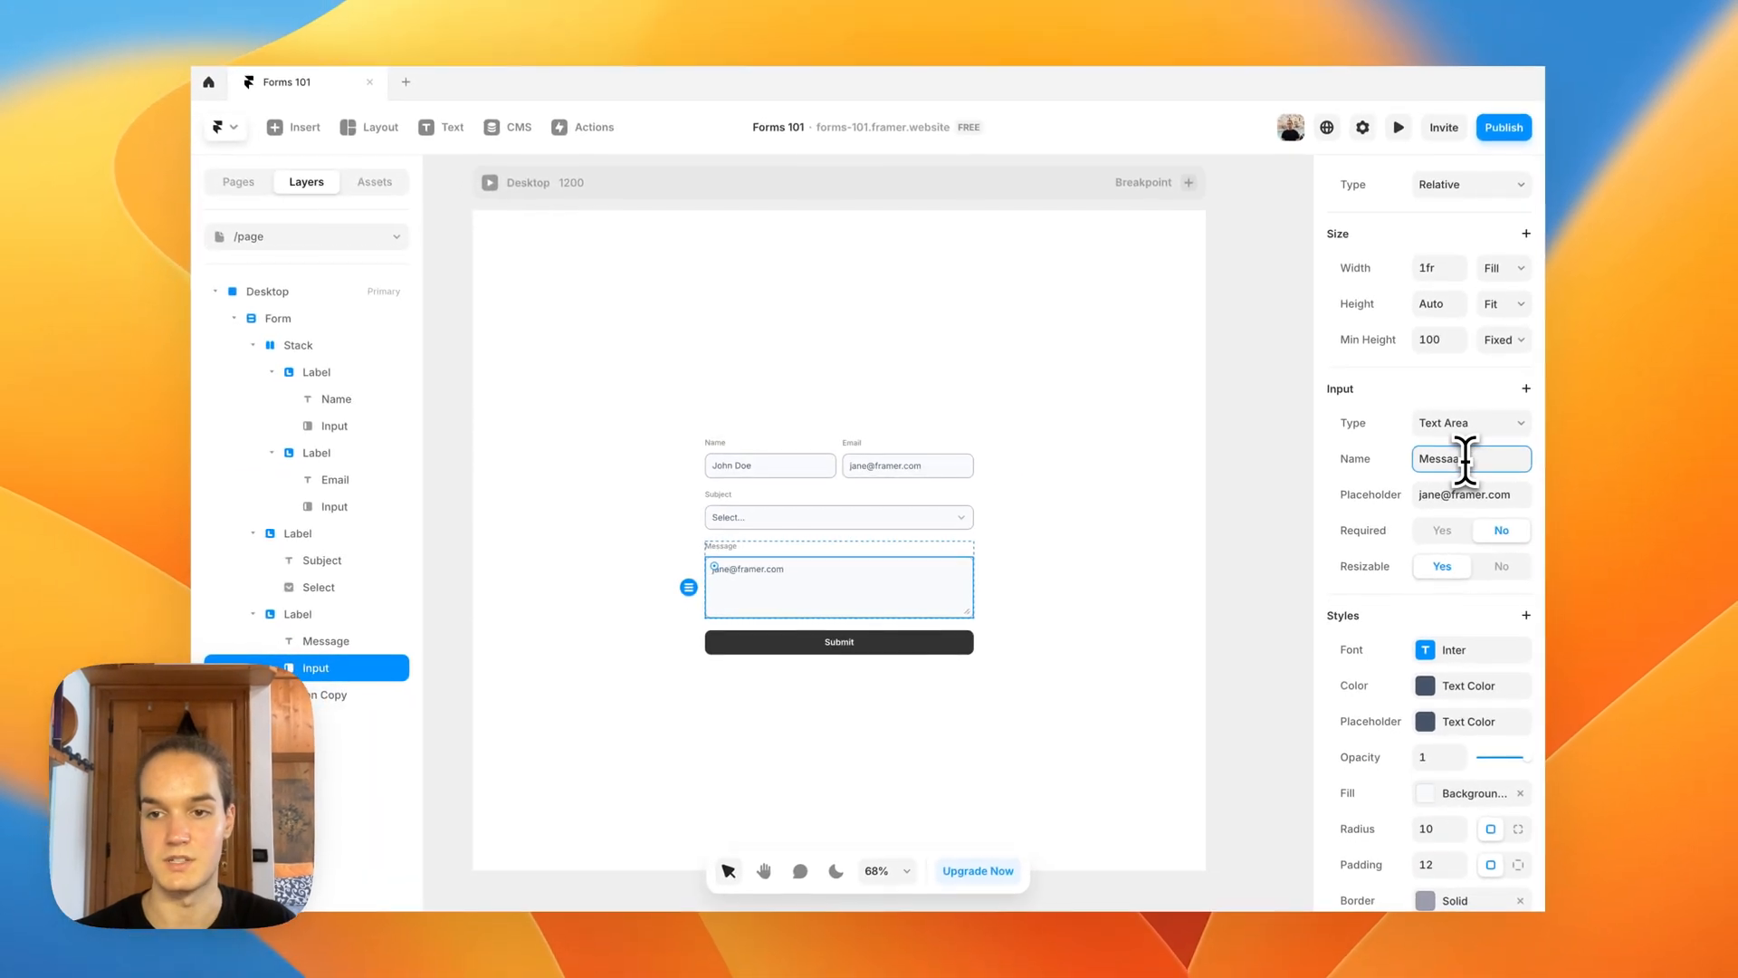
click(1284, 395)
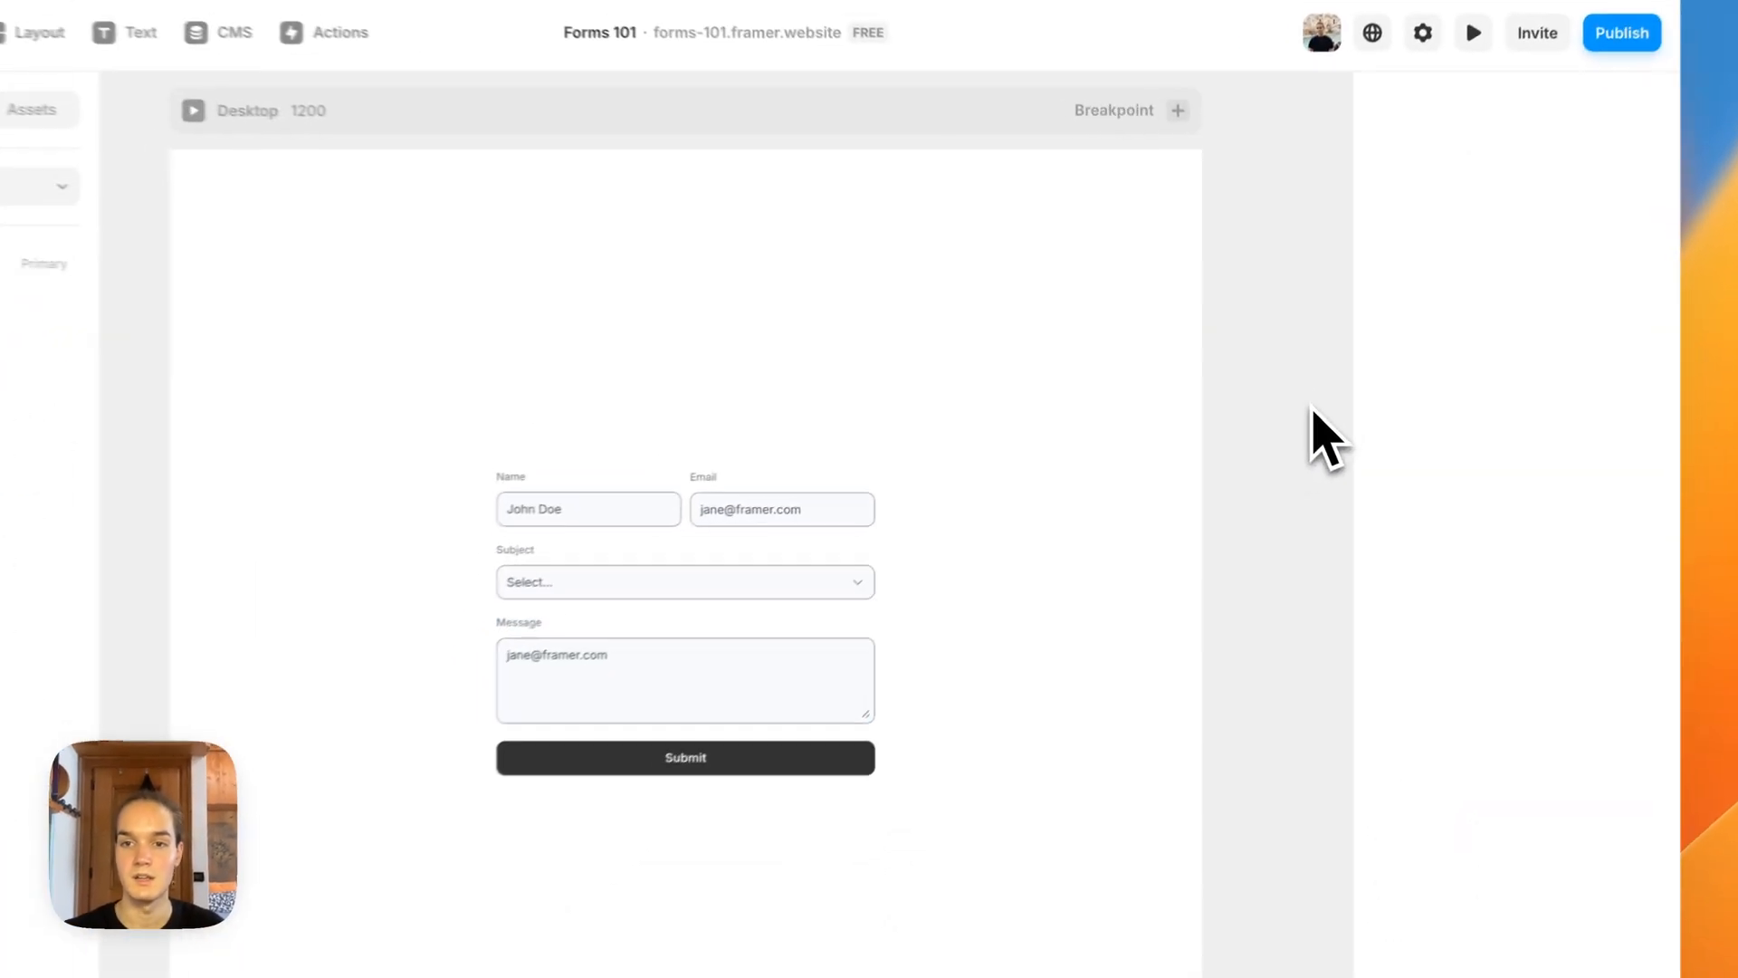
Step: Preview the Desktop page and fill in the form's name and email fields with the sender's details
drag(1255, 493, 1259, 480)
drag(580, 246, 590, 307)
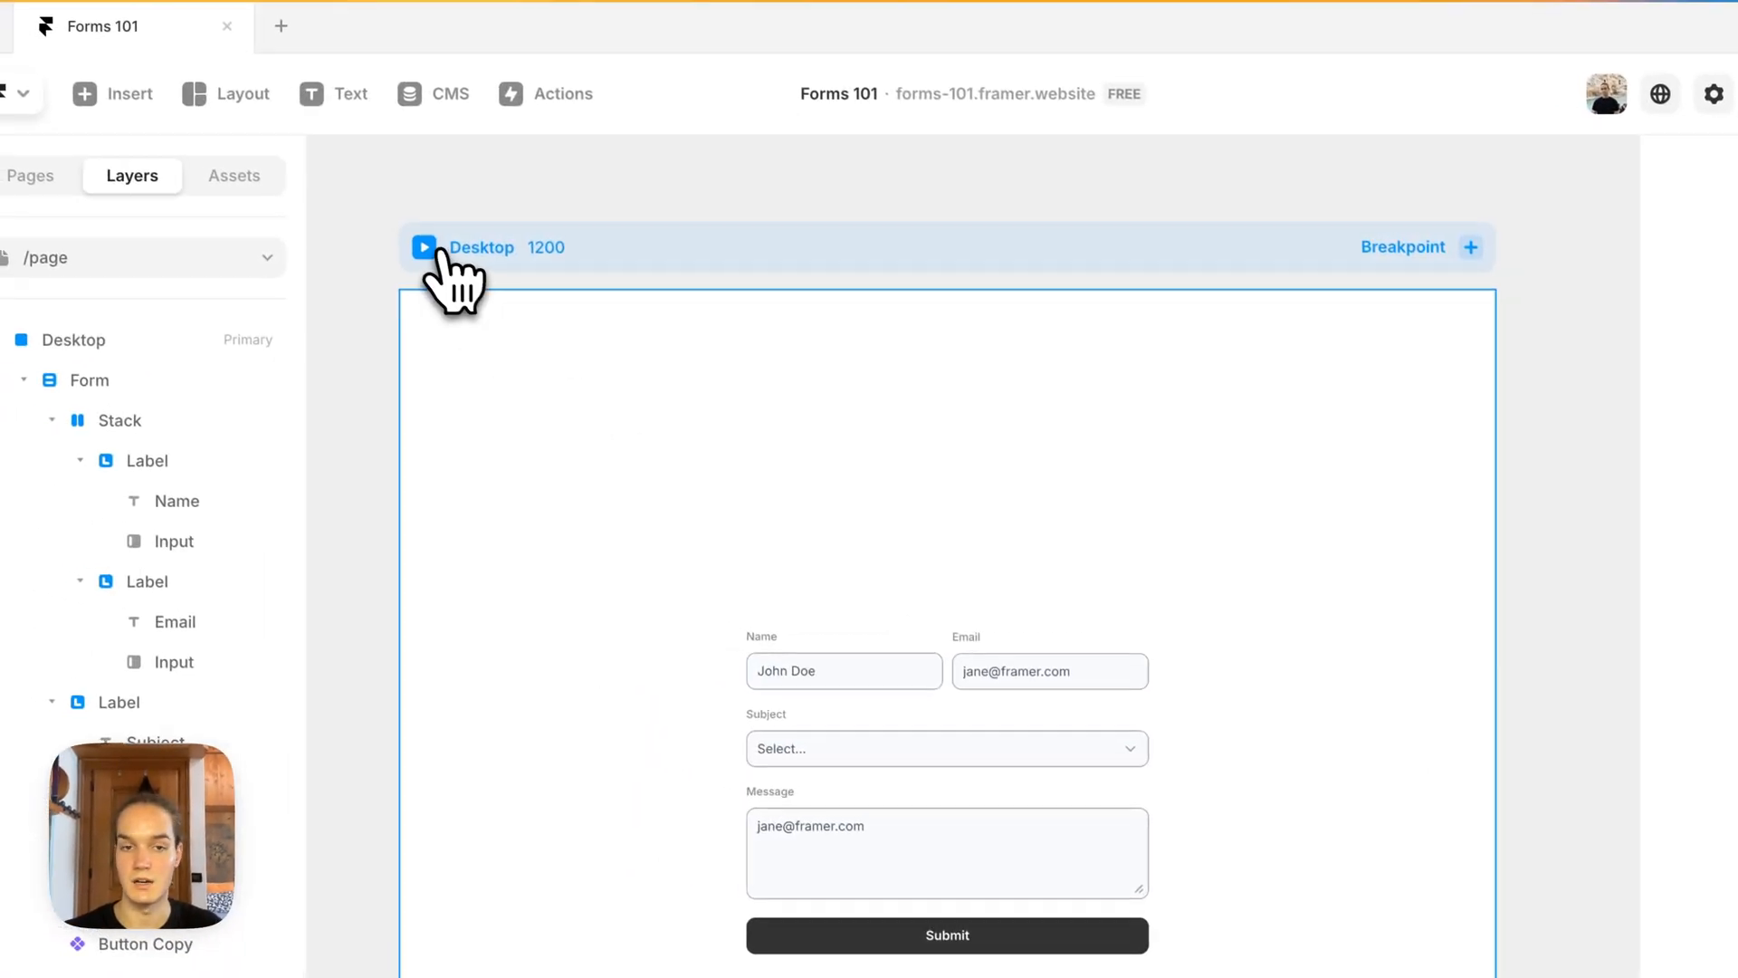
click(407, 242)
scroll(603, 518, down, 2)
click(744, 579)
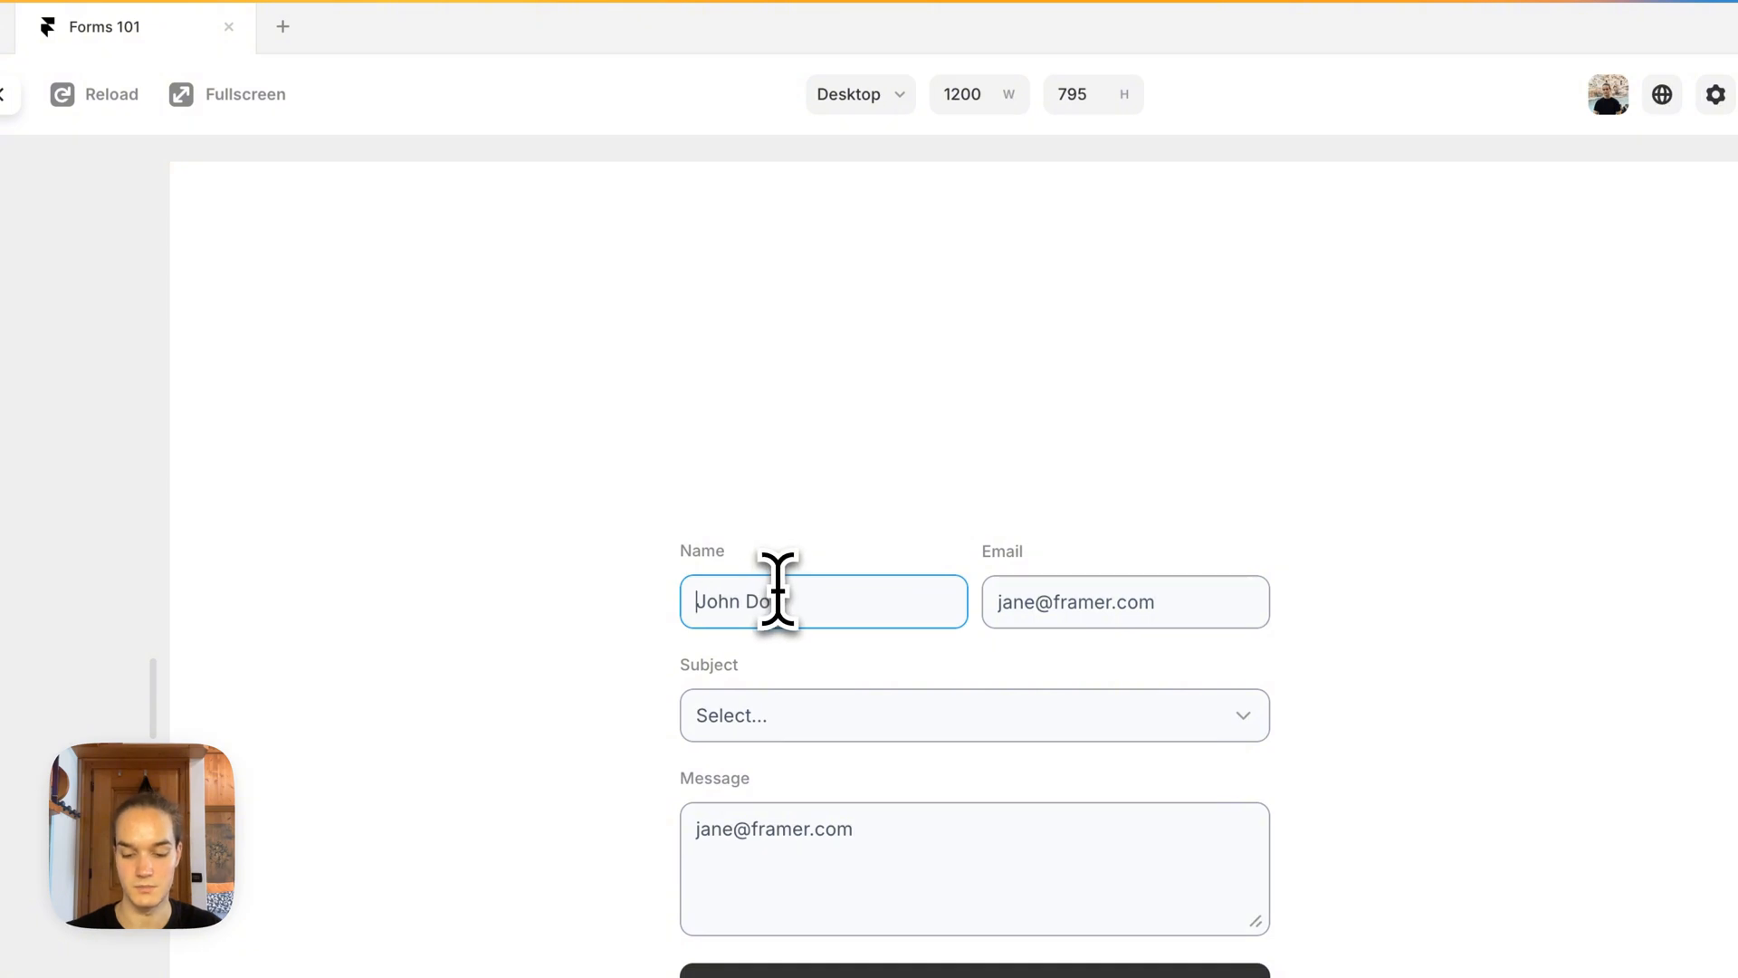
text(Corte)
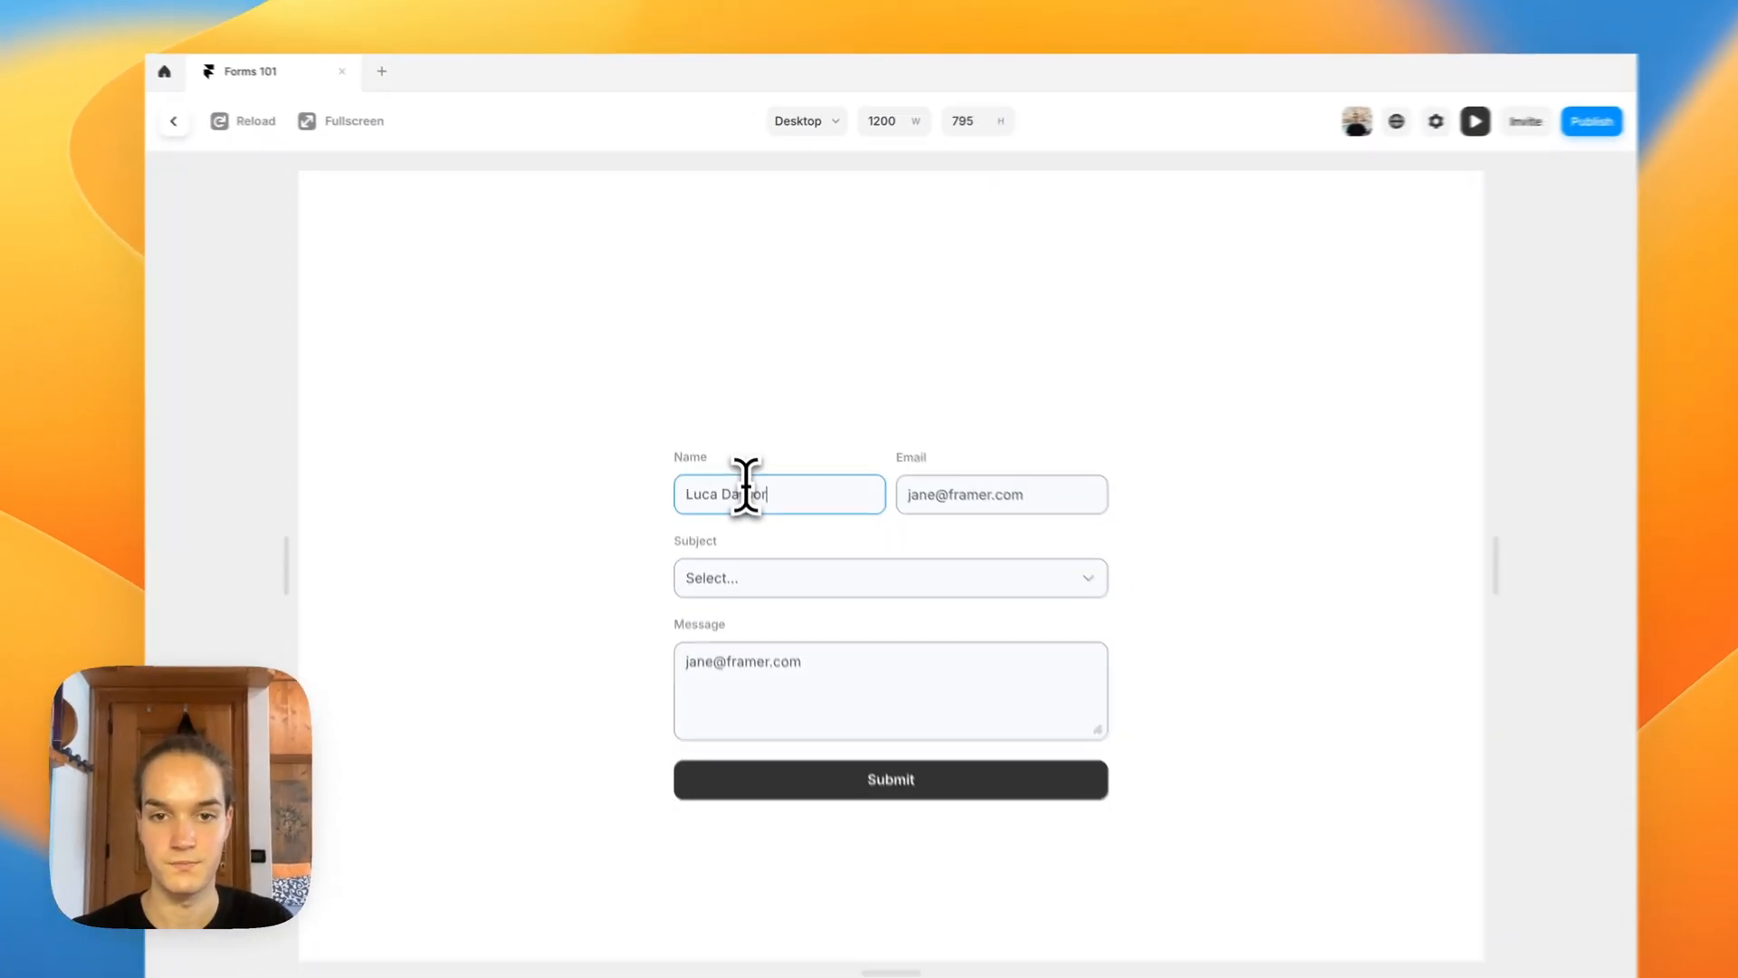
key(Tab)
text(luca)
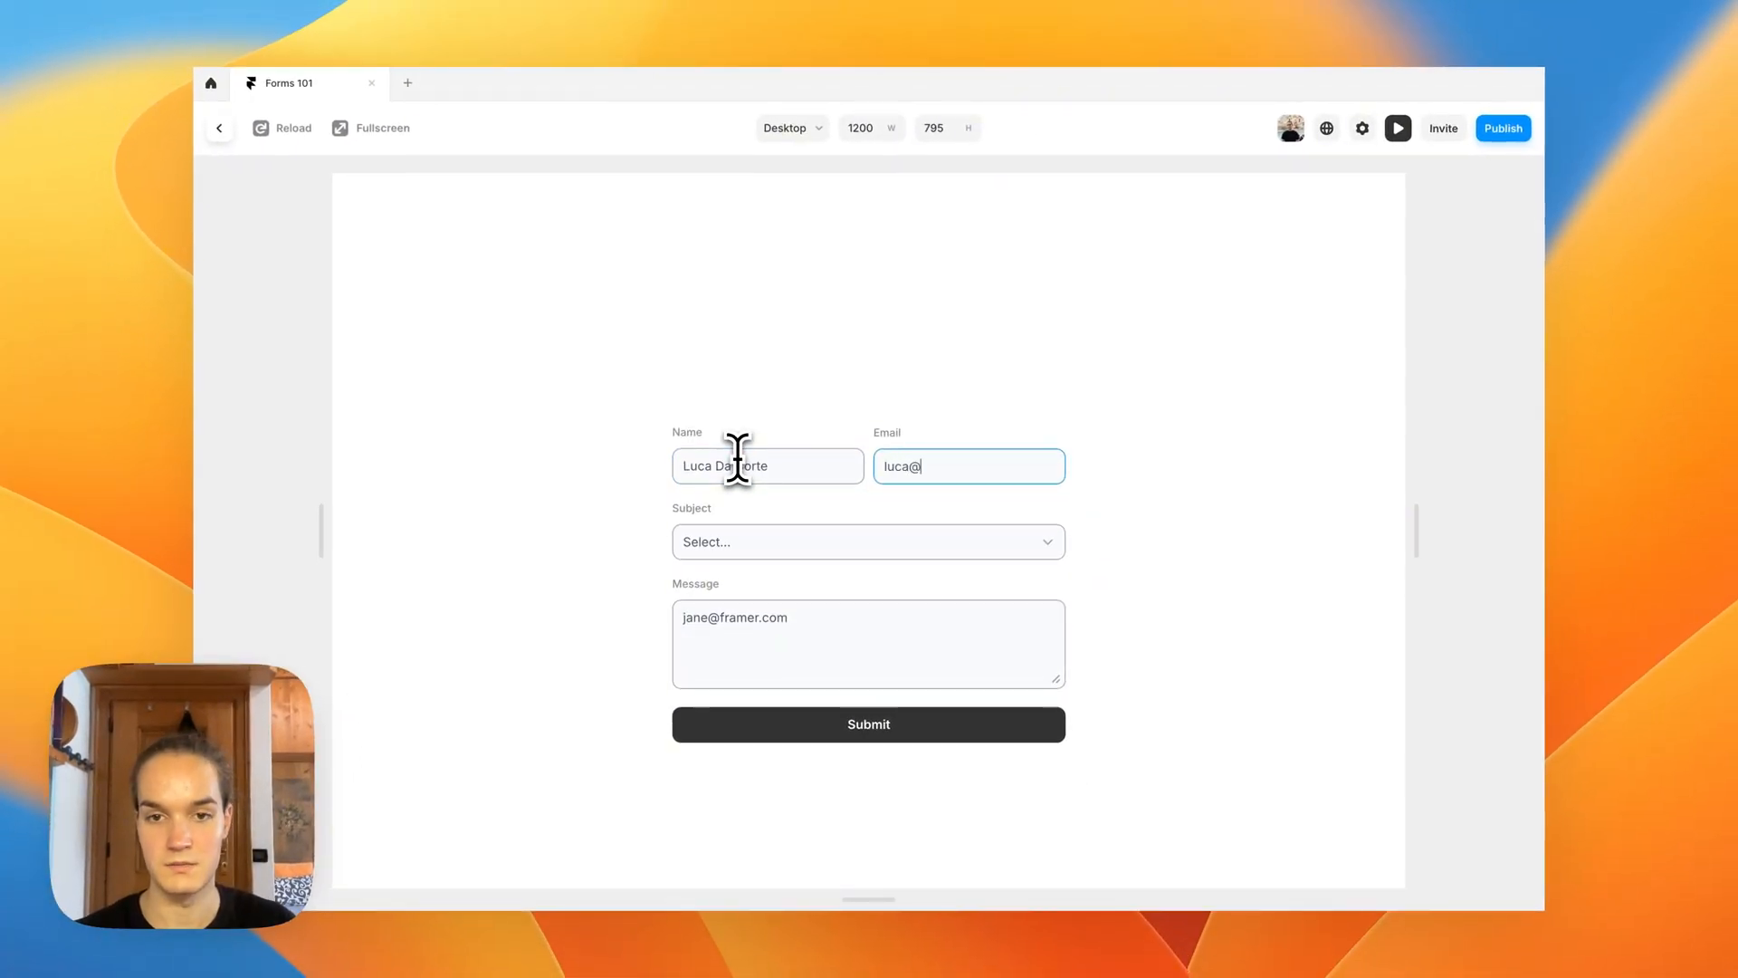
key(Tab)
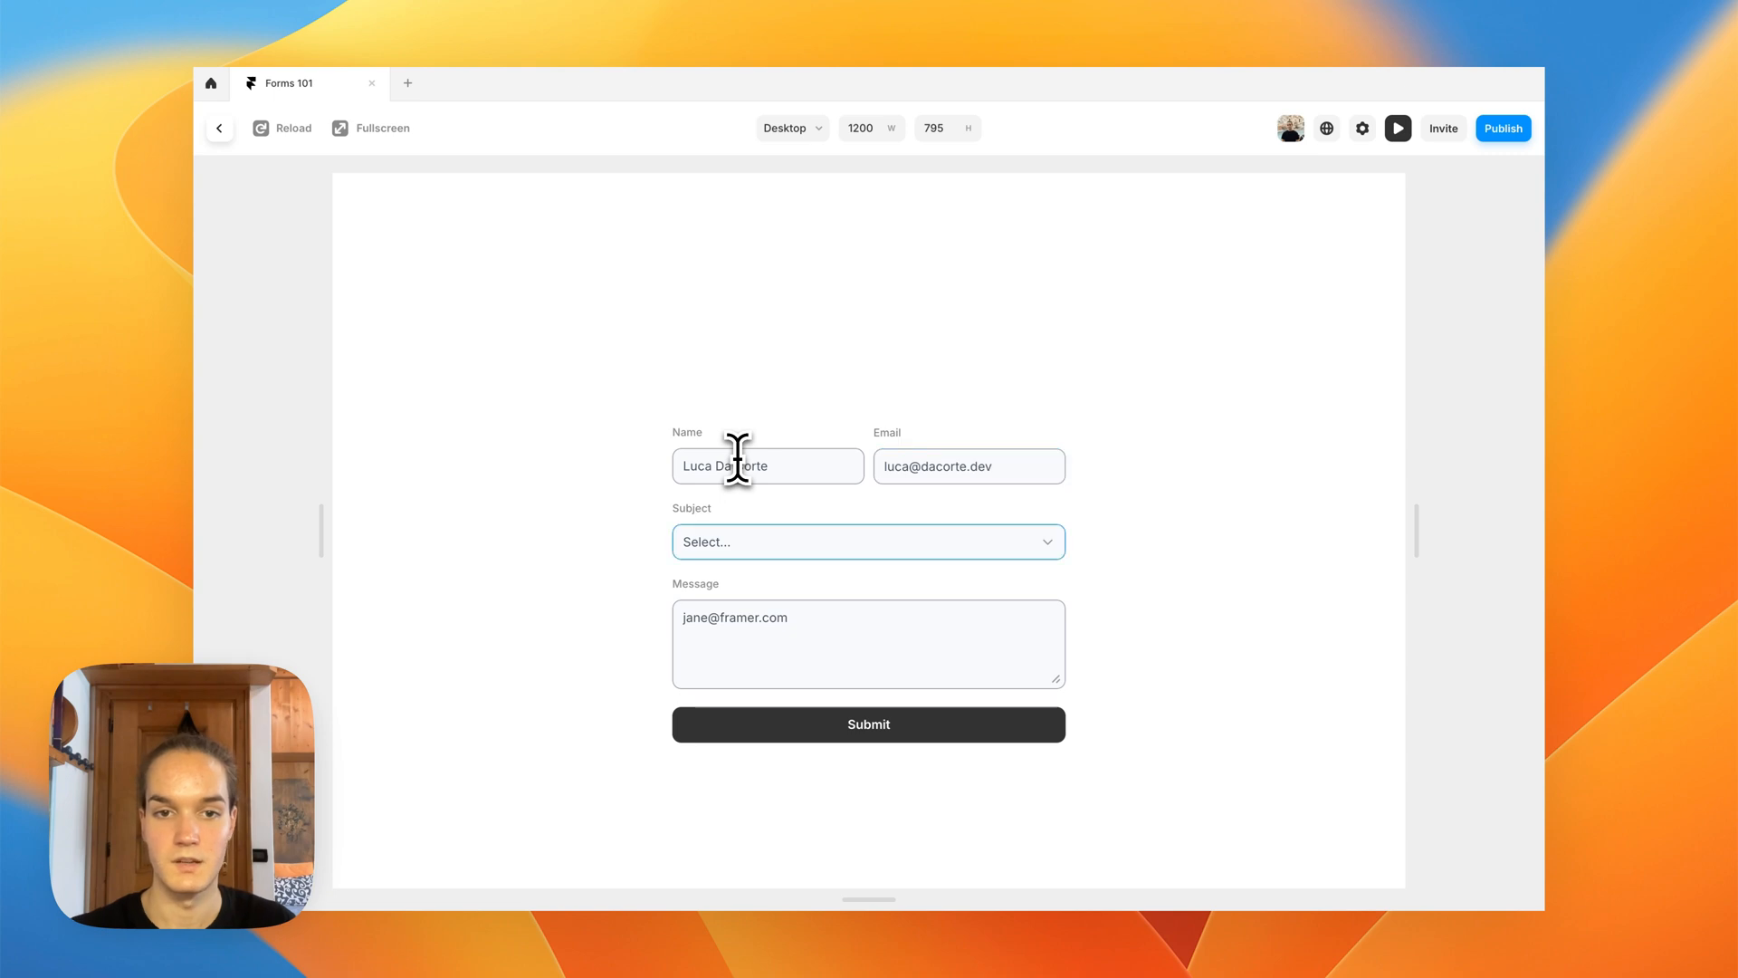
Step: Choose Business Inquiry as the subject, enter "My message" as the message, submit the form and leave the preview
click(710, 543)
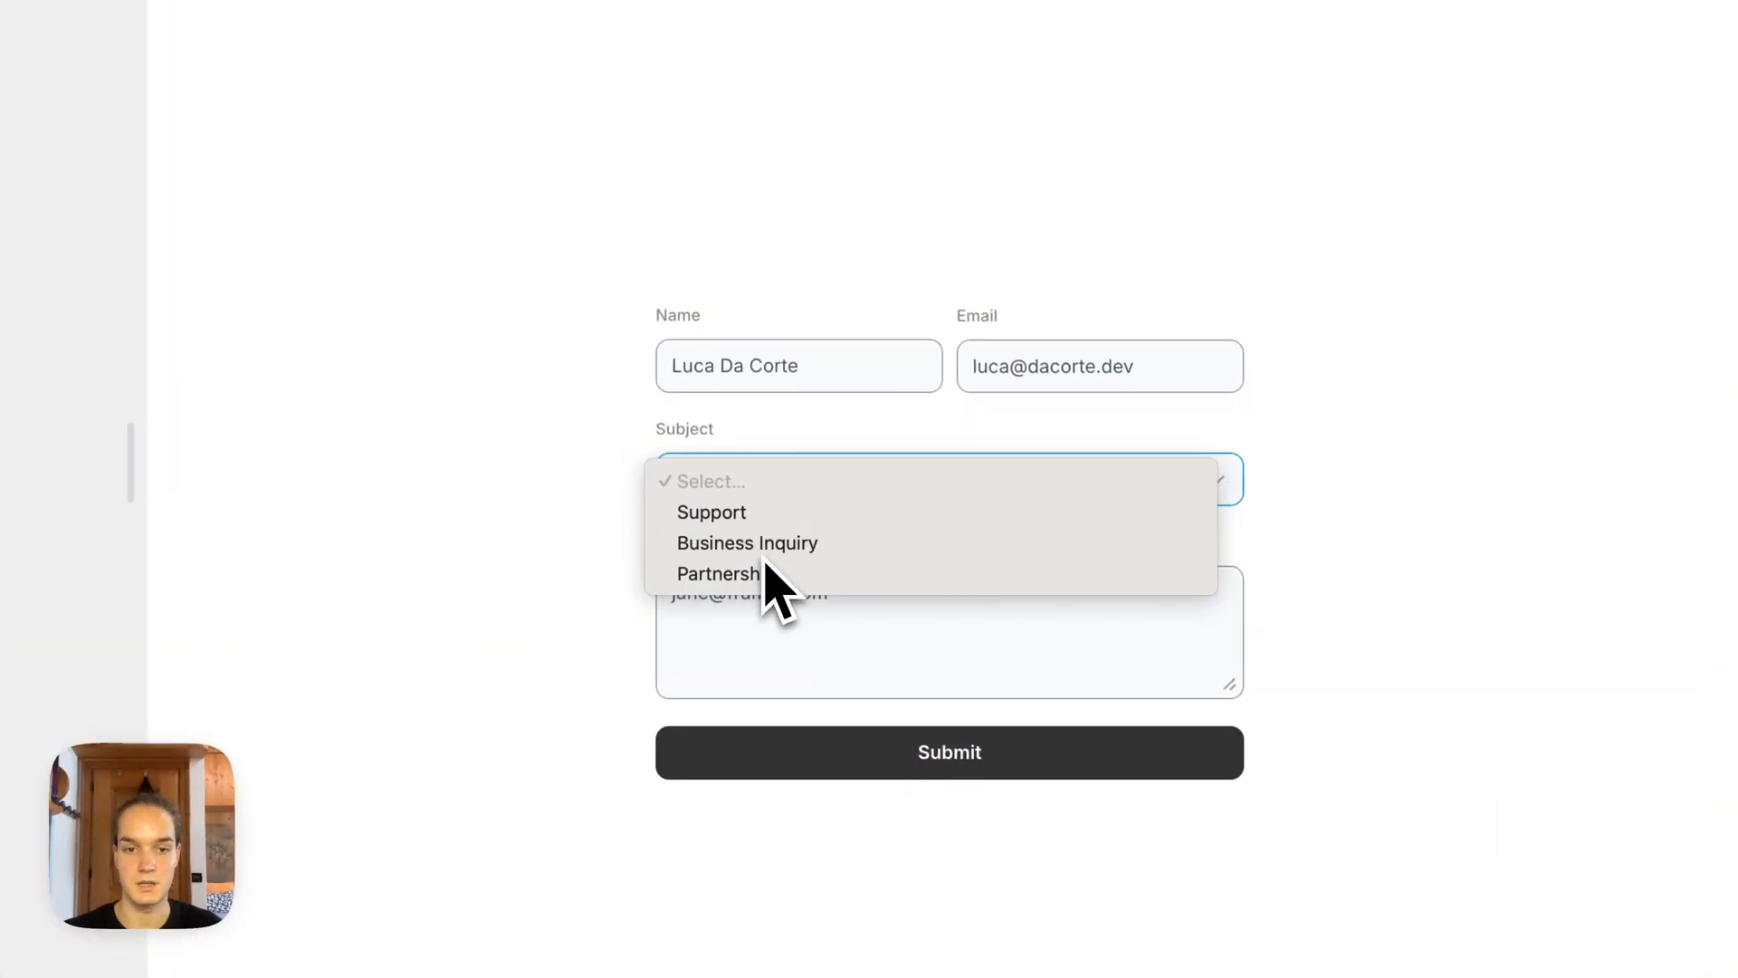
click(760, 545)
click(756, 620)
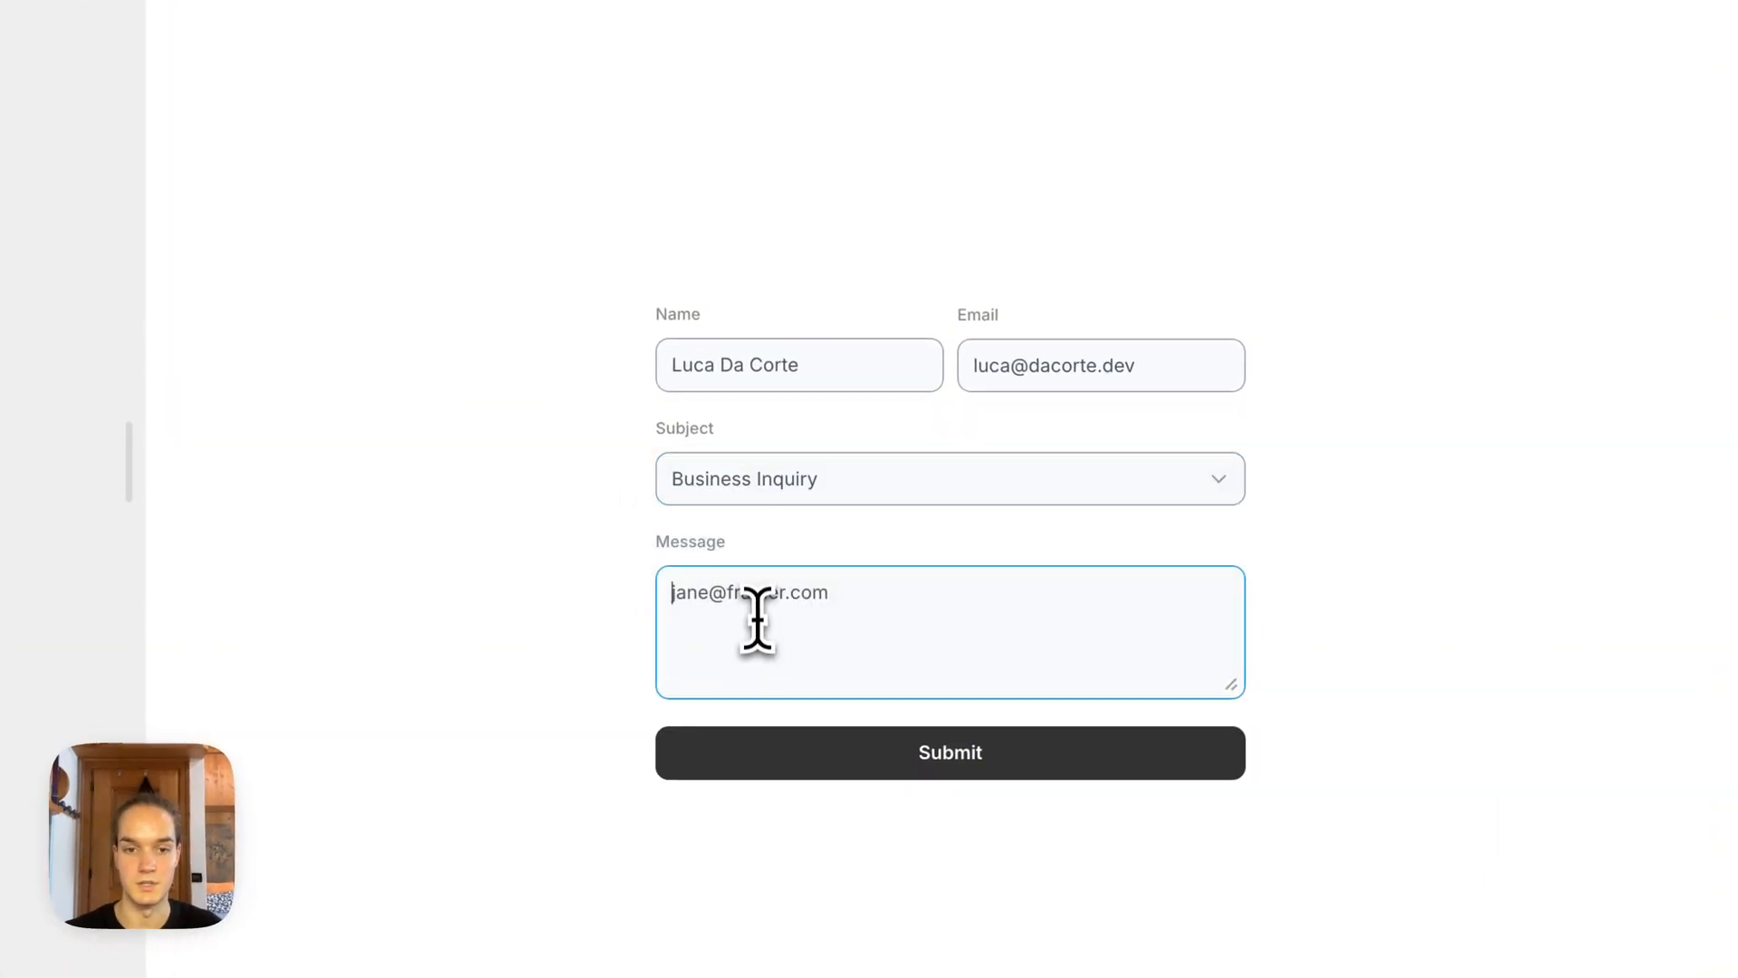
text(My mess)
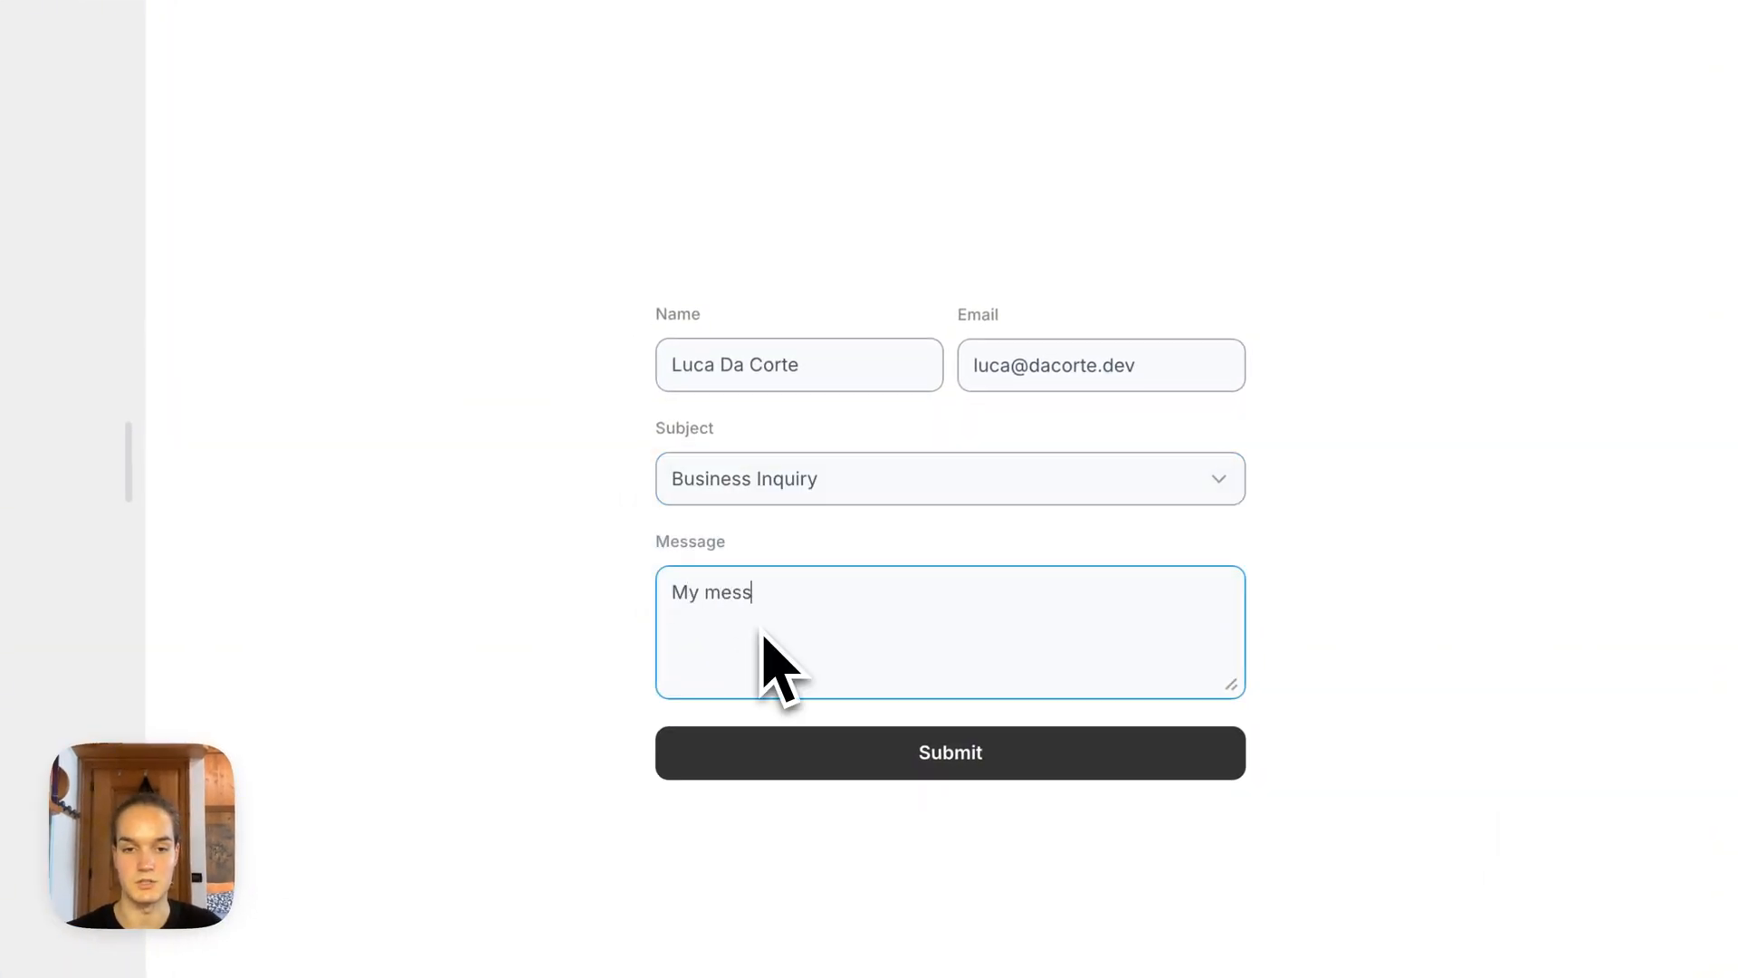
text(age)
click(816, 756)
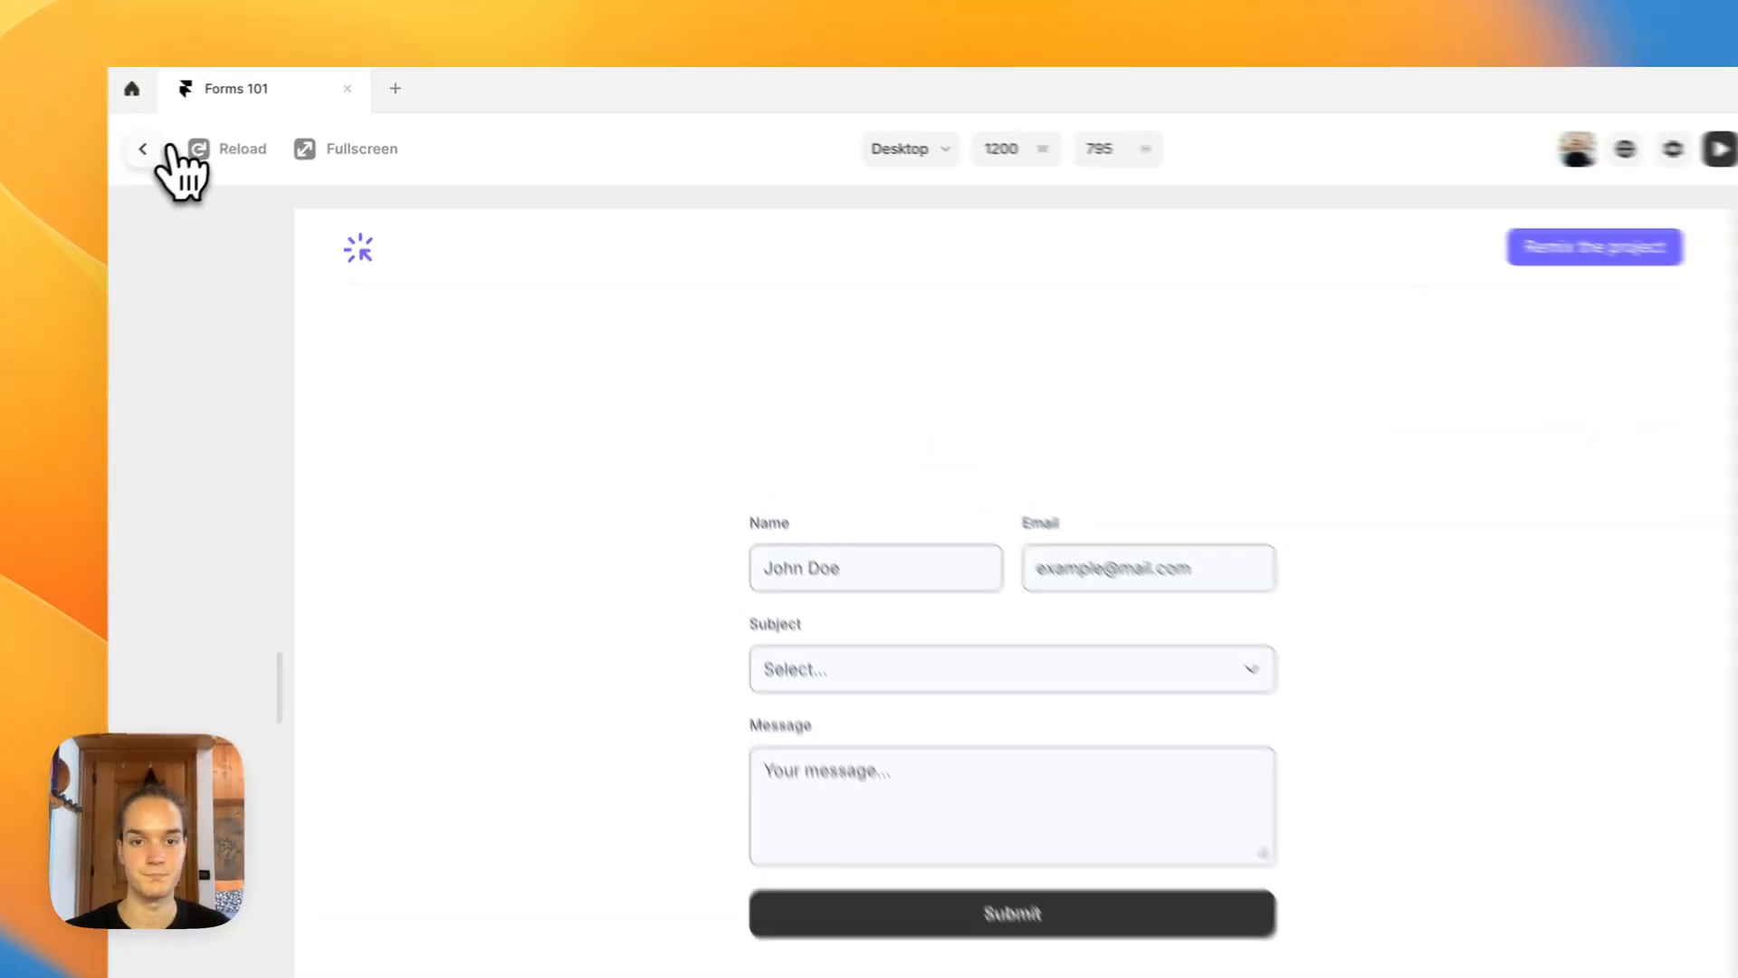
click(219, 128)
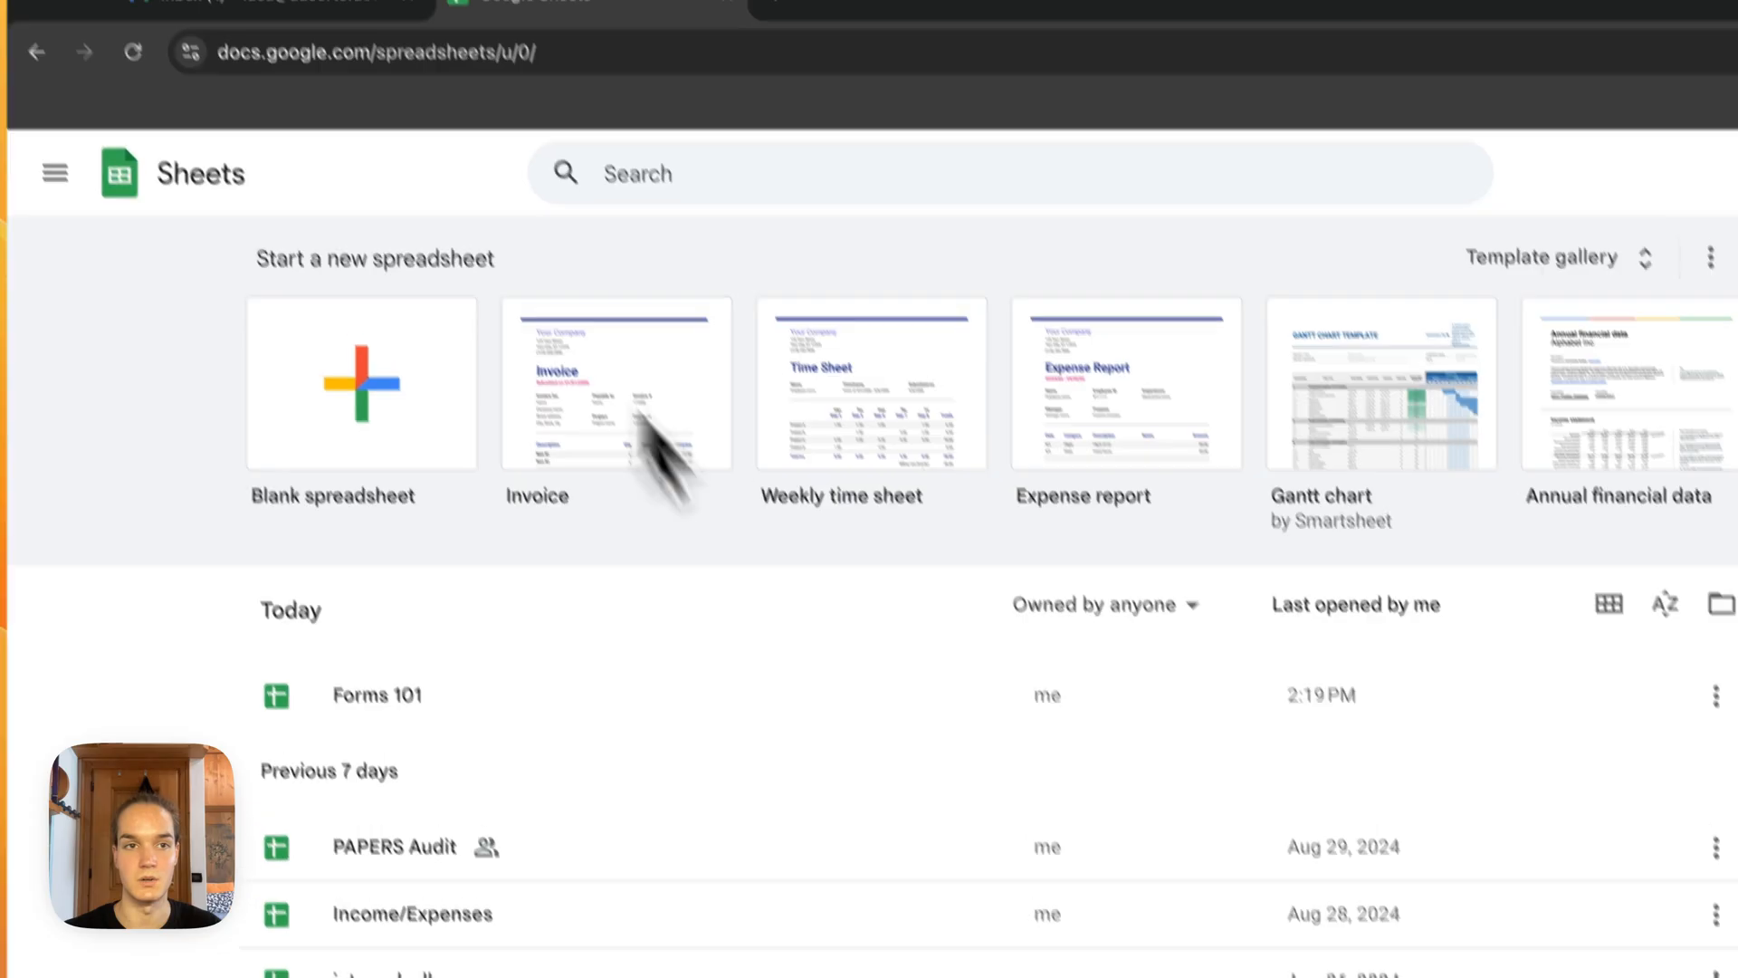
Step: Switch to the browser and open the New Submission email in Gmail and the Forms 101 spreadsheet in Google Sheets
click(372, 124)
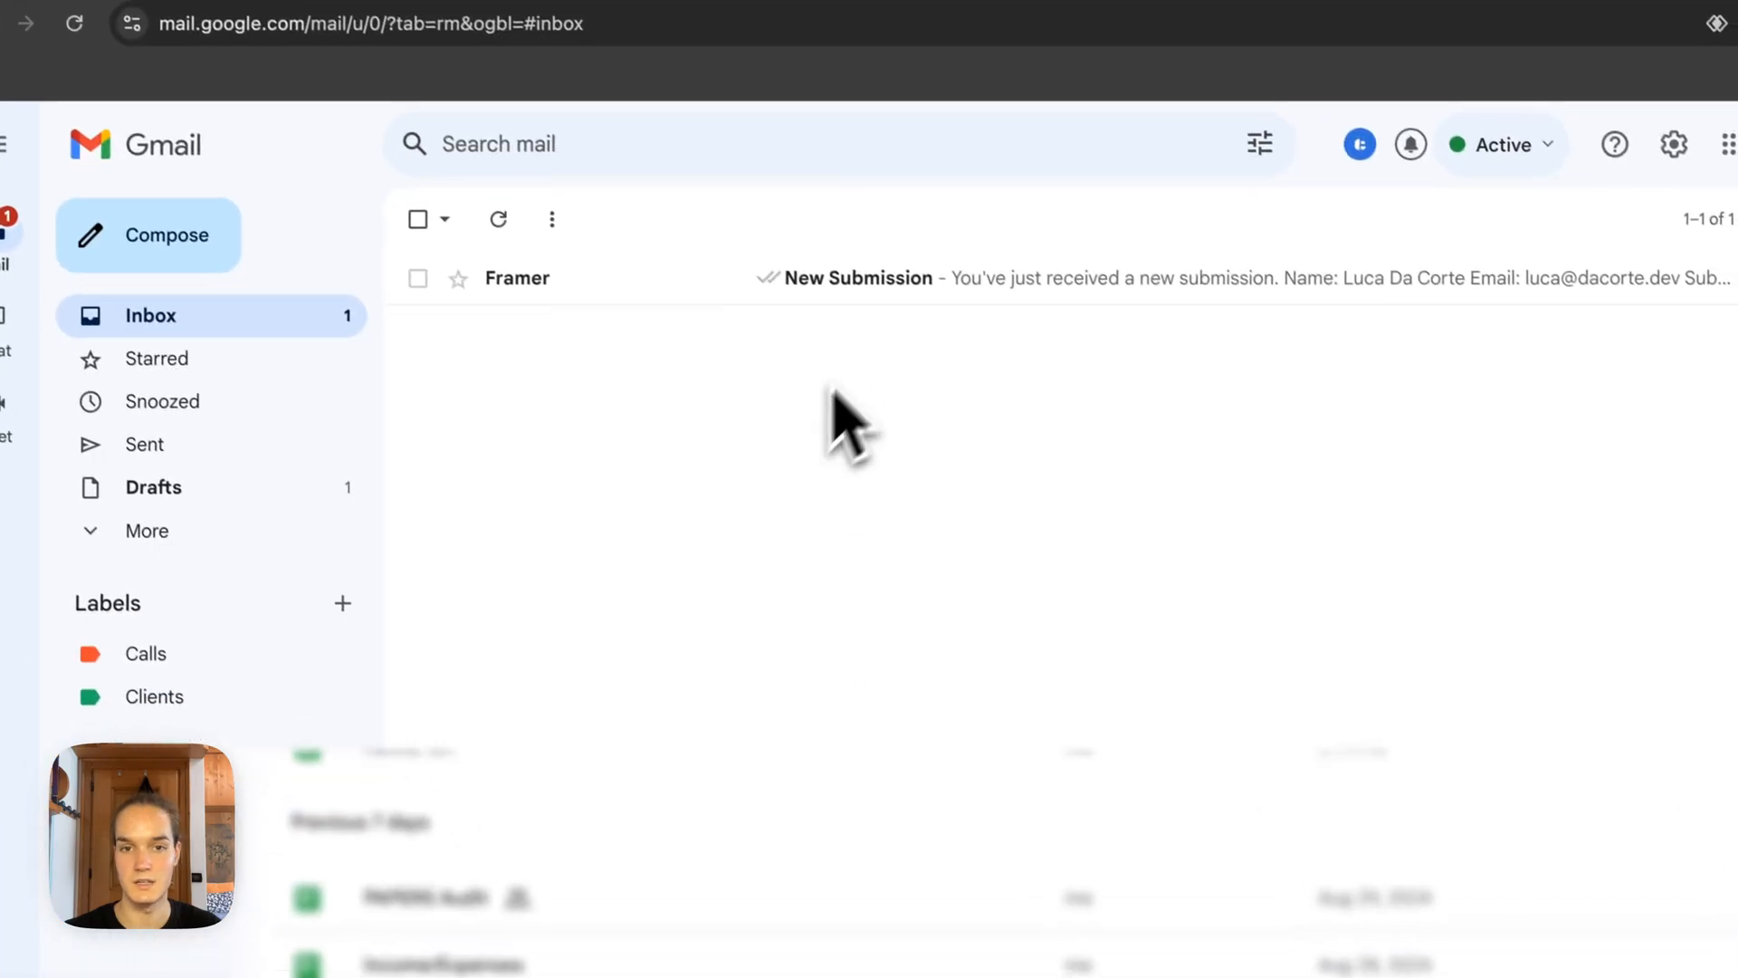
click(869, 288)
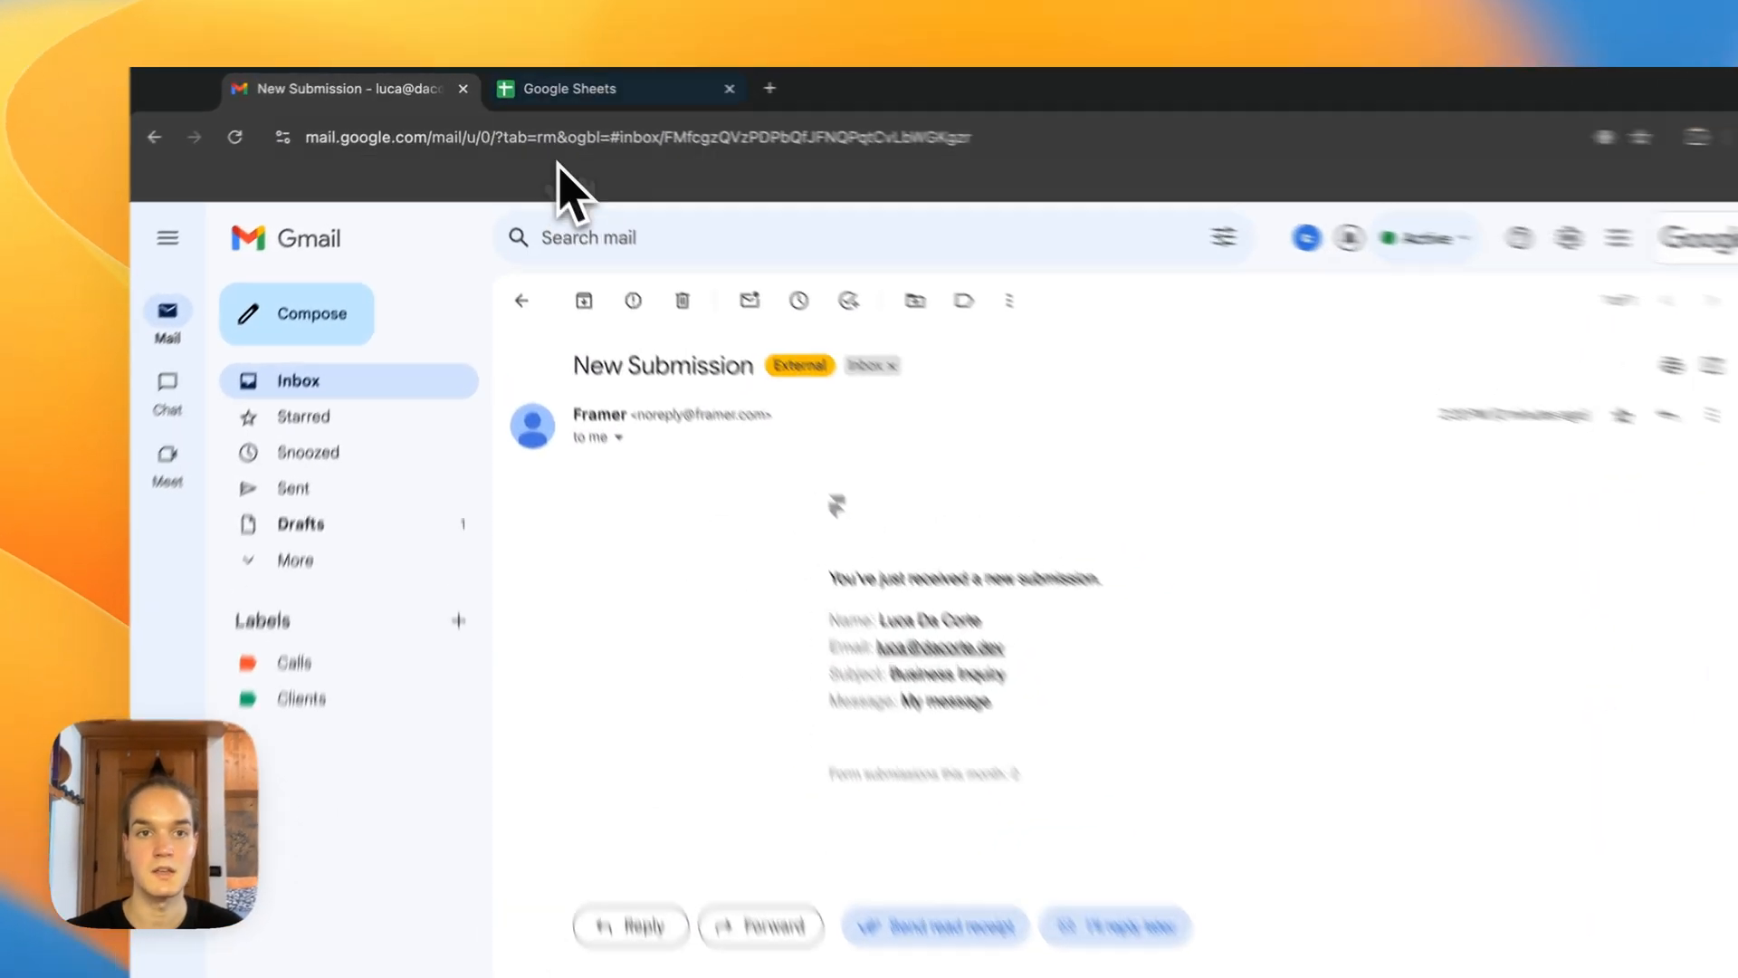
click(543, 84)
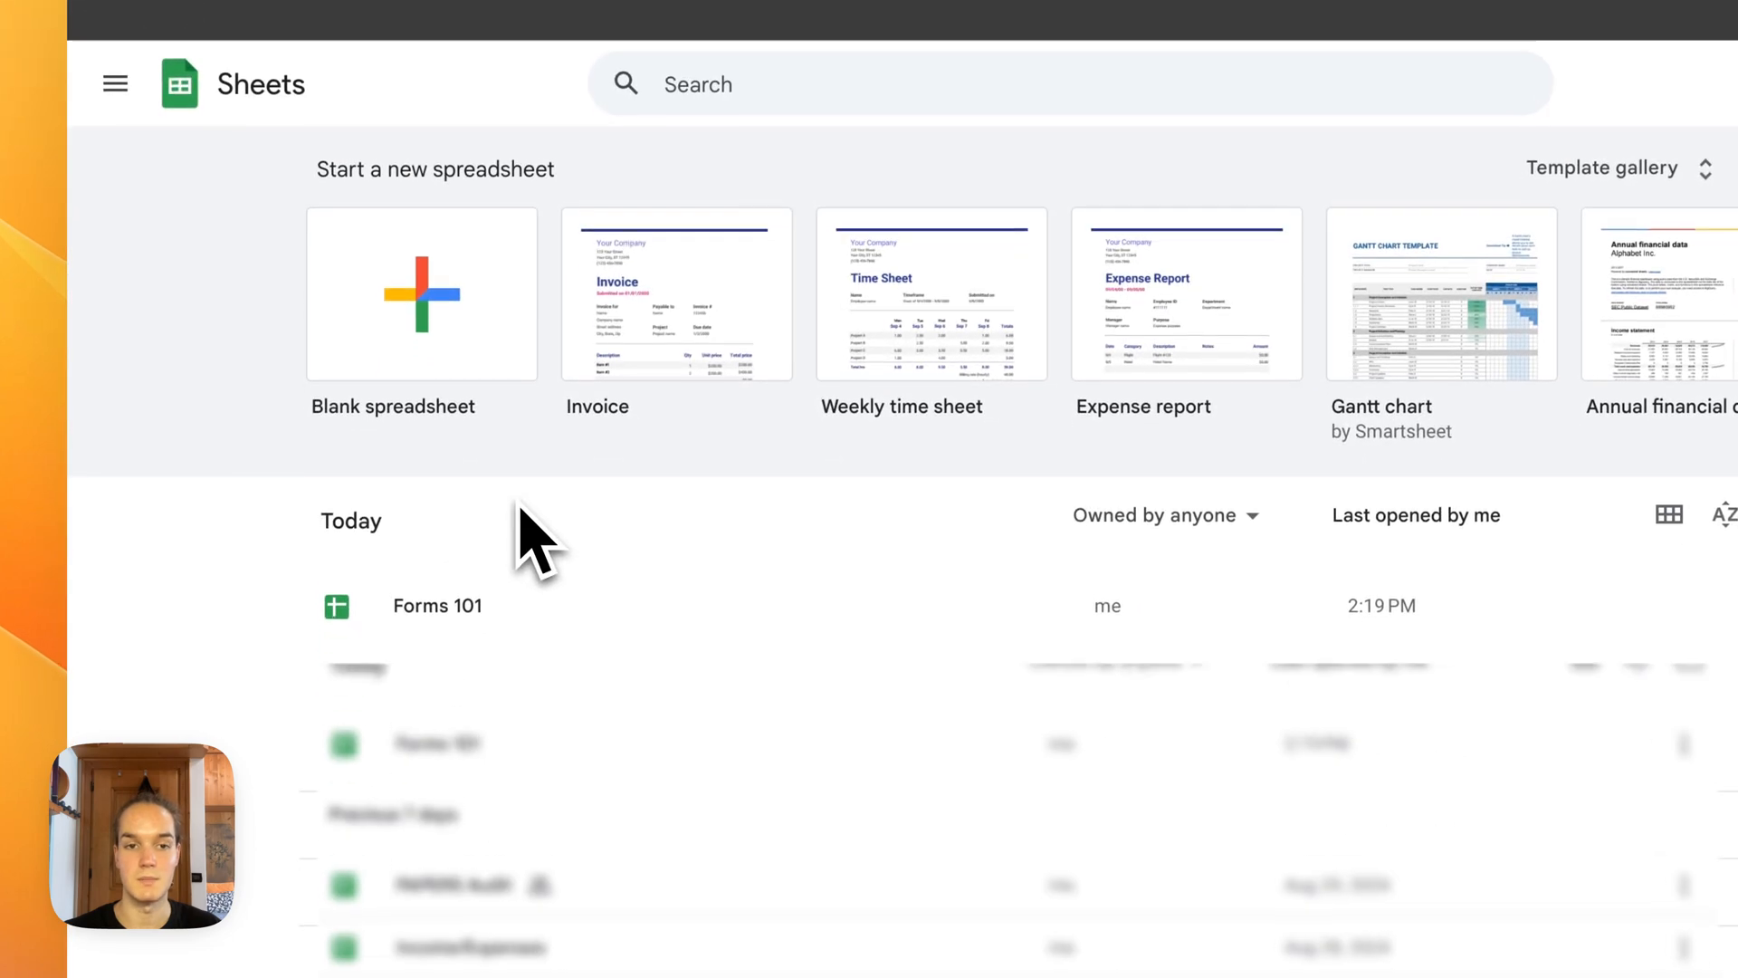
click(443, 620)
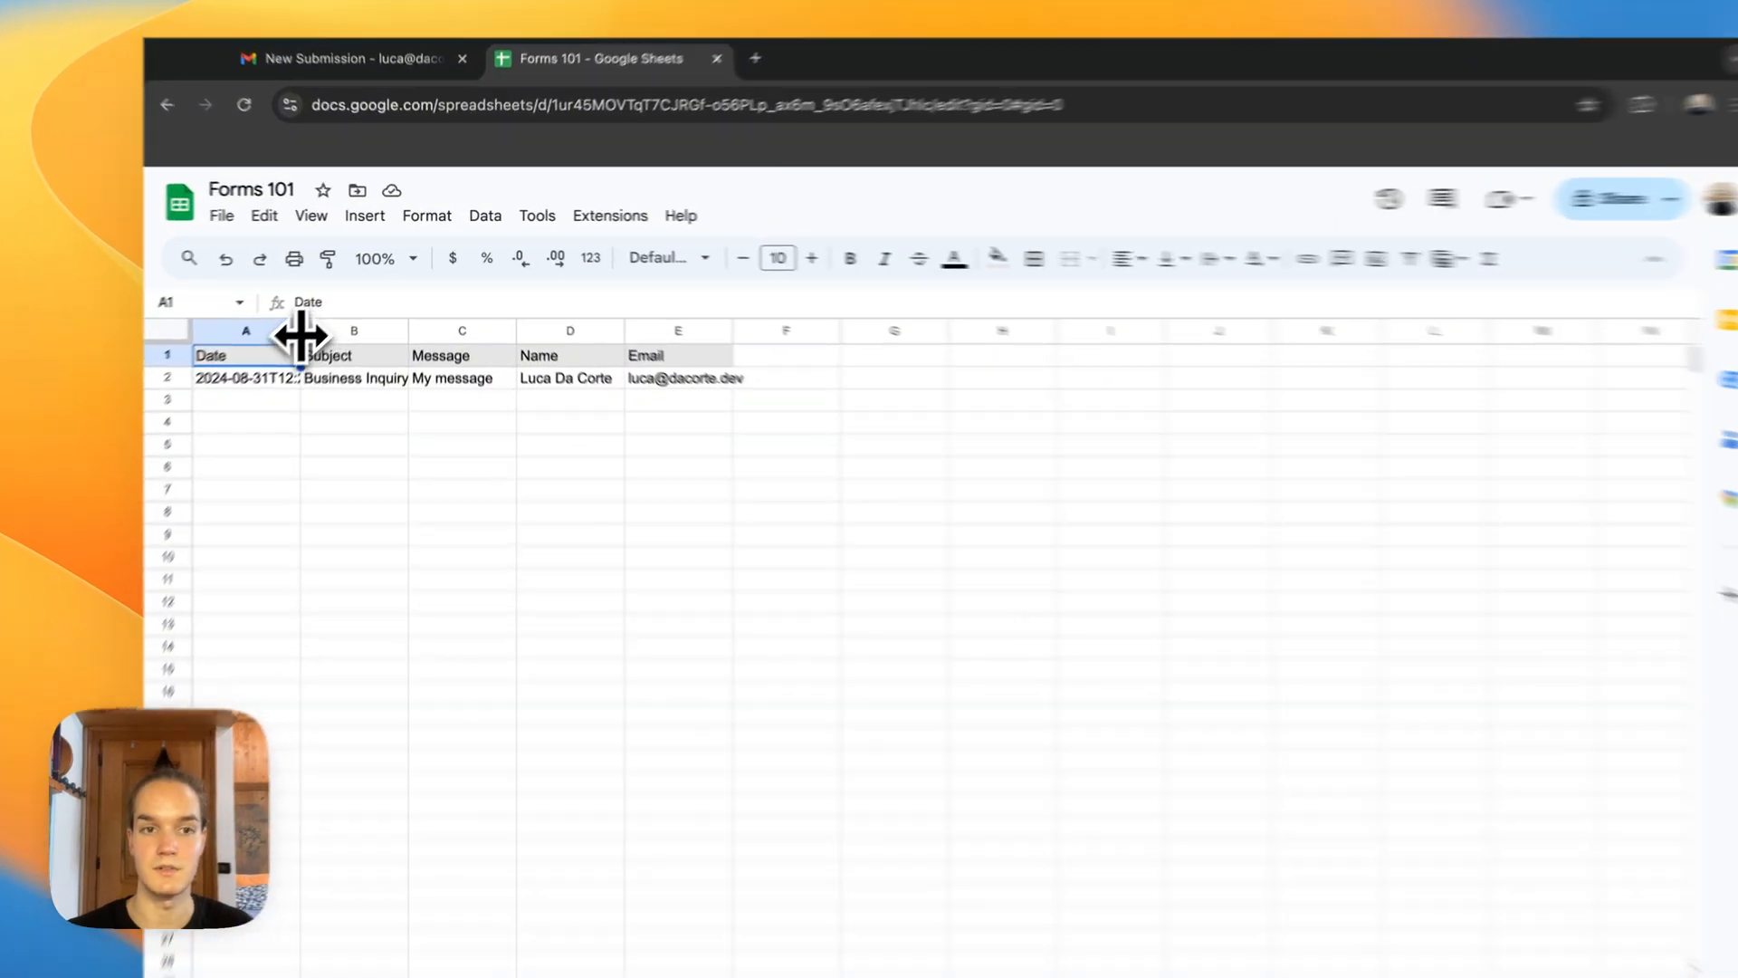
Step: Widen columns A through E of the Forms 101 spreadsheet to fit the submission's data
drag(324, 312, 484, 326)
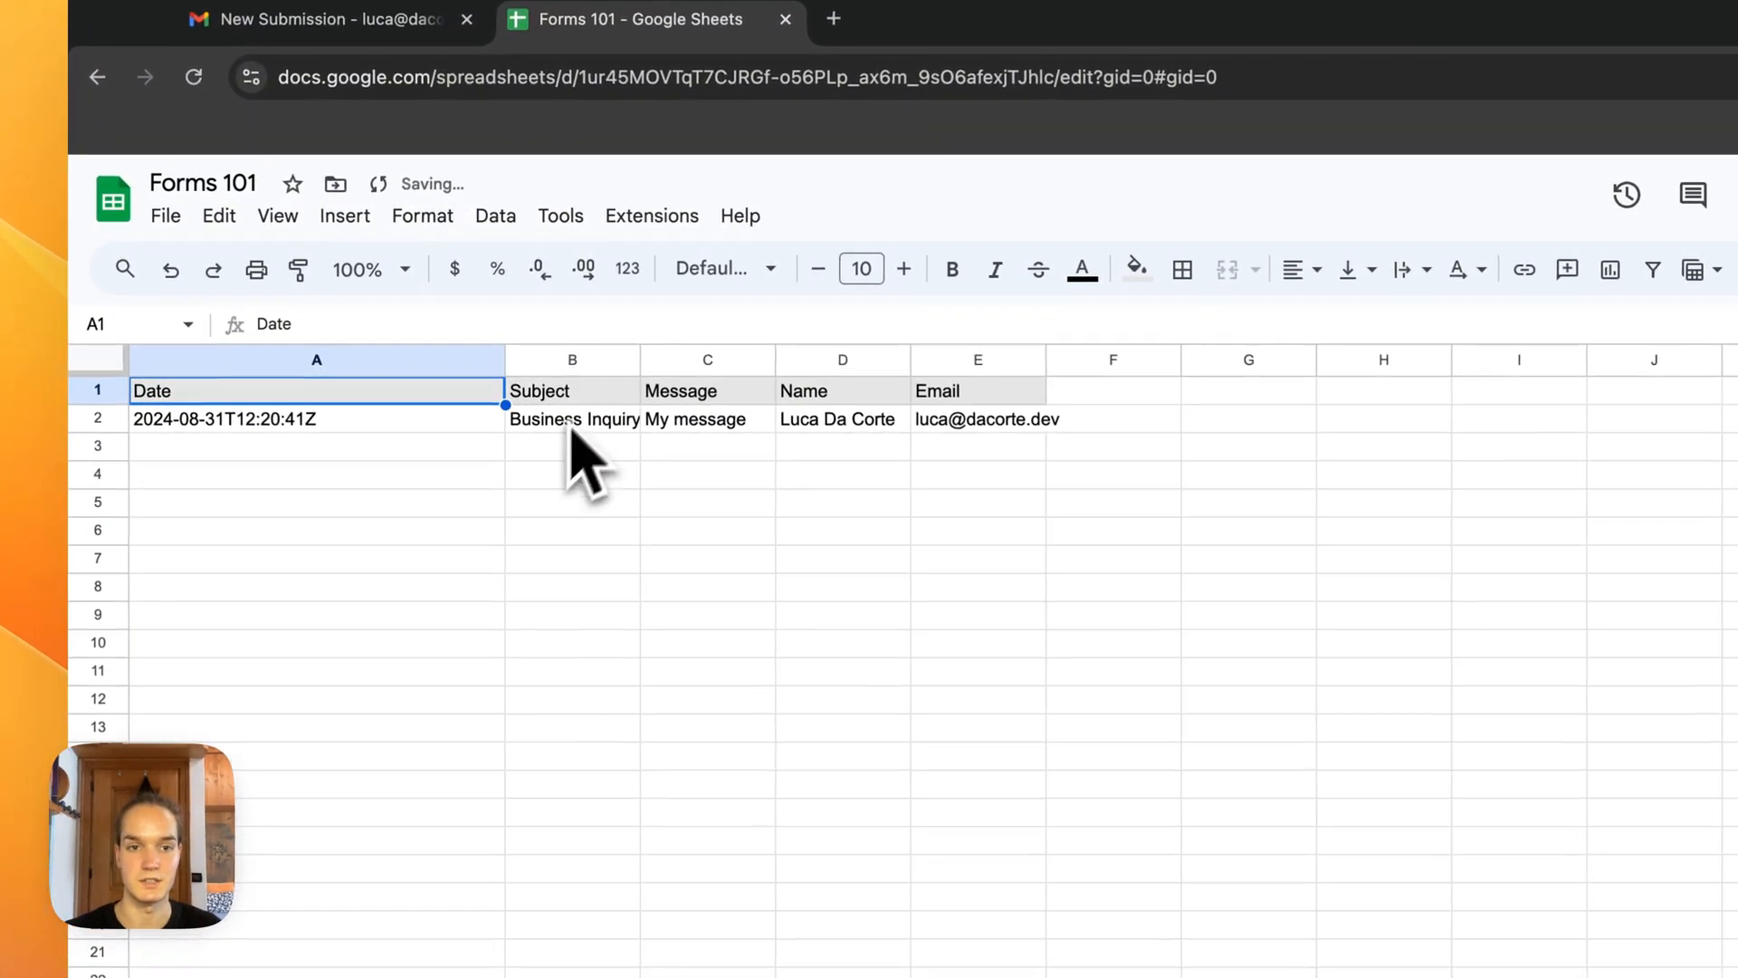
drag(638, 362, 815, 363)
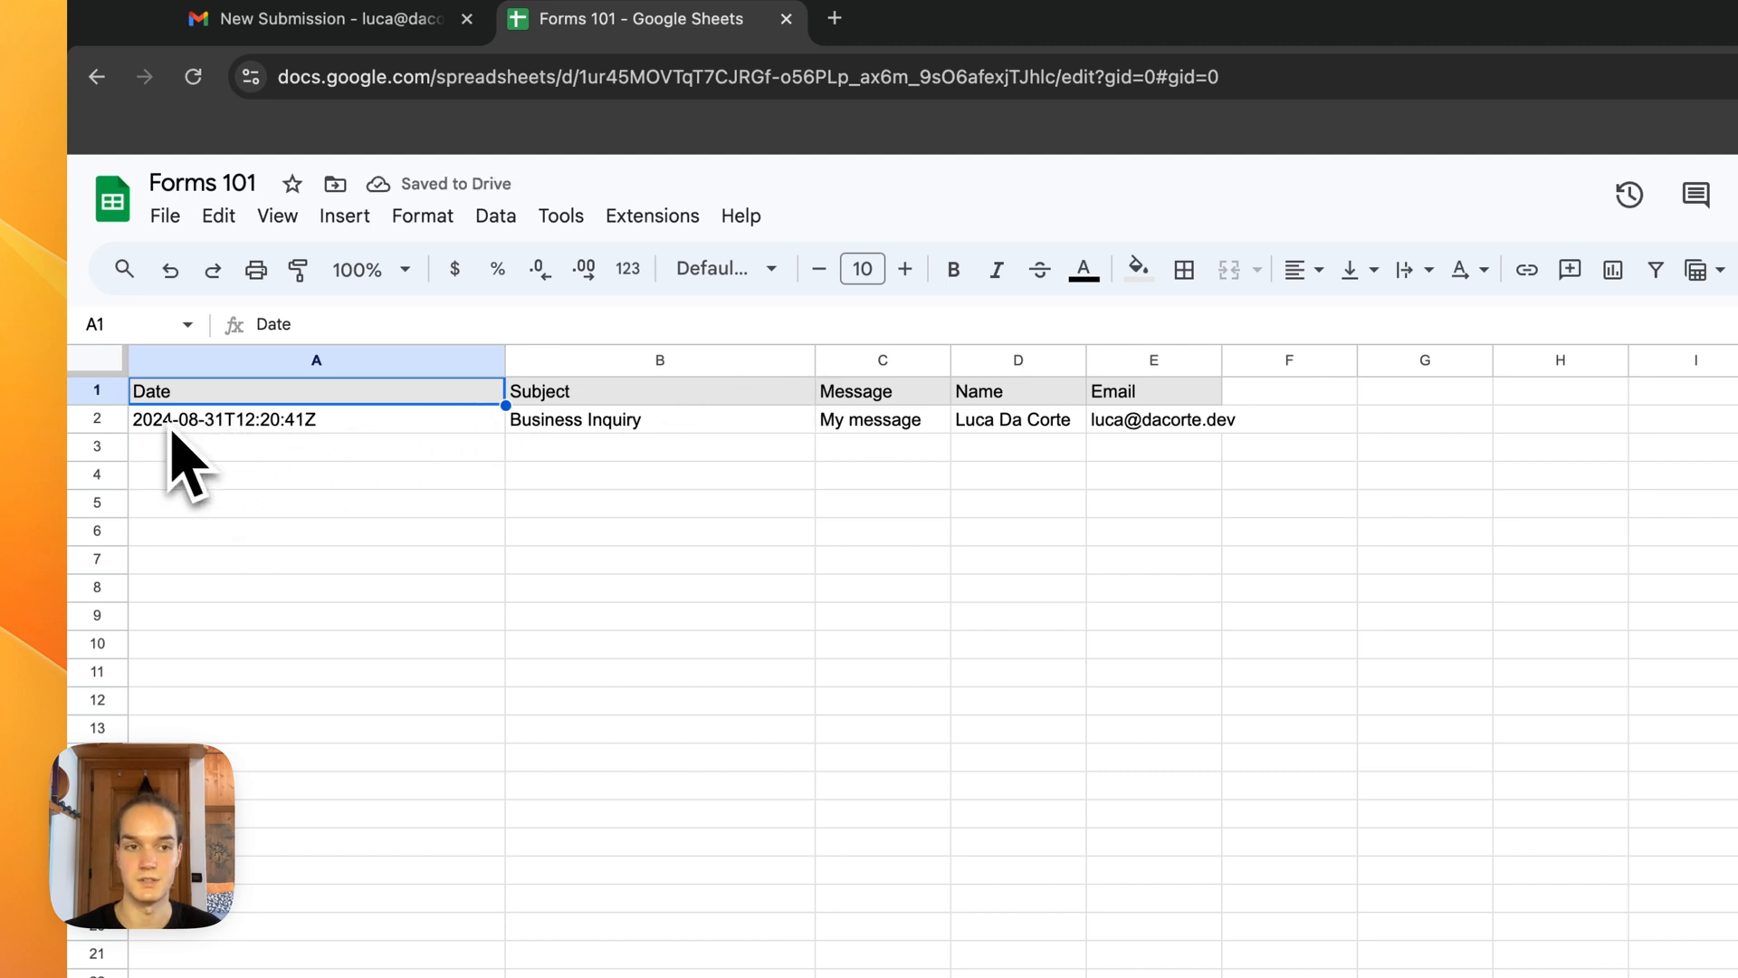
click(312, 468)
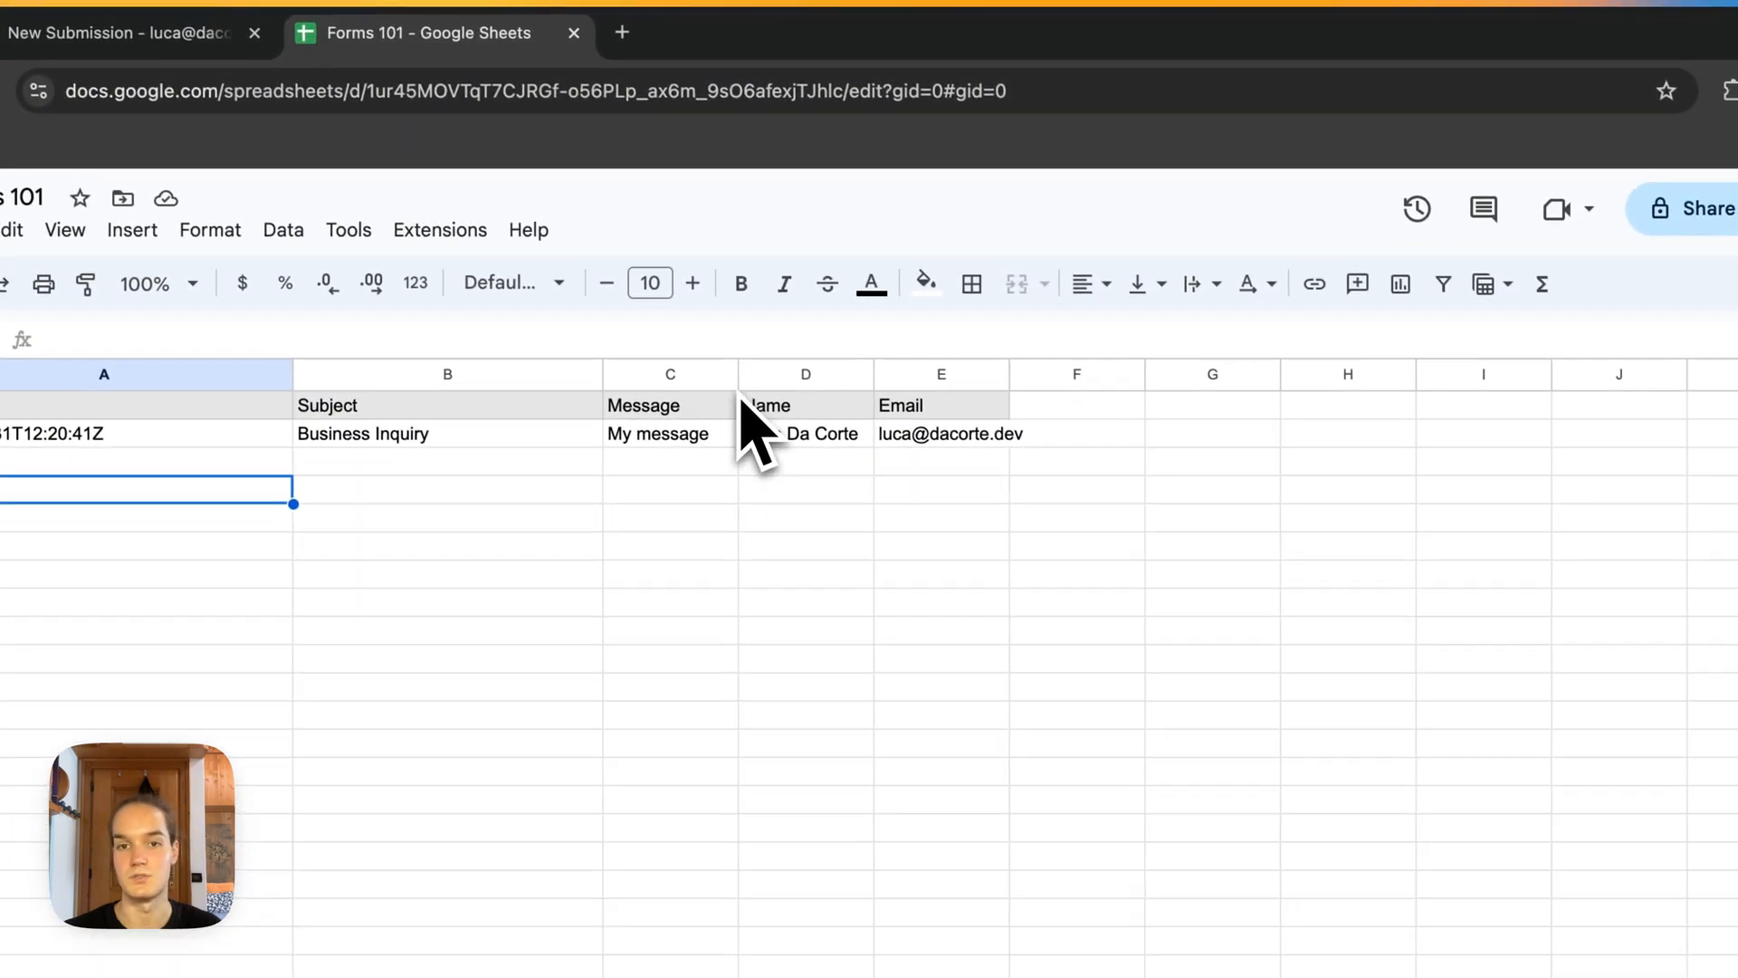
drag(735, 378, 861, 371)
drag(997, 372, 1218, 404)
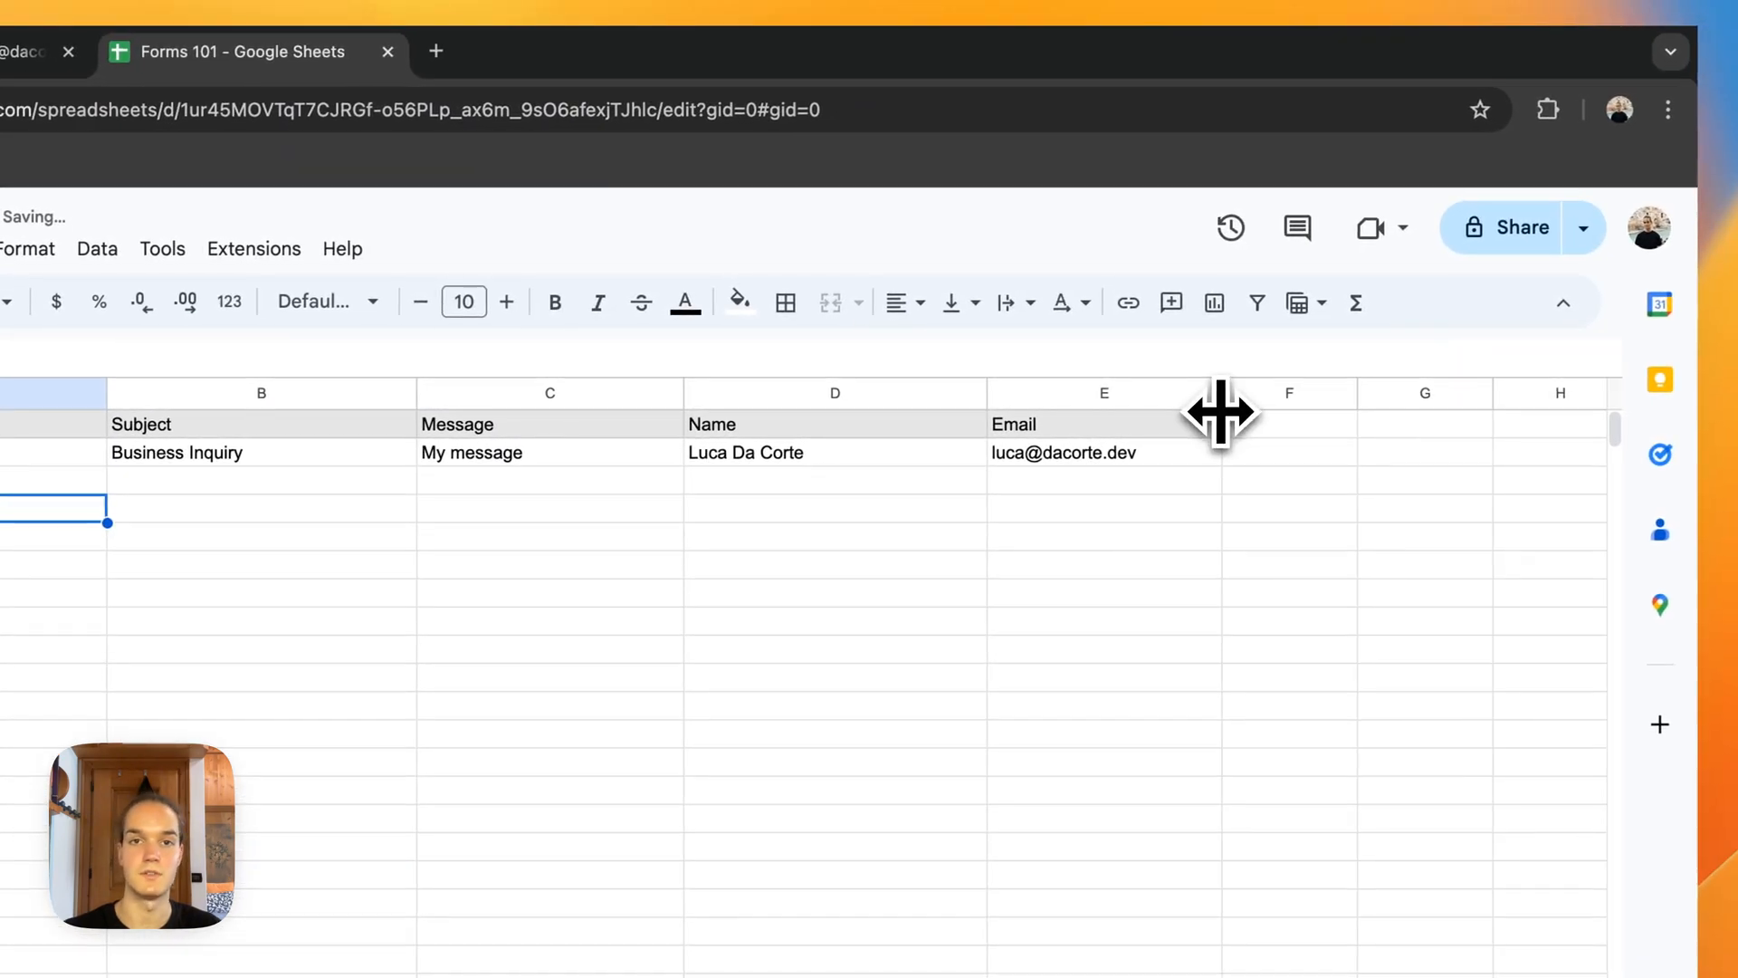